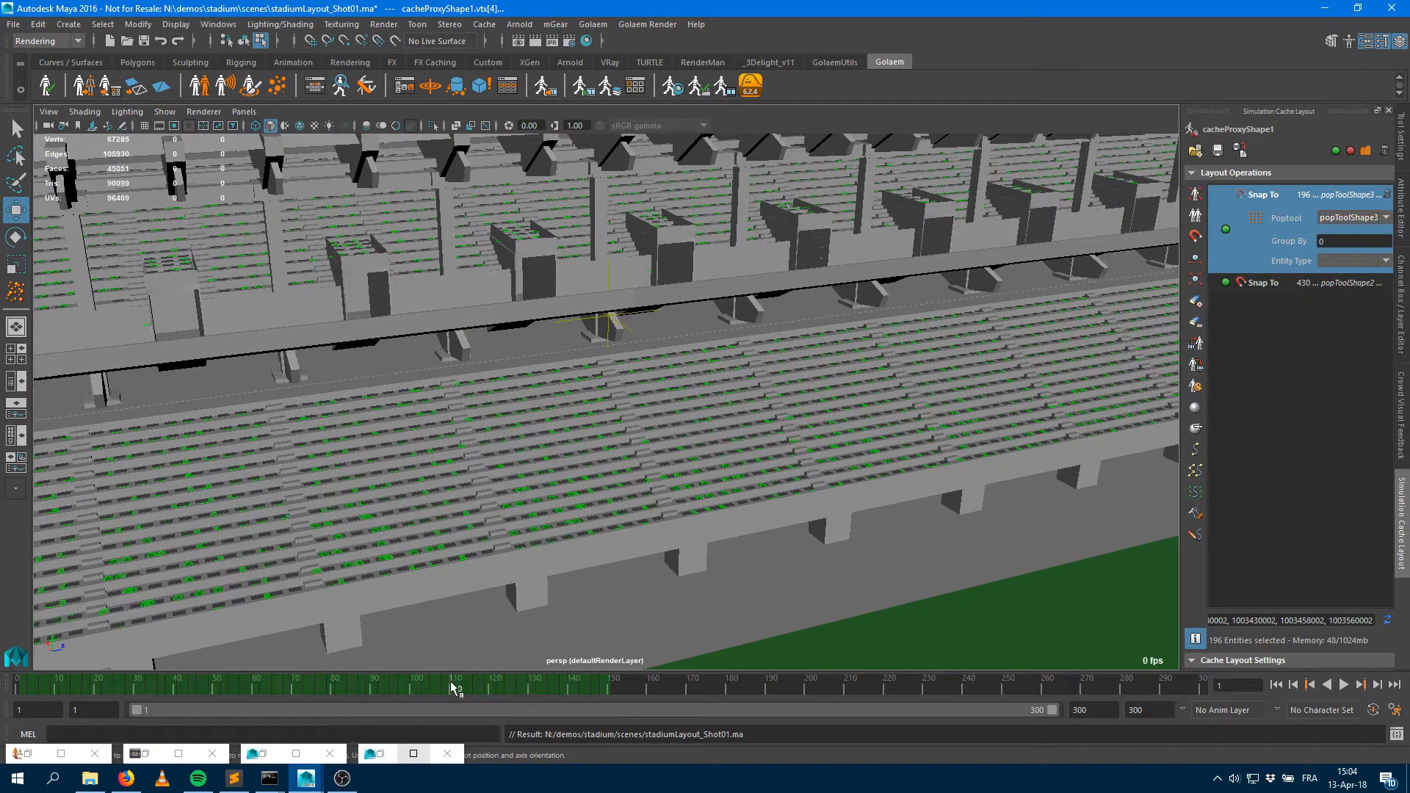
Preview the stadium crowd layout at frame 110, and switch to the stadiumCharacter scene
{"action": "left_click", "coordinate": [454, 686]}
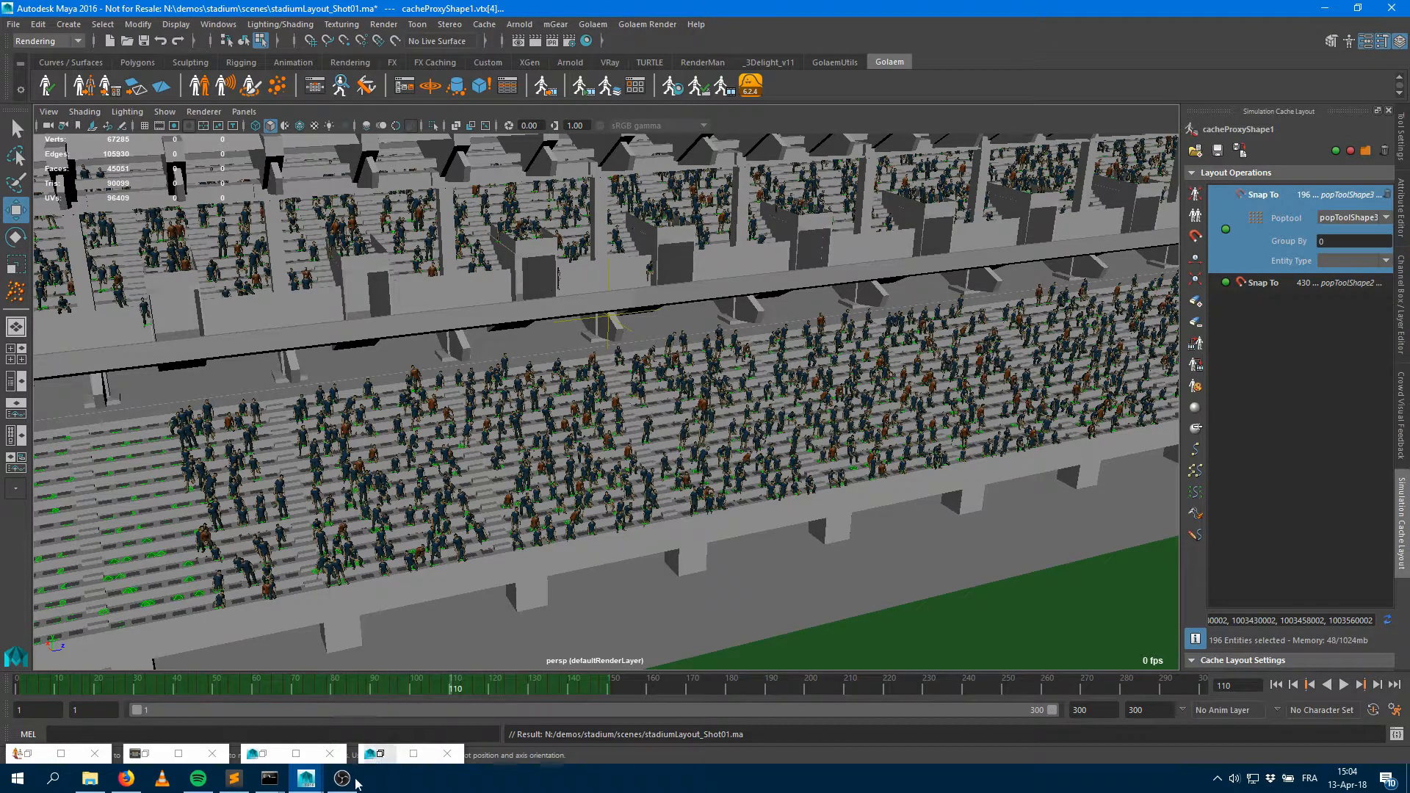
{"action": "left_click", "coordinate": [306, 785]}
{"action": "left_click", "coordinate": [821, 721]}
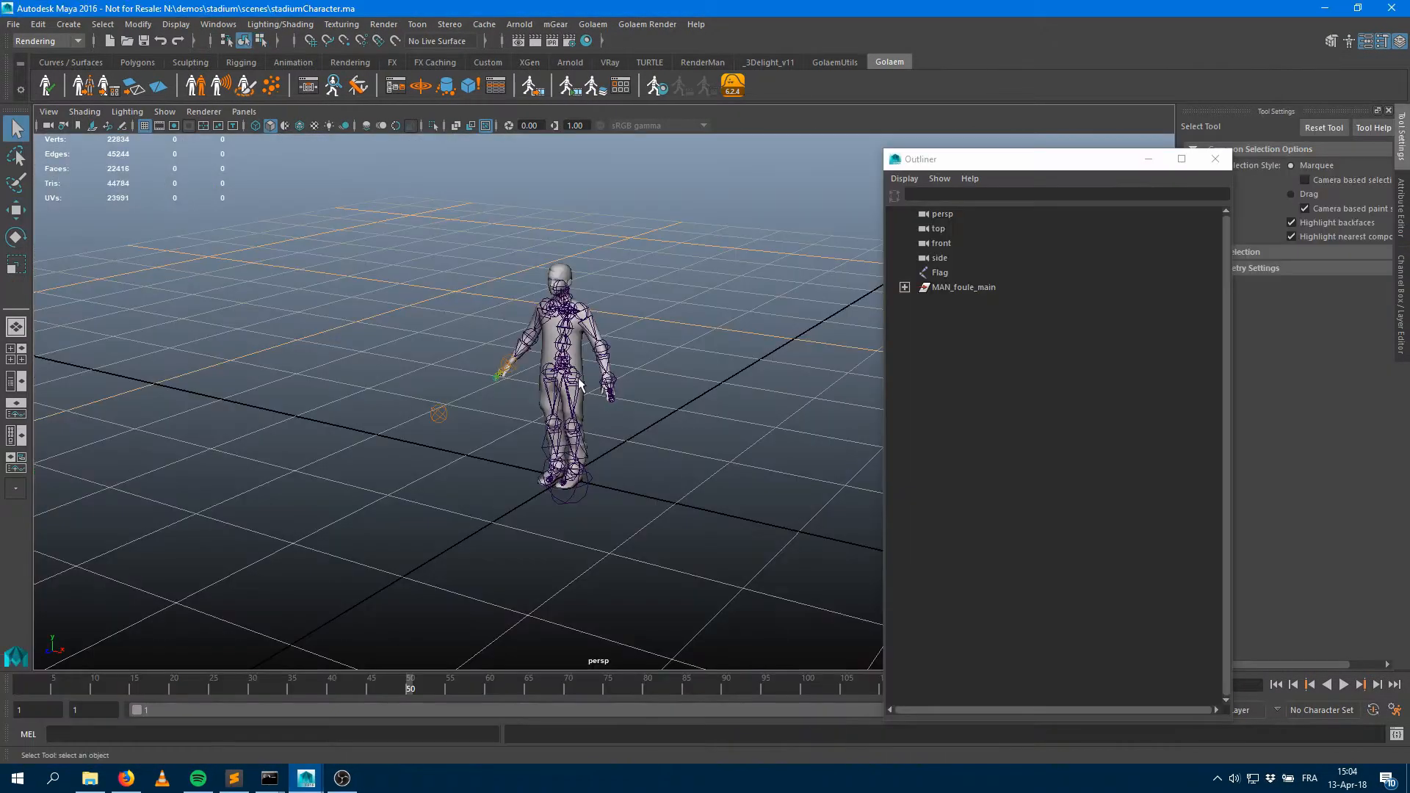
Expand MAN_foule_main down to its mesh parts and unhide the MAN_MD_Flags group
{"action": "left_click", "coordinate": [905, 287]}
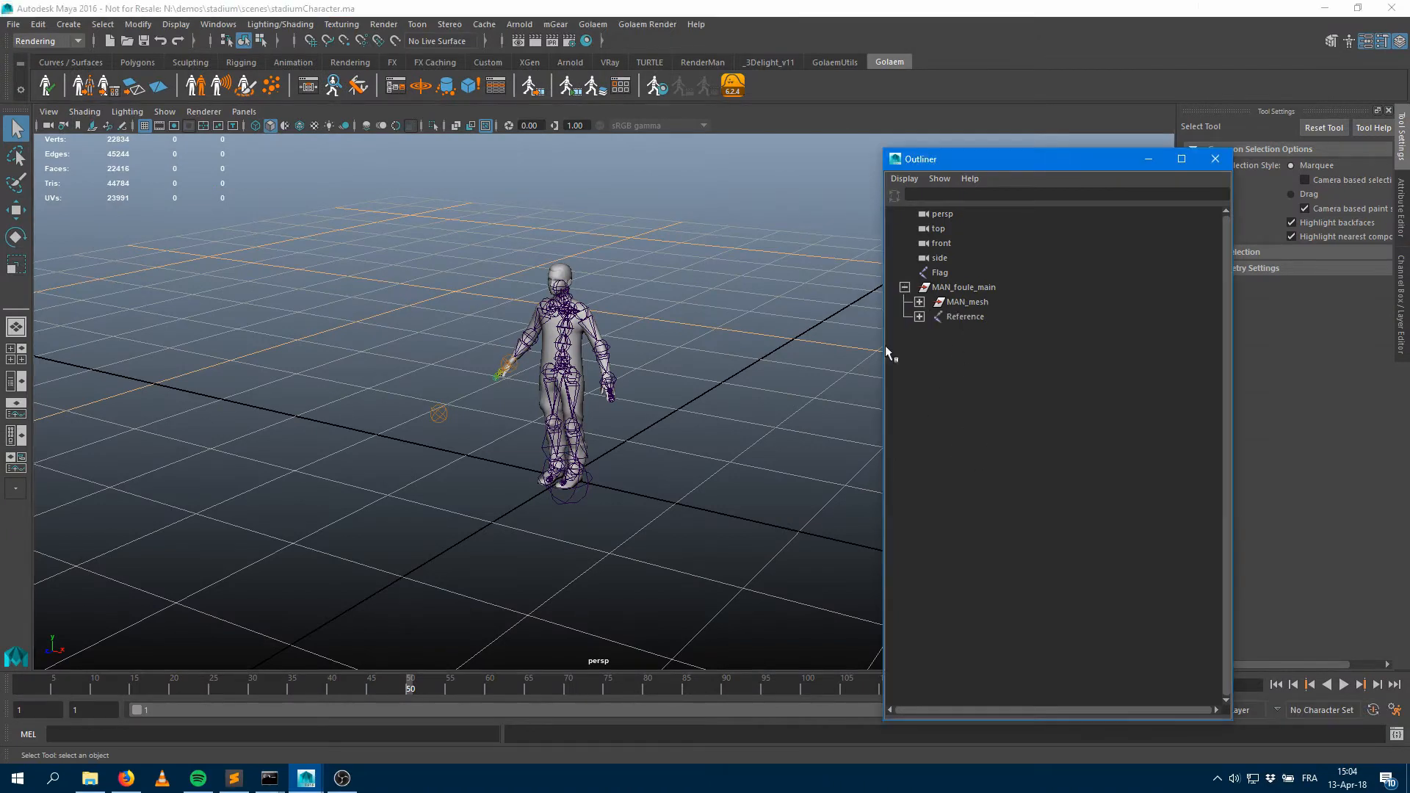
{"action": "left_click", "coordinate": [919, 302]}
{"action": "left_click", "coordinate": [934, 316]}
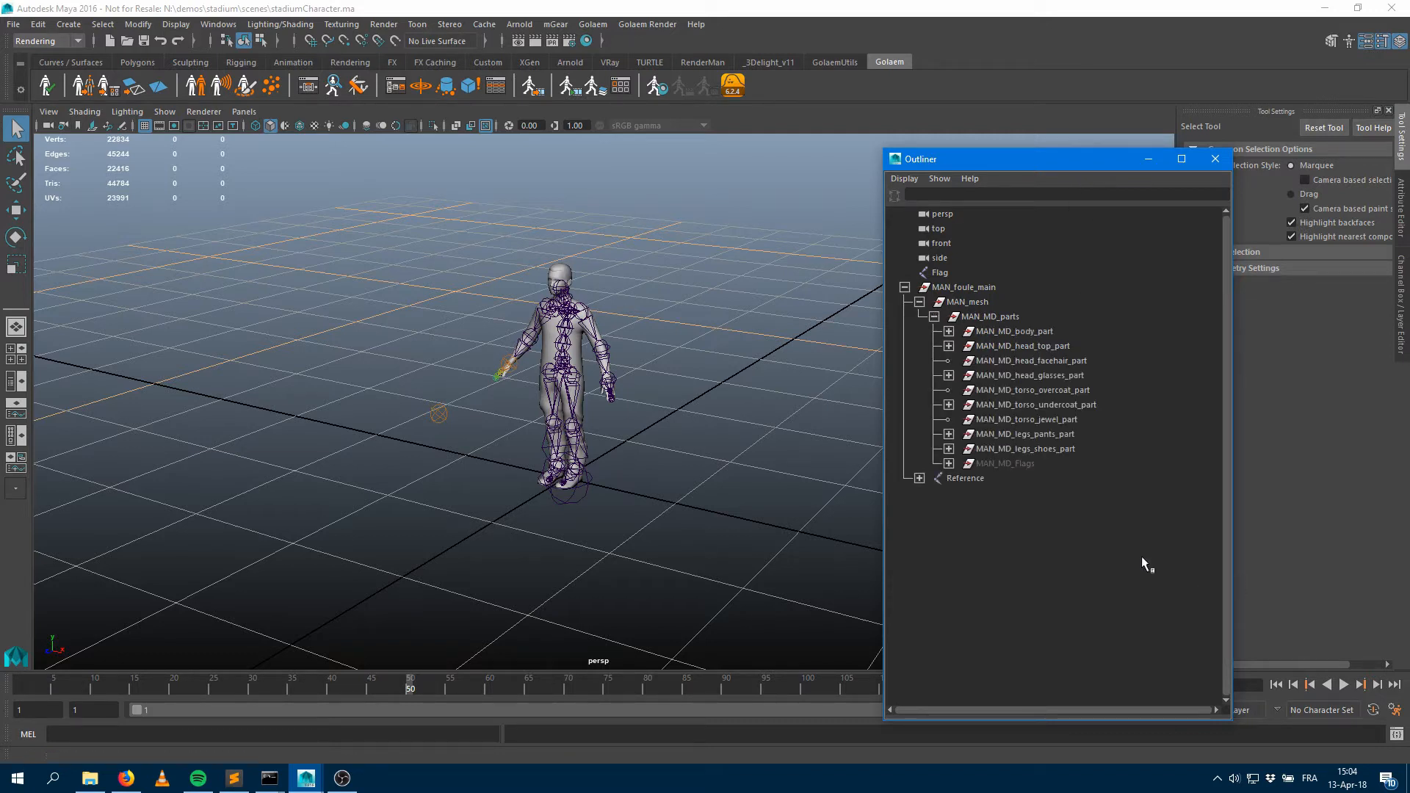
{"action": "left_click", "coordinate": [977, 469]}
{"action": "key", "text": "shift+h"}
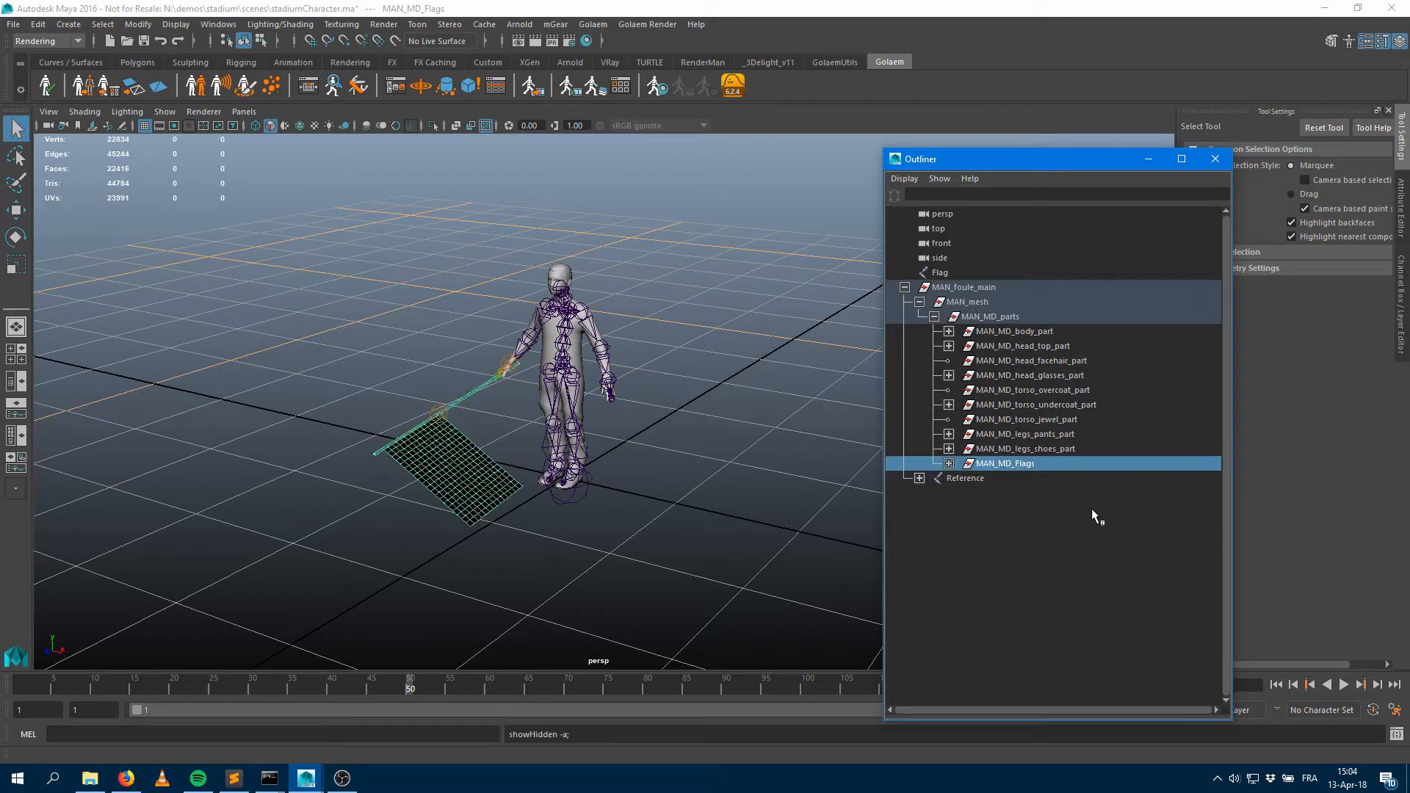
Expand the MAN_MD_Flags group and inspect its MAN_MD_stickFlag and MAN_MD_ClothFlag meshes up close
{"action": "left_click", "coordinate": [949, 464]}
{"action": "left_click", "coordinate": [1008, 479]}
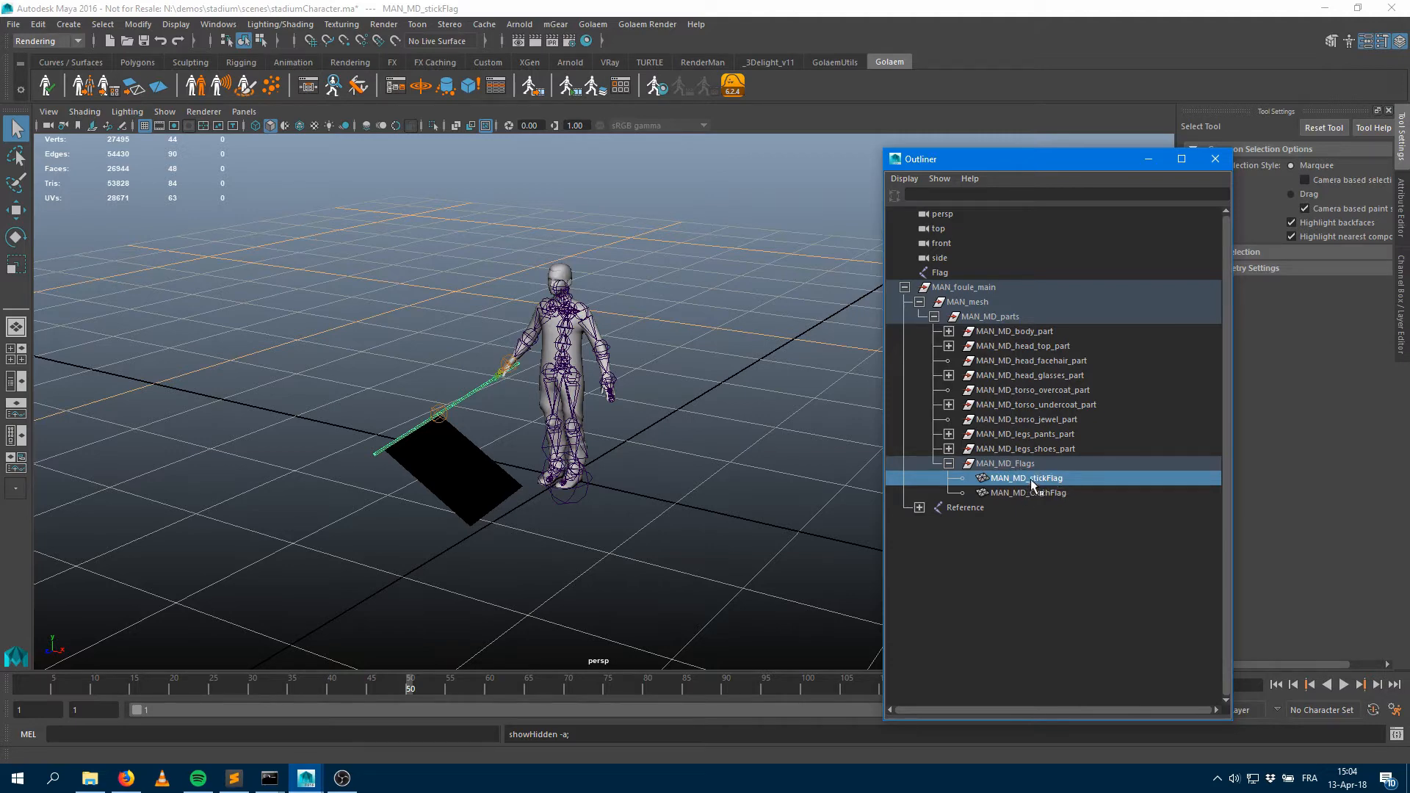
{"action": "left_click", "coordinate": [1051, 493]}
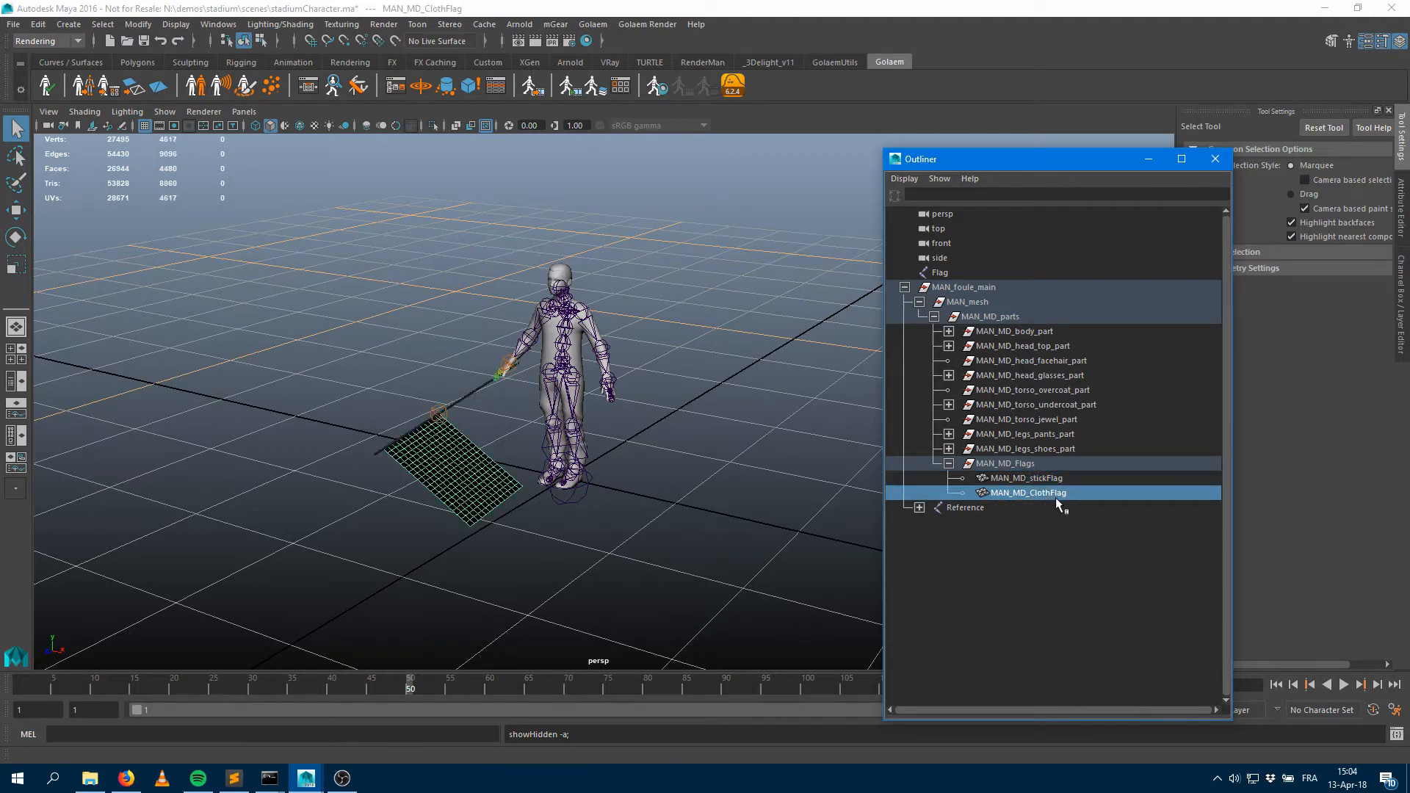
{"action": "scroll", "coordinate": [533, 467], "scroll_direction": "up", "scroll_amount": 5}
{"action": "middle_click_drag", "start_coordinate": [489, 438], "coordinate": [641, 343], "text": "alt"}
{"action": "left_click_drag", "start_coordinate": [632, 401], "coordinate": [628, 432], "text": "alt"}
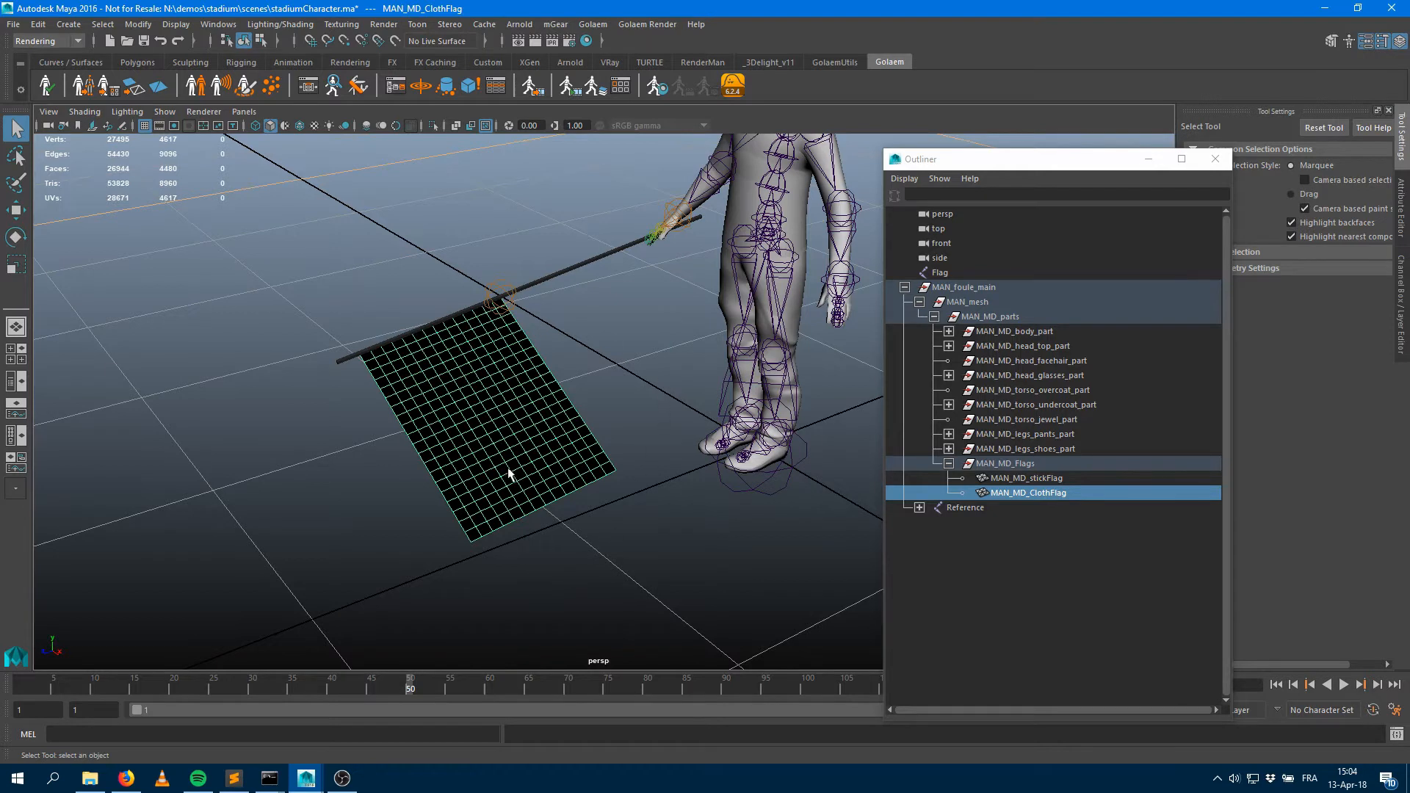
Locate the RightHand joint in the Reference skeleton hierarchy and parent the Flag joint under it
{"action": "left_click", "coordinate": [957, 273]}
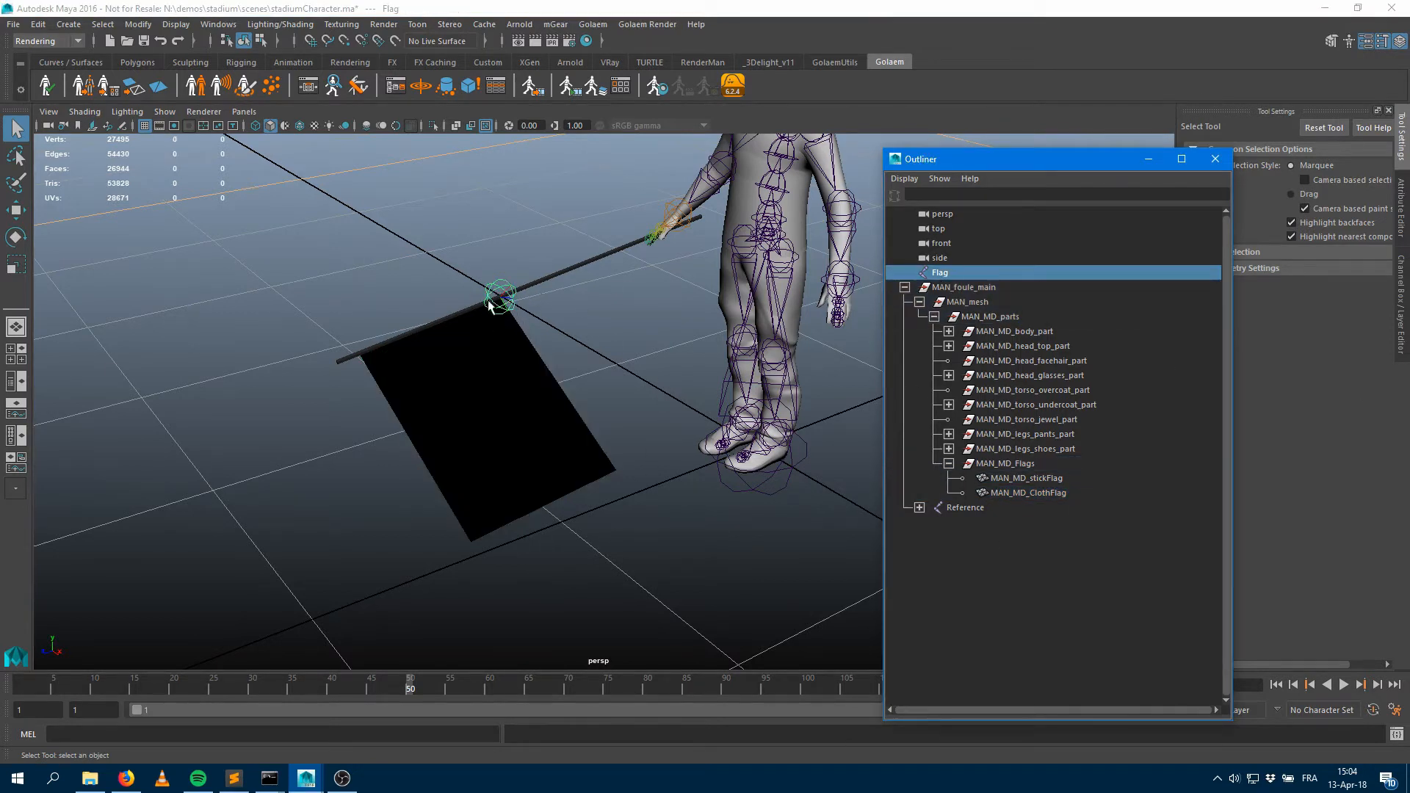
{"action": "left_click", "coordinate": [920, 508]}
{"action": "left_click", "coordinate": [934, 522]}
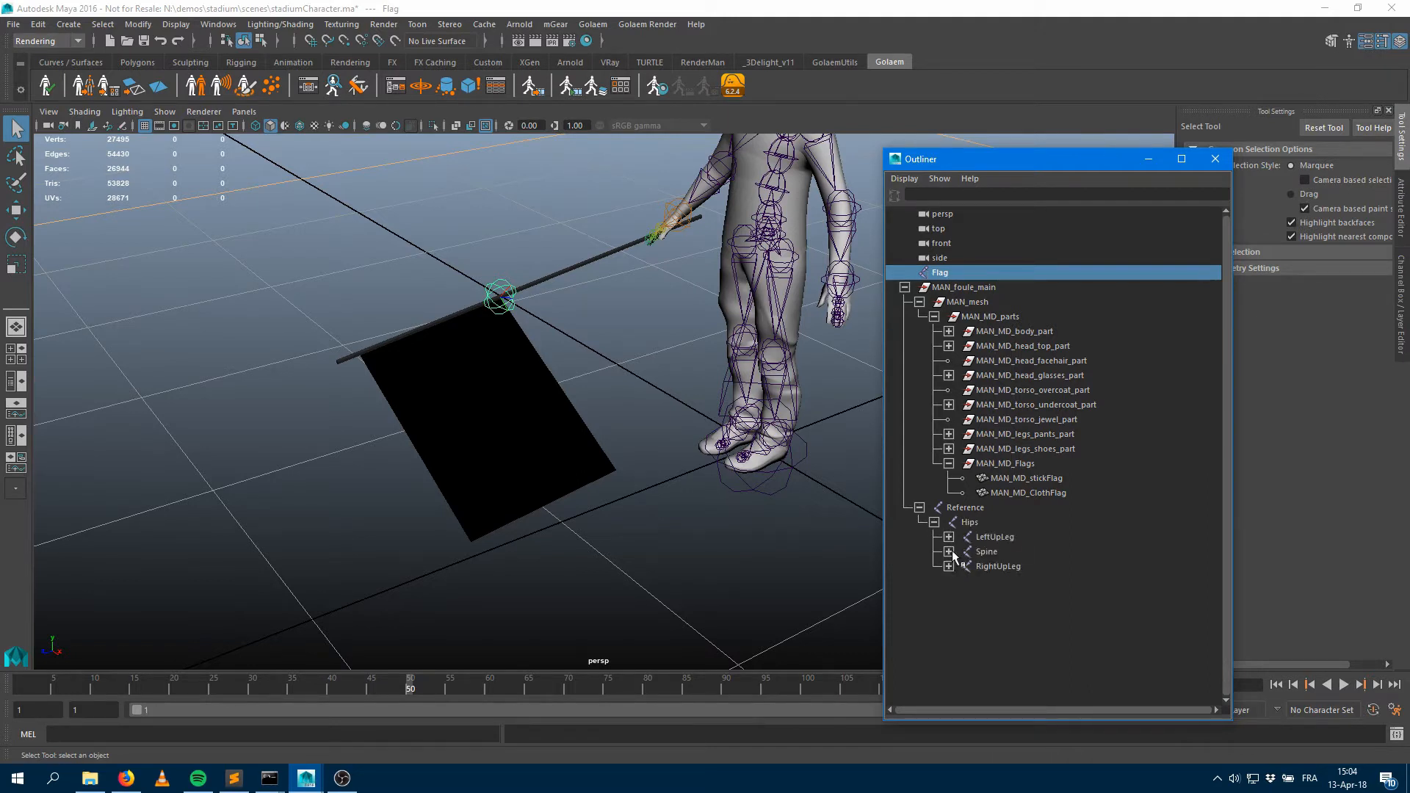
{"action": "left_click", "coordinate": [949, 552]}
{"action": "left_click", "coordinate": [963, 567]}
{"action": "left_click", "coordinate": [678, 213]}
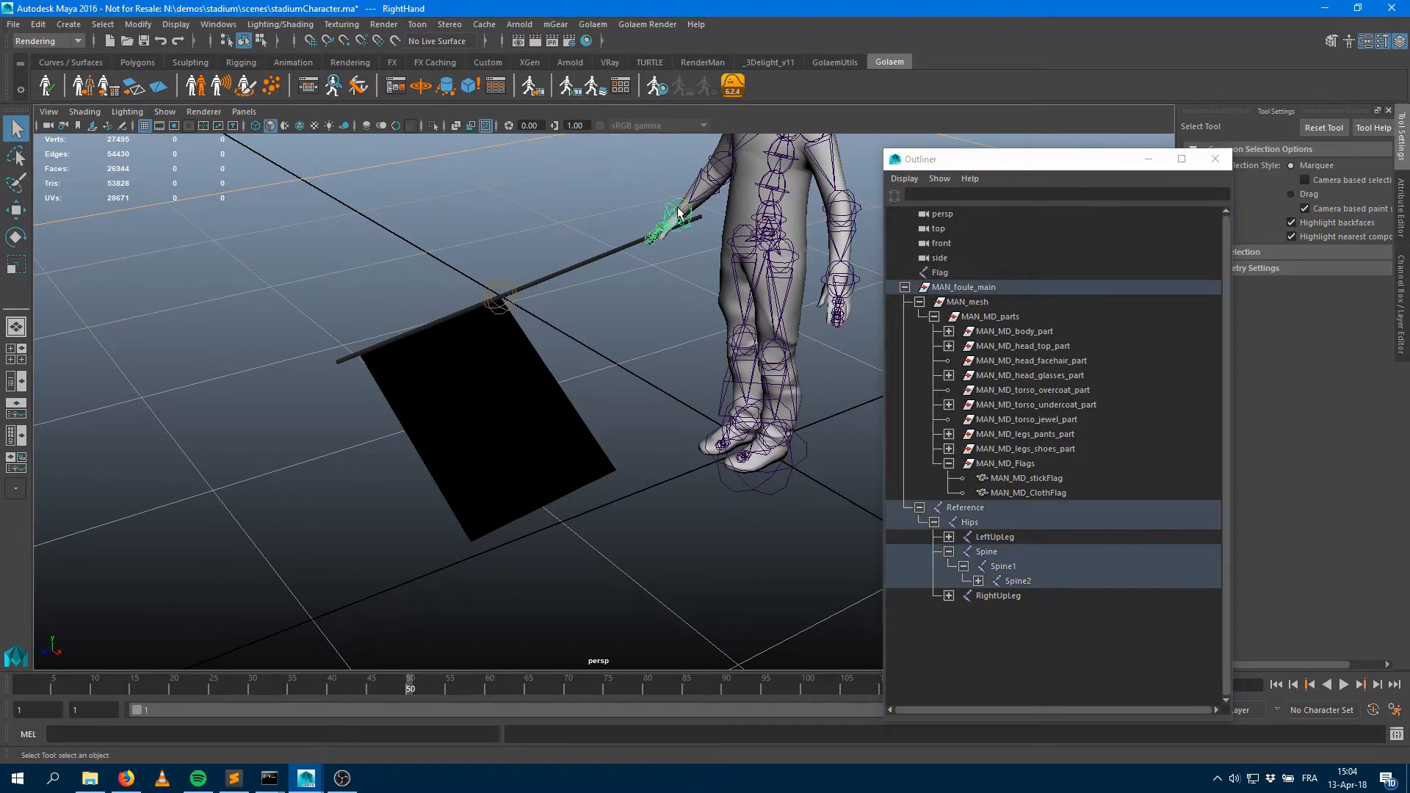
{"action": "key", "text": "f"}
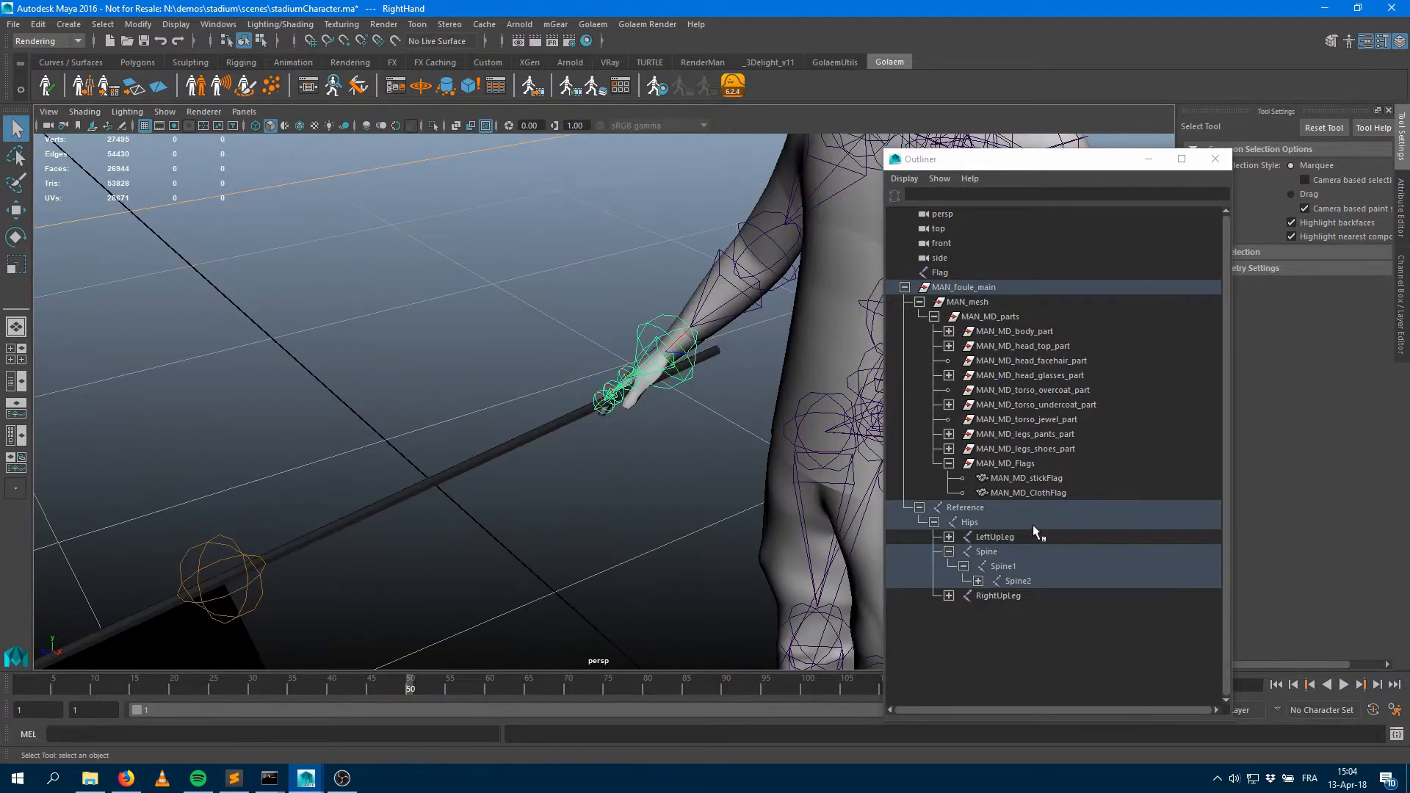
{"action": "key", "text": "f"}
{"action": "scroll", "coordinate": [1072, 529], "scroll_direction": "down", "scroll_amount": 1}
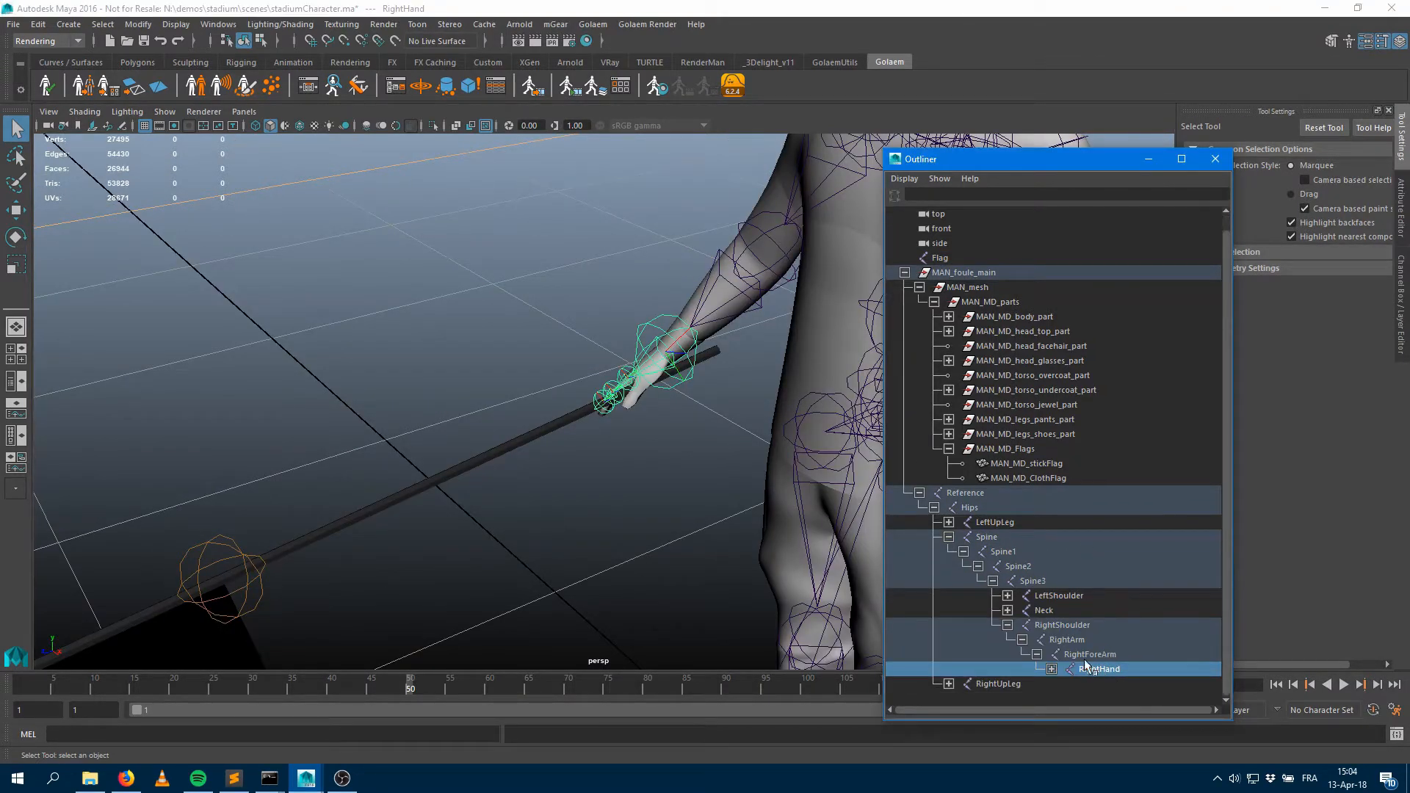
{"action": "left_click", "coordinate": [940, 259]}
{"action": "middle_click_drag", "start_coordinate": [940, 259], "coordinate": [1100, 669]}
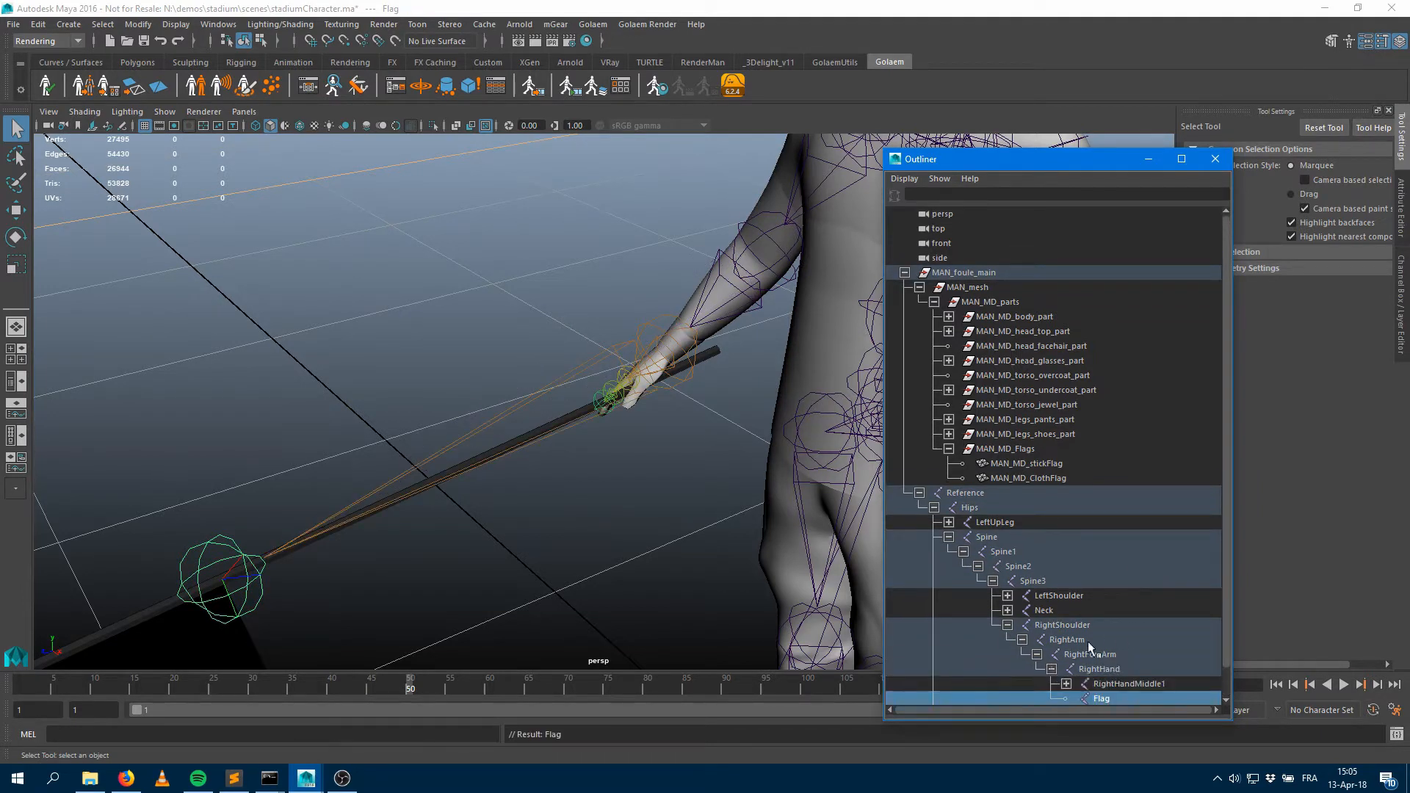
{"action": "left_click", "coordinate": [1052, 669]}
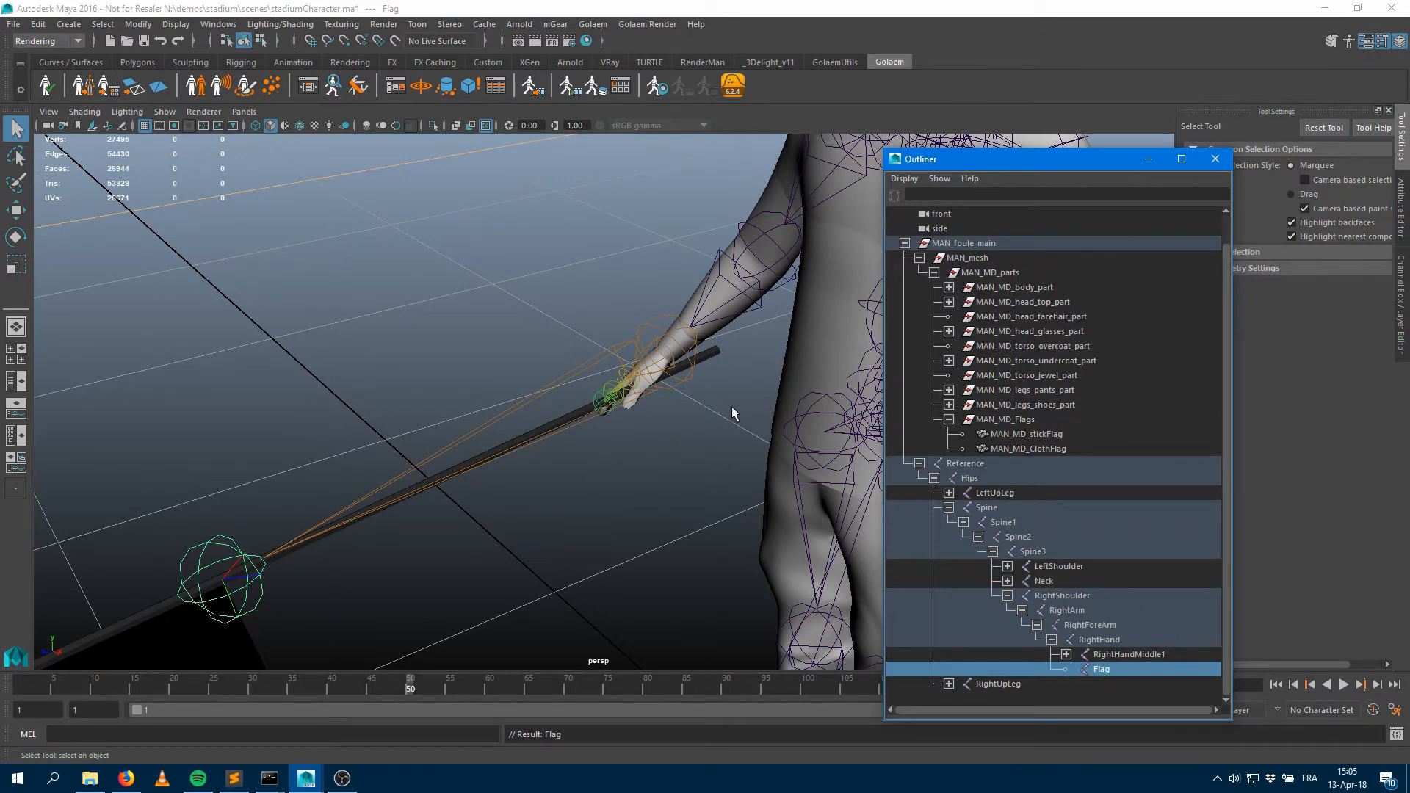
Examine how the cloth and stick flag meshes sit relative to the Flag and RightHand joints
{"action": "middle_click_drag", "start_coordinate": [531, 480], "coordinate": [692, 305], "text": "alt"}
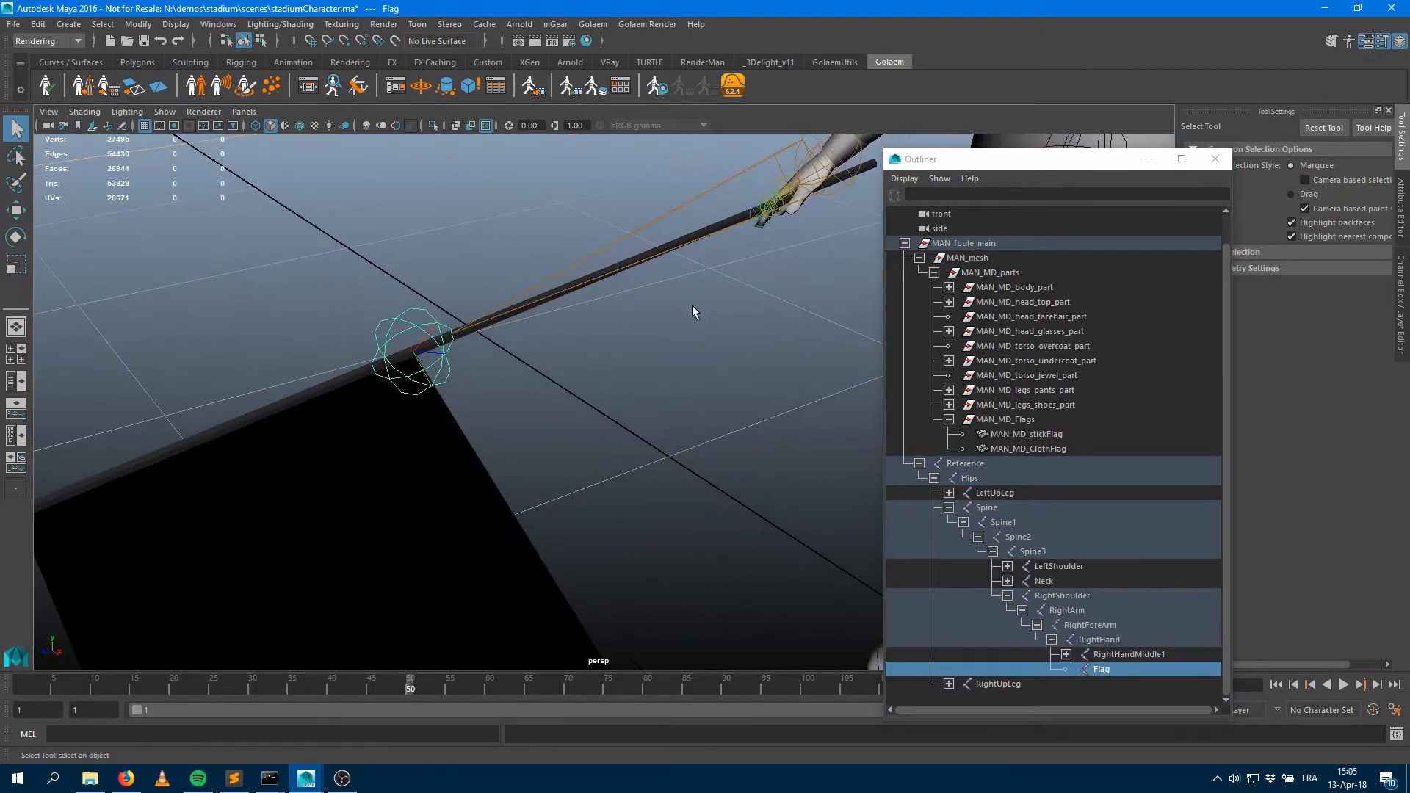
{"action": "middle_click_drag", "start_coordinate": [615, 396], "coordinate": [753, 340], "text": "alt"}
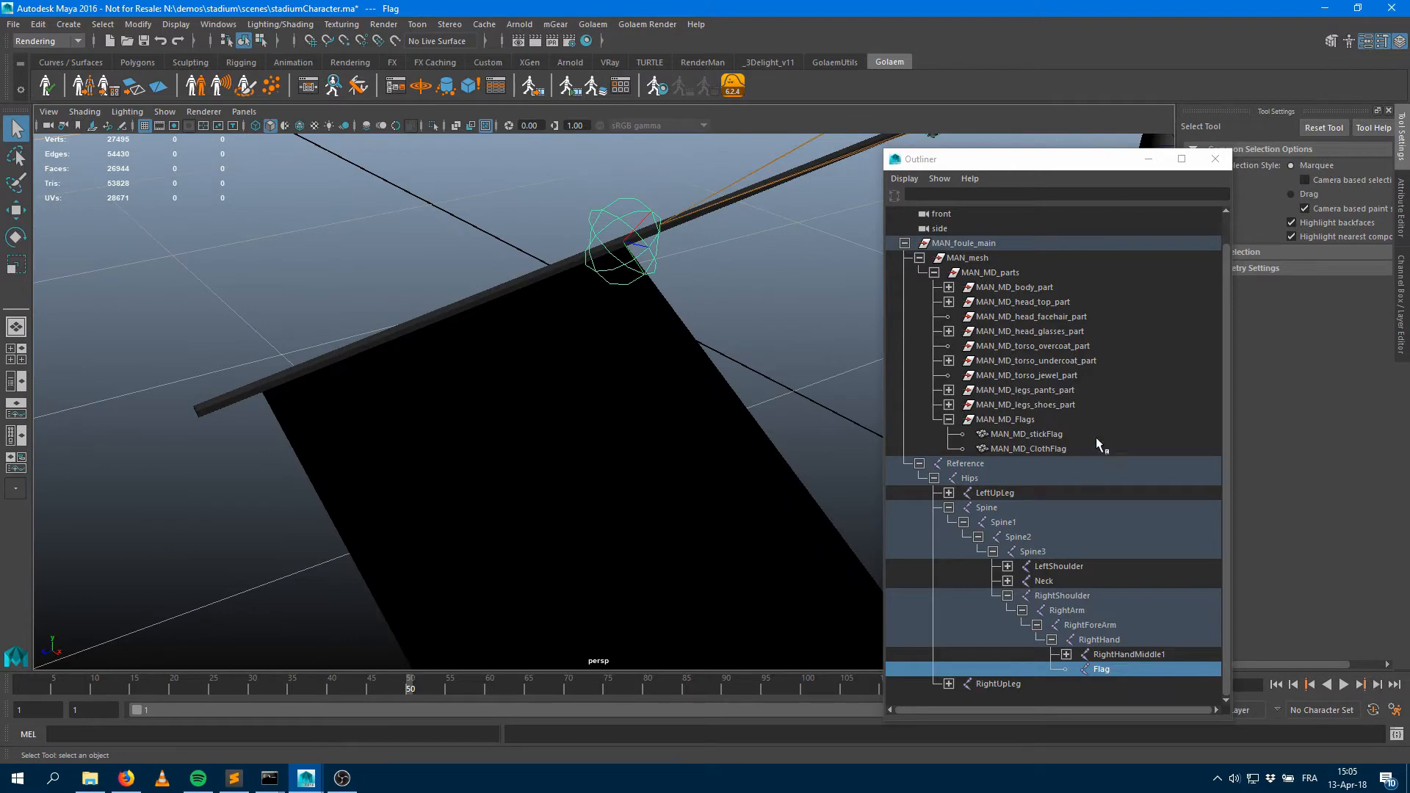
{"action": "left_click", "coordinate": [1049, 446]}
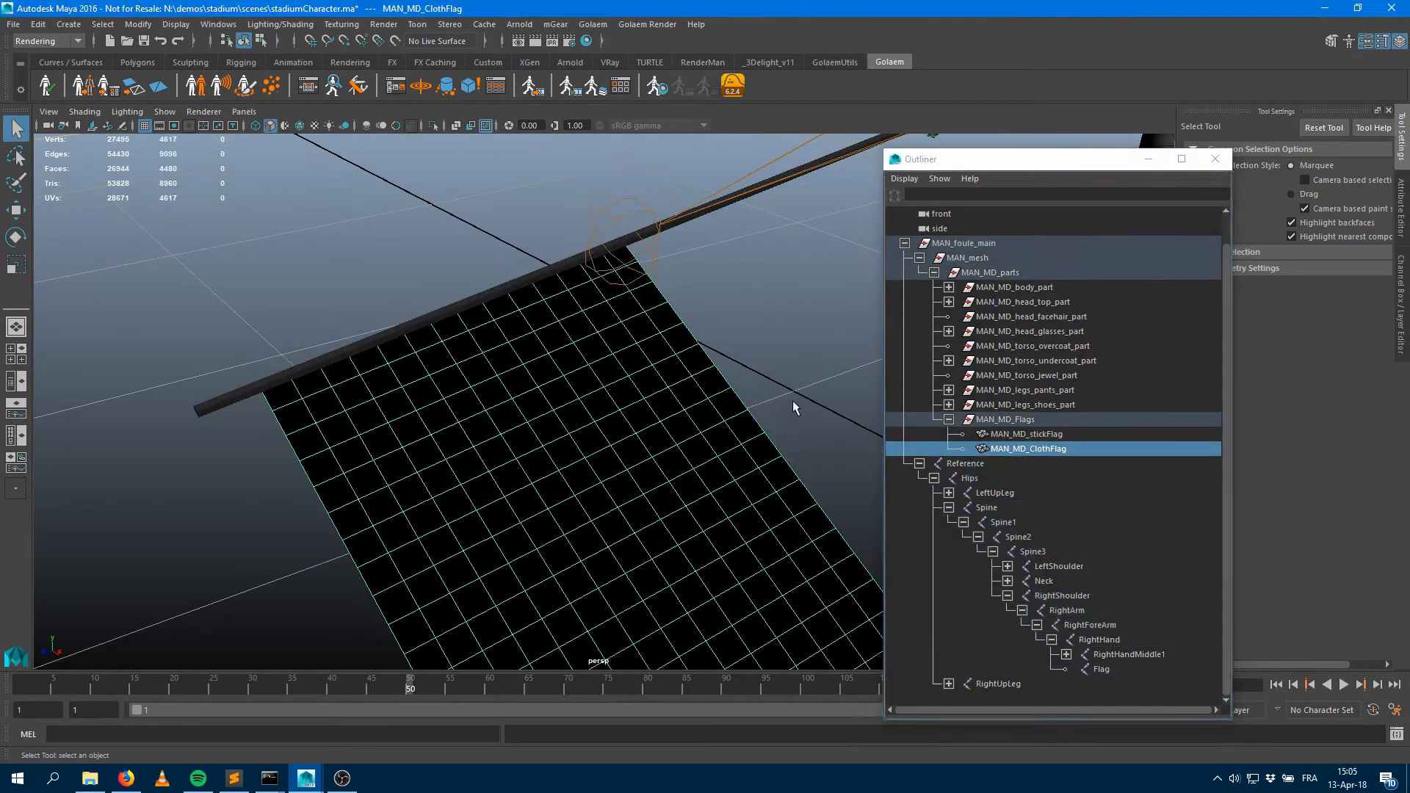
{"action": "middle_click_drag", "start_coordinate": [793, 403], "coordinate": [557, 465], "text": "alt"}
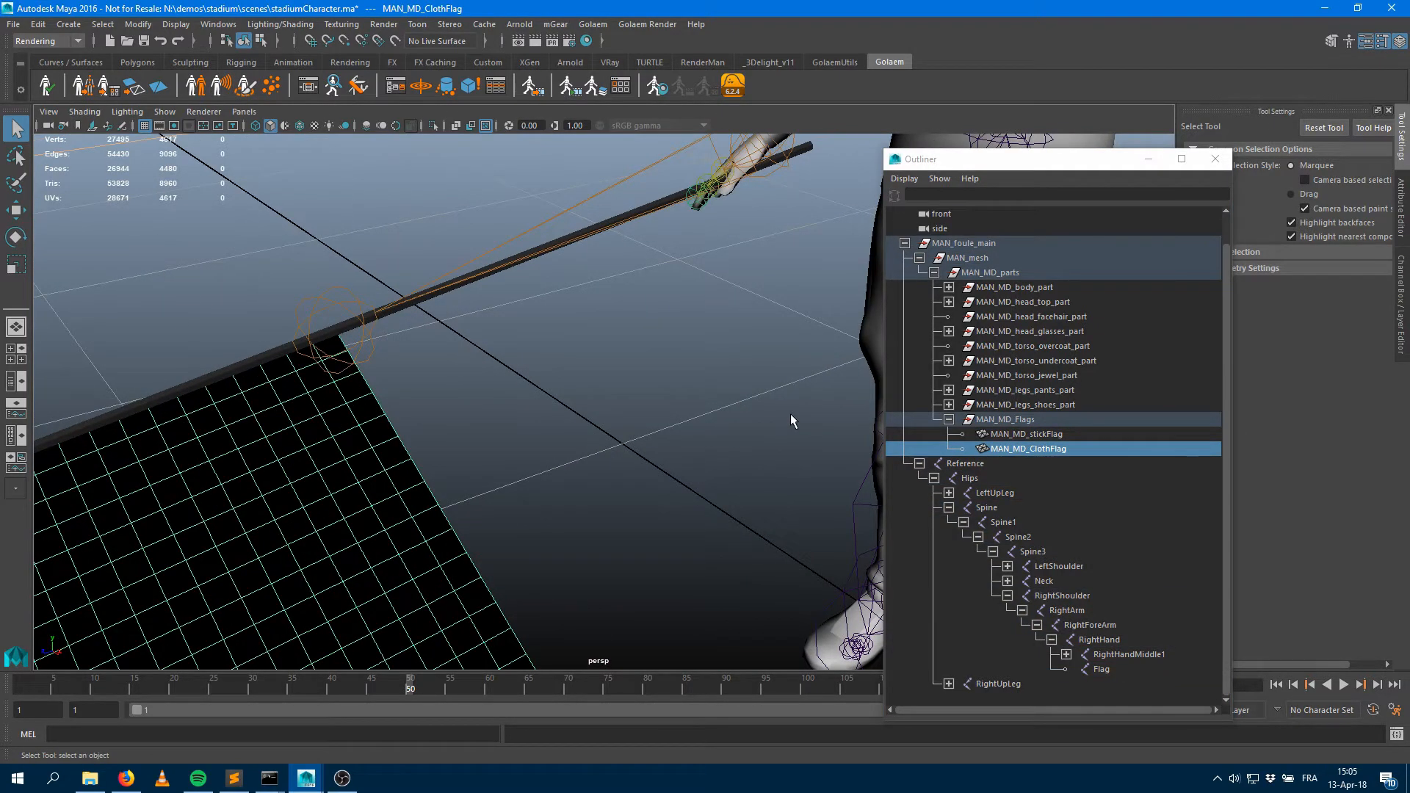
{"action": "left_click", "coordinate": [1046, 439]}
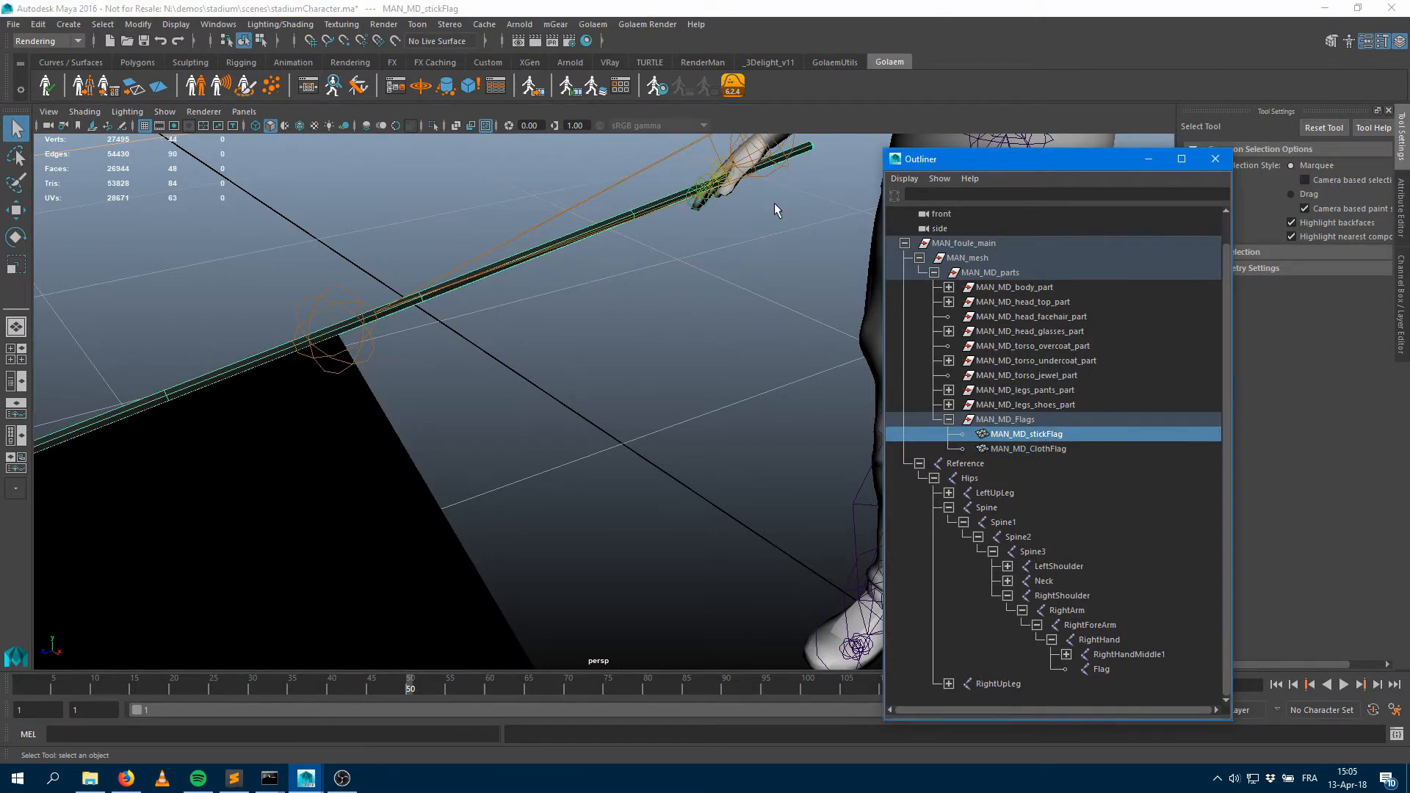
{"action": "middle_click_drag", "start_coordinate": [694, 362], "coordinate": [587, 512], "text": "alt"}
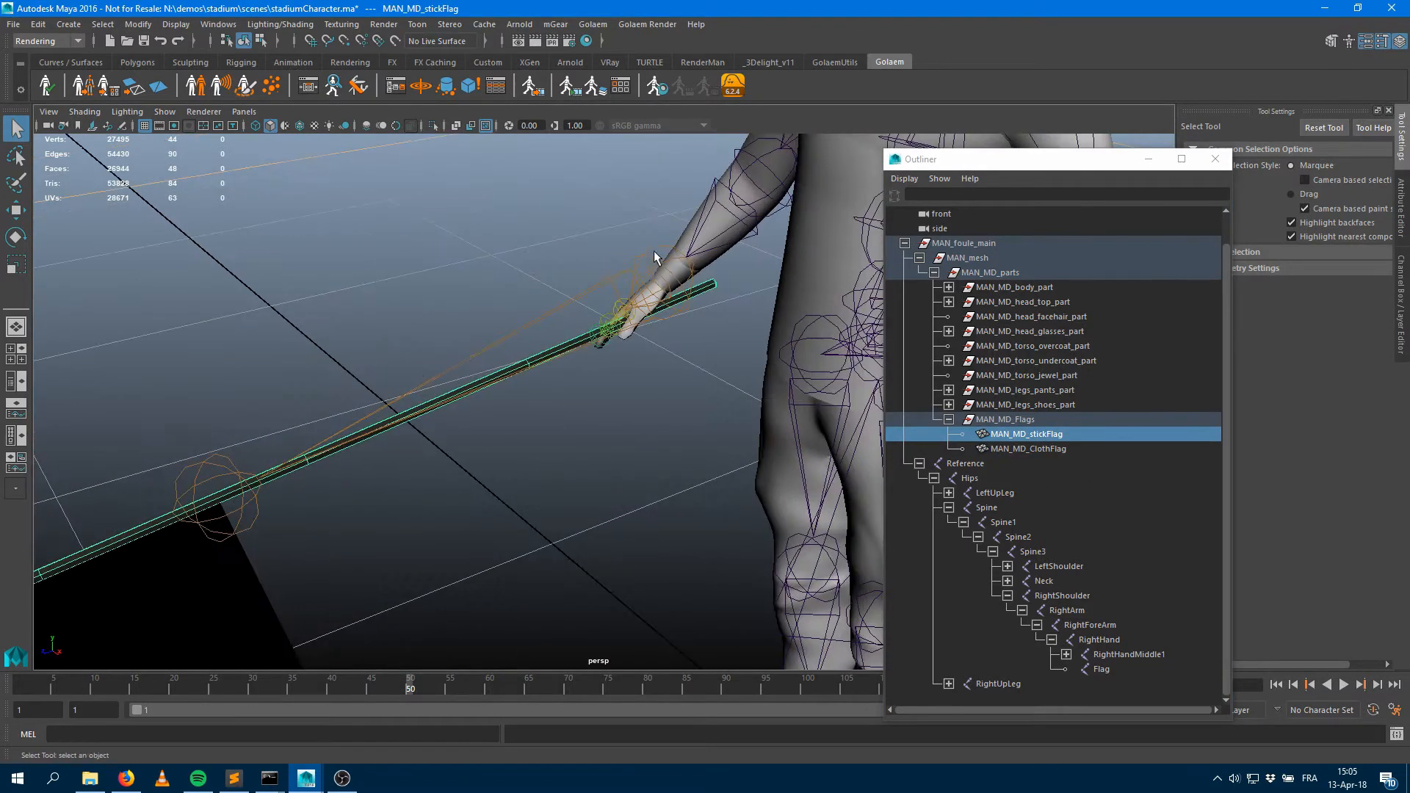
Test the stick's skinning by rotating the RightHand joint about 41 degrees in X, and undo the rotation
{"action": "left_click", "coordinate": [656, 259]}
{"action": "key", "text": "e"}
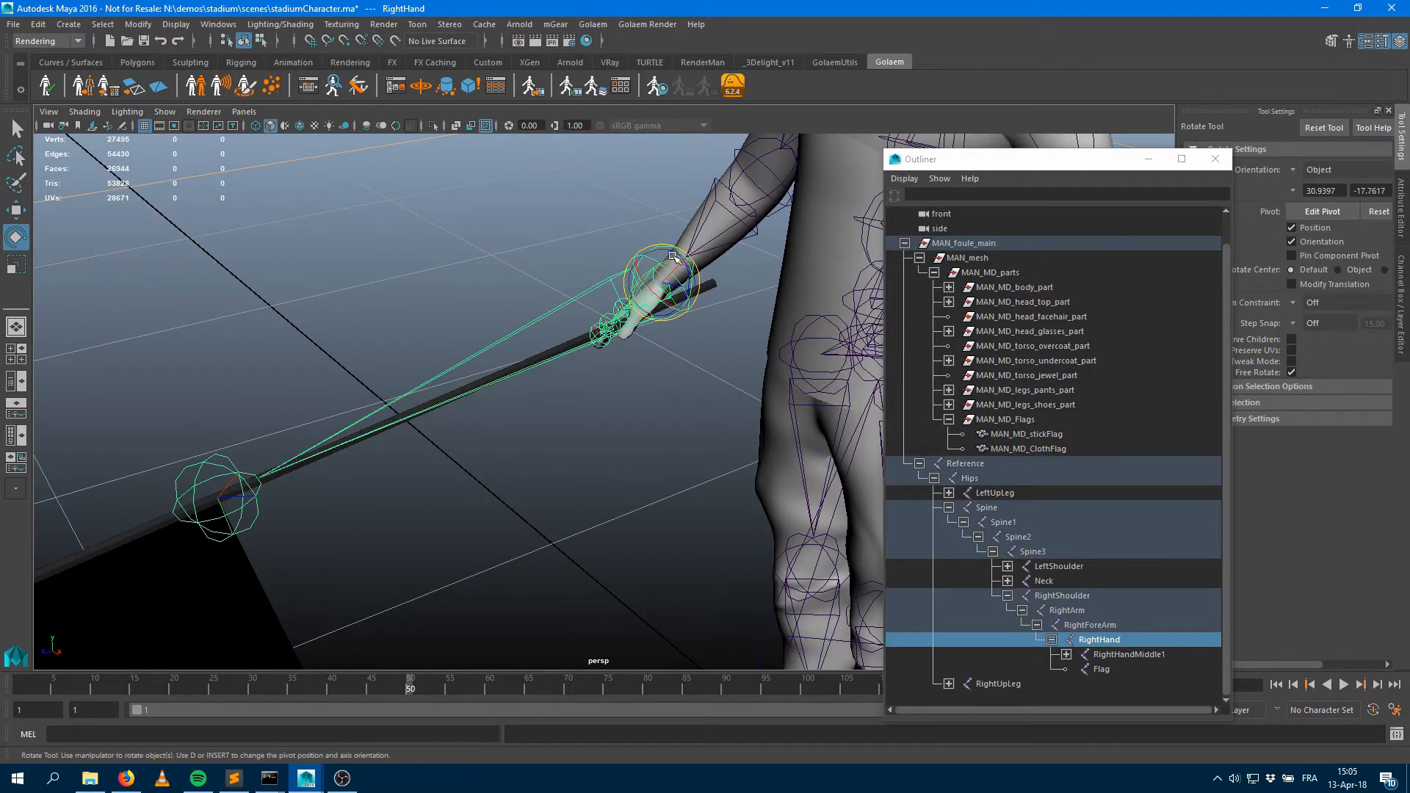
{"action": "left_click", "coordinate": [629, 251]}
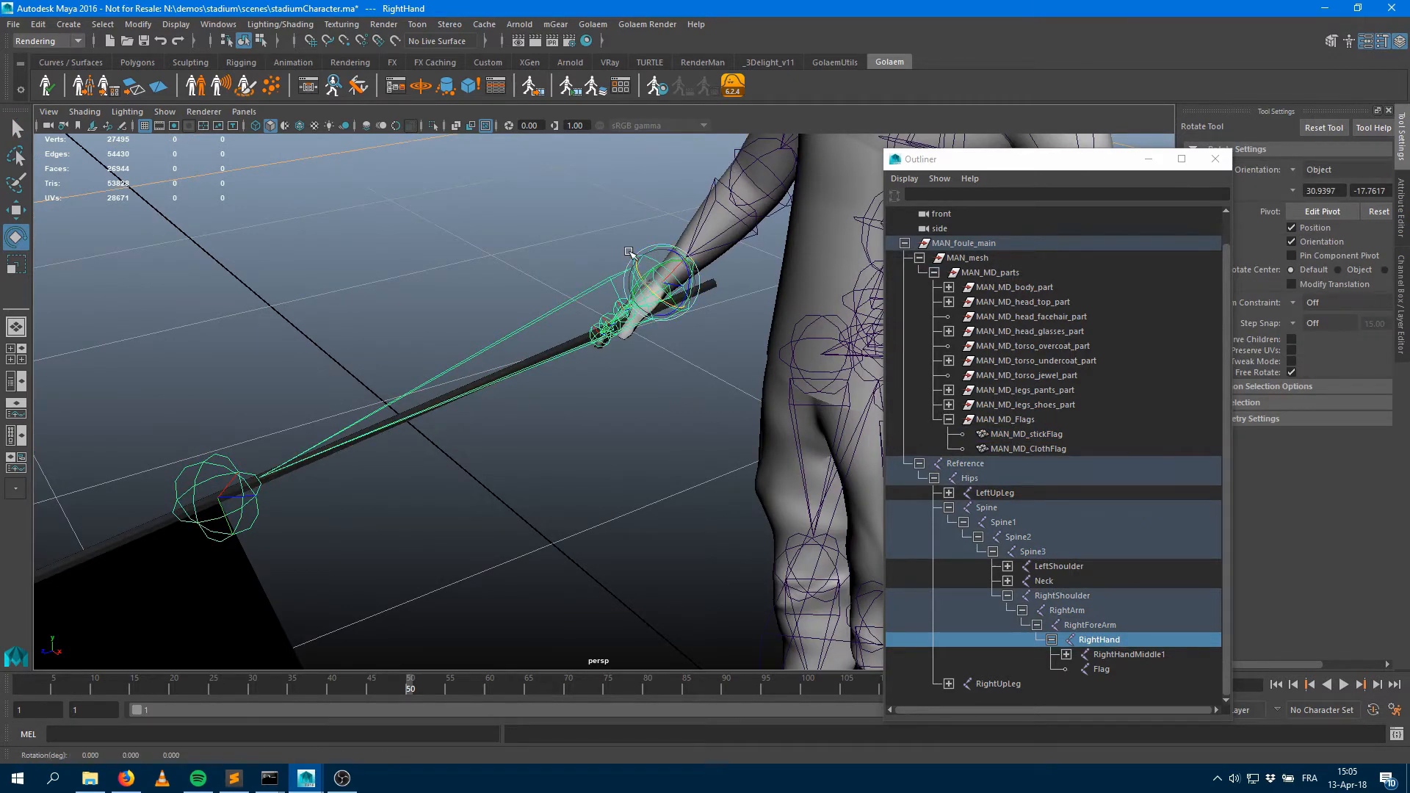
{"action": "left_click_drag", "start_coordinate": [628, 251], "coordinate": [660, 300]}
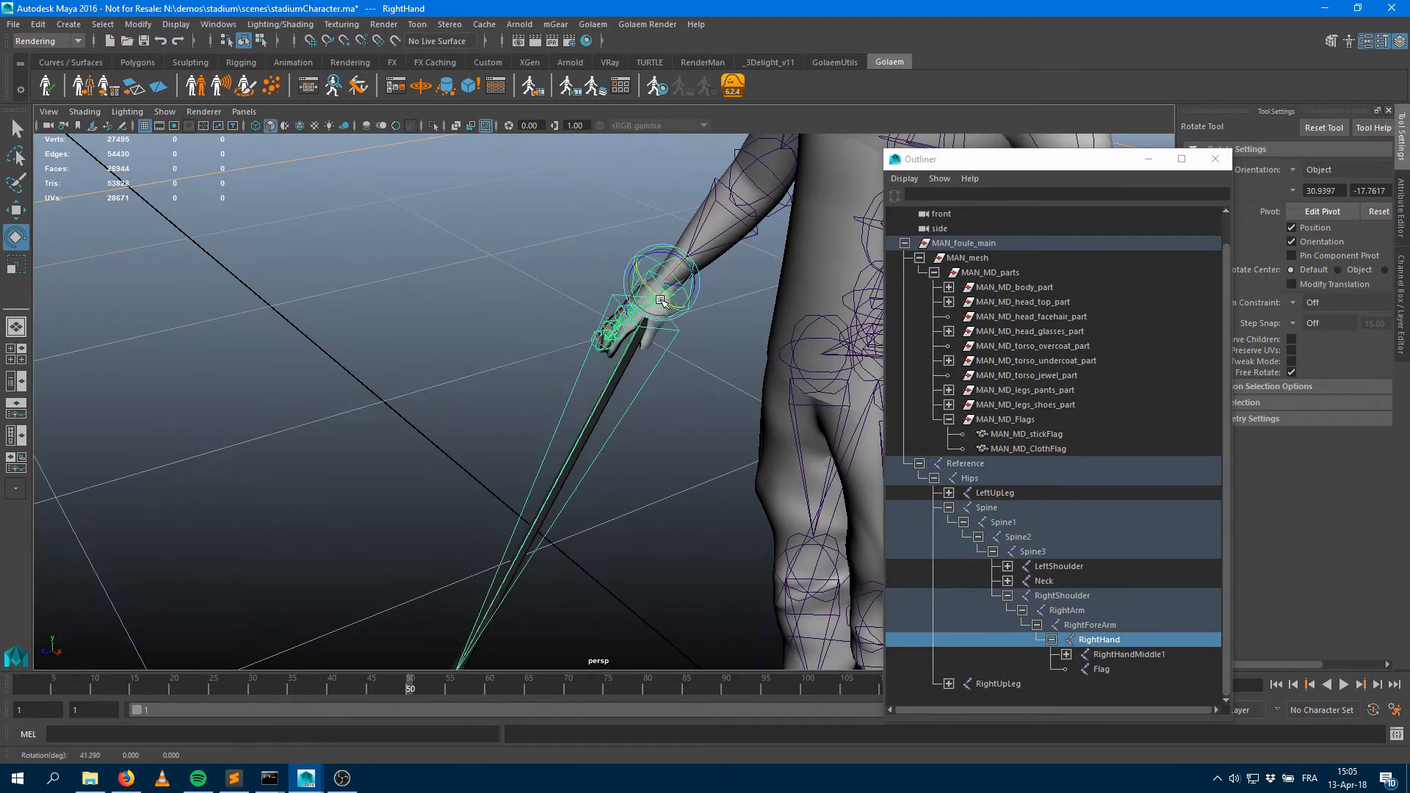
{"action": "key", "text": "ctrl+z"}
Display the scene in wireframe and select the MAN_MD_ClothFlag vertices attached along the stick
{"action": "middle_click_drag", "start_coordinate": [646, 367], "coordinate": [757, 147], "text": "alt"}
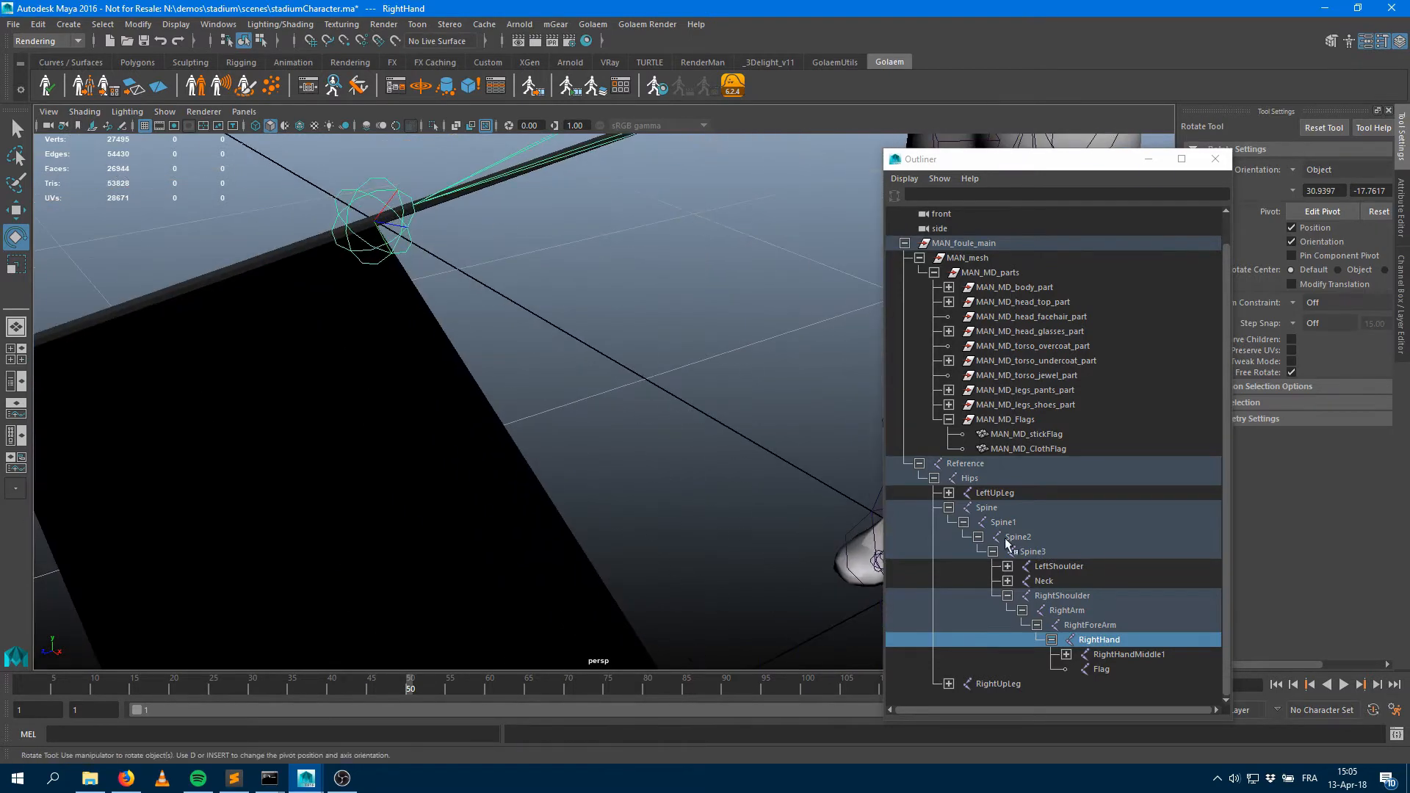
{"action": "left_click", "coordinate": [1050, 450]}
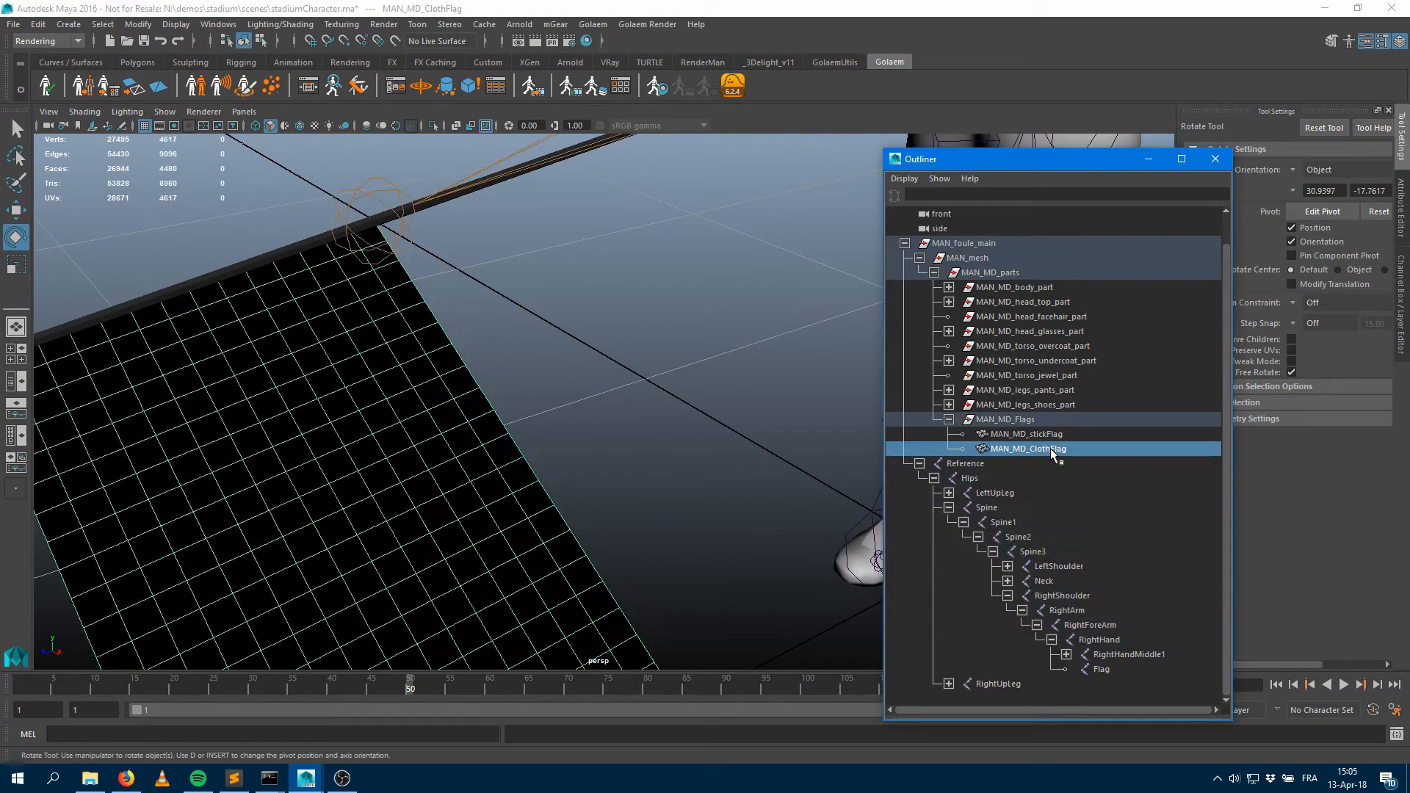
{"action": "left_click", "coordinate": [588, 499]}
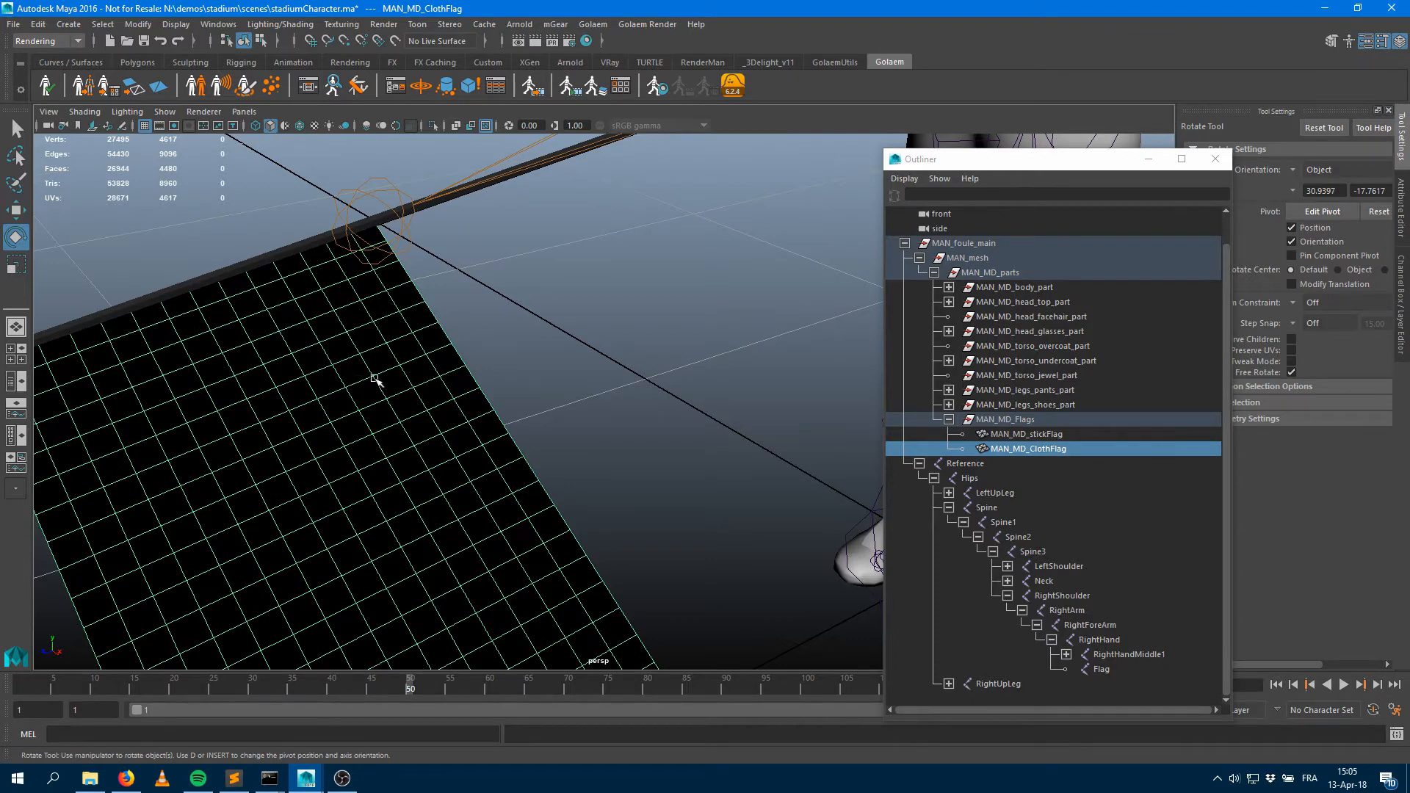
{"action": "left_click_drag", "start_coordinate": [378, 377], "coordinate": [617, 378], "text": "alt"}
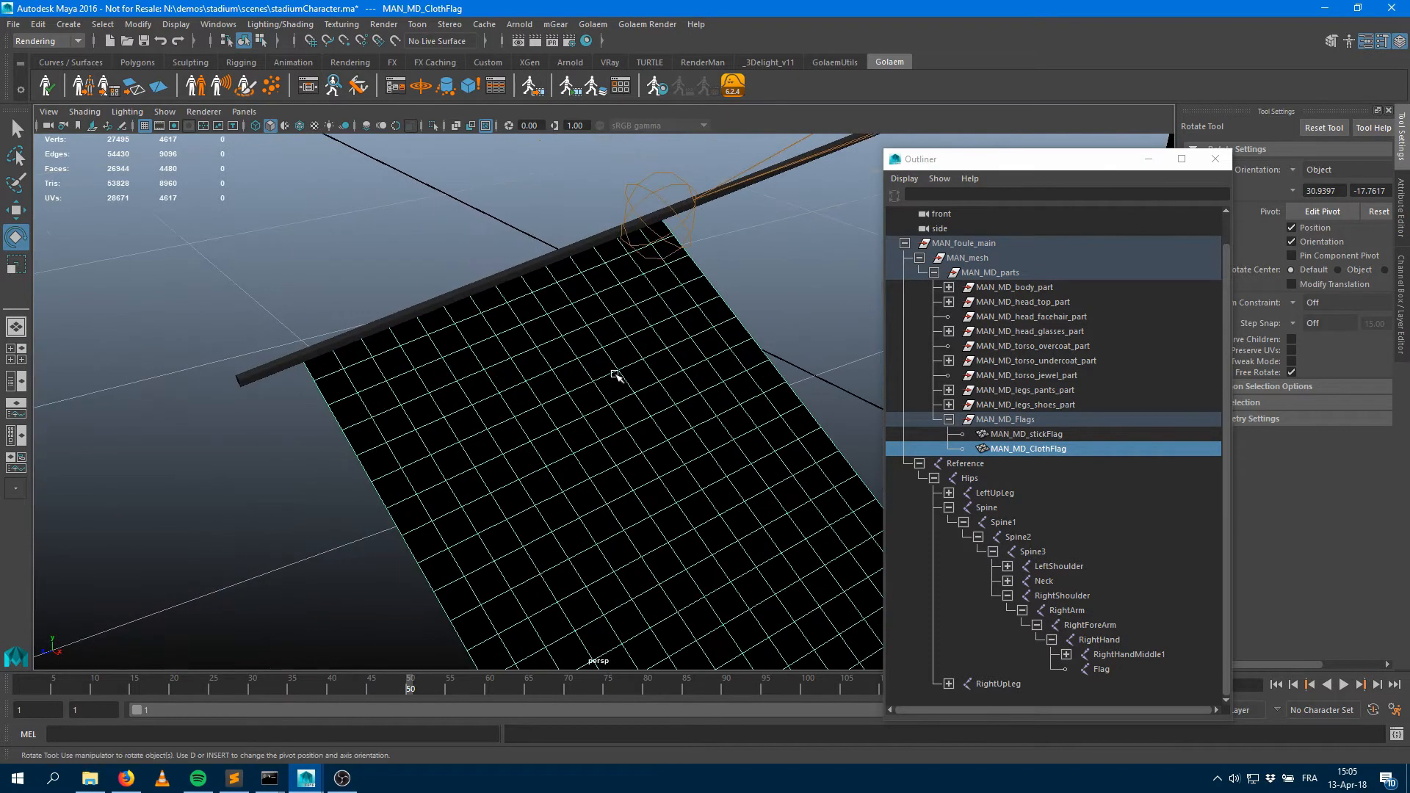
{"action": "left_click", "coordinate": [256, 125]}
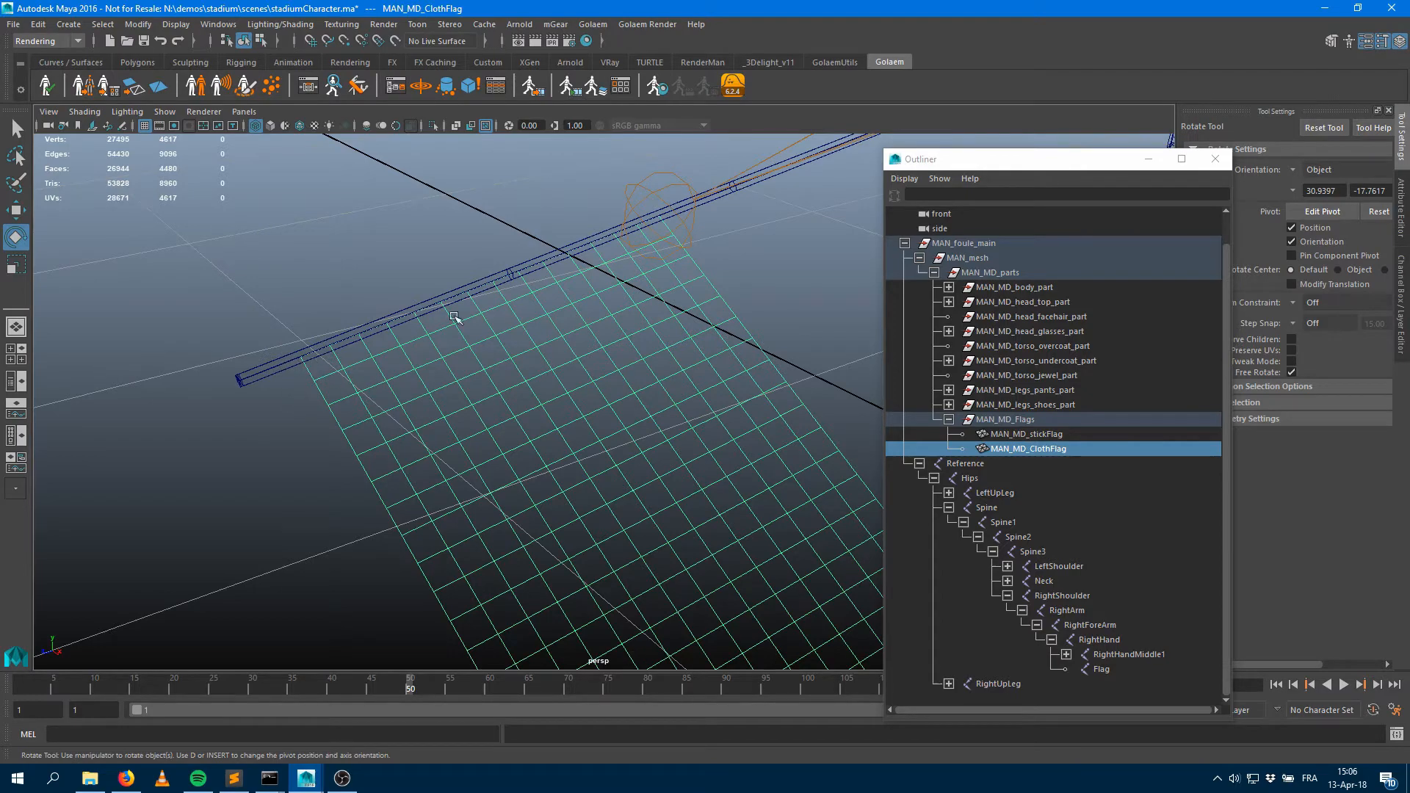
{"action": "key", "text": "F8"}
{"action": "left_click_drag", "start_coordinate": [416, 344], "coordinate": [404, 408], "text": "alt"}
{"action": "left_click_drag", "start_coordinate": [404, 321], "coordinate": [535, 536]}
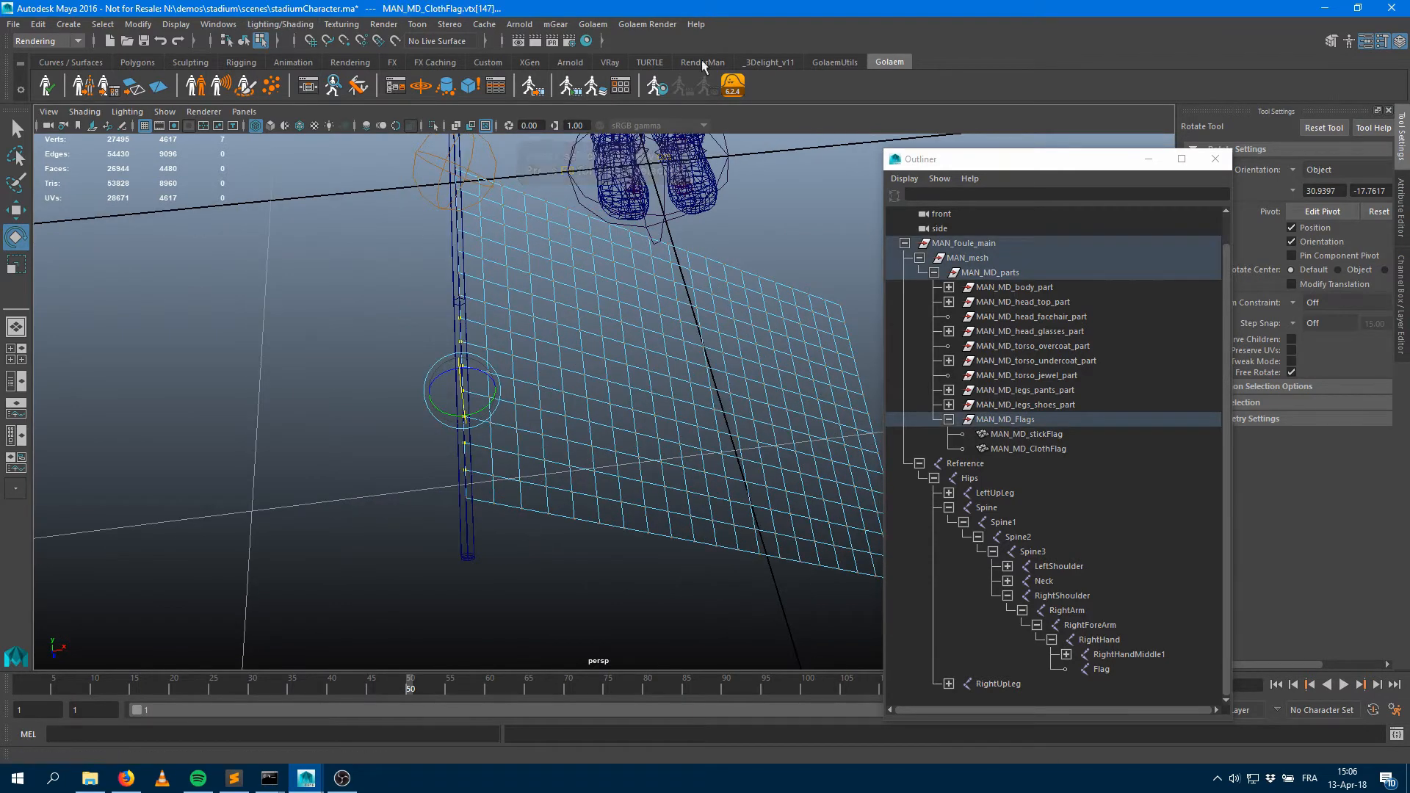
Open skinWrangler and check the joint weights of the vertices along the stick and of a vertex block inside the cloth
{"action": "left_click", "coordinate": [836, 62]}
{"action": "left_click", "coordinate": [174, 87]}
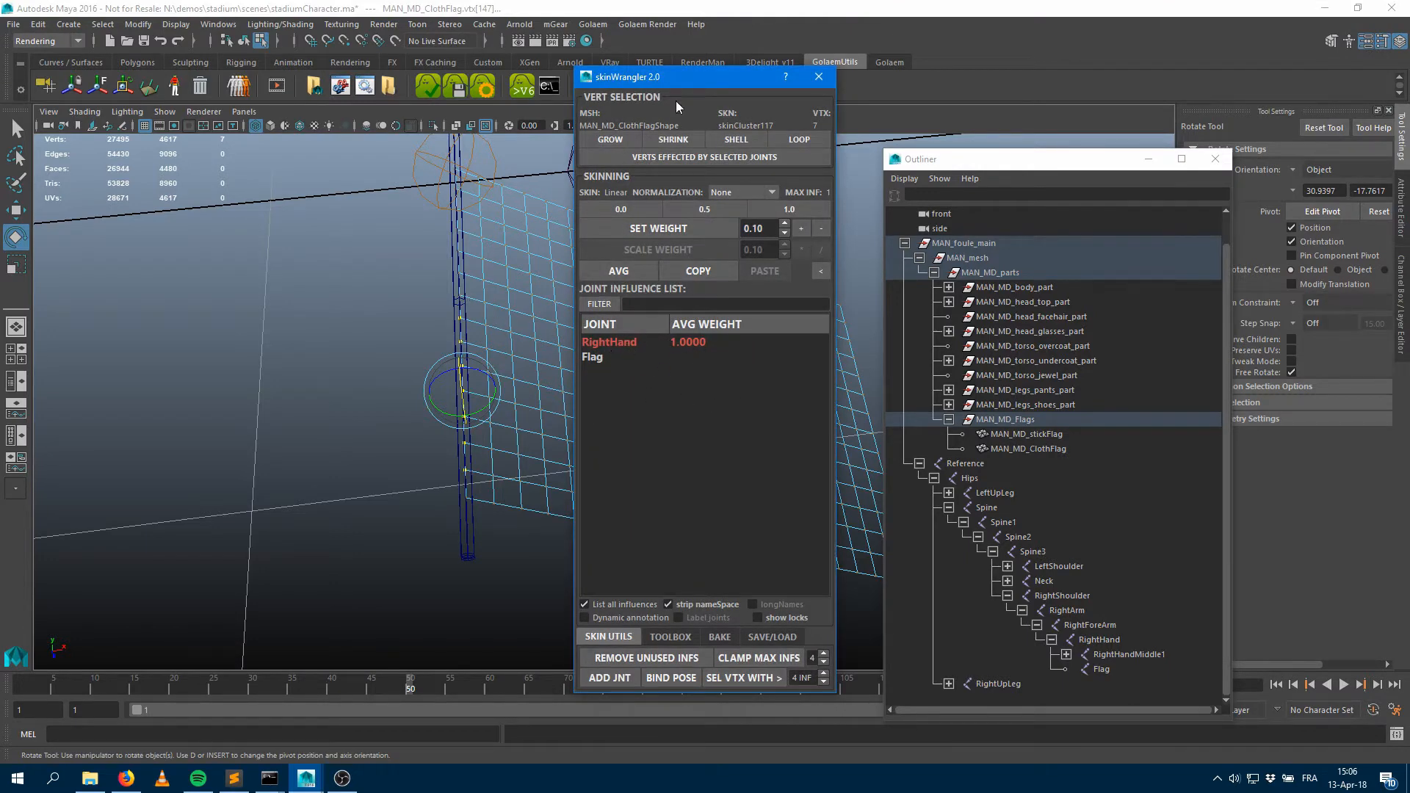
{"action": "left_click_drag", "start_coordinate": [671, 78], "coordinate": [255, 129]}
{"action": "left_click", "coordinate": [698, 610]}
{"action": "left_click_drag", "start_coordinate": [698, 610], "coordinate": [769, 359]}
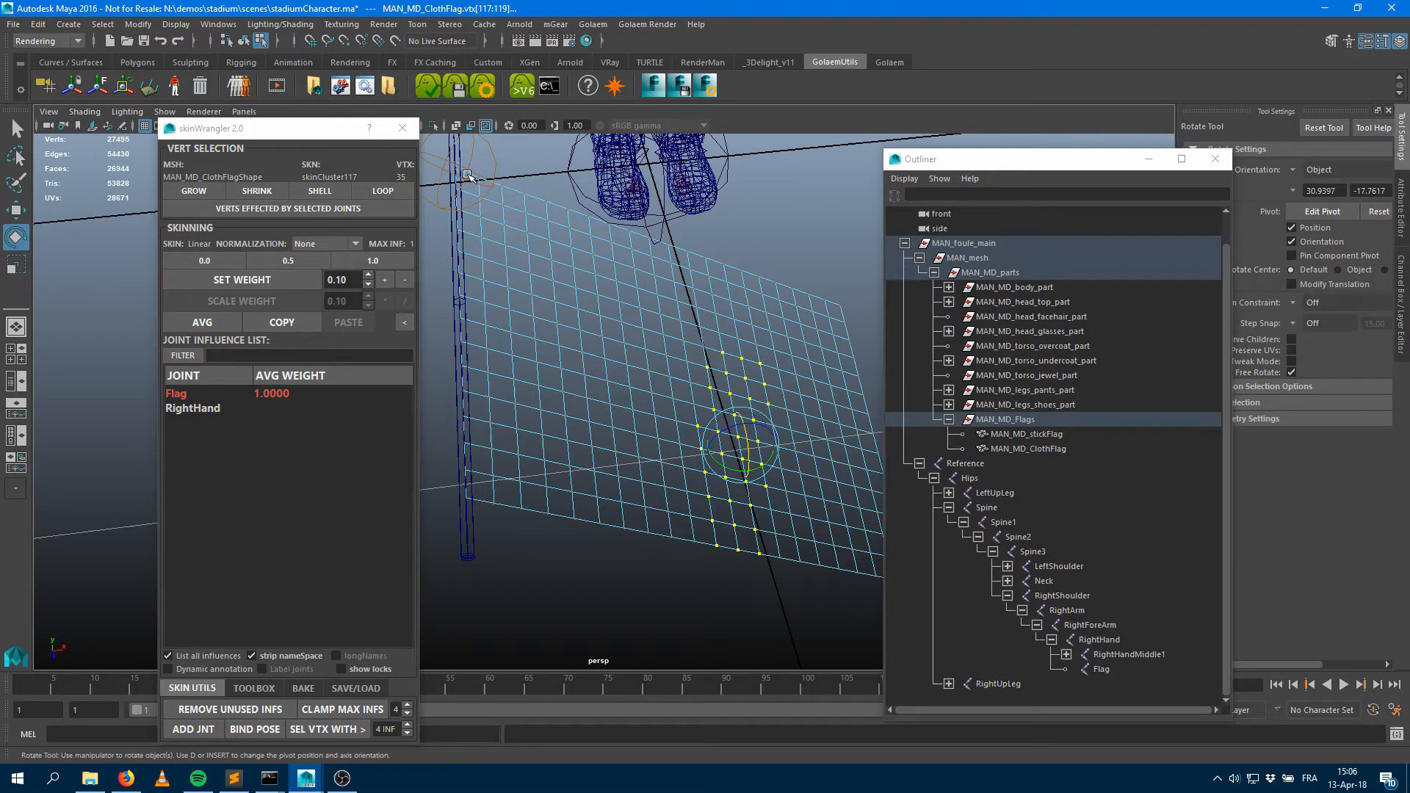
Close skinWrangler and return to object selection mode with nothing selected
{"action": "left_click_drag", "start_coordinate": [465, 173], "coordinate": [533, 318], "text": "alt"}
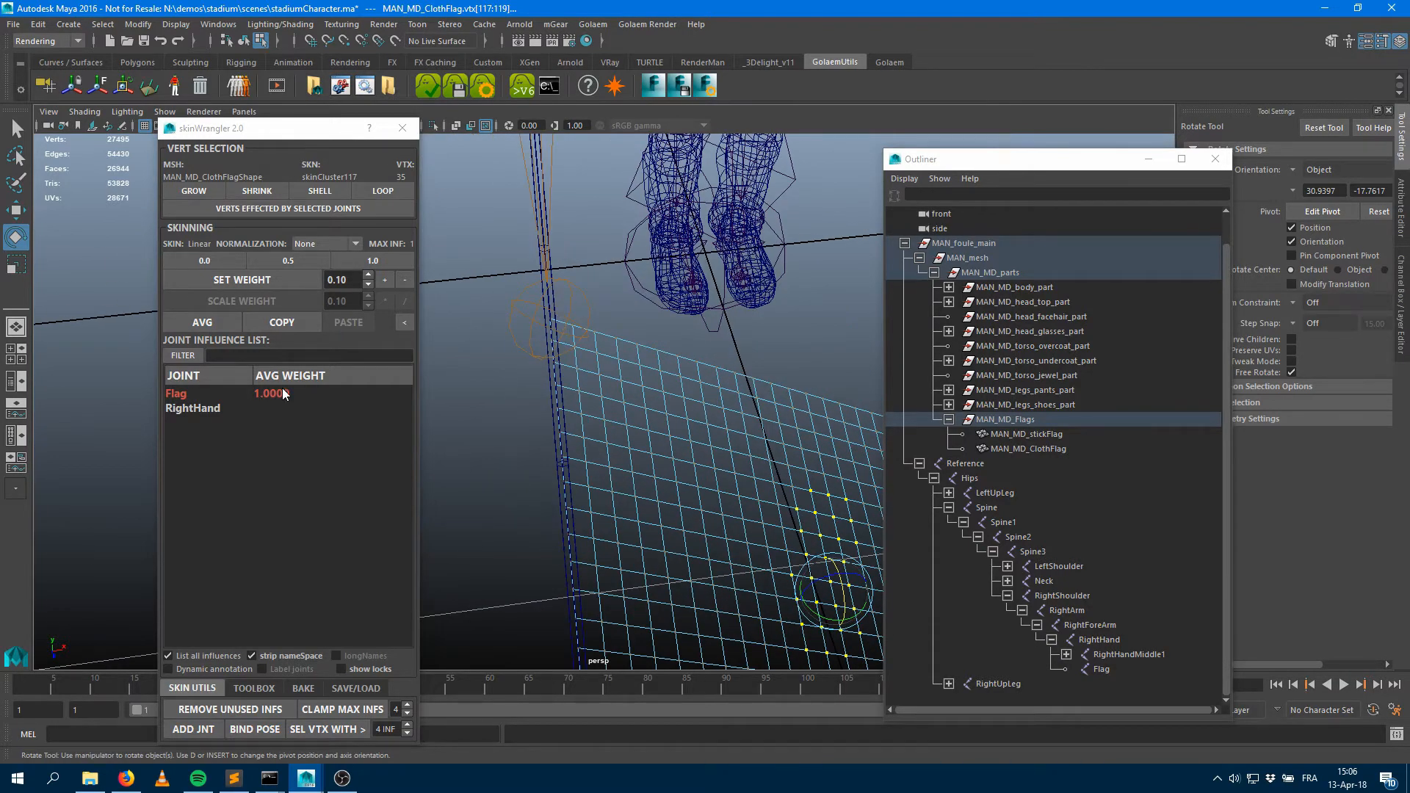
{"action": "left_click_drag", "start_coordinate": [566, 367], "coordinate": [522, 353], "text": "alt"}
{"action": "left_click_drag", "start_coordinate": [521, 294], "coordinate": [580, 429], "text": "alt"}
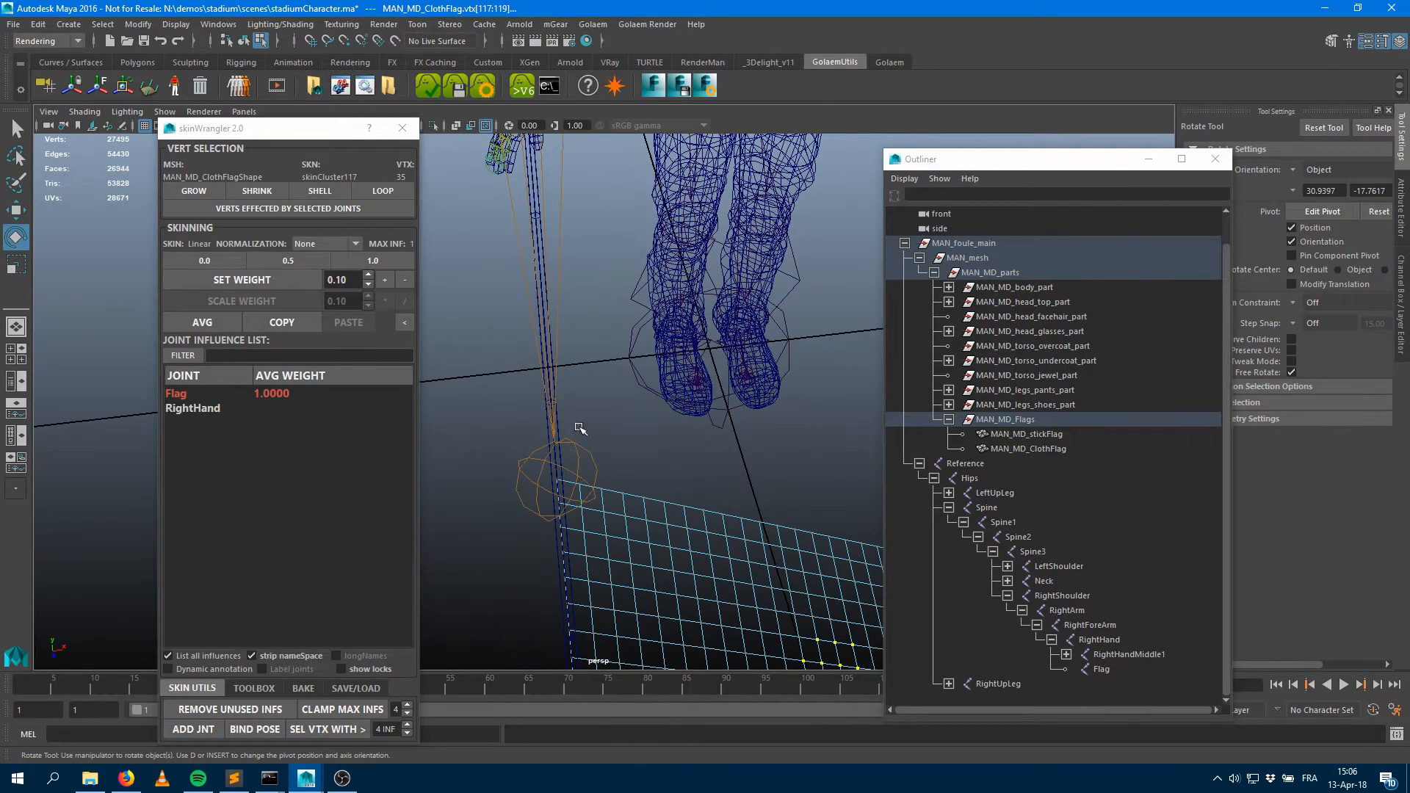
{"action": "left_click_drag", "start_coordinate": [545, 180], "coordinate": [564, 348], "text": "alt"}
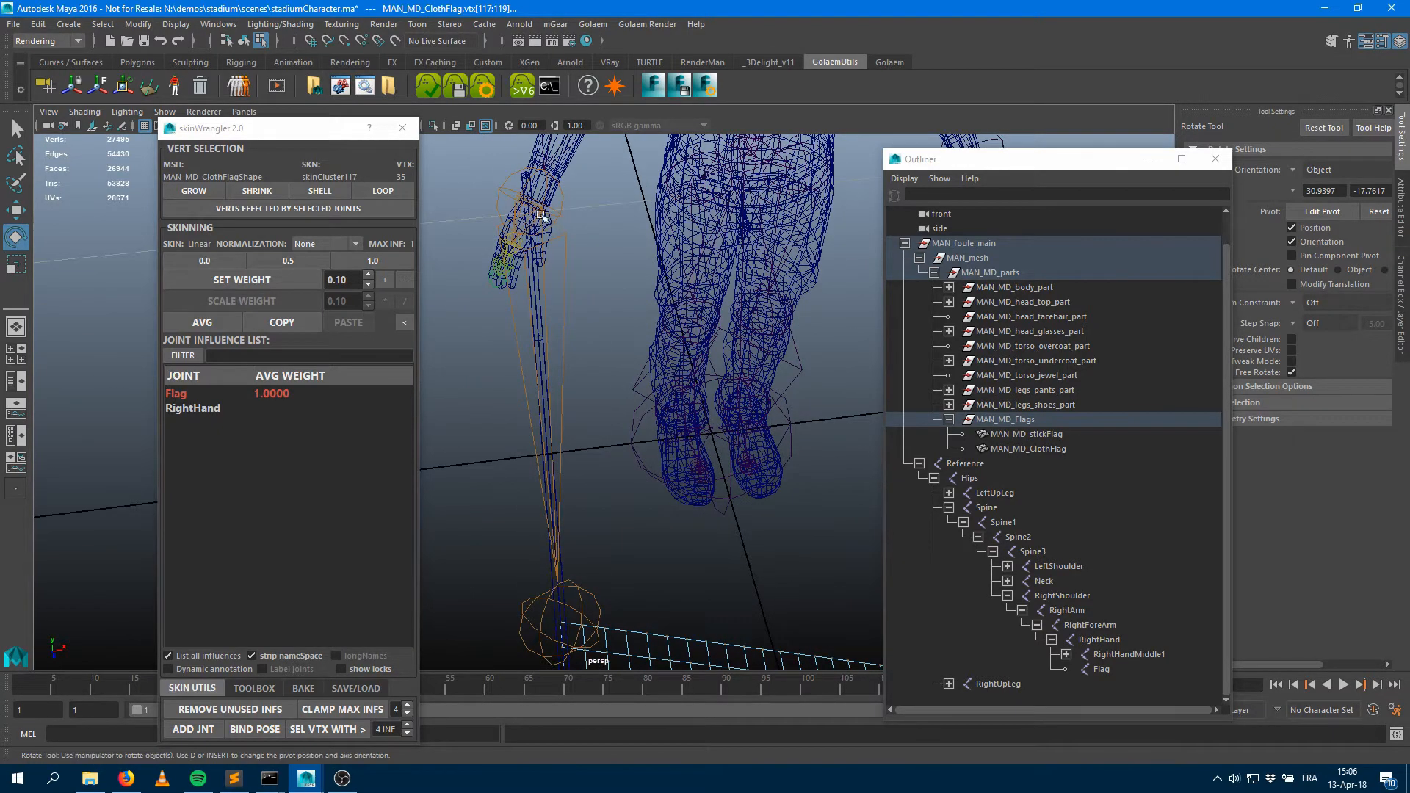
{"action": "left_click", "coordinate": [402, 128]}
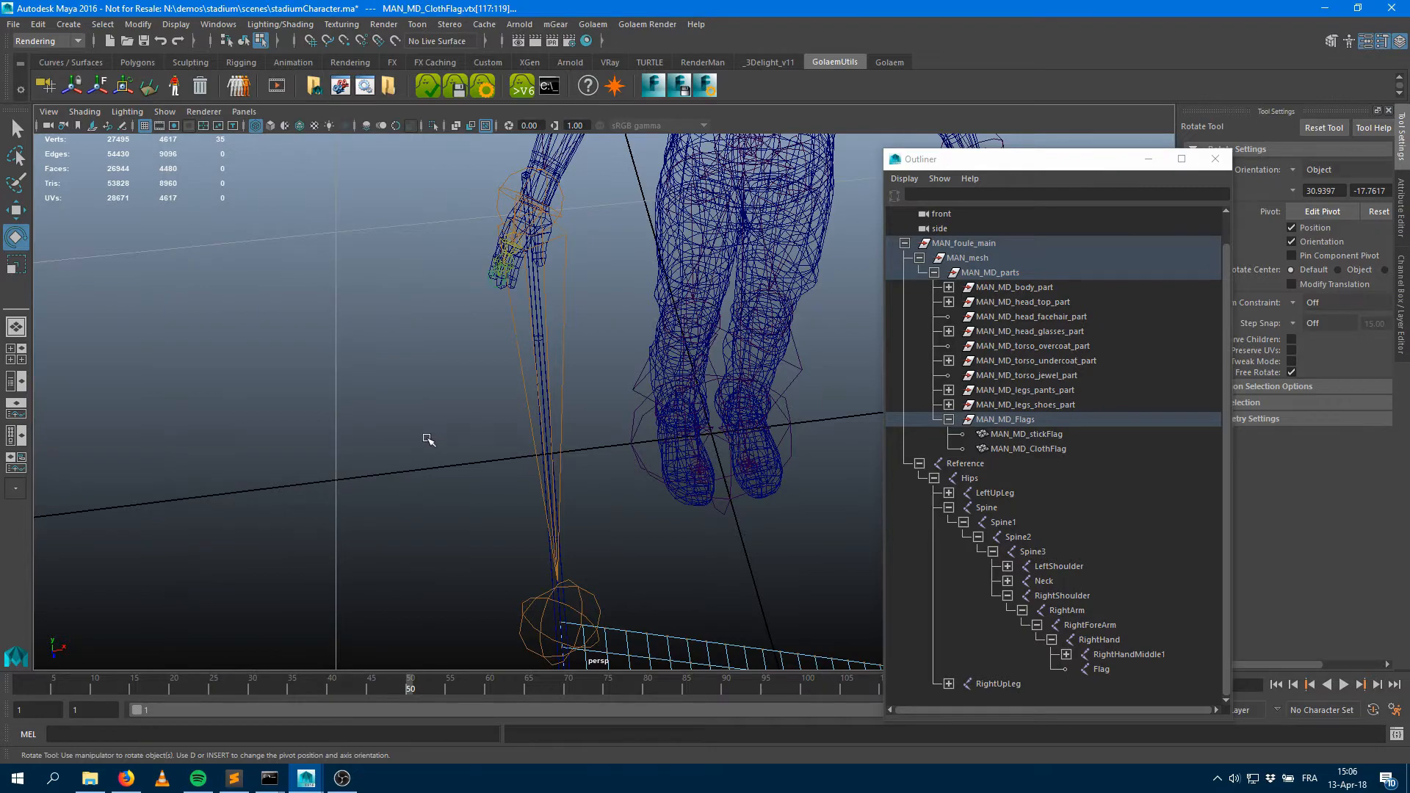
{"action": "key", "text": "F8"}
{"action": "left_click", "coordinate": [400, 510]}
{"action": "middle_click_drag", "start_coordinate": [448, 495], "coordinate": [387, 375], "text": "alt"}
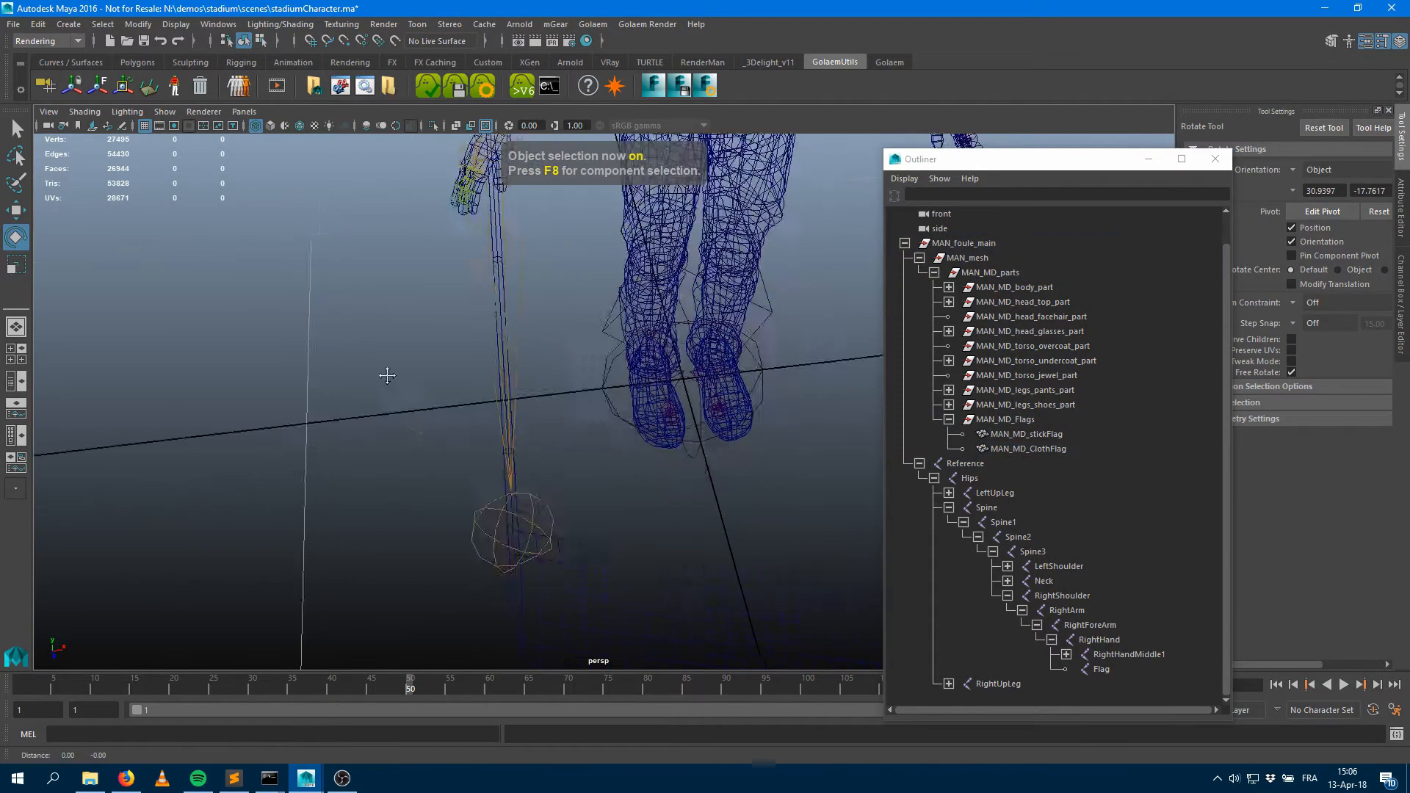
{"action": "left_click_drag", "start_coordinate": [387, 376], "coordinate": [535, 499], "text": "alt"}
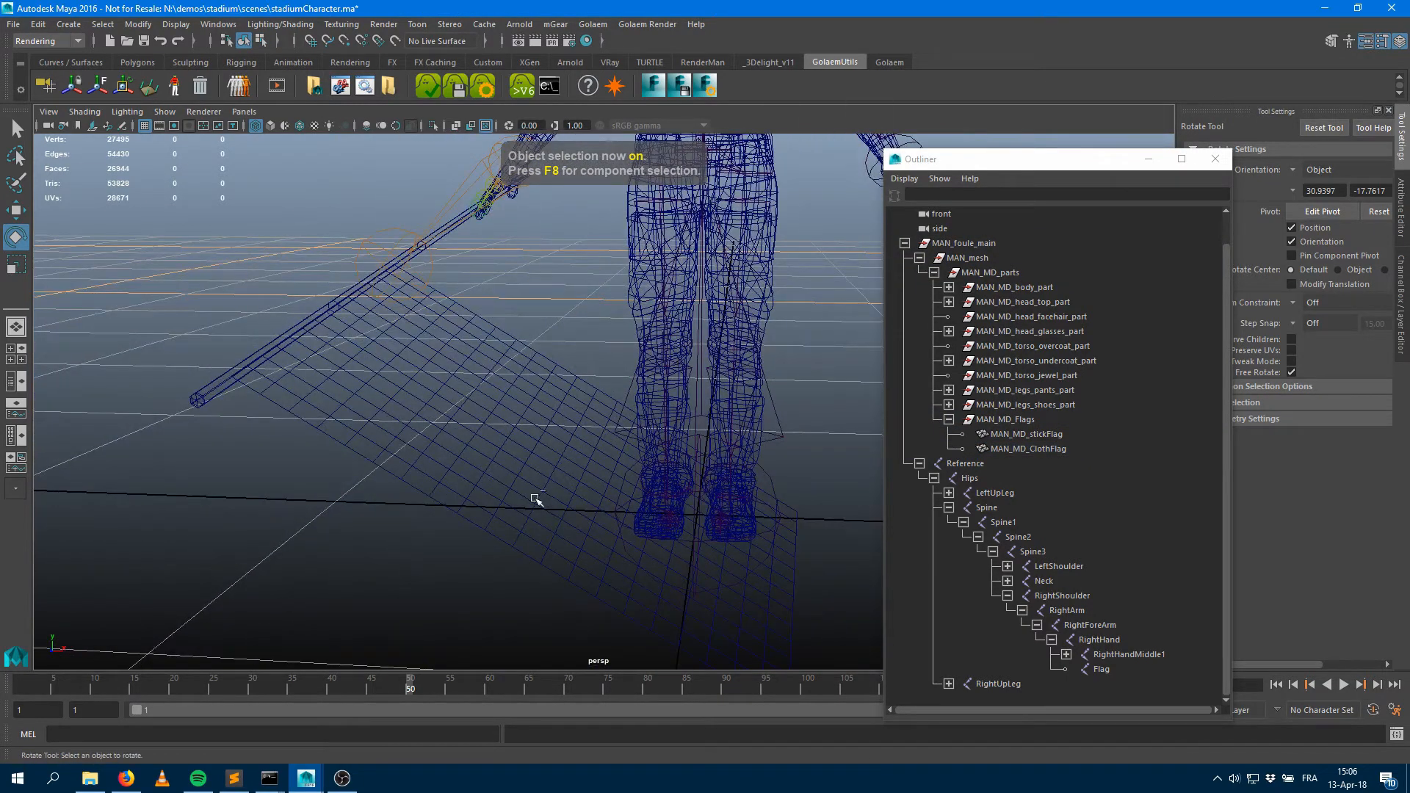
Save the scene and open the Golaem Character Maker
{"action": "key", "text": "ctrl+s"}
{"action": "left_click", "coordinate": [887, 63]}
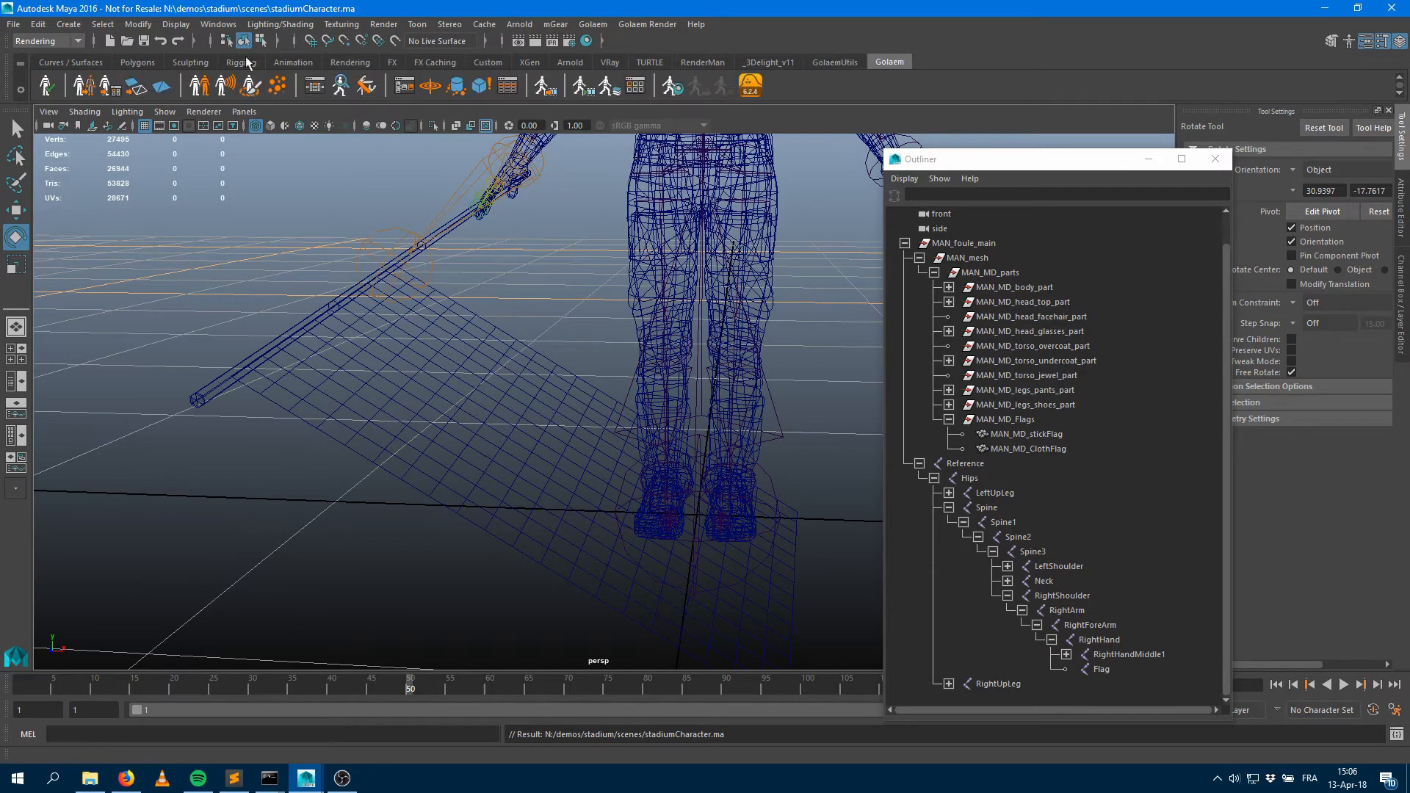
{"action": "left_click", "coordinate": [83, 85]}
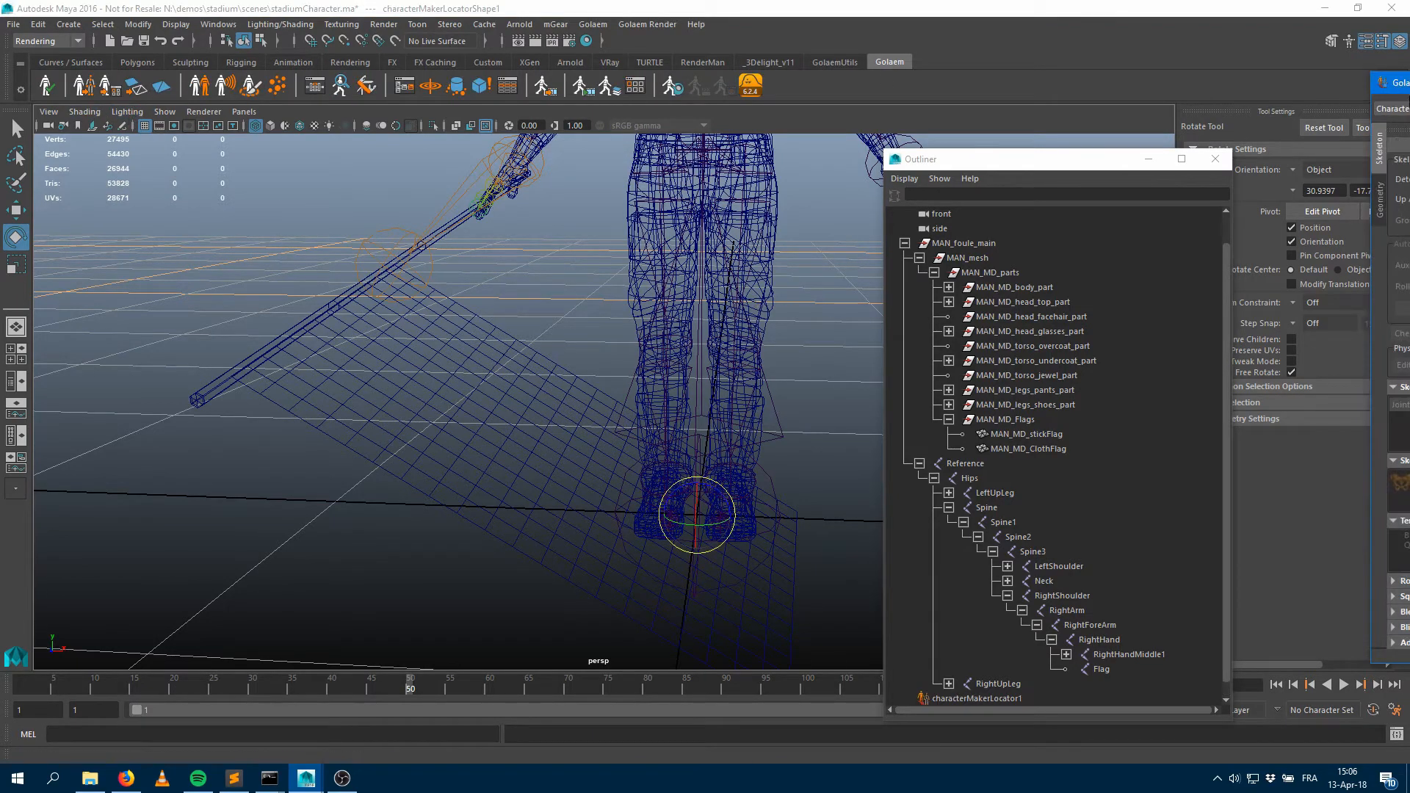
{"action": "double_click", "coordinate": [1400, 83]}
Load stadiumCharacter.gcha from the stadium project's golaem\characters folder into the Character Maker
{"action": "left_click", "coordinate": [301, 43]}
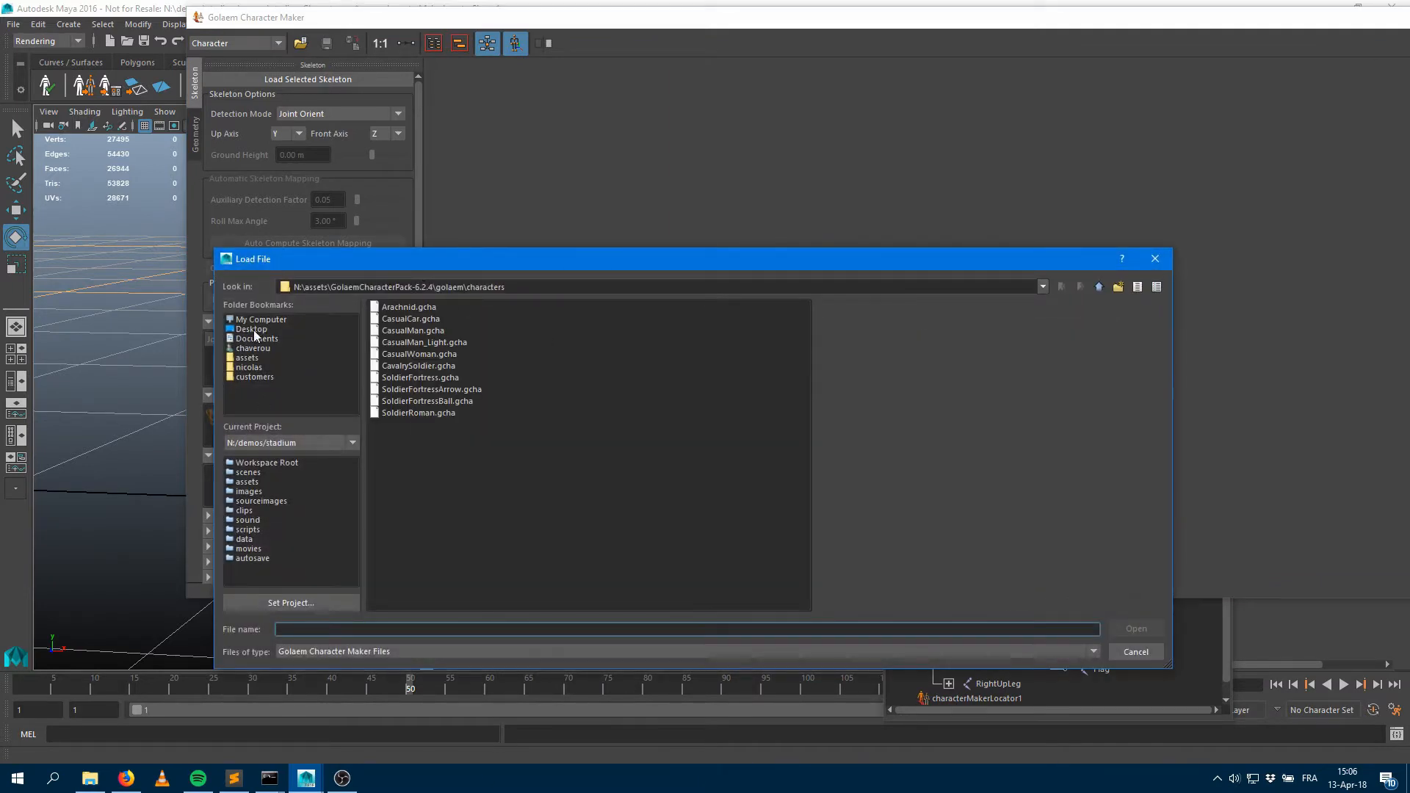
{"action": "left_click", "coordinate": [343, 463]}
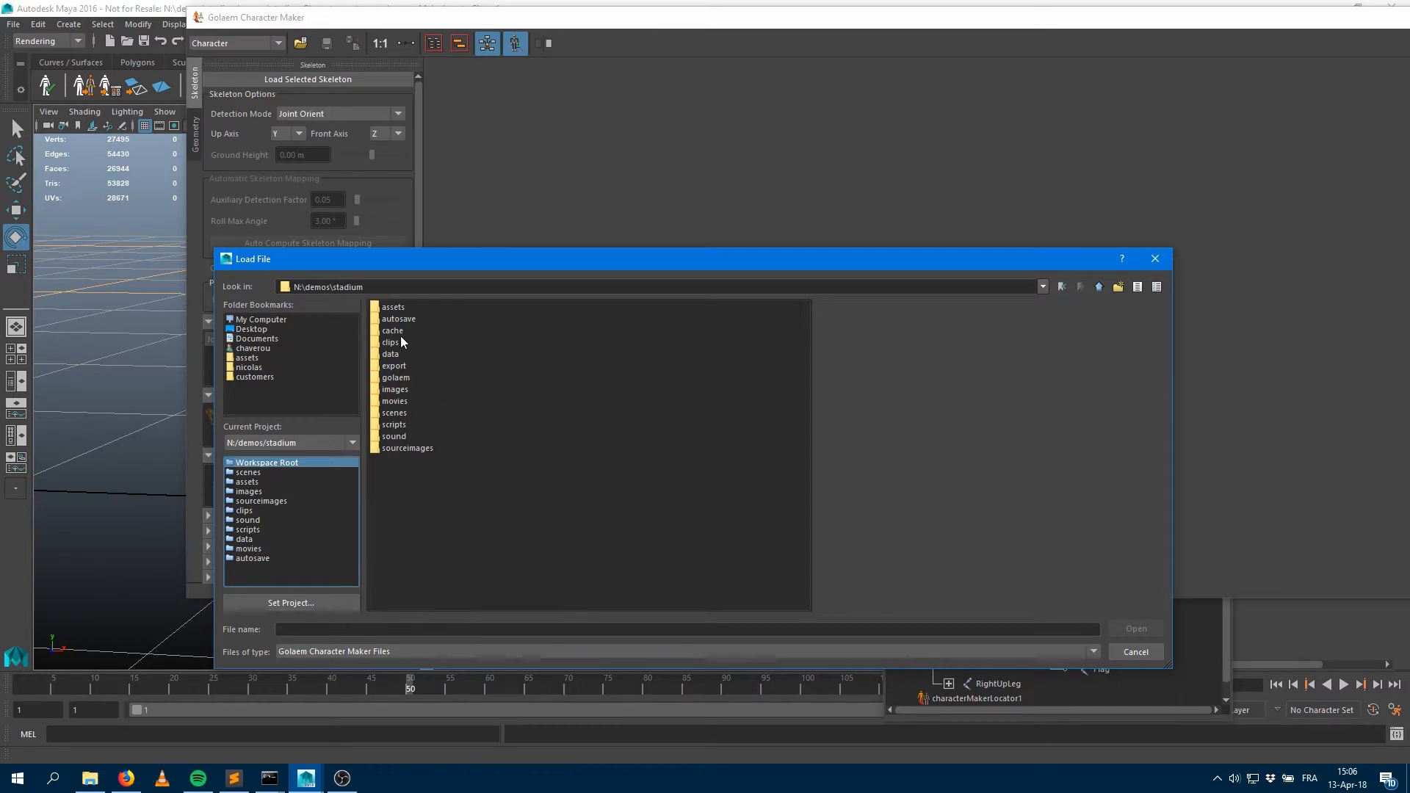
{"action": "double_click", "coordinate": [395, 379]}
{"action": "double_click", "coordinate": [409, 311]}
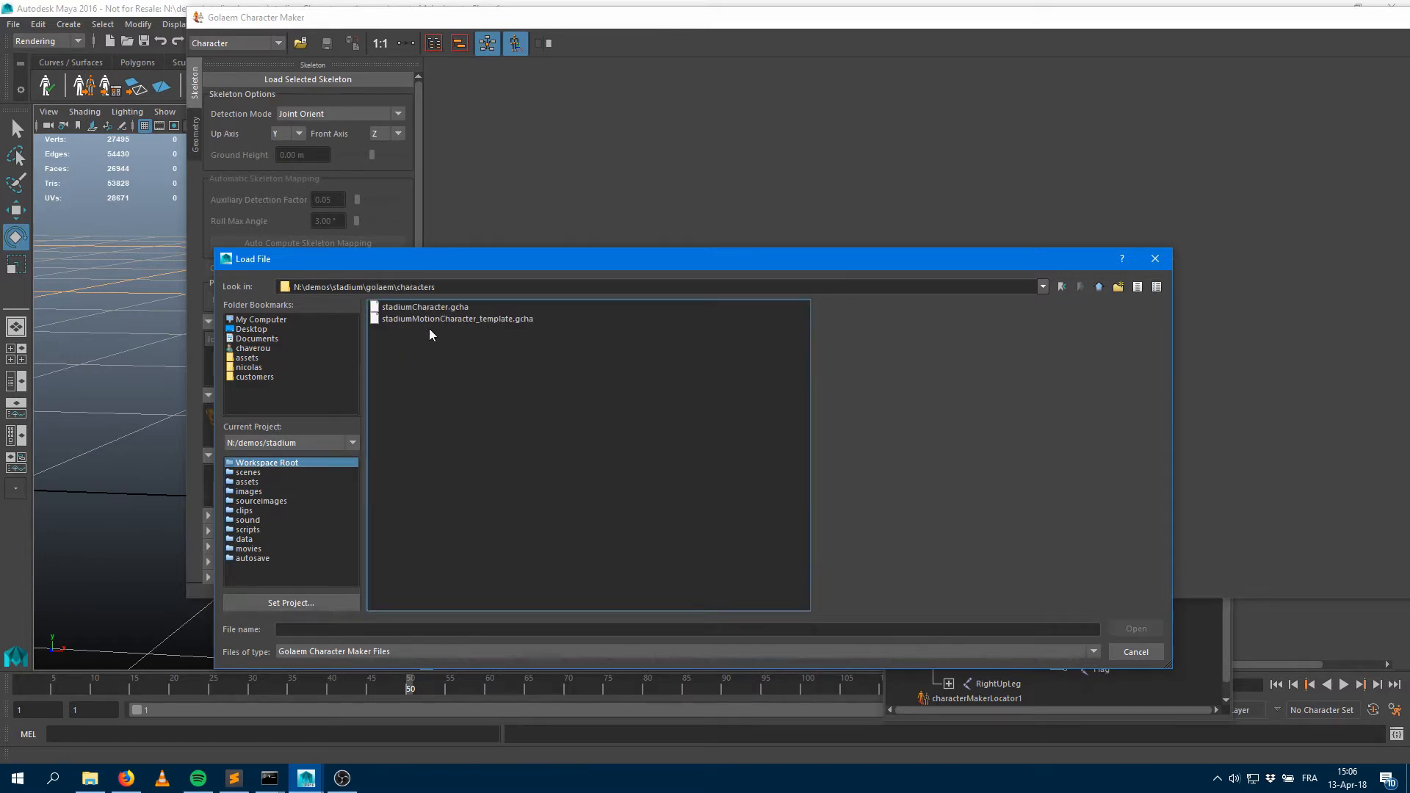
{"action": "double_click", "coordinate": [422, 306]}
Save the character file under the new name stadiumCharacter_flag.gcha in the same folder
{"action": "left_click", "coordinate": [325, 44]}
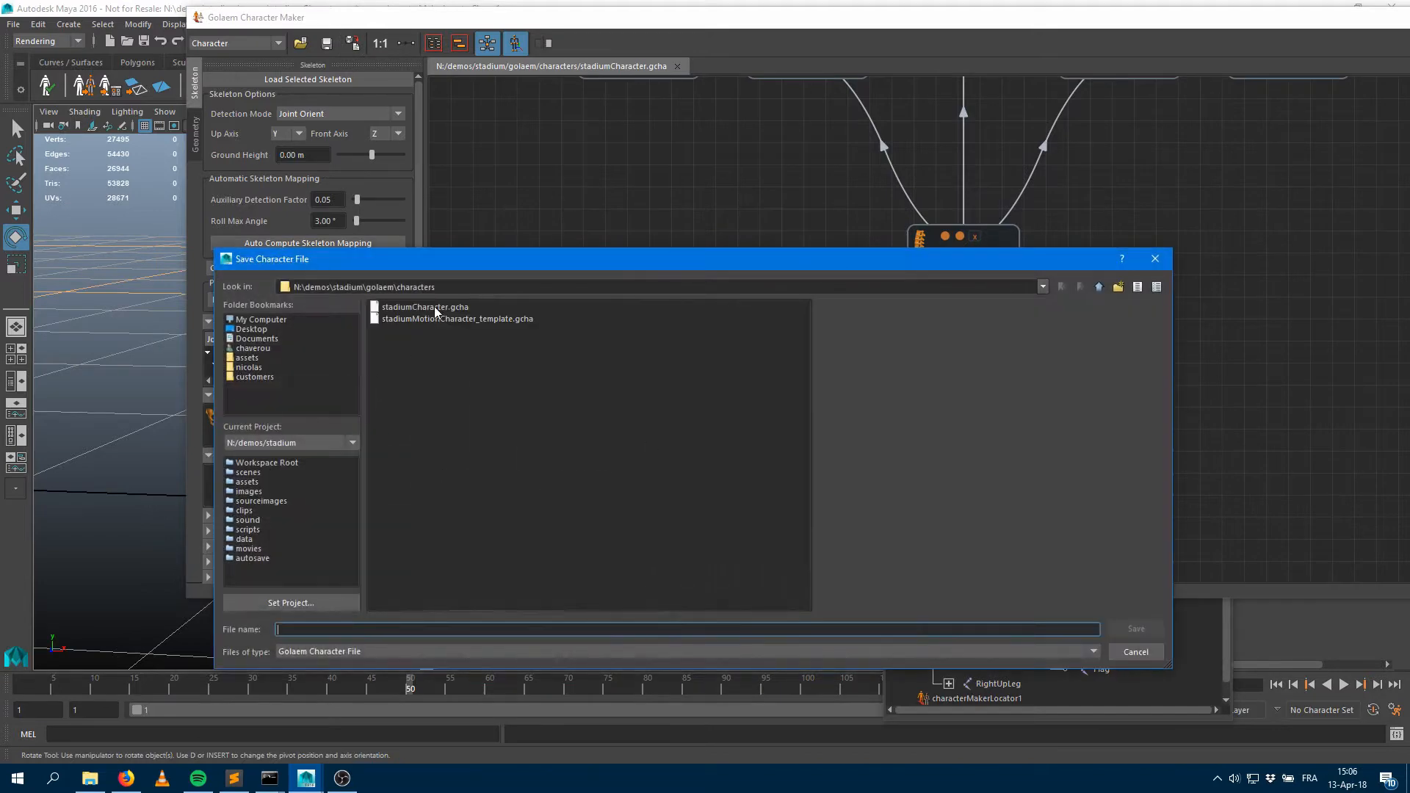
{"action": "left_click", "coordinate": [434, 307]}
{"action": "left_click", "coordinate": [344, 630]}
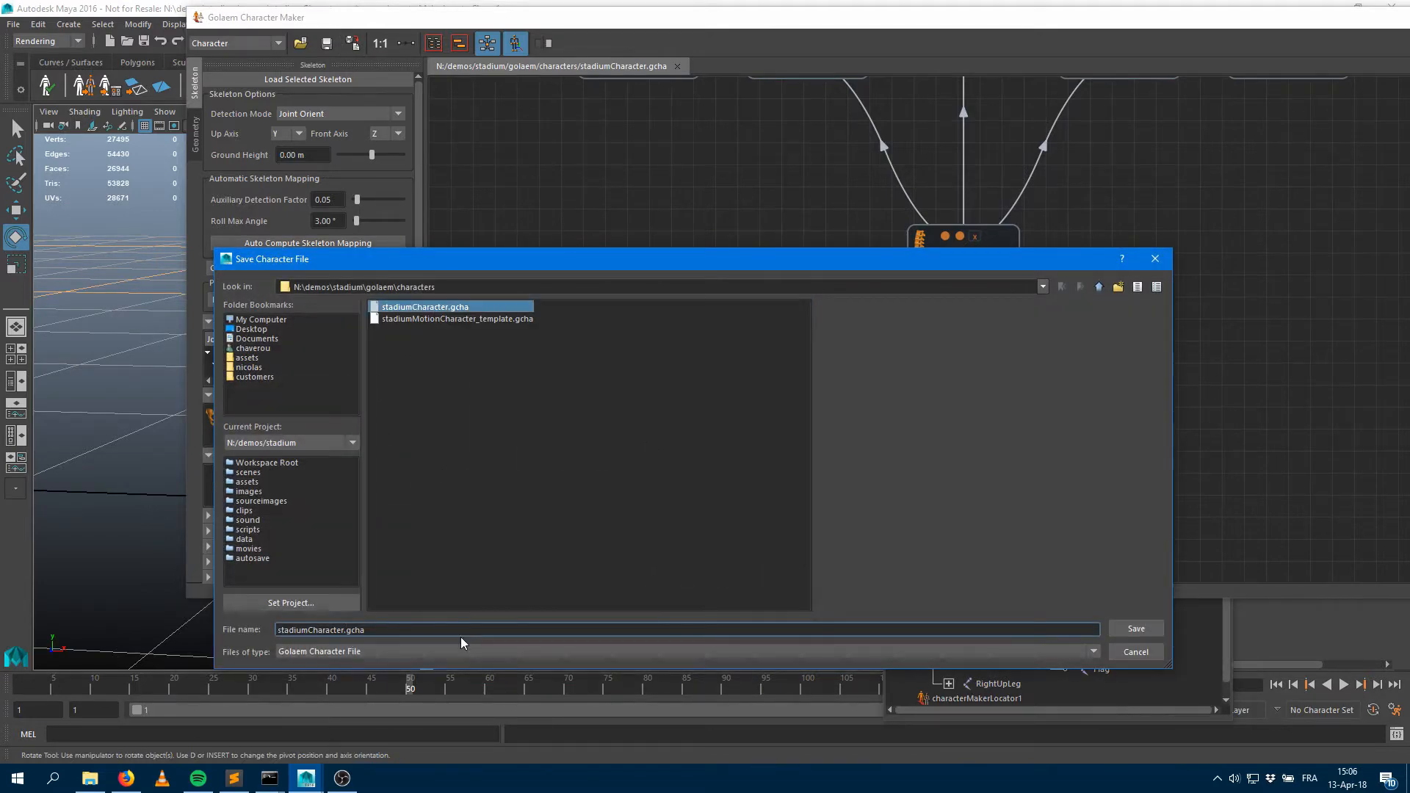
{"action": "type", "text": "_flag"}
{"action": "key", "text": "Return"}
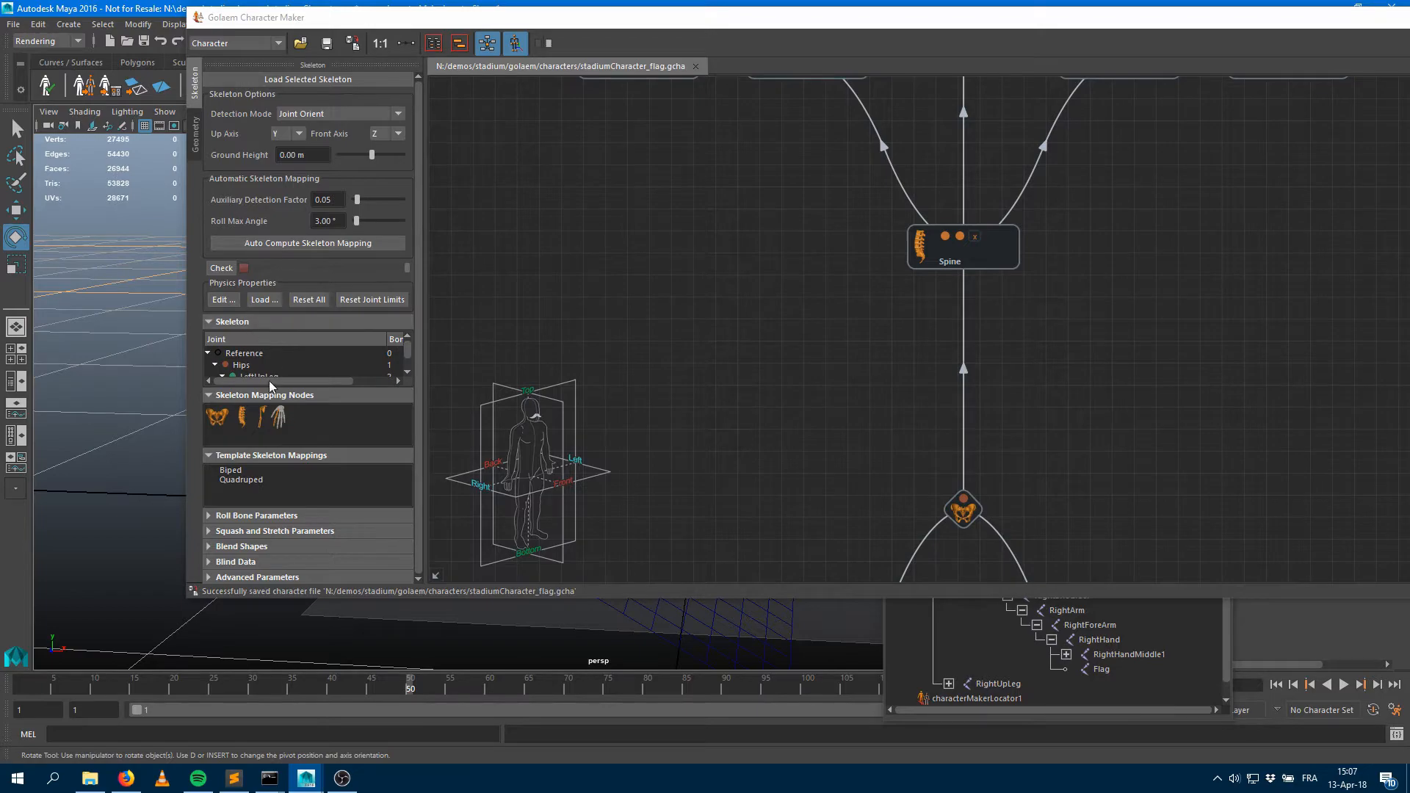
Load the skeleton from the Reference joint, remapping the existing mapping by name with up axis Y and front axis Z
{"action": "left_click_drag", "start_coordinate": [385, 17], "coordinate": [945, 114]}
{"action": "middle_click_drag", "start_coordinate": [584, 330], "coordinate": [316, 293], "text": "alt"}
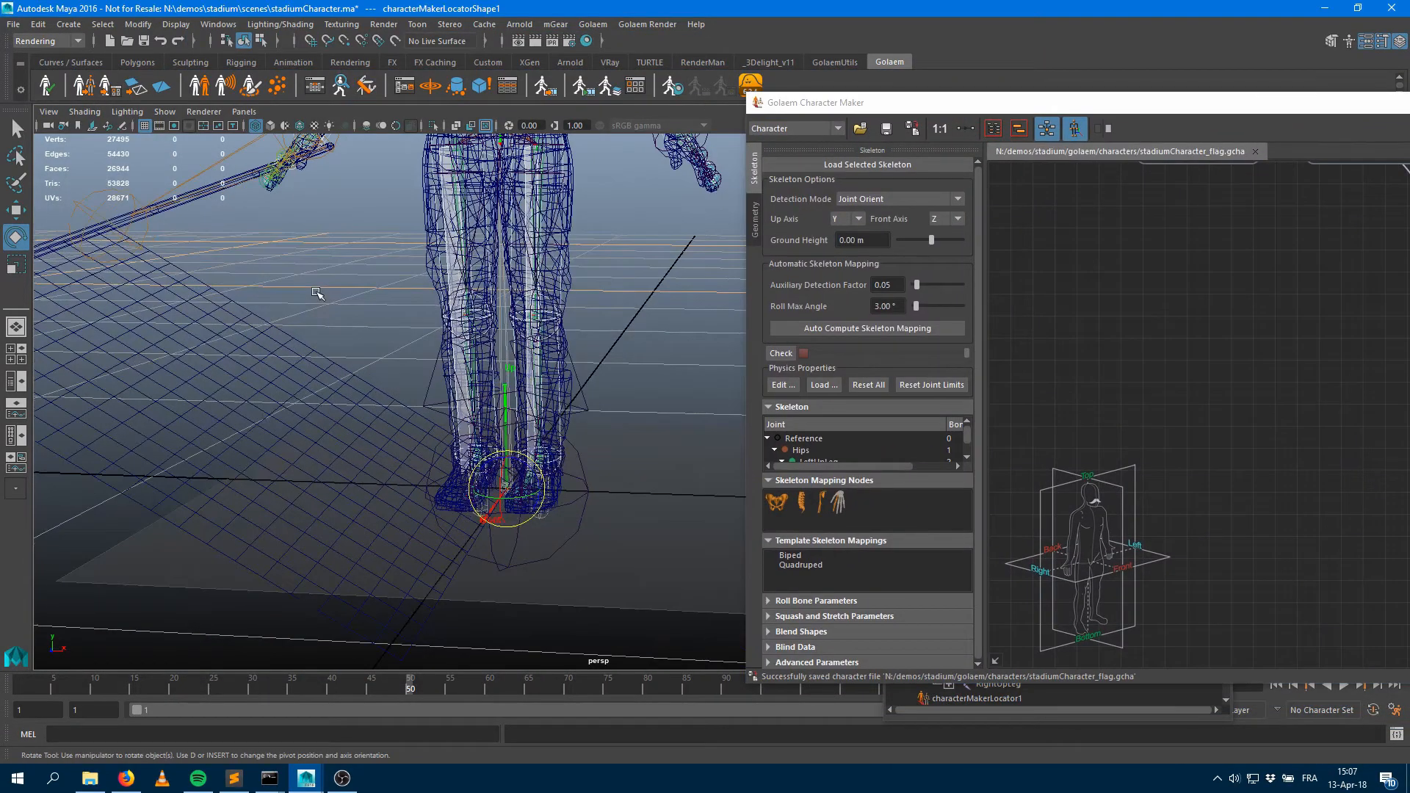
{"action": "key", "text": "alt+Tab"}
{"action": "left_click", "coordinate": [972, 465]}
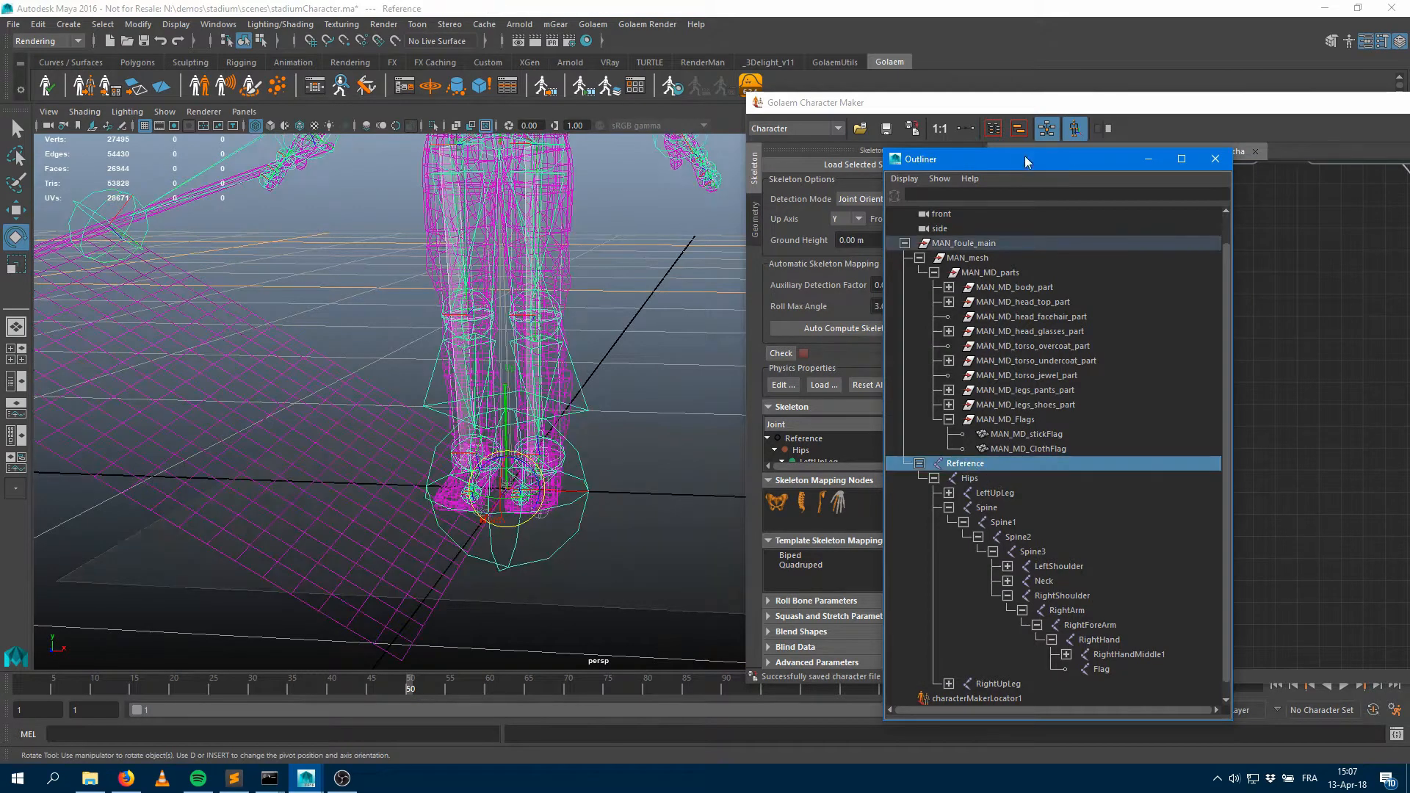
{"action": "left_click_drag", "start_coordinate": [1024, 156], "coordinate": [272, 109]}
{"action": "left_click", "coordinate": [880, 166]}
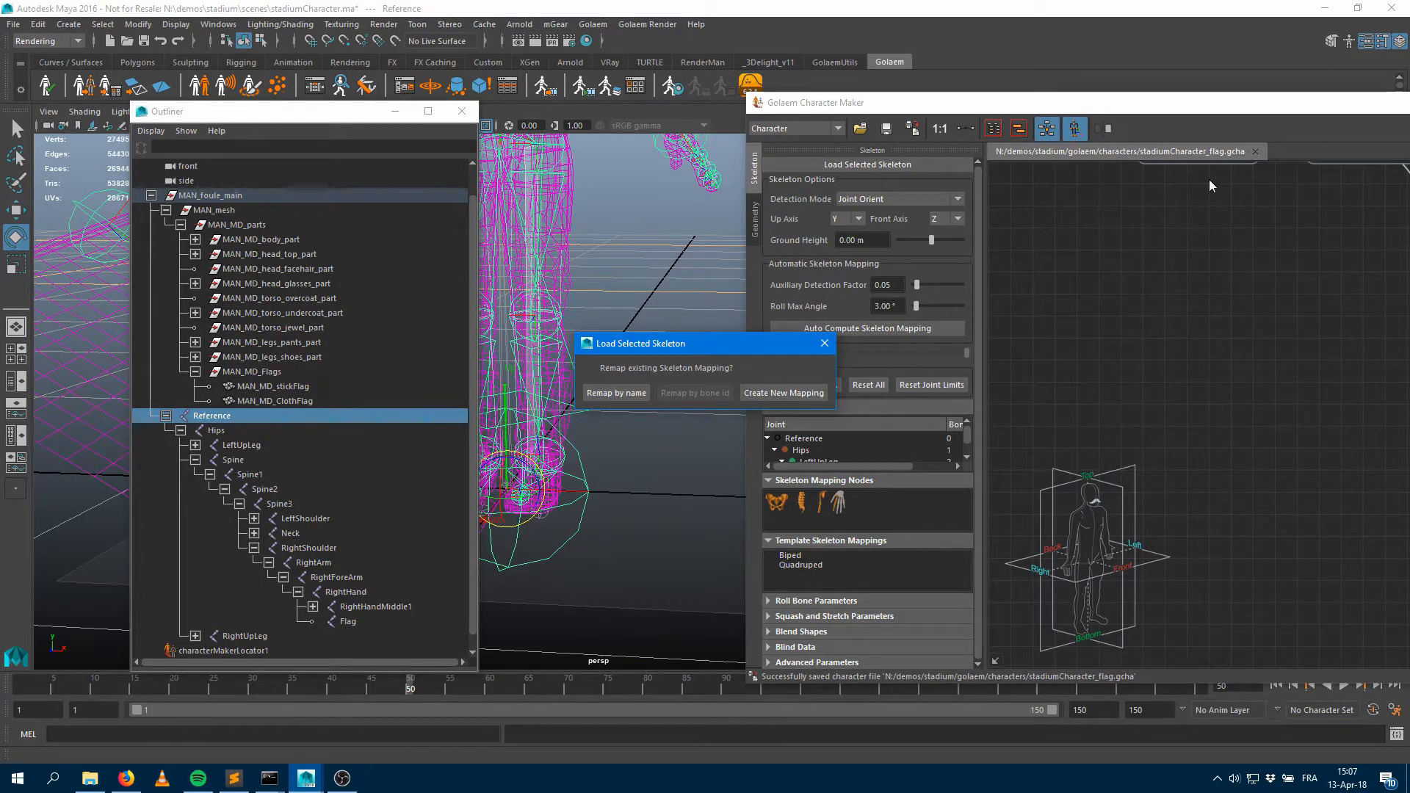
{"action": "left_click", "coordinate": [633, 394]}
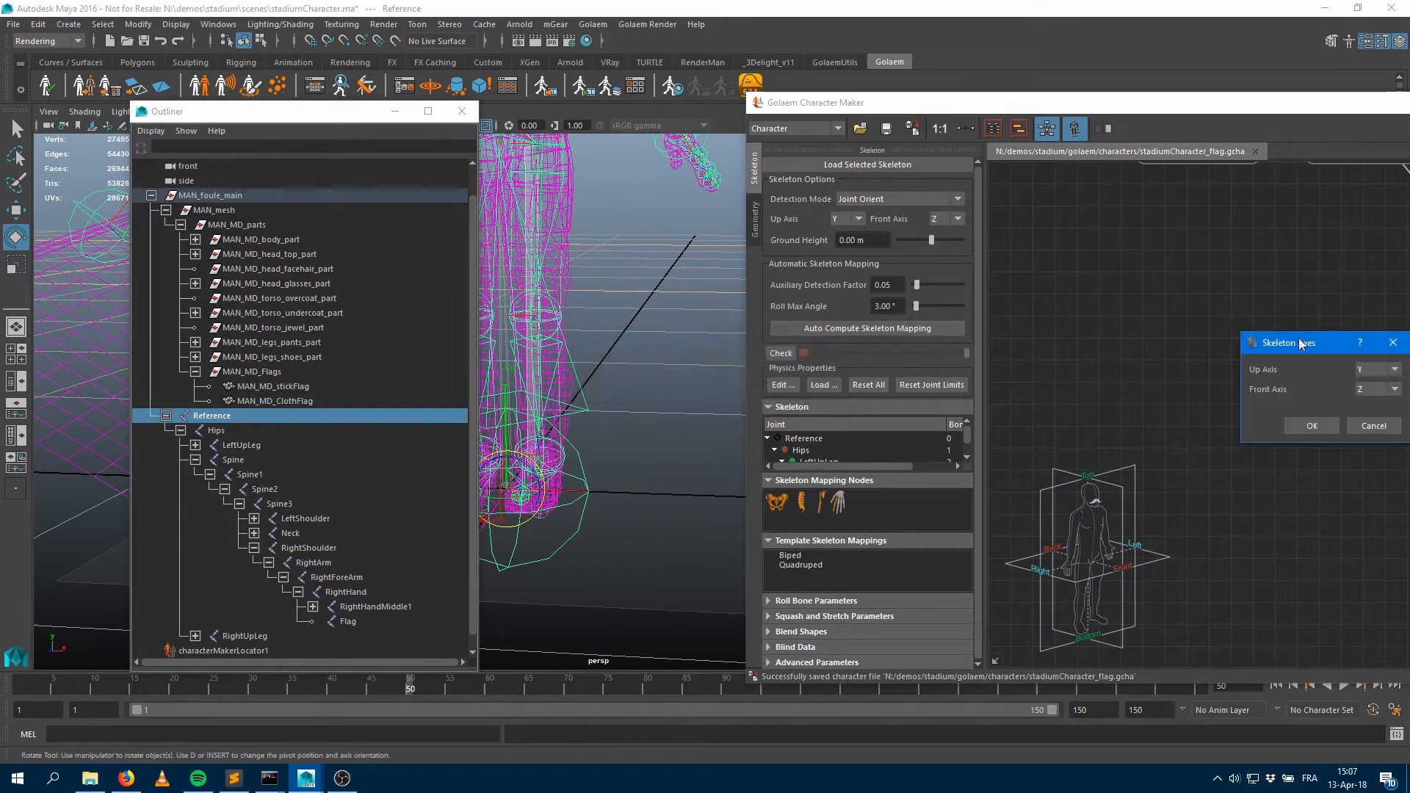
{"action": "left_click", "coordinate": [1312, 428]}
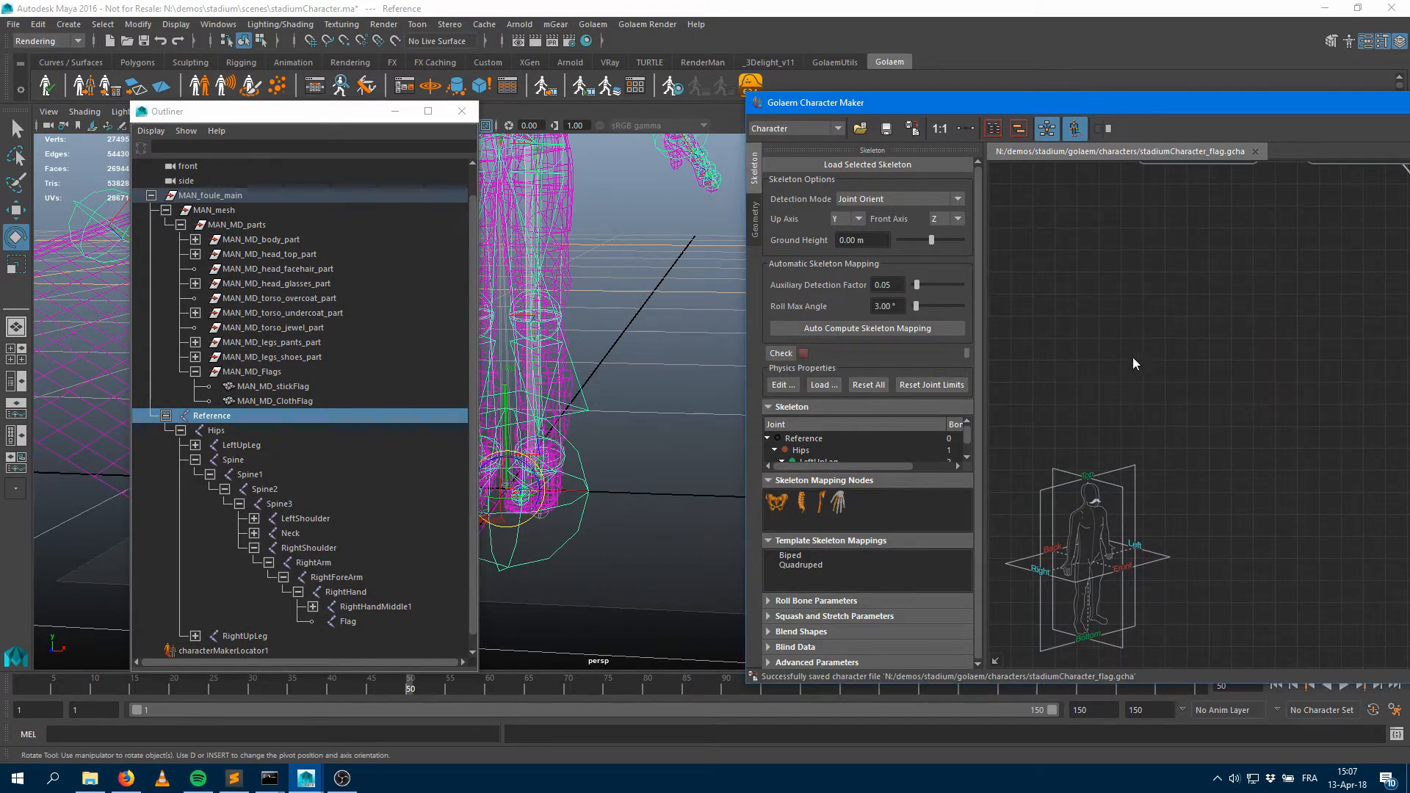
Locate the Flag joint in the character's skeleton list and examine the skeleton mapping nodes
{"action": "left_click", "coordinate": [1179, 356]}
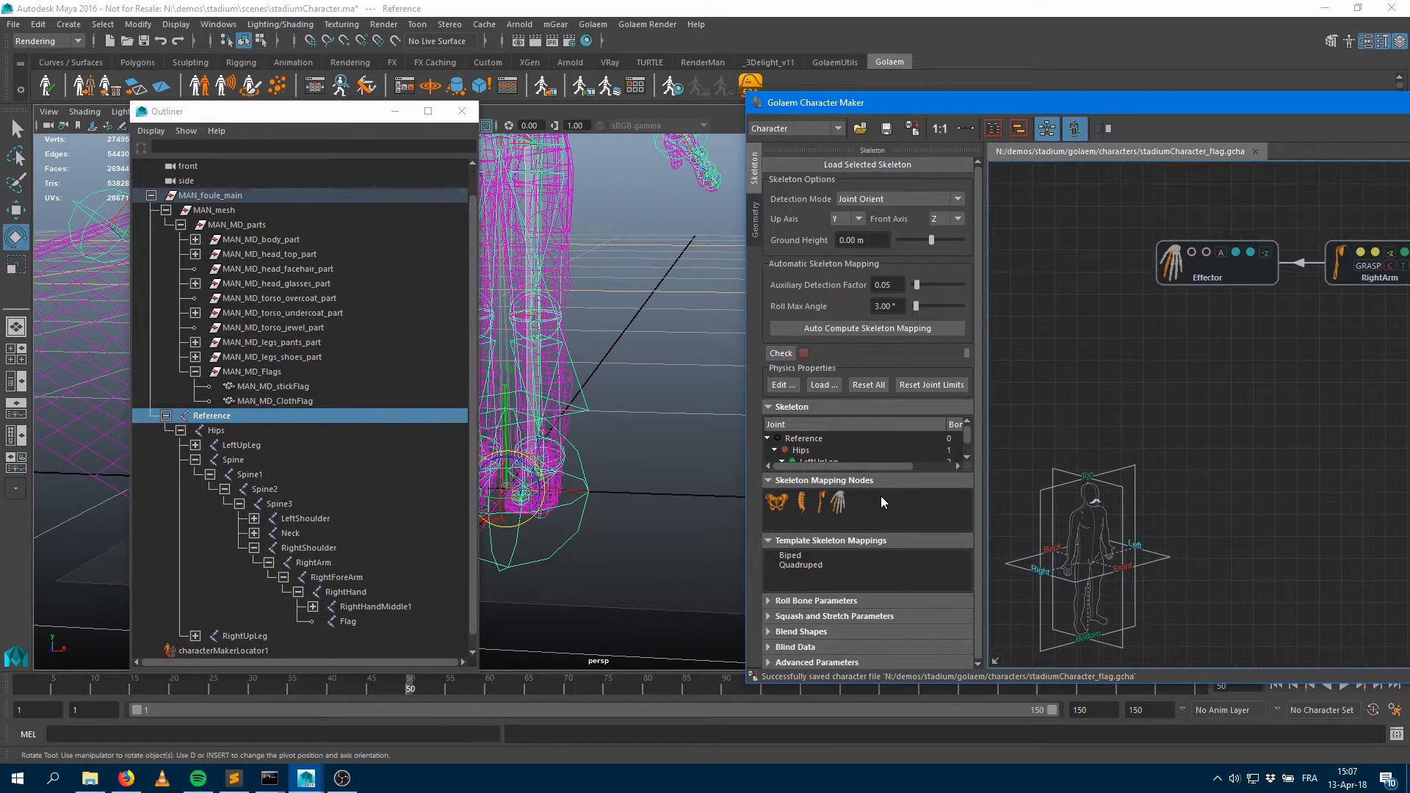
{"action": "left_click", "coordinate": [834, 542]}
{"action": "scroll", "coordinate": [858, 478], "scroll_direction": "down", "scroll_amount": 1}
{"action": "scroll", "coordinate": [857, 478], "scroll_direction": "down", "scroll_amount": 8}
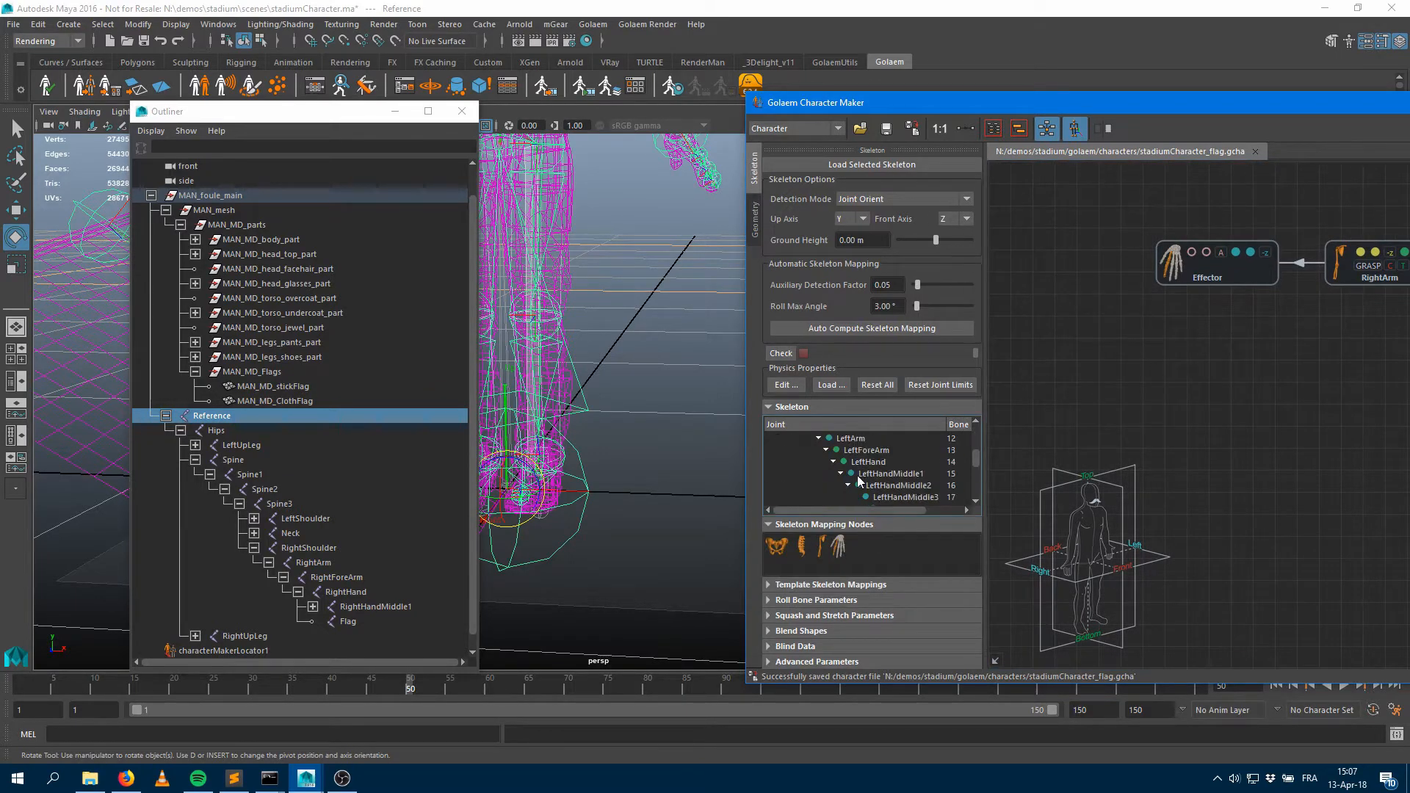
{"action": "scroll", "coordinate": [863, 486], "scroll_direction": "up", "scroll_amount": 1}
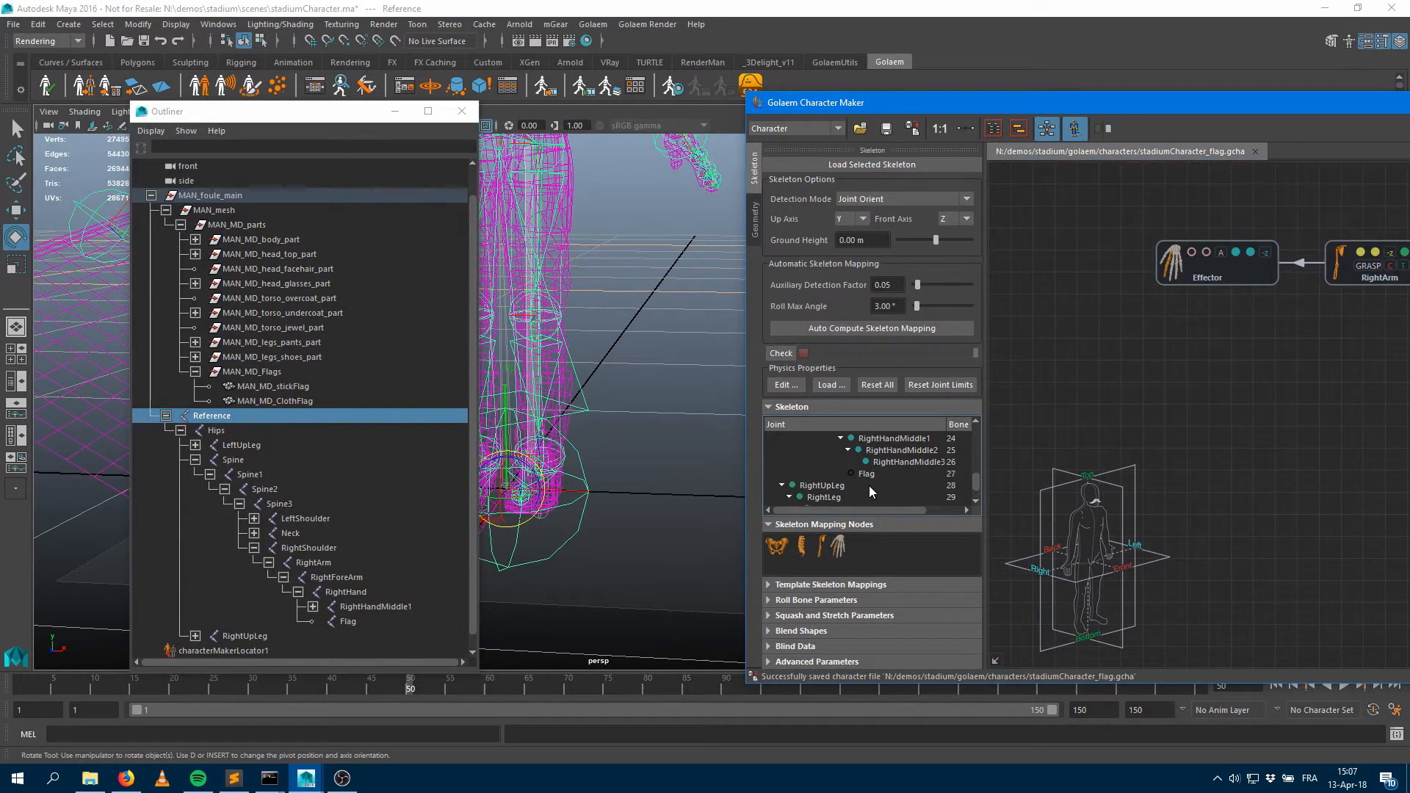
{"action": "left_click", "coordinate": [870, 475]}
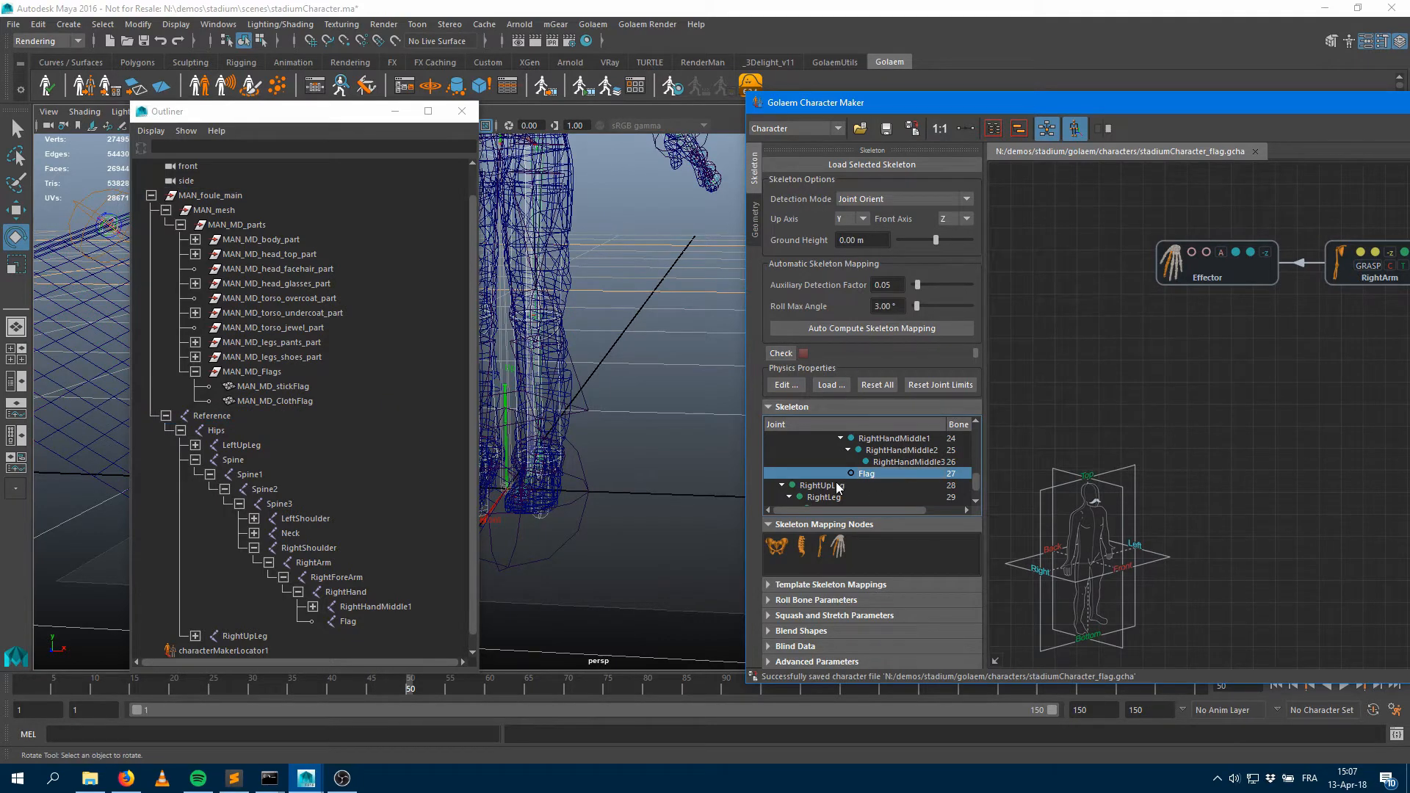
{"action": "left_click_drag", "start_coordinate": [1110, 103], "coordinate": [547, 22]}
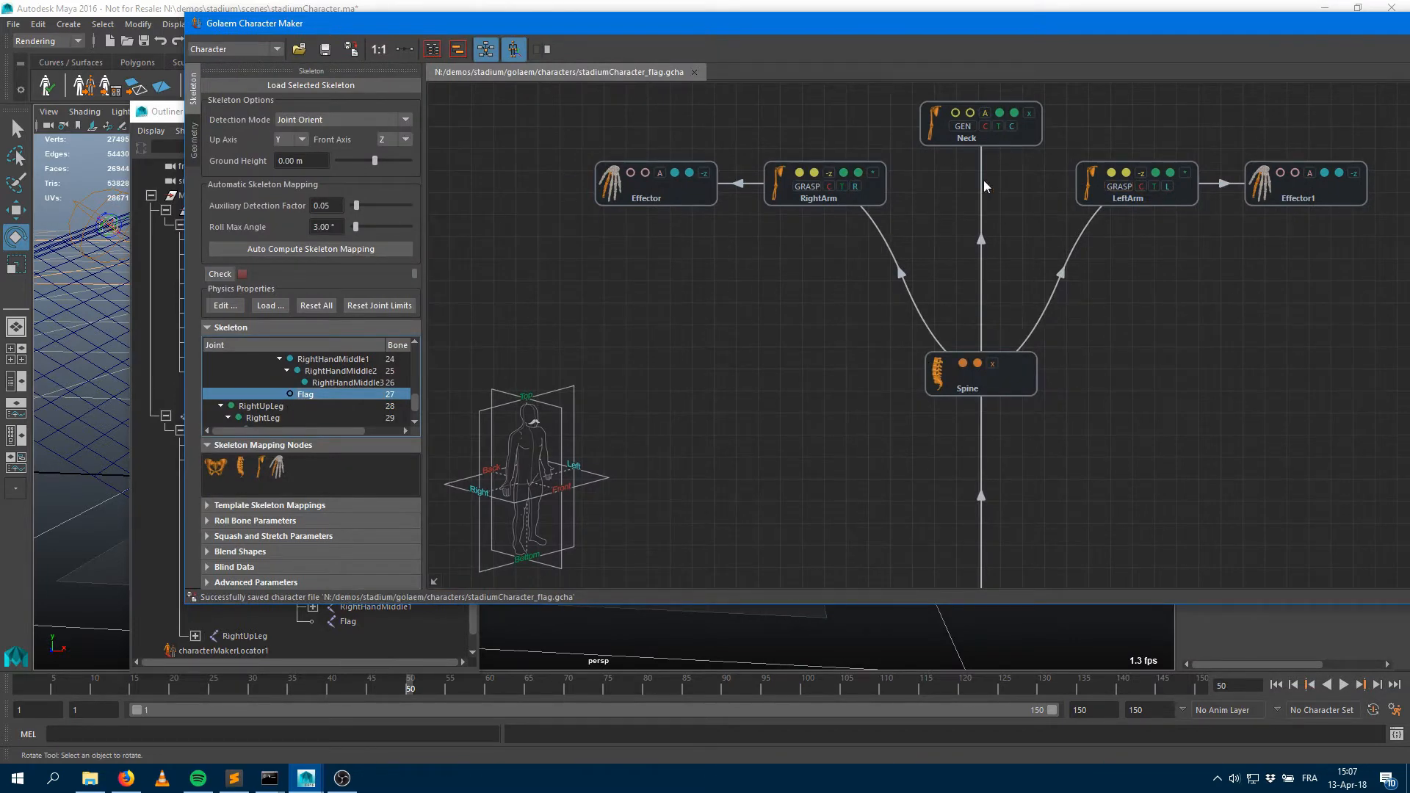
{"action": "middle_click_drag", "start_coordinate": [826, 348], "coordinate": [1053, 196]}
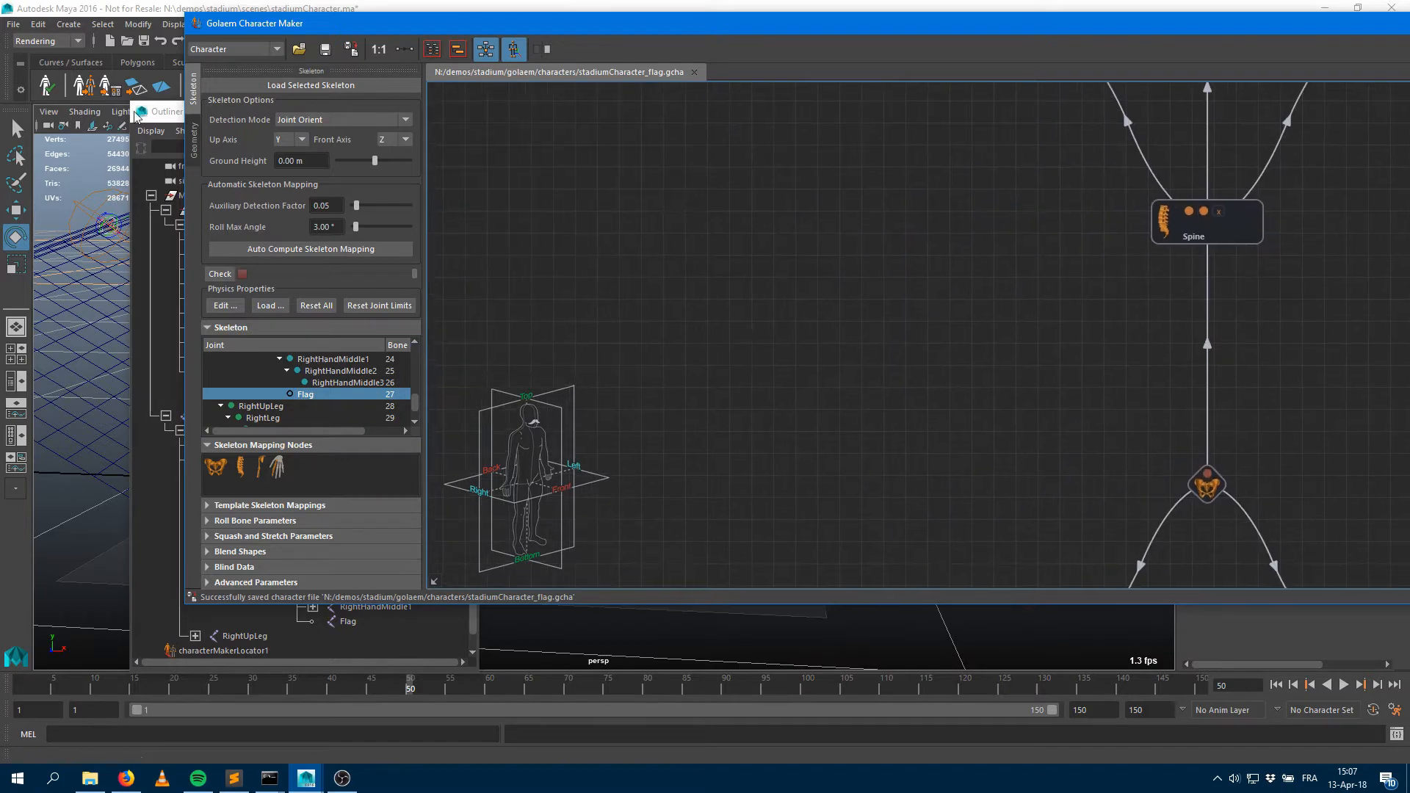
Add the MAN_MD_Flags group with its meshes to the character geometry under the MAN_MD_parts asset group
{"action": "left_click", "coordinate": [195, 146]}
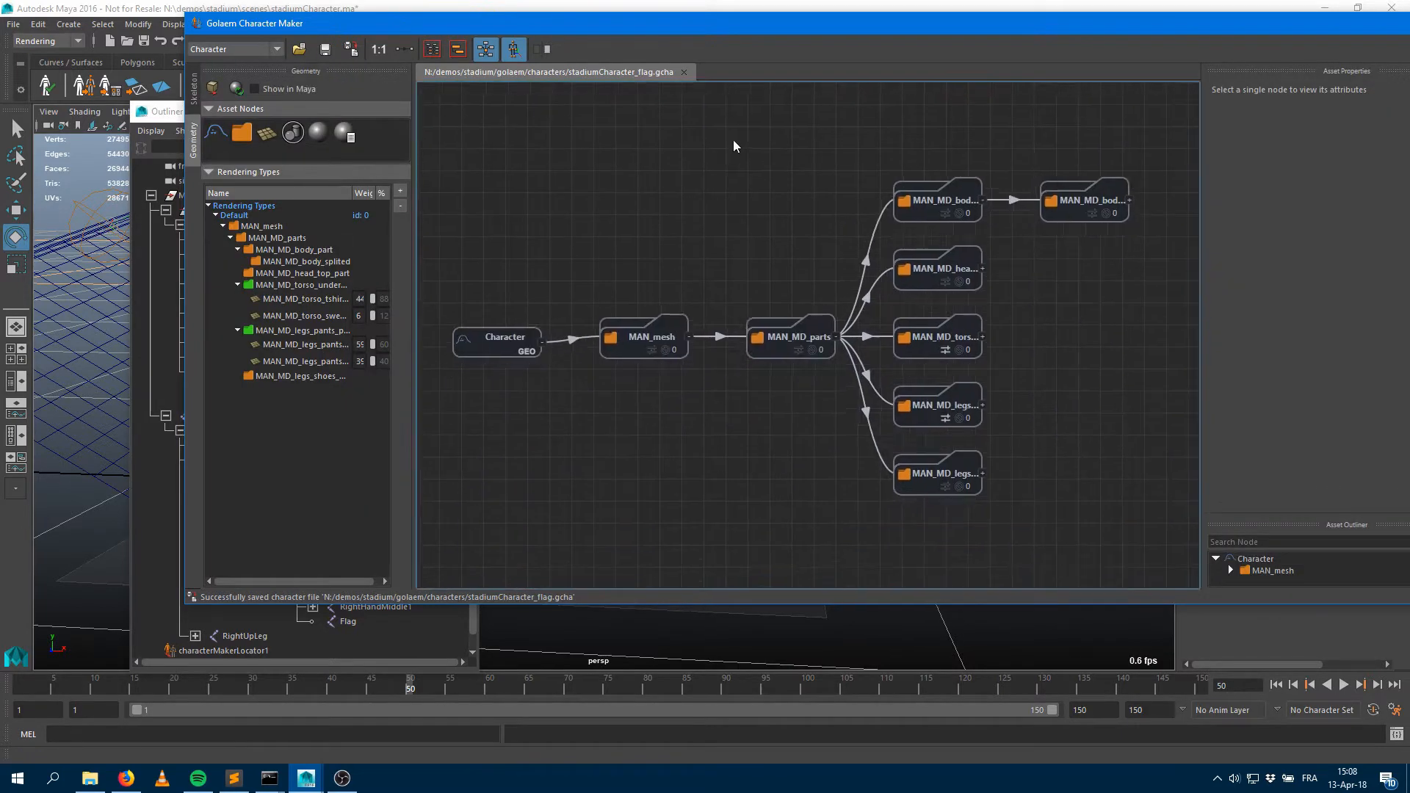
{"action": "left_click_drag", "start_coordinate": [414, 30], "coordinate": [617, 29]}
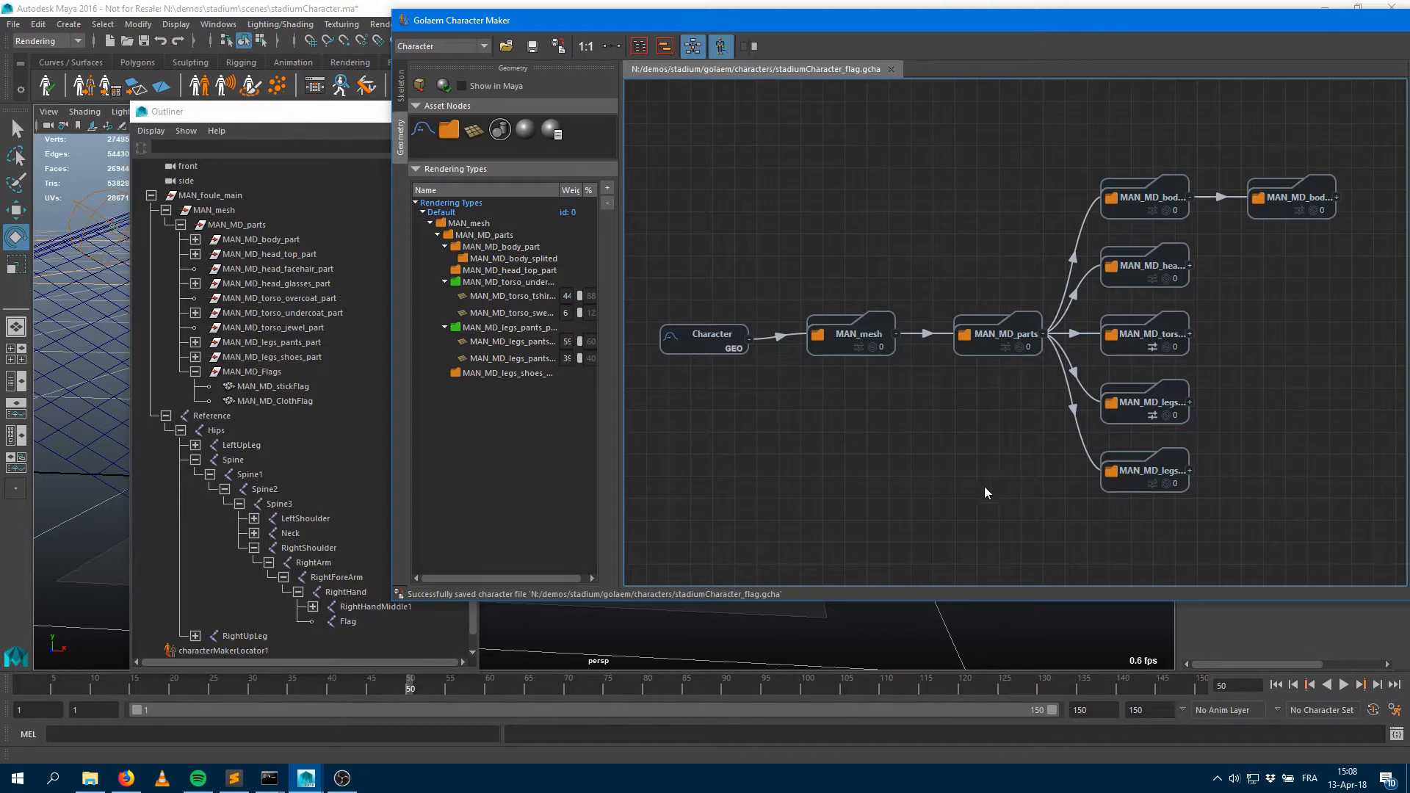
{"action": "middle_click_drag", "start_coordinate": [987, 493], "coordinate": [831, 399]}
{"action": "left_click", "coordinate": [257, 373]}
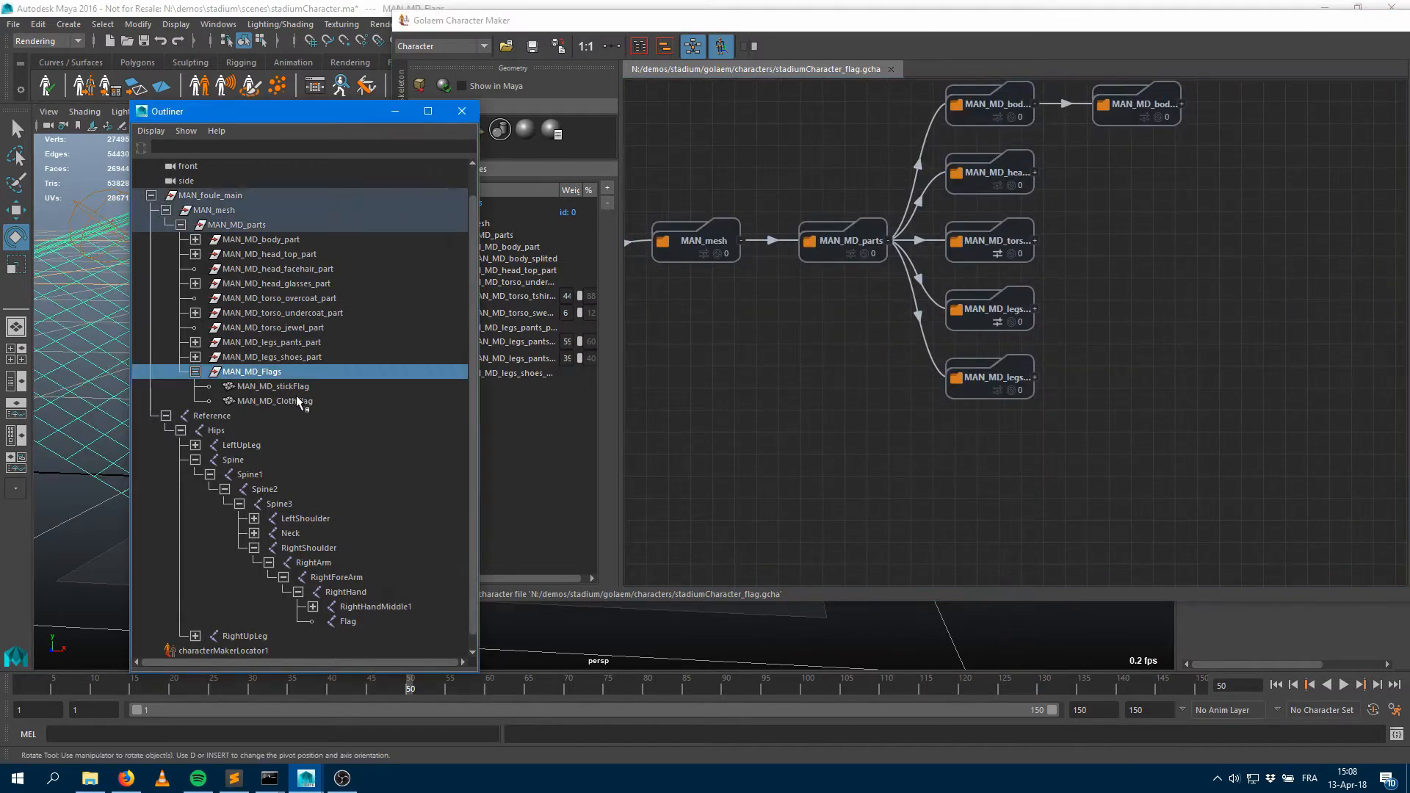
{"action": "left_click", "coordinate": [822, 251]}
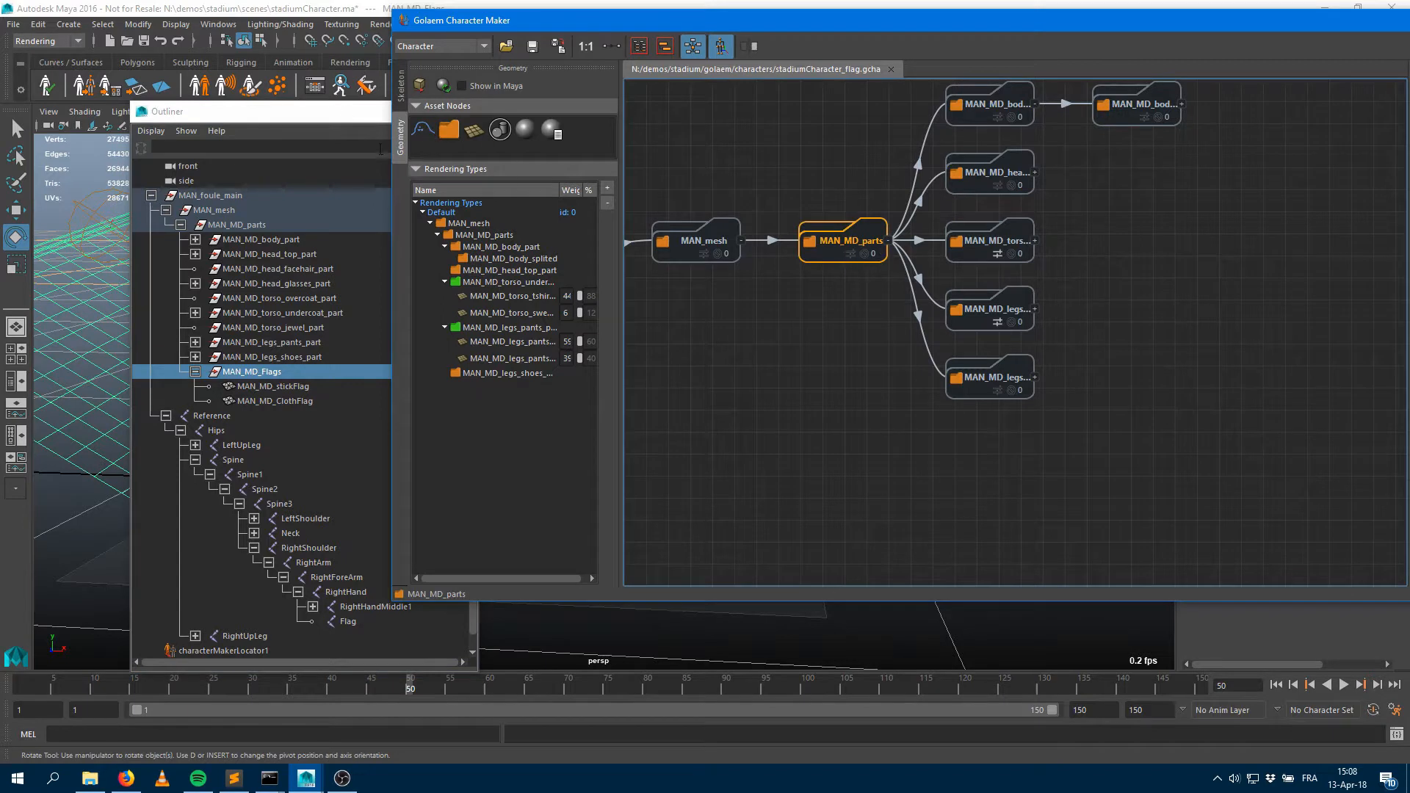
{"action": "left_click", "coordinate": [420, 86]}
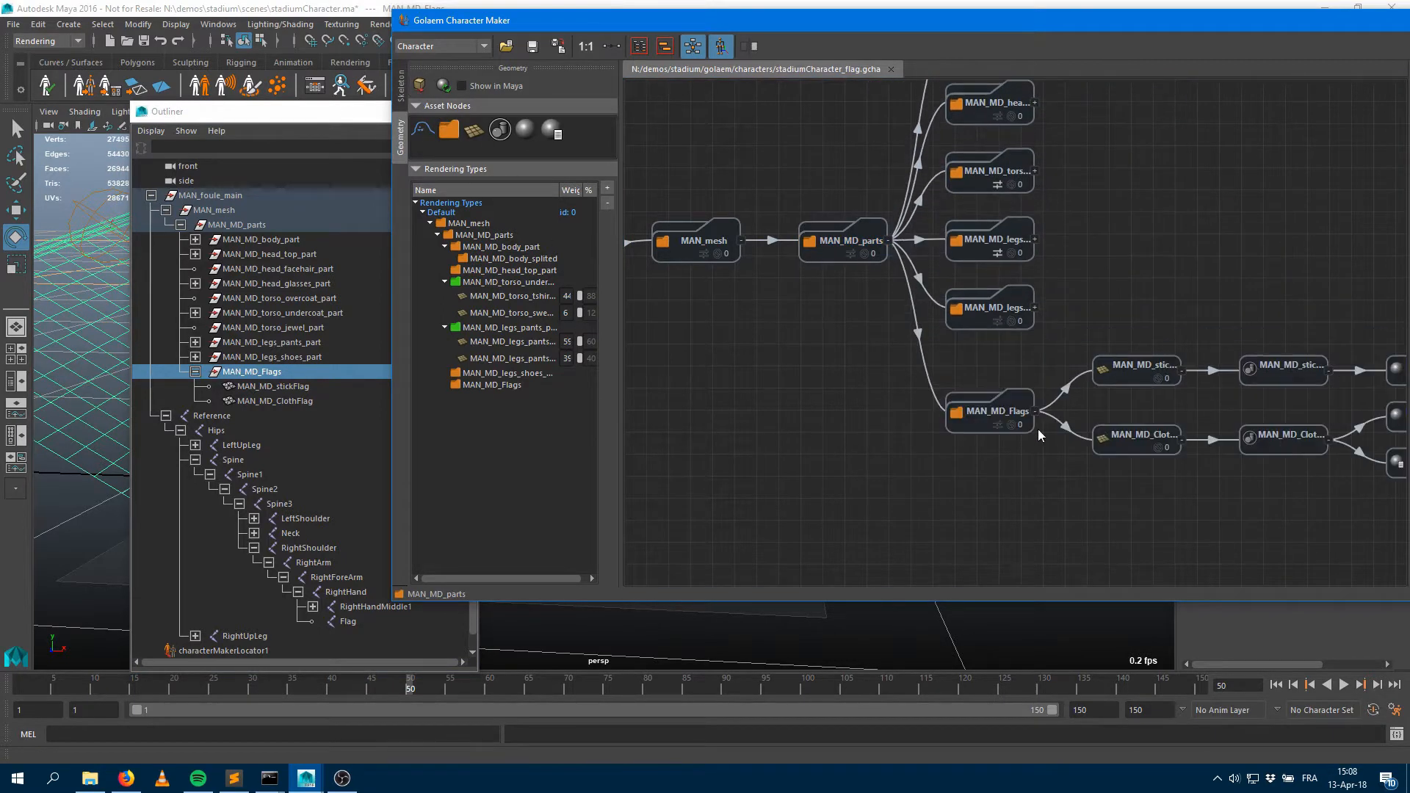
Inspect the stick and cloth mesh assets and the MAN_MD_flag_clothFlag_textureIdx shader attribute under MAN_MD_Flags
{"action": "middle_click_drag", "start_coordinate": [1087, 488], "coordinate": [882, 492]}
{"action": "left_click", "coordinate": [938, 380]}
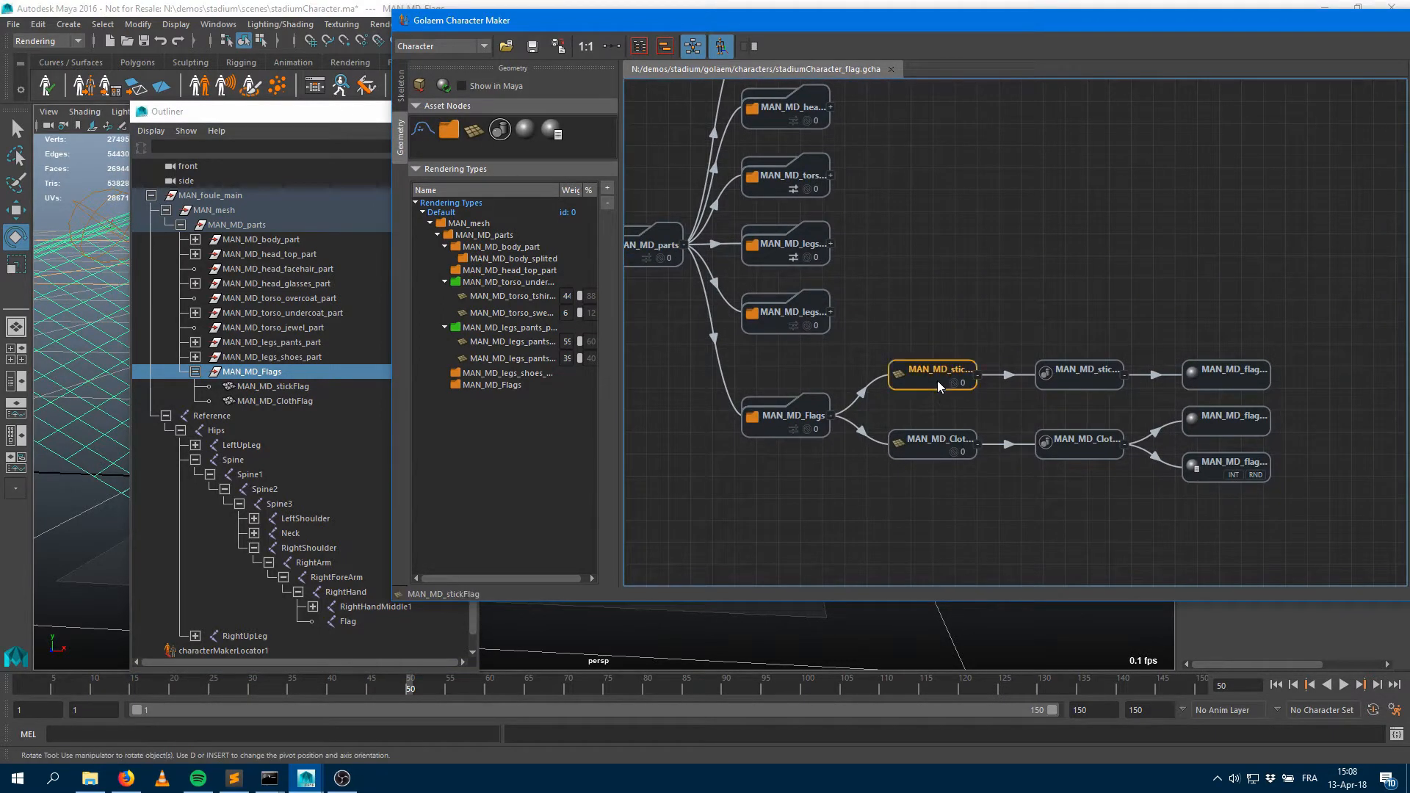
{"action": "left_click", "coordinate": [923, 452]}
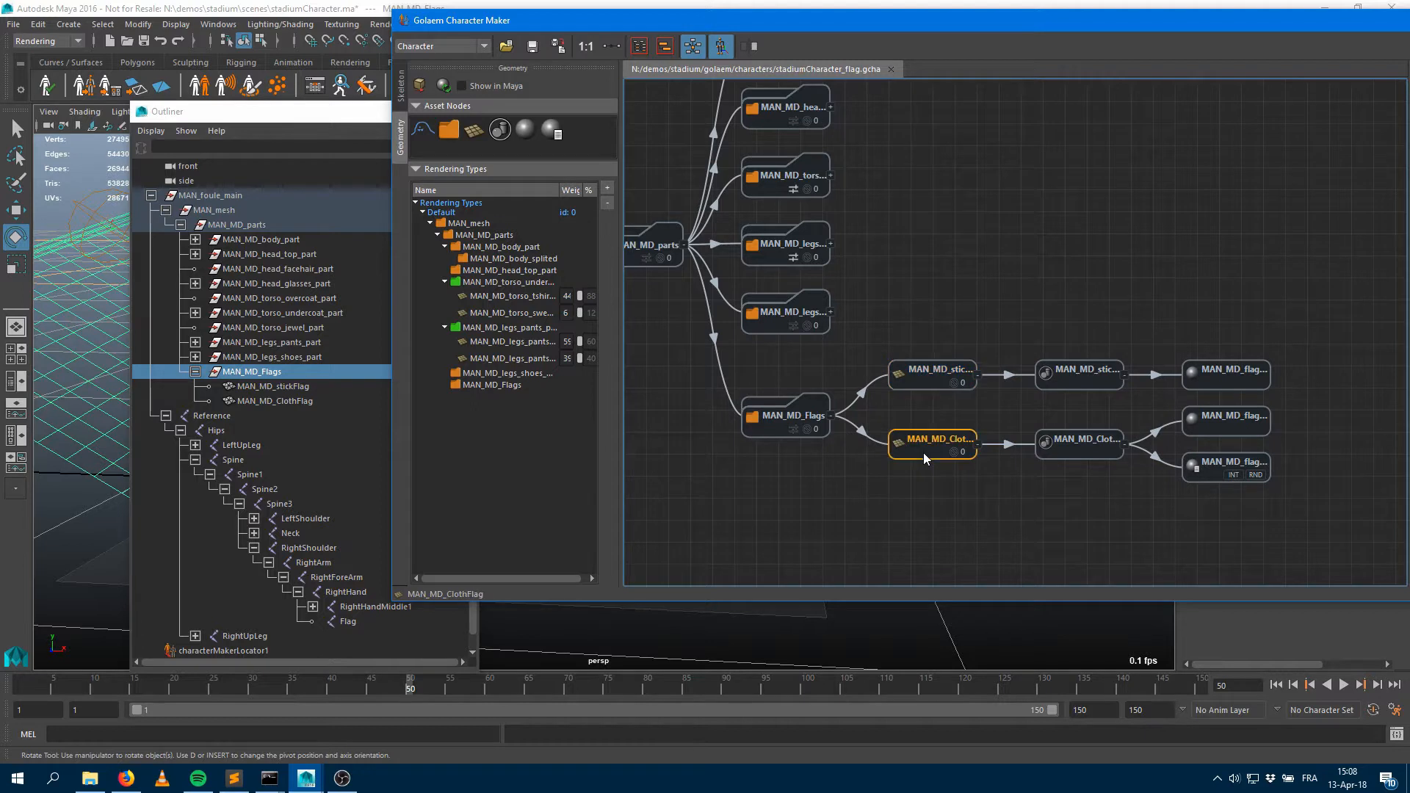
{"action": "left_click", "coordinate": [1211, 479]}
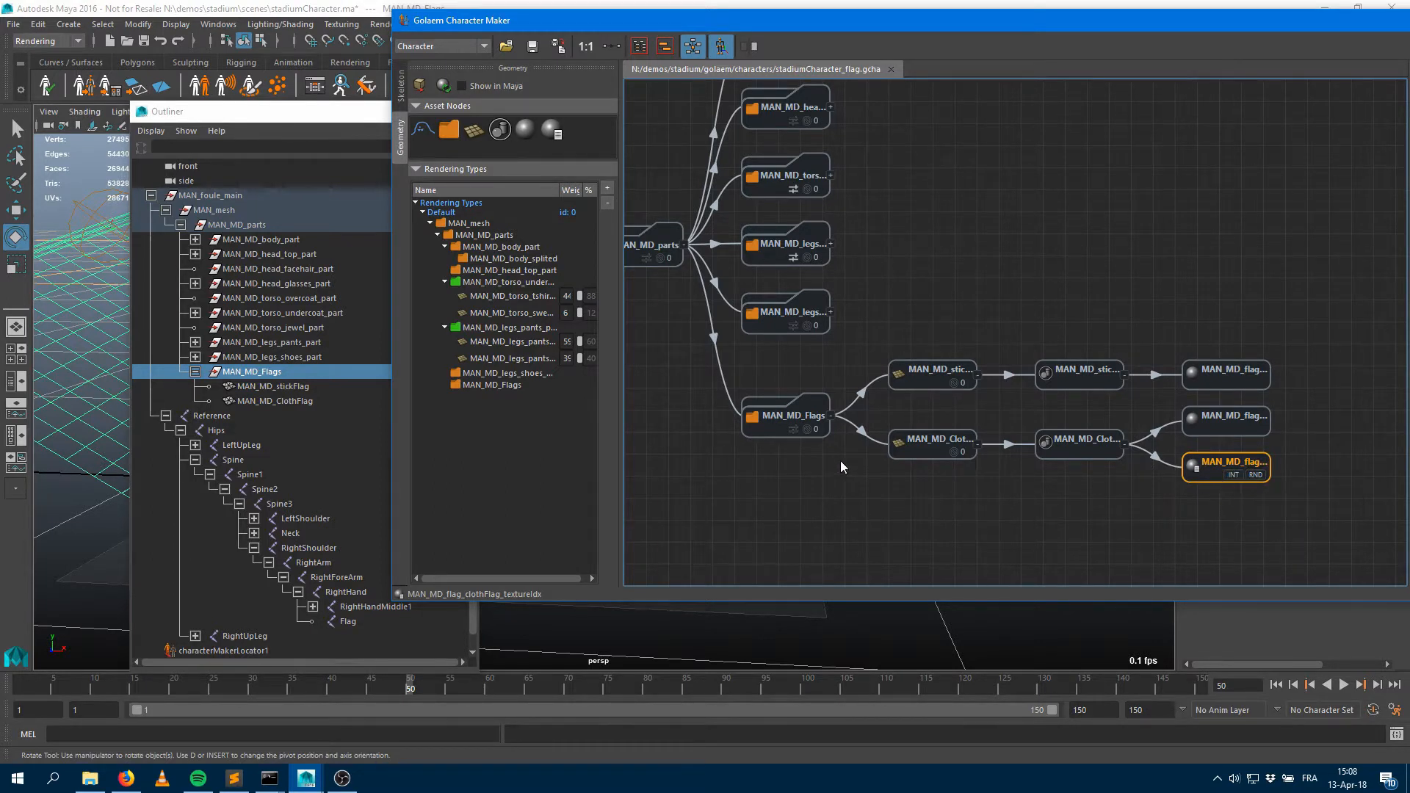
Insert a new asset group between MAN_MD_parts and MAN_MD_Flags in the geometry graph
{"action": "middle_click_drag", "start_coordinate": [874, 488], "coordinate": [940, 404]}
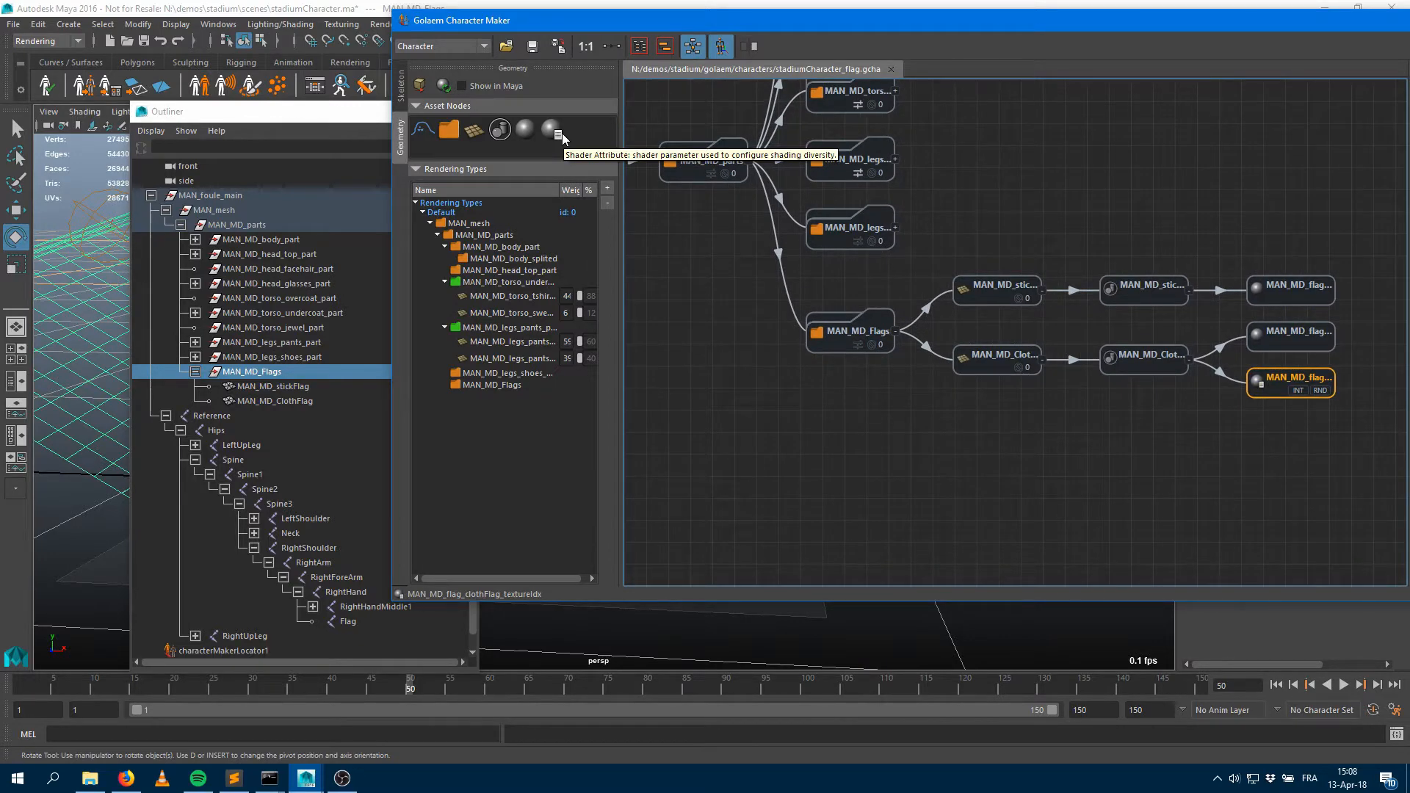
{"action": "left_click_drag", "start_coordinate": [449, 131], "coordinate": [744, 401]}
{"action": "left_click_drag", "start_coordinate": [664, 163], "coordinate": [757, 314]}
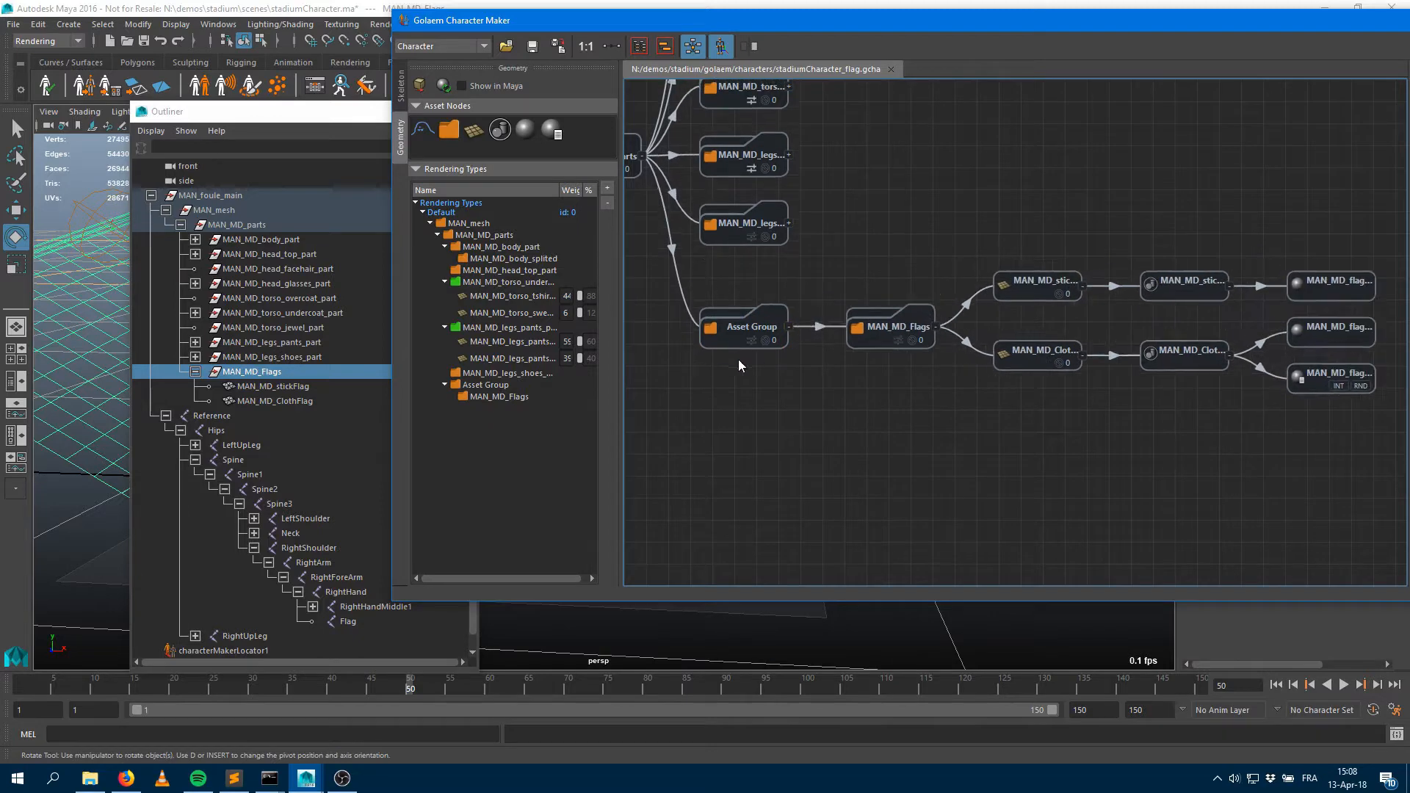
Rename the new asset group between MAN_MD_parts and MAN_MD_Flags as Flag
{"action": "left_click", "coordinate": [730, 337]}
{"action": "double_click", "coordinate": [1039, 26]}
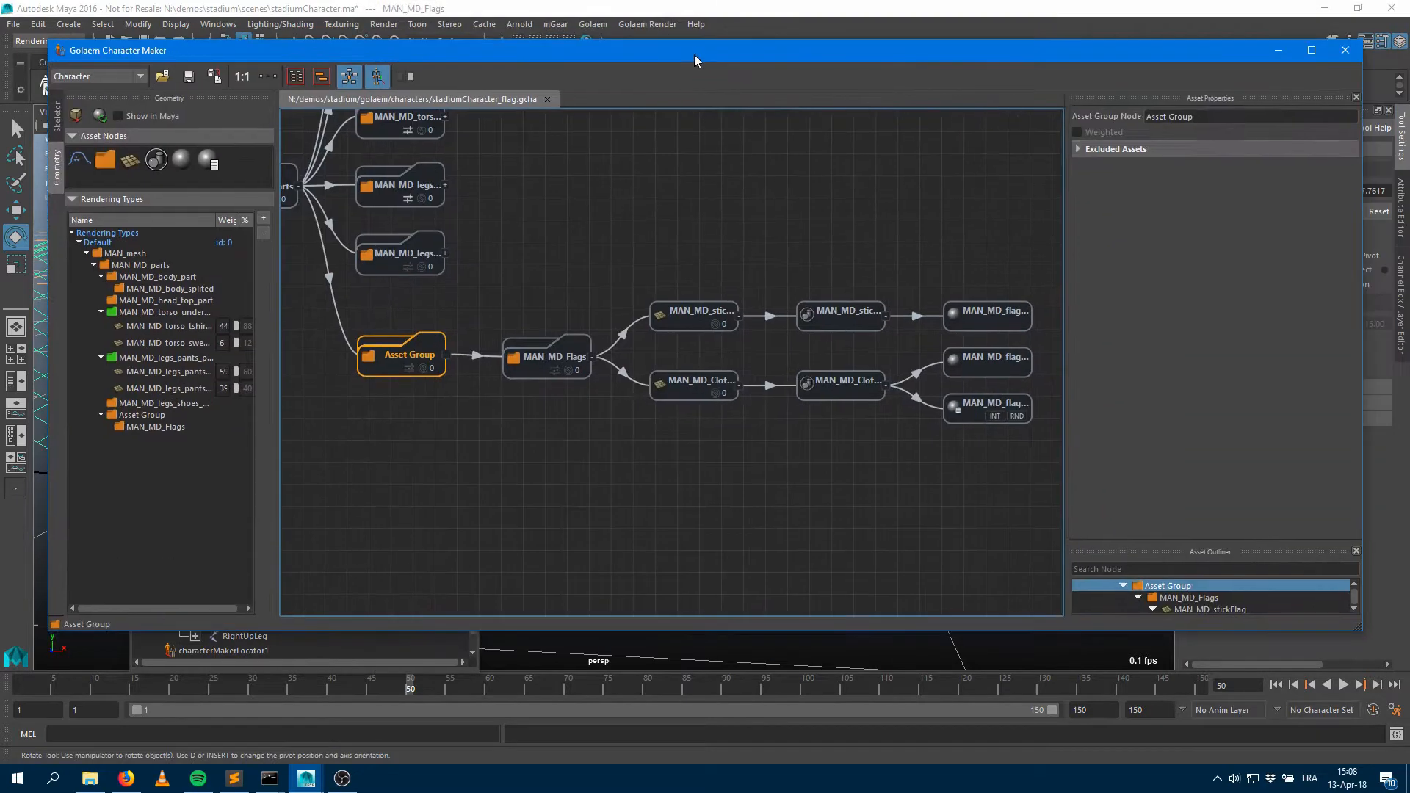
{"action": "triple_click", "coordinate": [1170, 116]}
{"action": "type", "text": "Flag"}
{"action": "key", "text": "Return"}
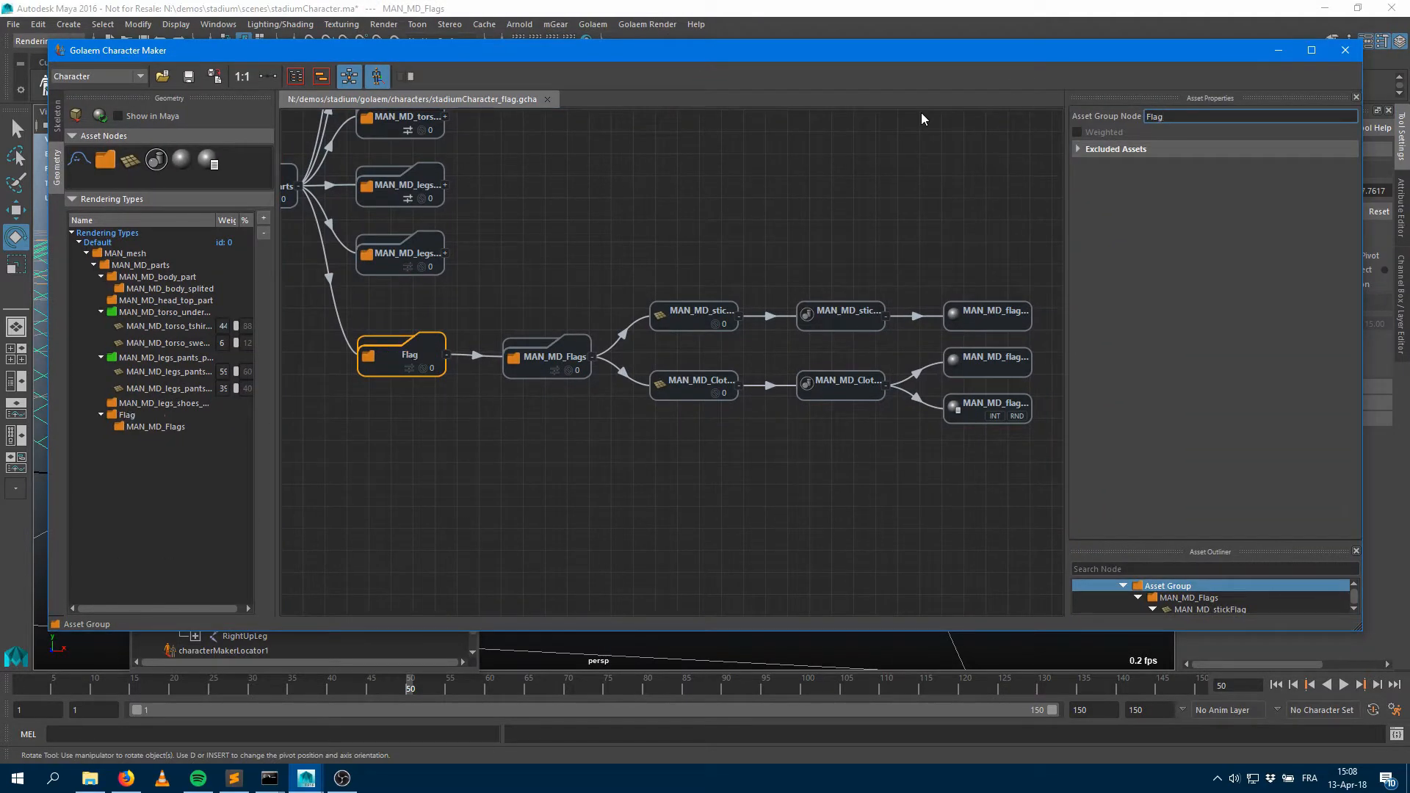
Add a second asset group under Flag as an alternative to MAN_MD_Flags and place it below that node
{"action": "left_click_drag", "start_coordinate": [602, 48], "coordinate": [808, 21]}
{"action": "left_click_drag", "start_coordinate": [311, 133], "coordinate": [773, 427]}
{"action": "left_click_drag", "start_coordinate": [652, 328], "coordinate": [746, 438]}
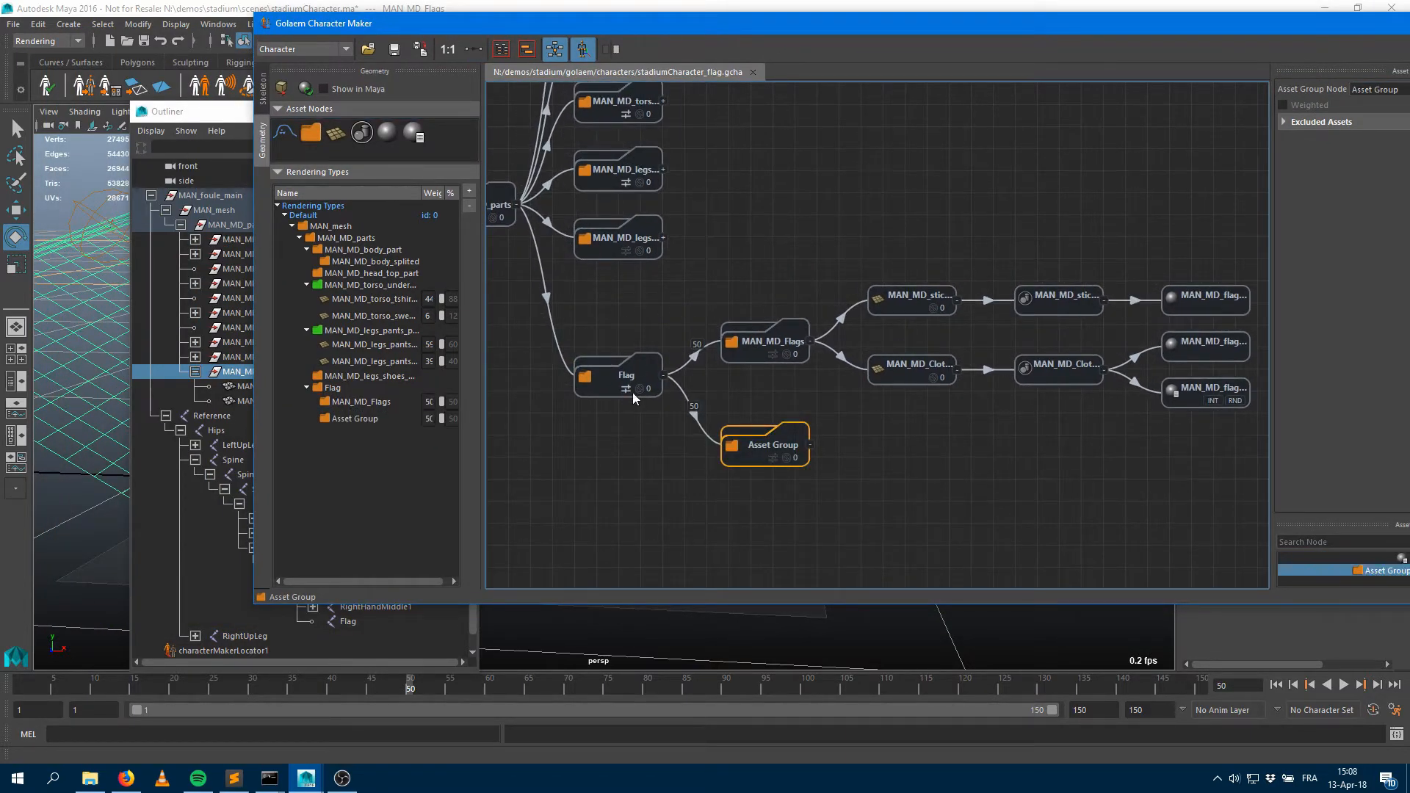
Name the new asset group under Flag Empty
{"action": "left_click", "coordinate": [764, 353]}
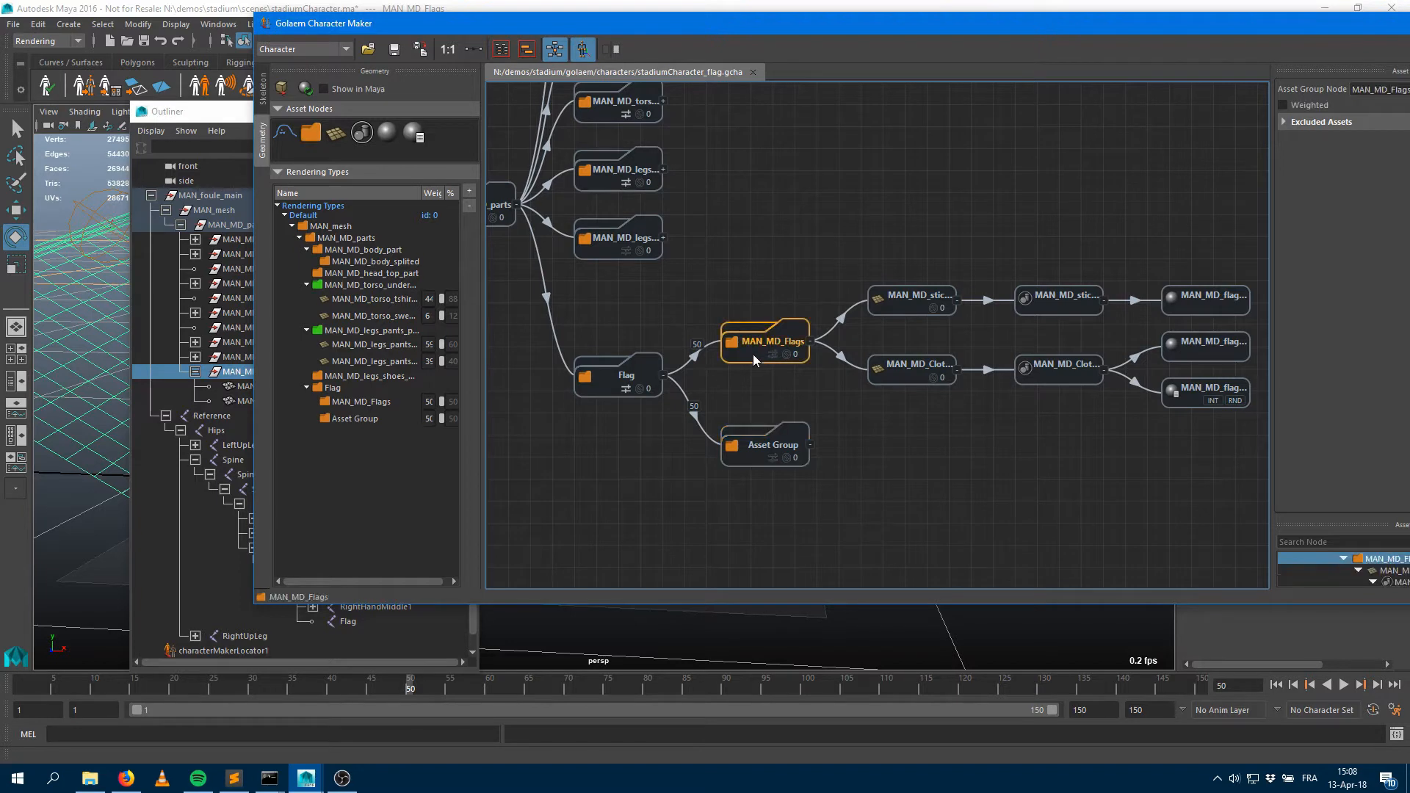
{"action": "left_click", "coordinate": [897, 303]}
{"action": "left_click", "coordinate": [913, 376]}
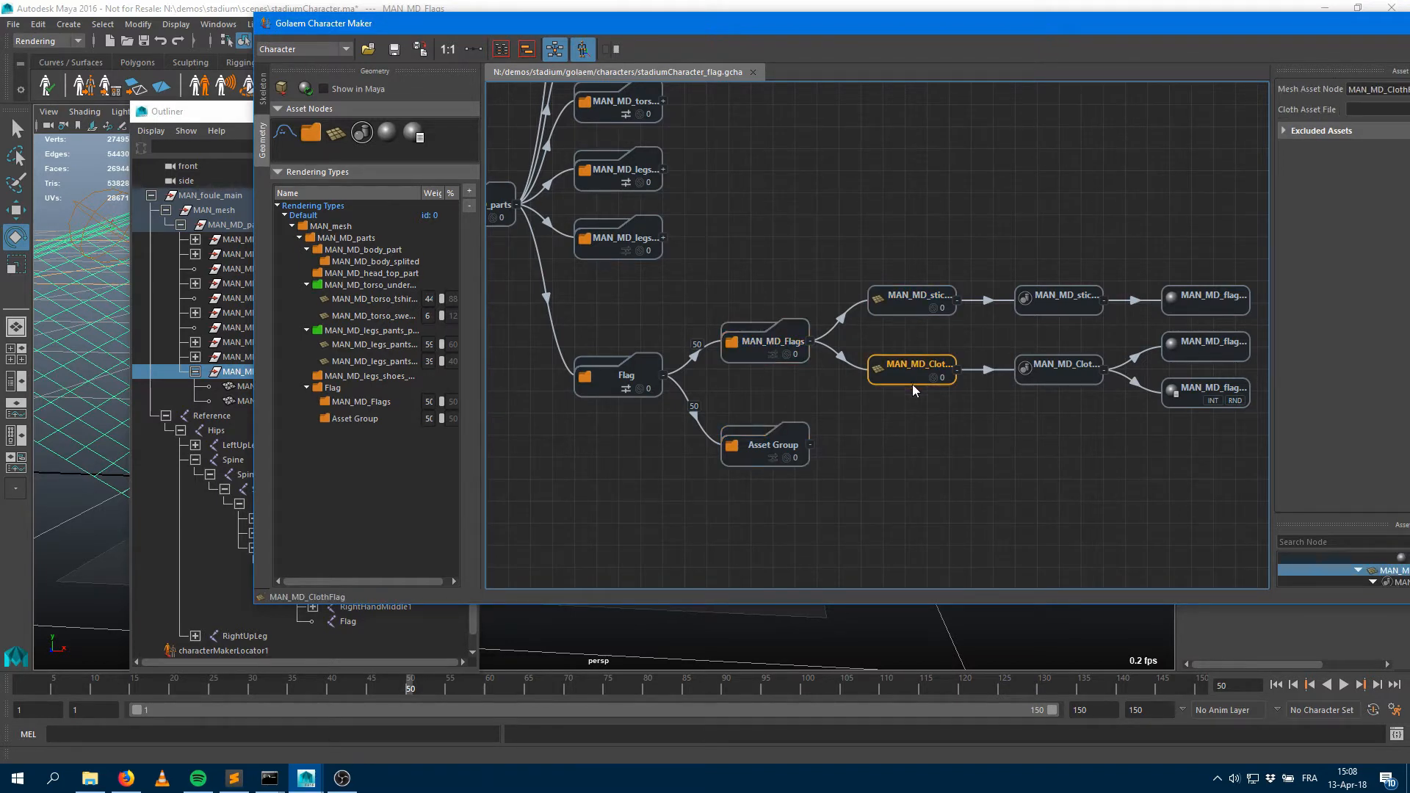
{"action": "left_click", "coordinate": [748, 461]}
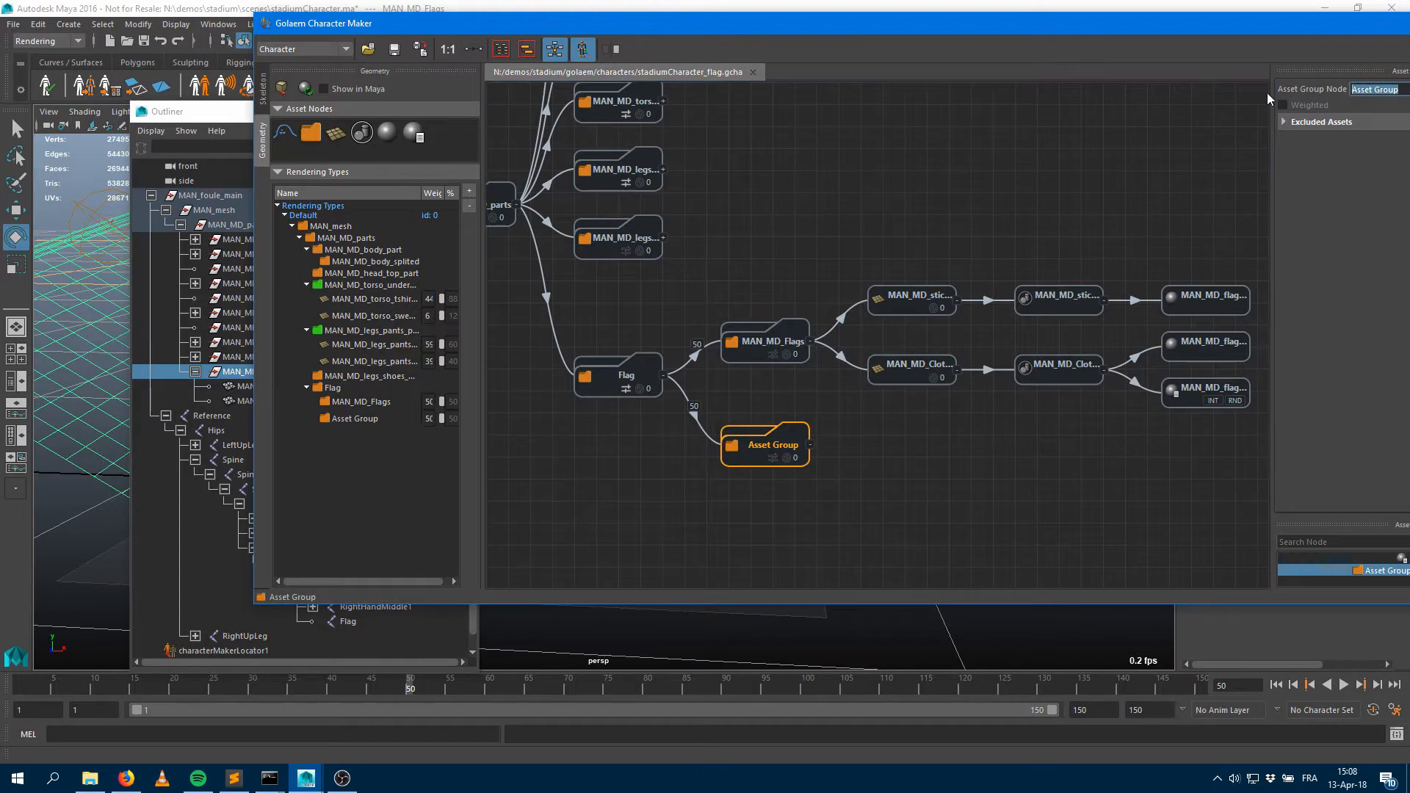
{"action": "type", "text": "Empty"}
{"action": "key", "text": "Return"}
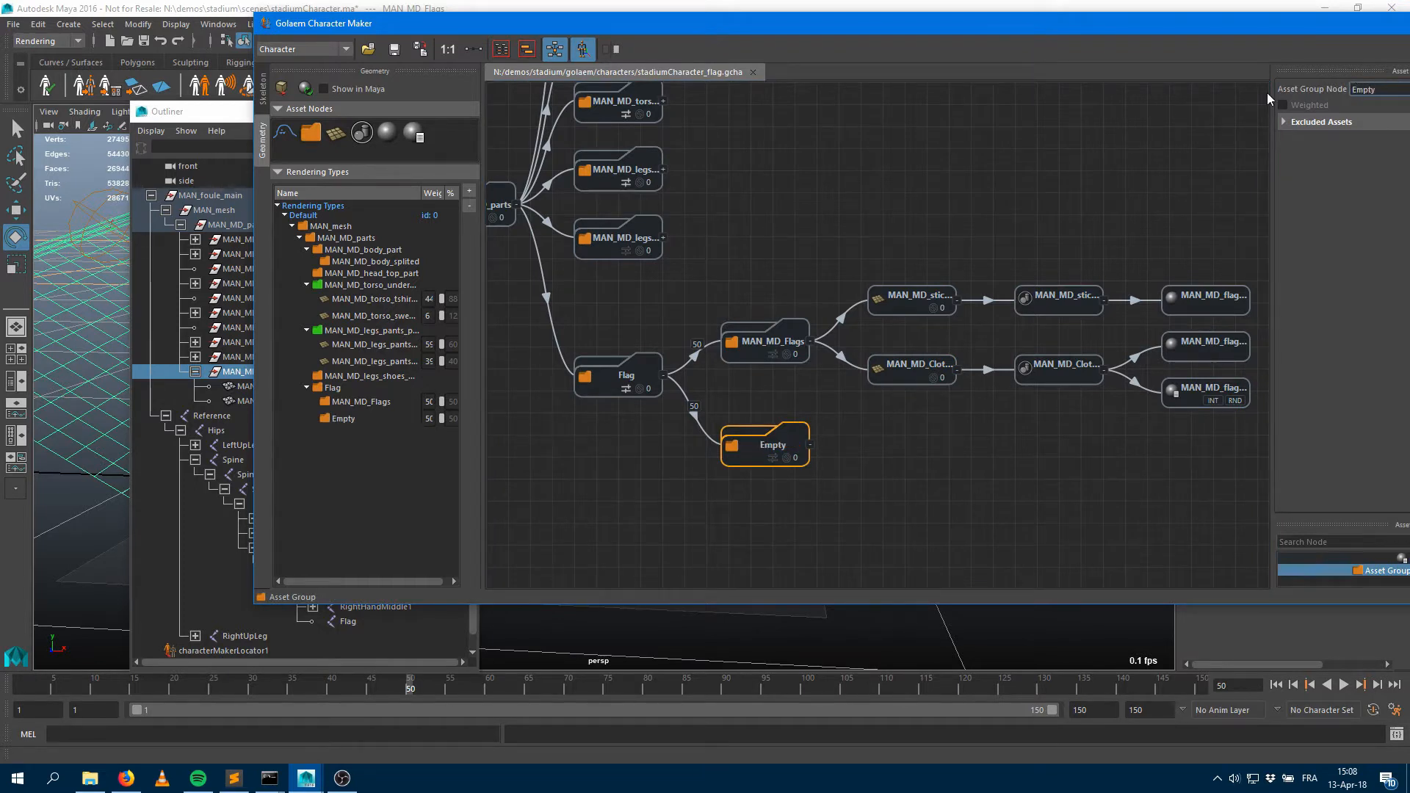
Remove the existing stadiumCharacter.gcg geometry file from the Character node
{"action": "middle_click_drag", "start_coordinate": [798, 247], "coordinate": [1143, 213]}
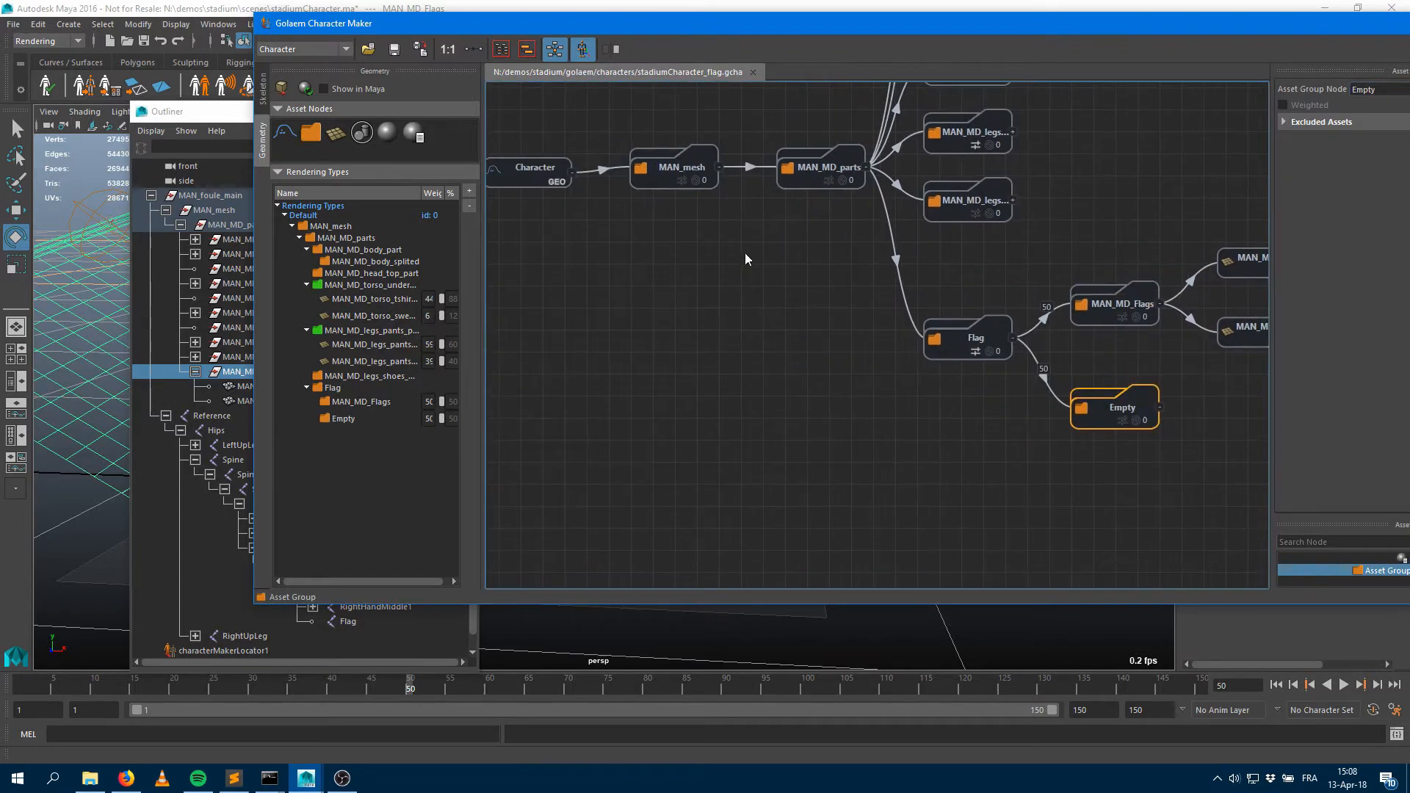
{"action": "middle_click_drag", "start_coordinate": [654, 280], "coordinate": [723, 316]}
{"action": "left_click", "coordinate": [590, 217]}
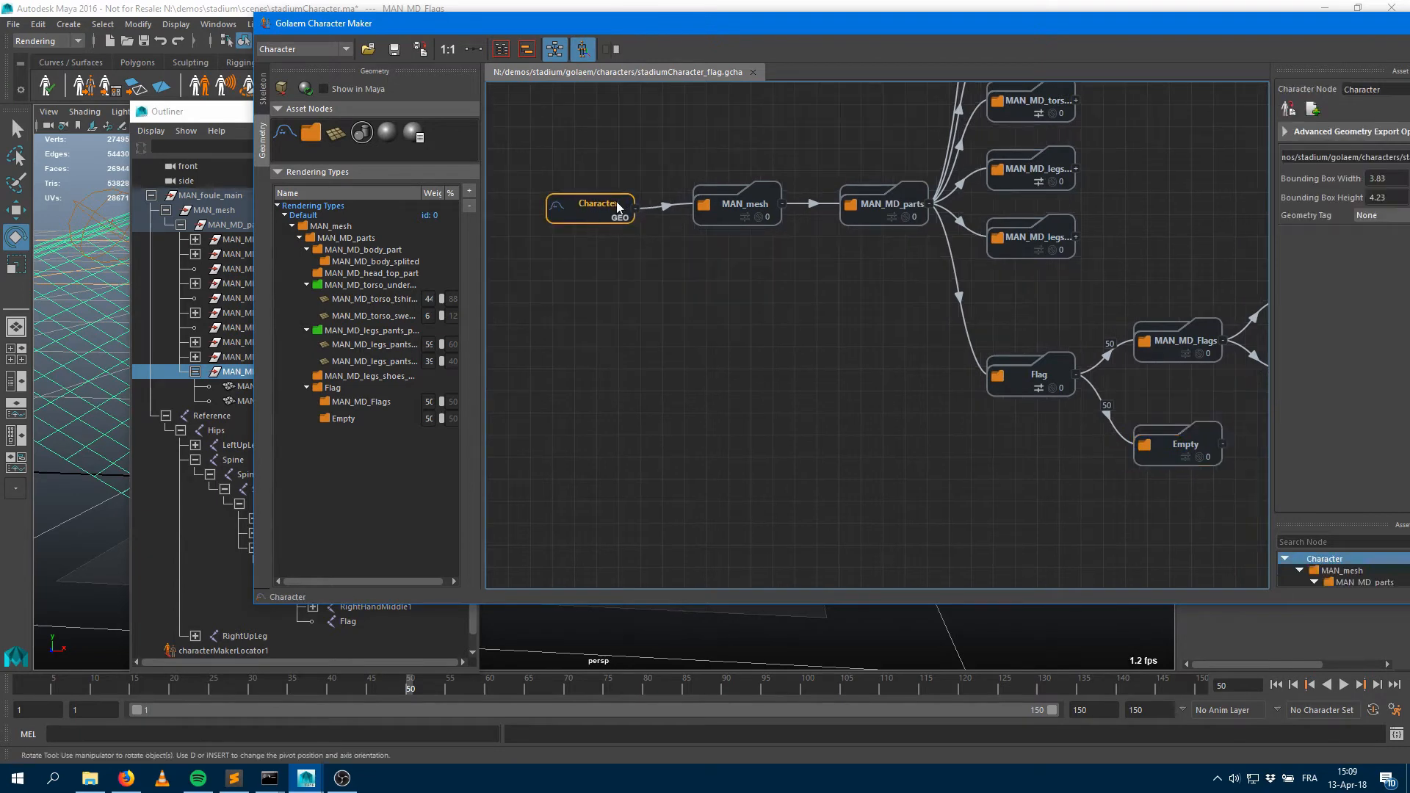
{"action": "left_click_drag", "start_coordinate": [970, 28], "coordinate": [756, 82]}
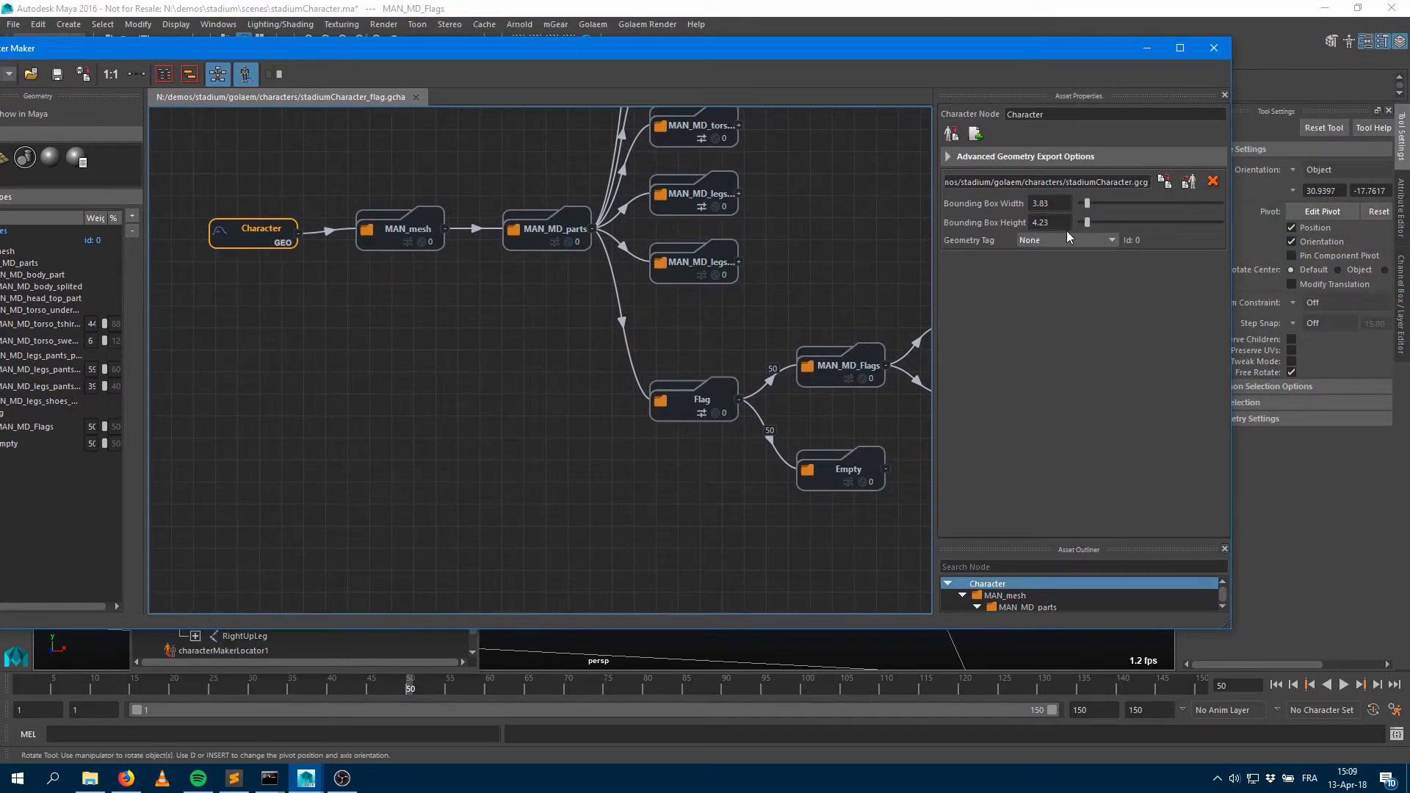
{"action": "left_click", "coordinate": [1214, 182]}
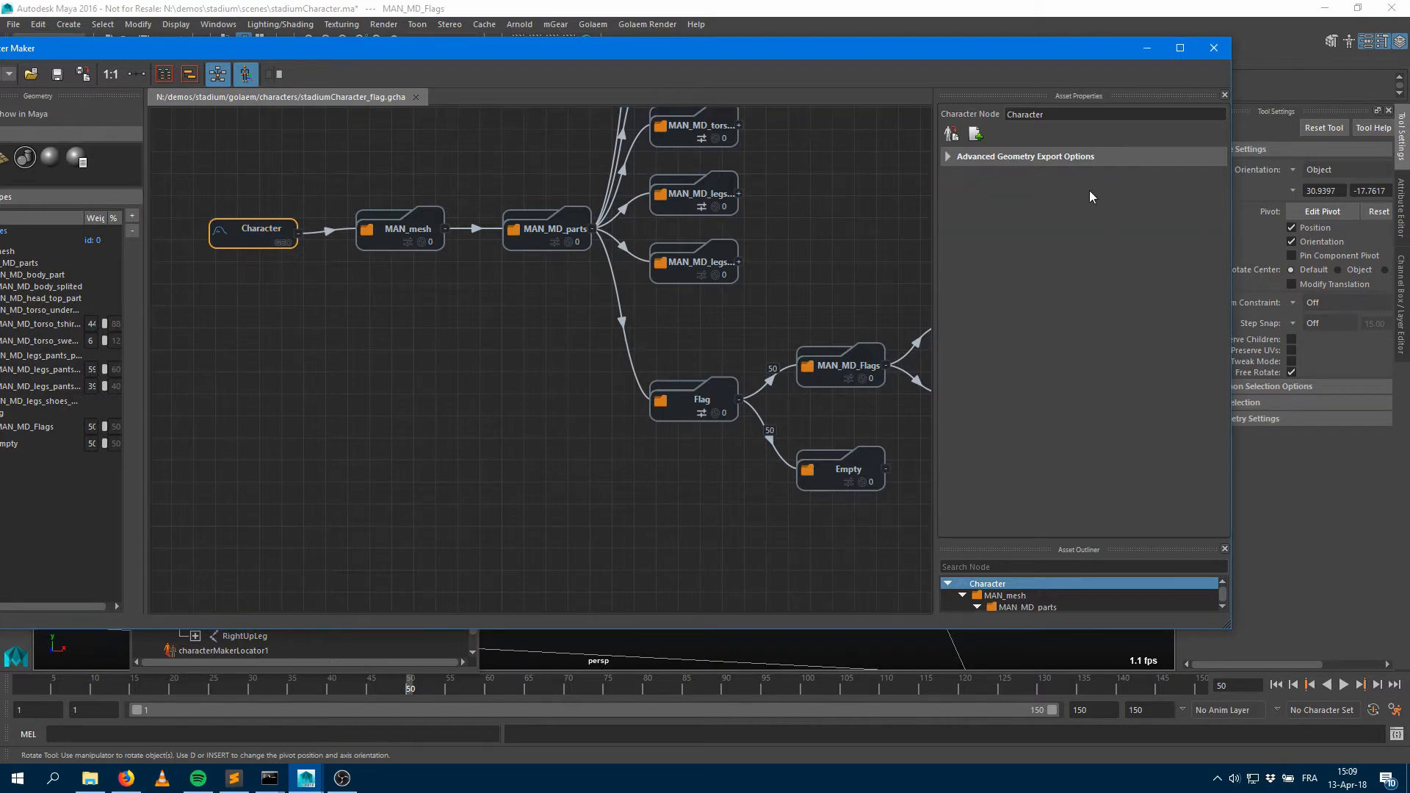
Export the character's geometry in the new .gcg format as stadiumCharacter_flag.gcg in the stadium characters folder
{"action": "left_click", "coordinate": [953, 134]}
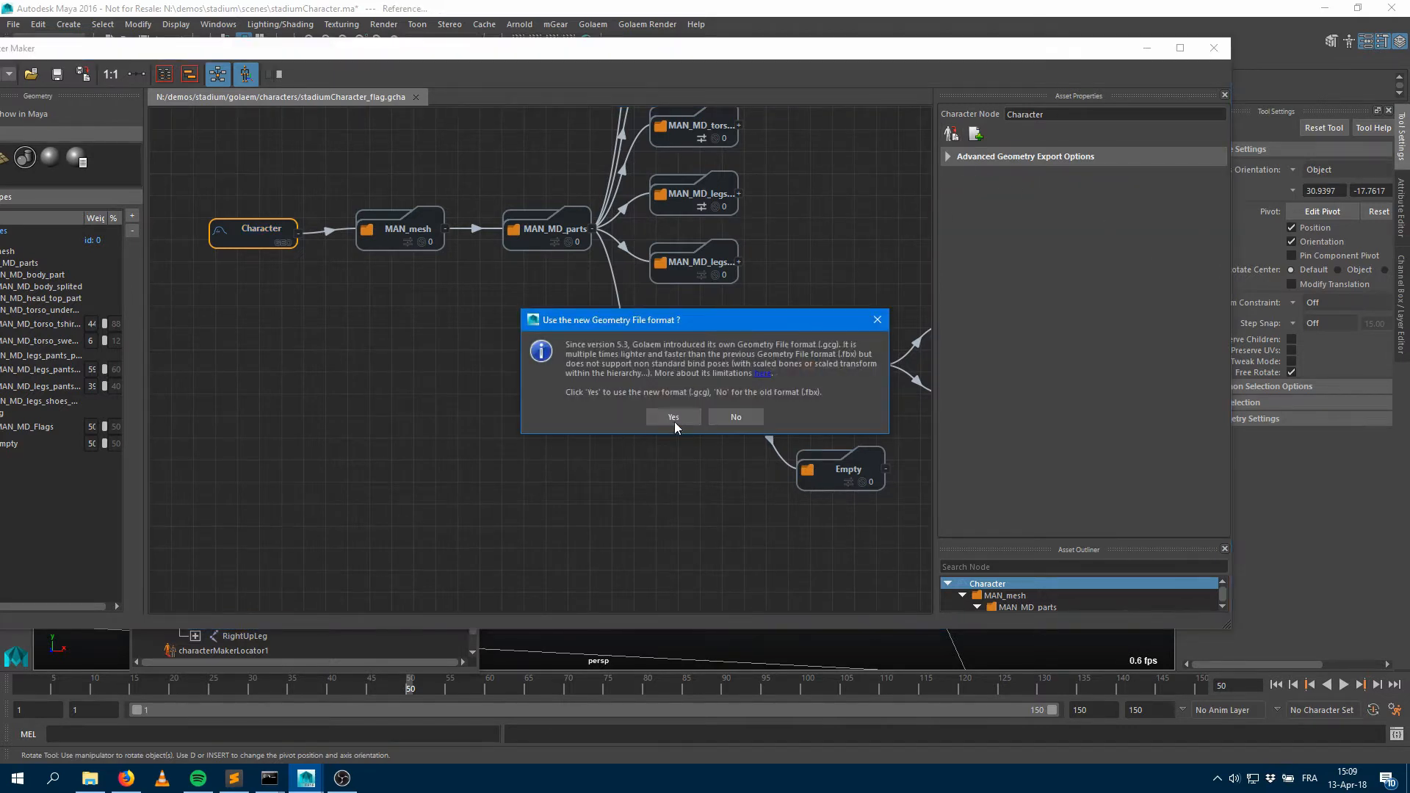
{"action": "left_click", "coordinate": [674, 423]}
{"action": "left_click", "coordinate": [424, 308]}
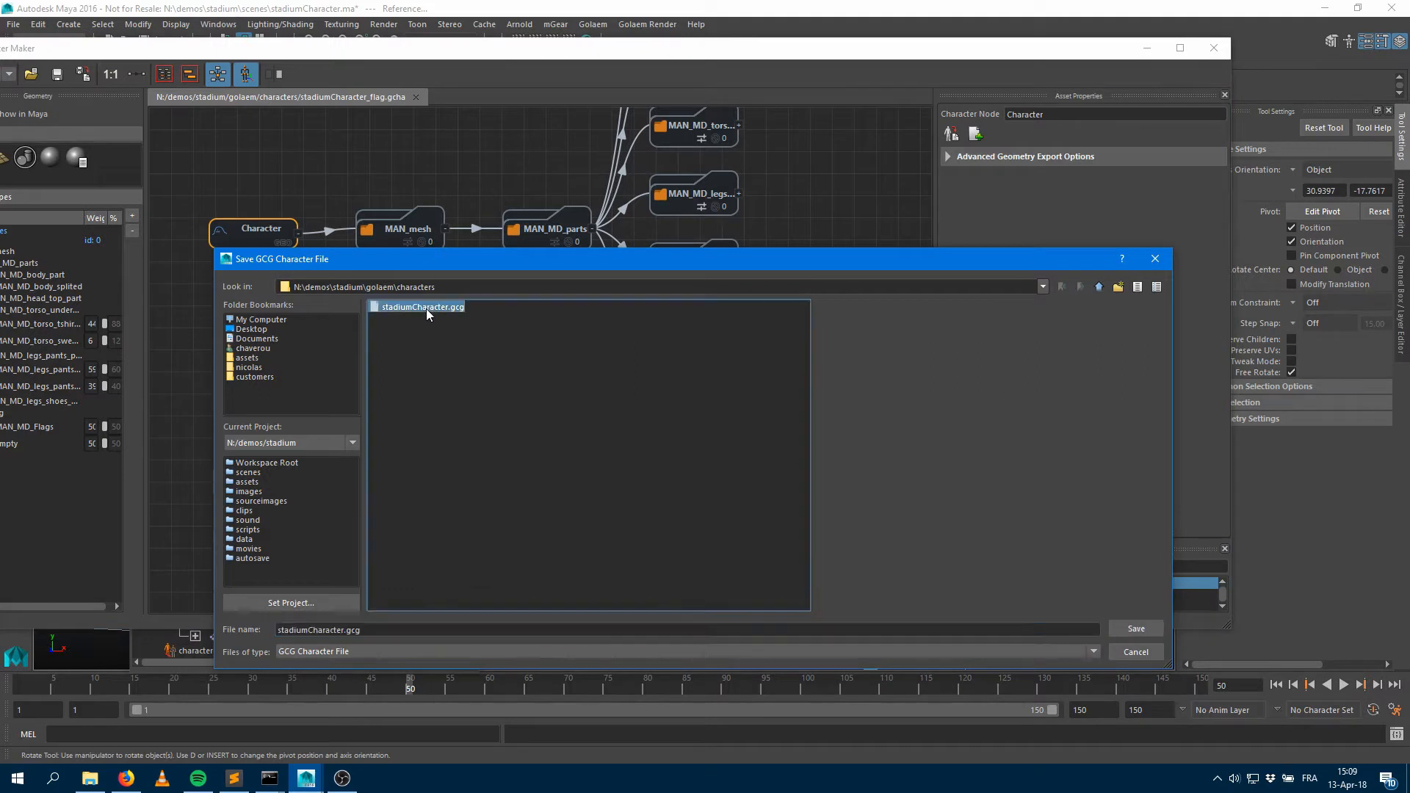
{"action": "left_click", "coordinate": [346, 631]}
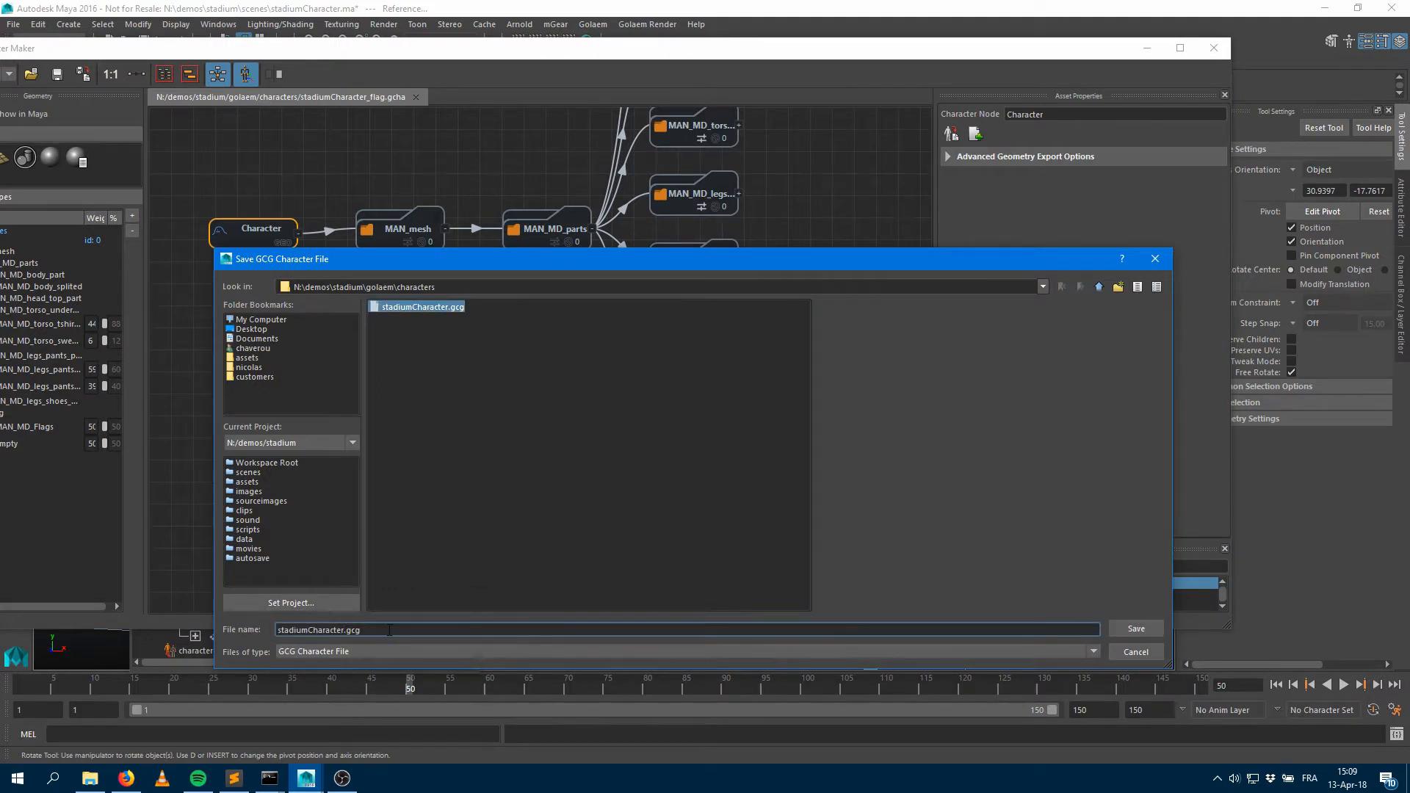
{"action": "type", "text": "_flag"}
{"action": "key", "text": "Return"}
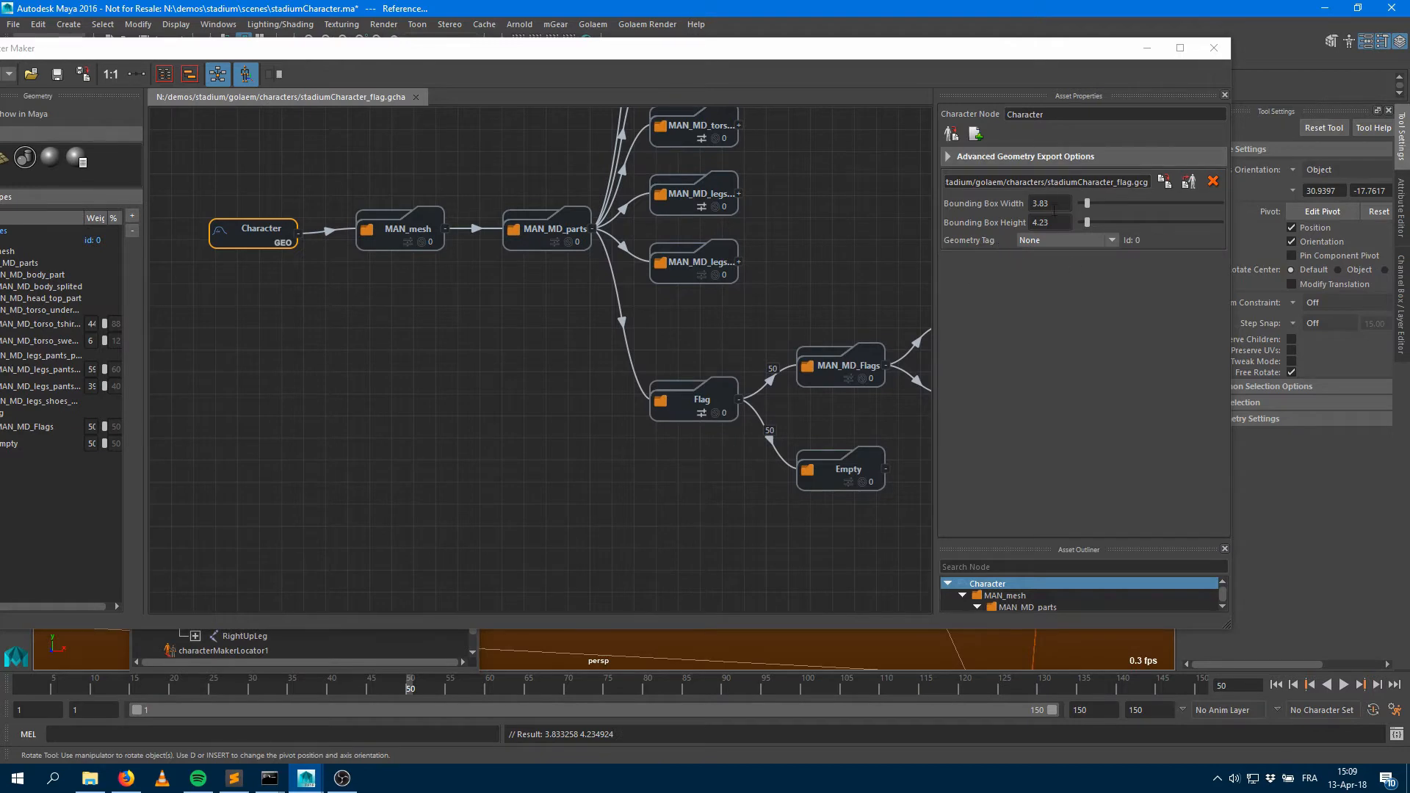
Widen the rendering types list and save the character over the existing stadiumCharacter_flag.gcha file
{"action": "left_click_drag", "start_coordinate": [903, 48], "coordinate": [1109, 67]}
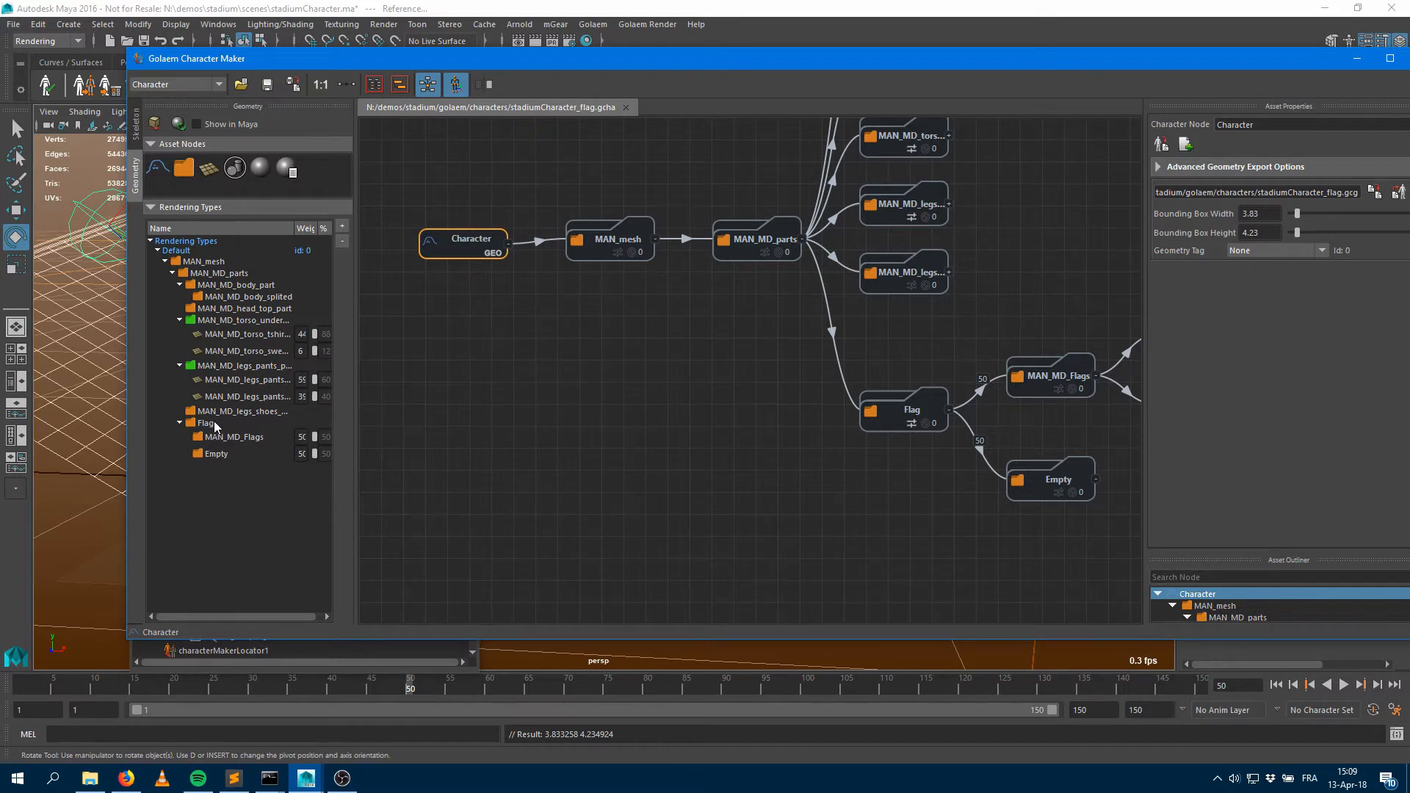
{"action": "left_click_drag", "start_coordinate": [358, 435], "coordinate": [445, 448]}
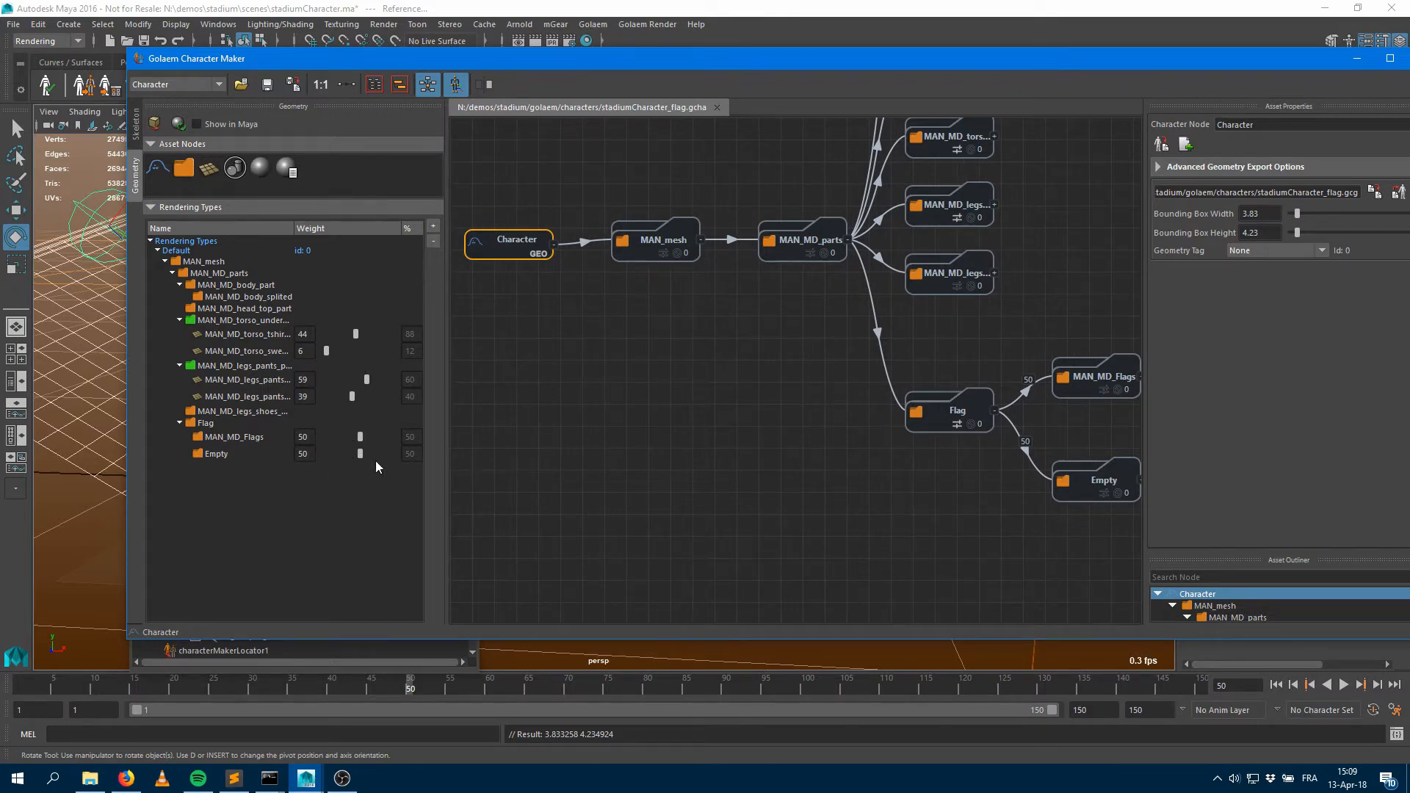
{"action": "left_click", "coordinate": [179, 252]}
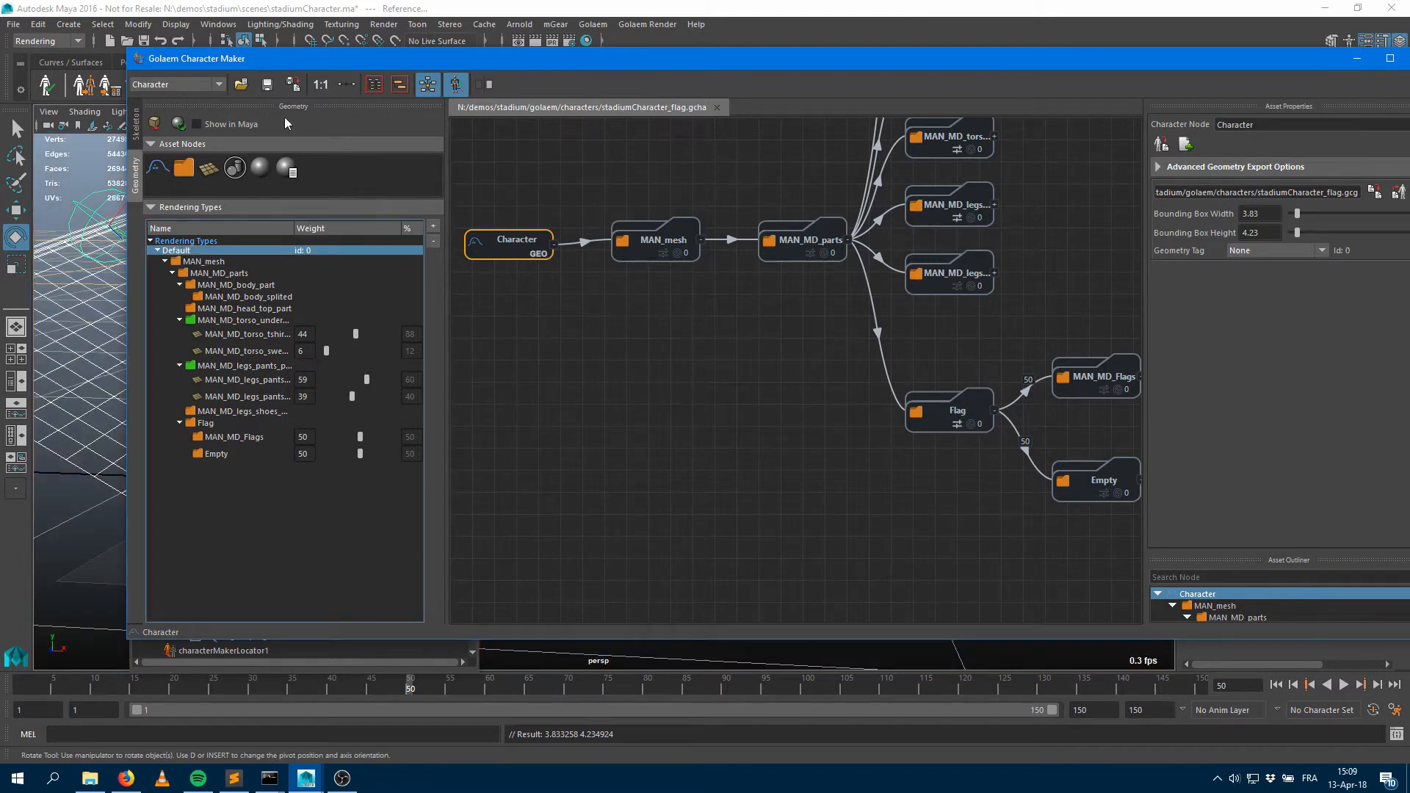
{"action": "left_click", "coordinate": [269, 85]}
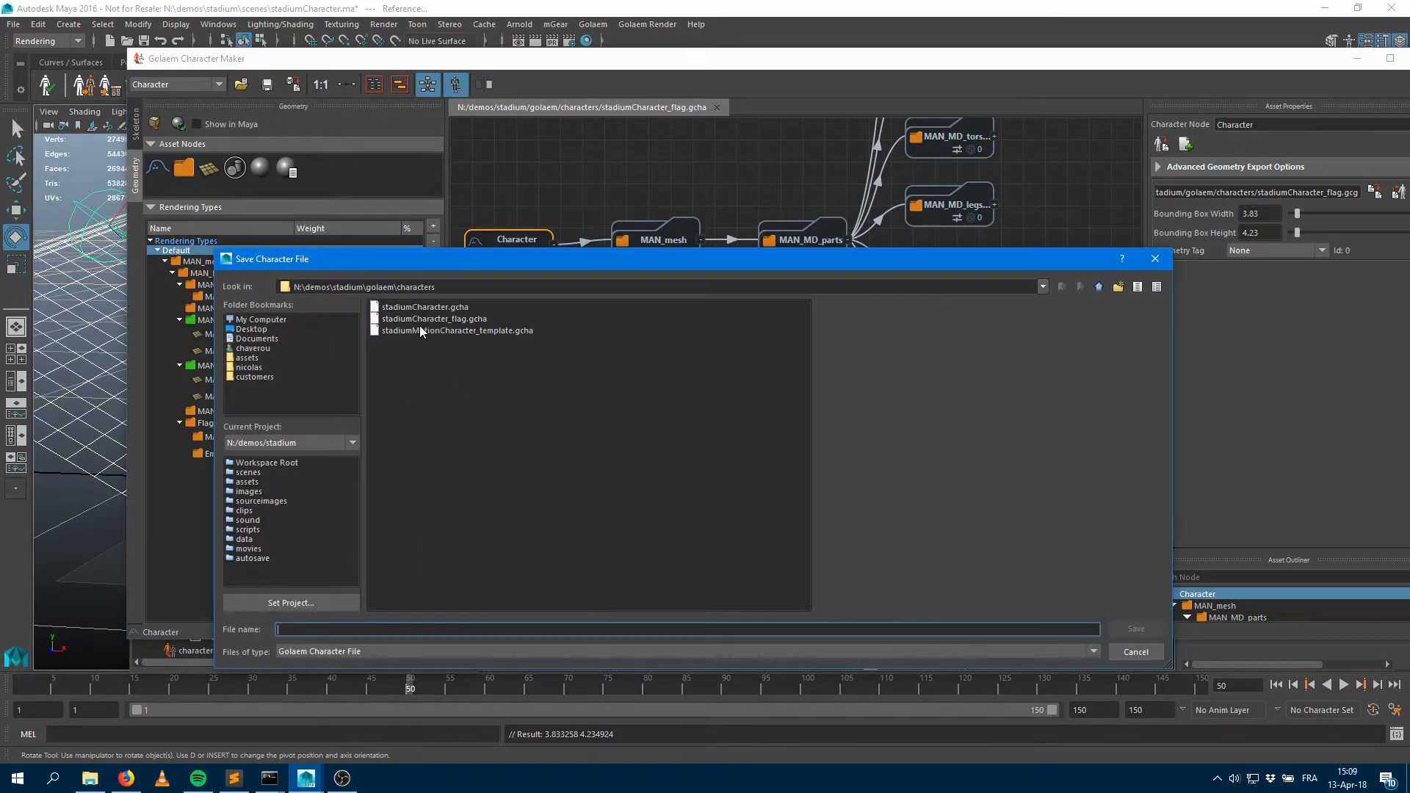
{"action": "double_click", "coordinate": [441, 318]}
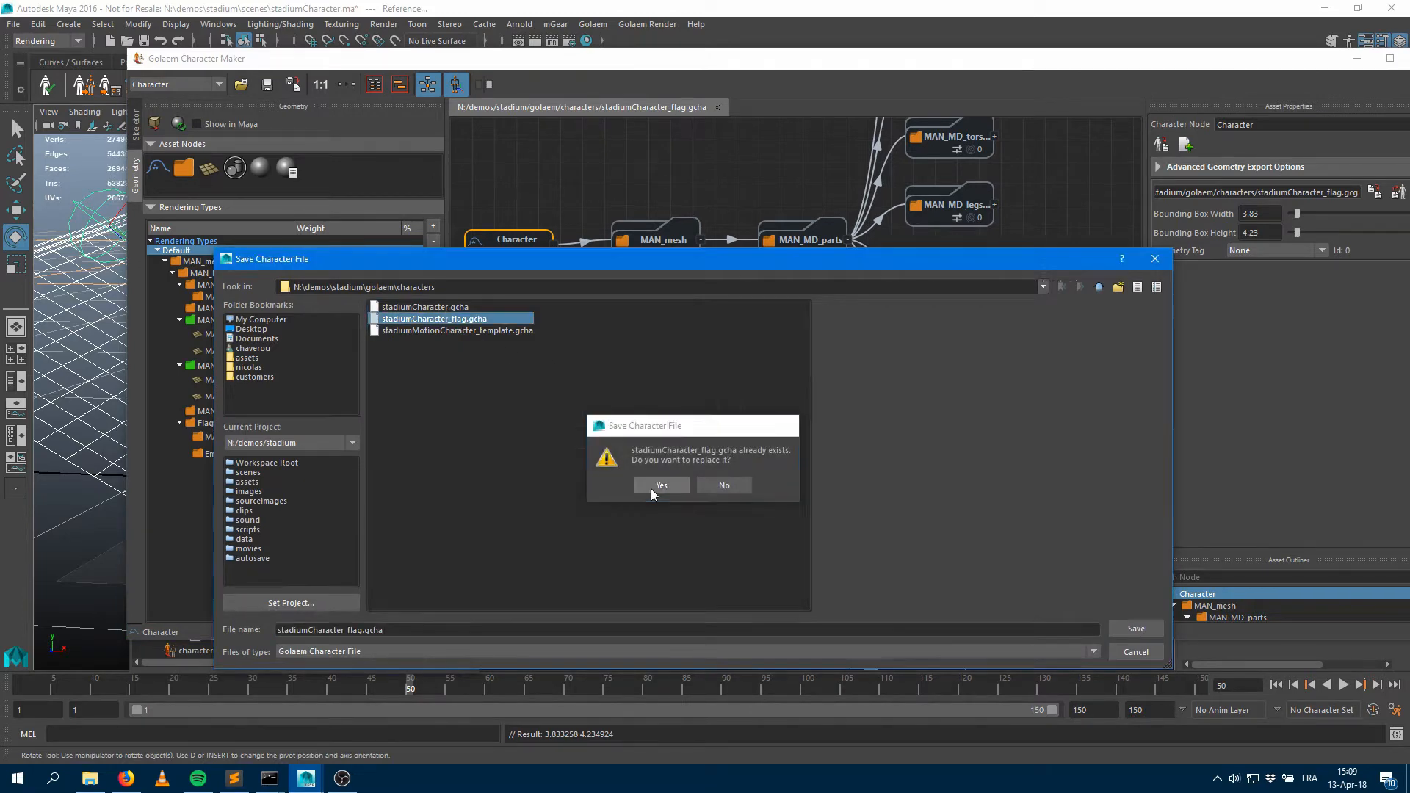
{"action": "left_click", "coordinate": [656, 485]}
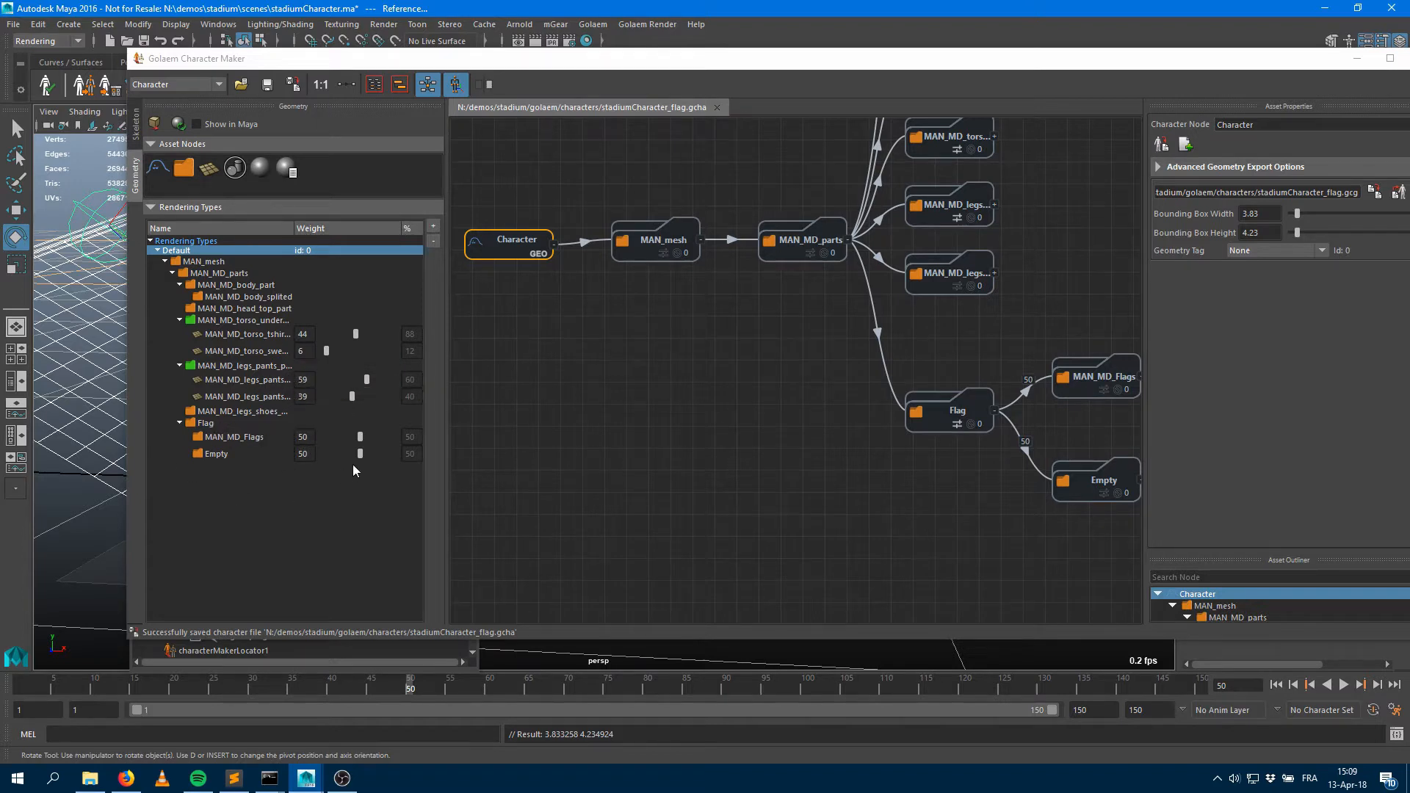
In the Default rendering type, set the Flag group's weights to 0 for MAN_MD_Flags and 20 for Empty
{"action": "left_click_drag", "start_coordinate": [357, 456], "coordinate": [276, 508]}
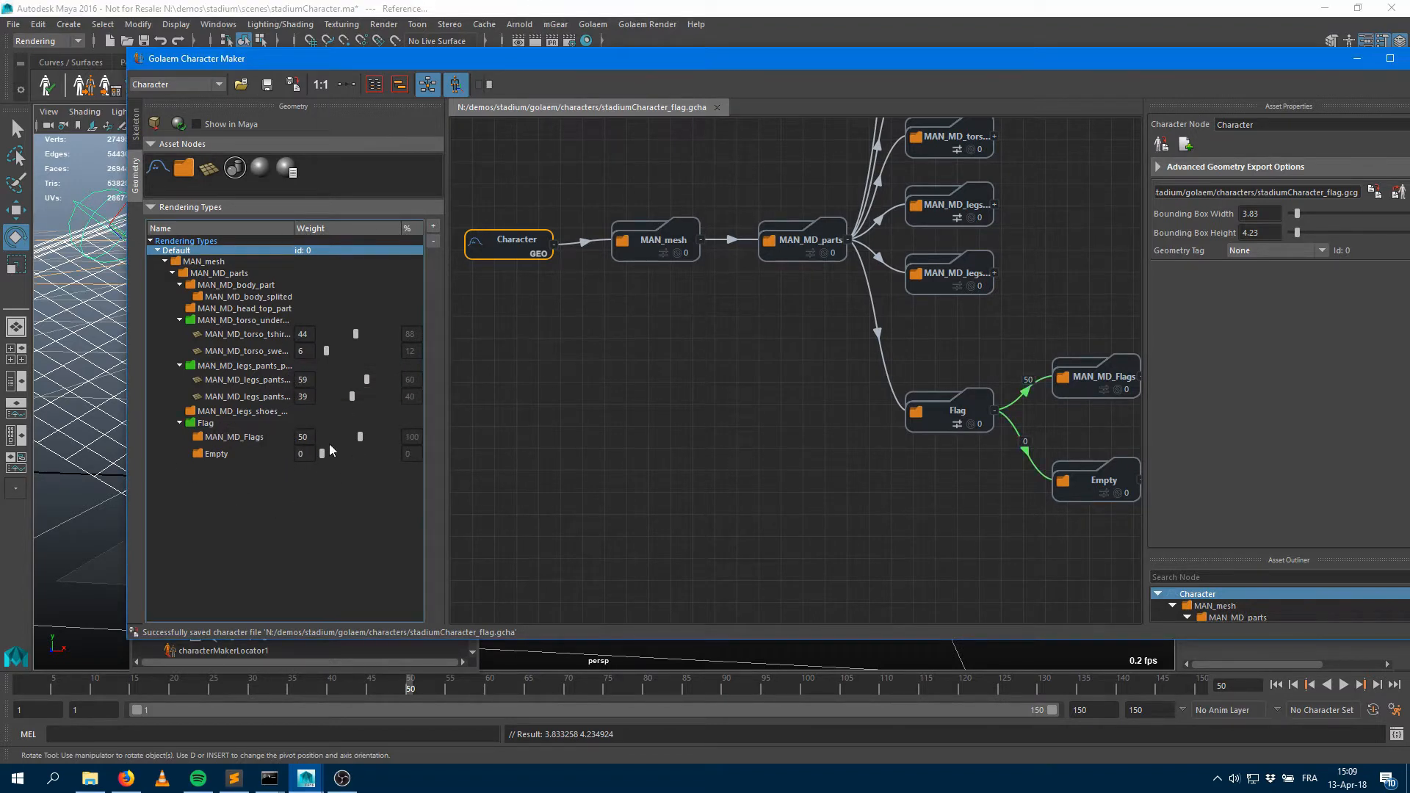
{"action": "left_click_drag", "start_coordinate": [360, 438], "coordinate": [337, 454]}
{"action": "left_click", "coordinate": [215, 241]}
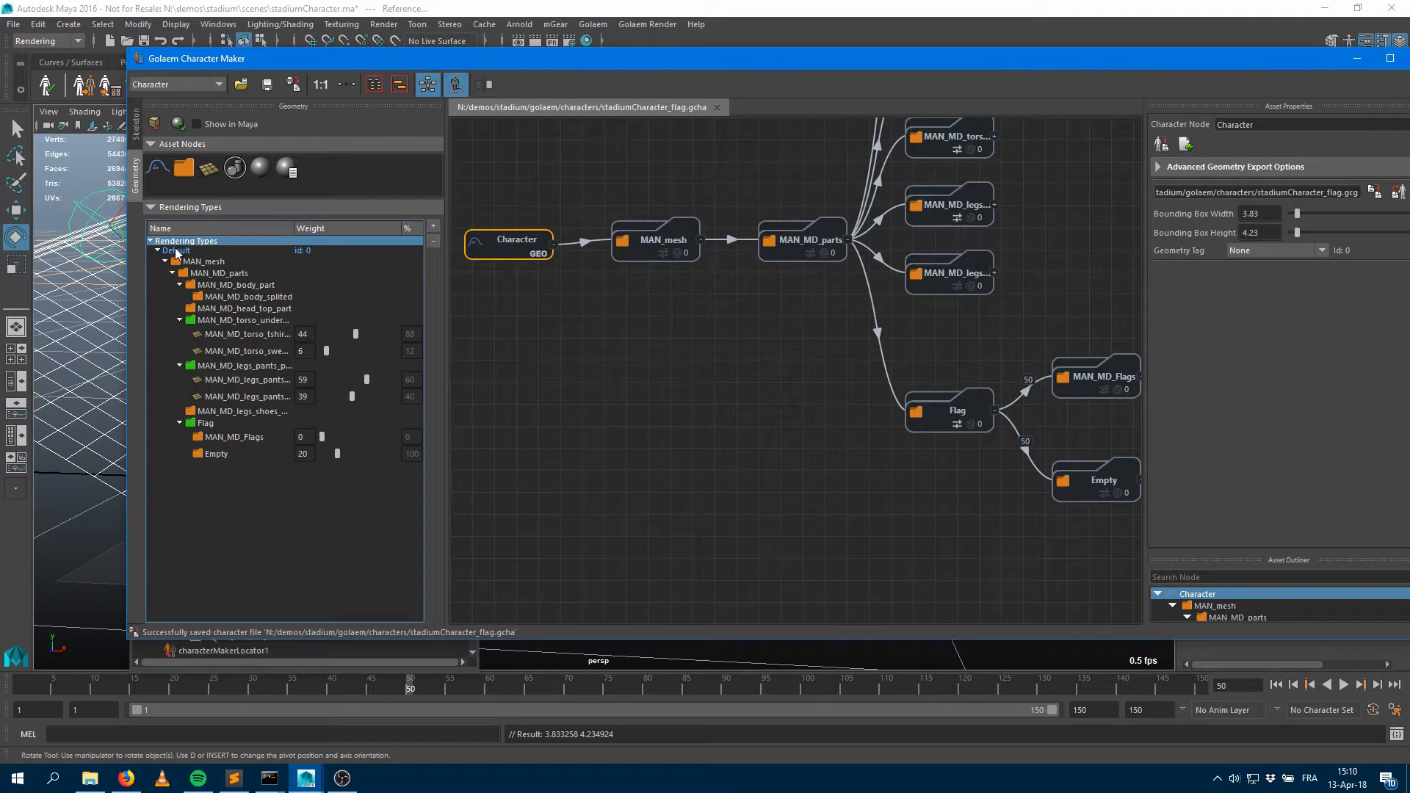
{"action": "left_click", "coordinate": [433, 227]}
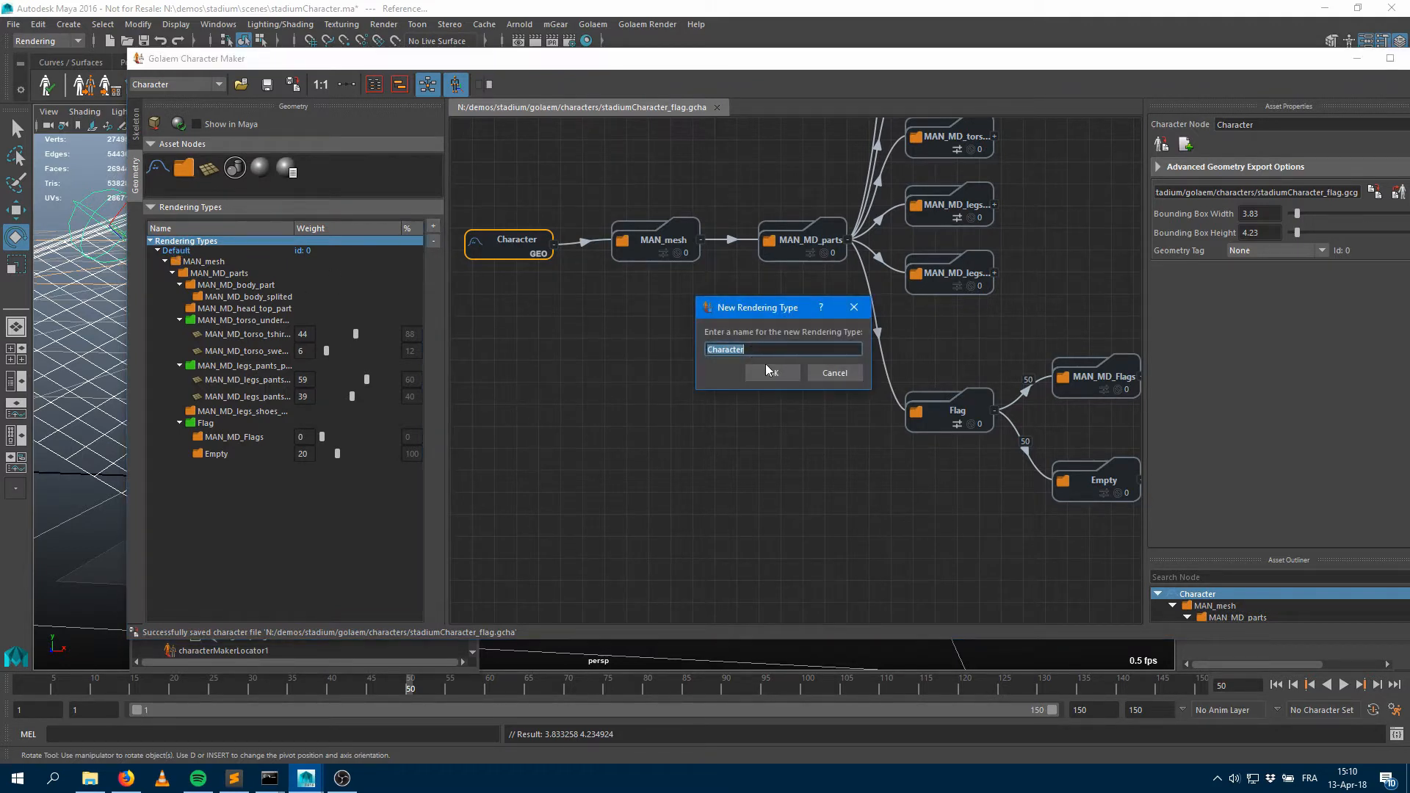
{"action": "left_click", "coordinate": [834, 373]}
Add a child rendering type named DefaultFlag under Default
{"action": "left_click", "coordinate": [193, 252]}
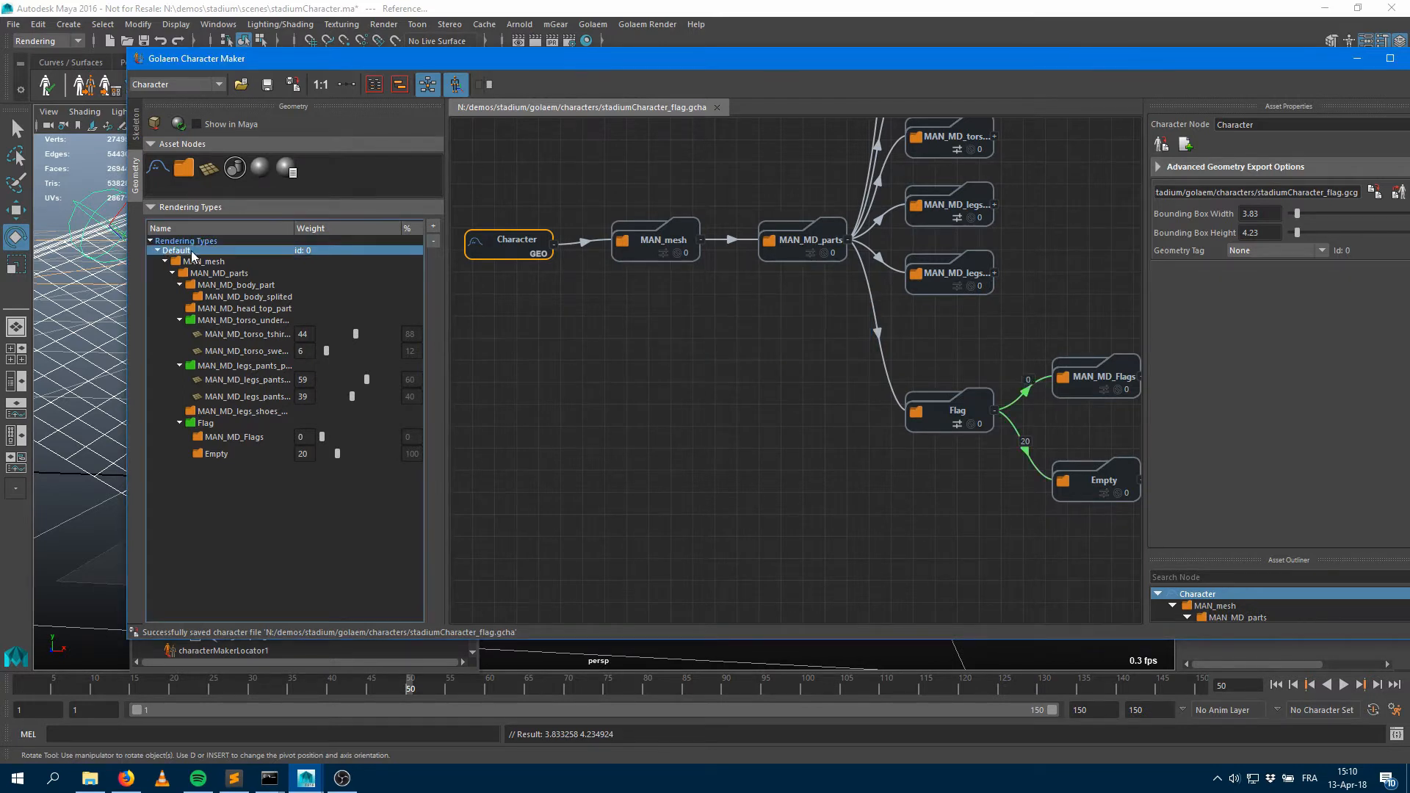
{"action": "left_click", "coordinate": [433, 227]}
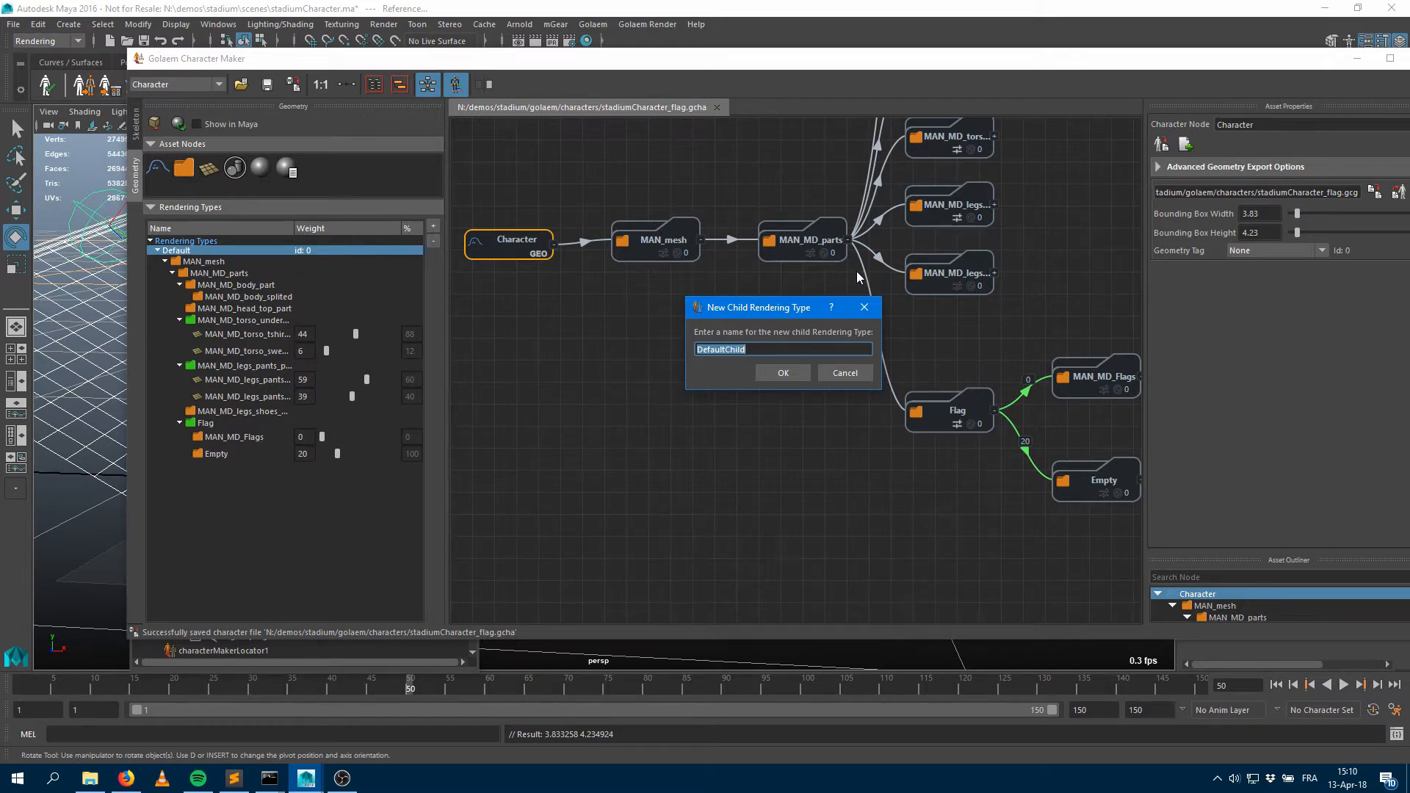
{"action": "type", "text": "DefaultFlag"}
{"action": "key", "text": "Return"}
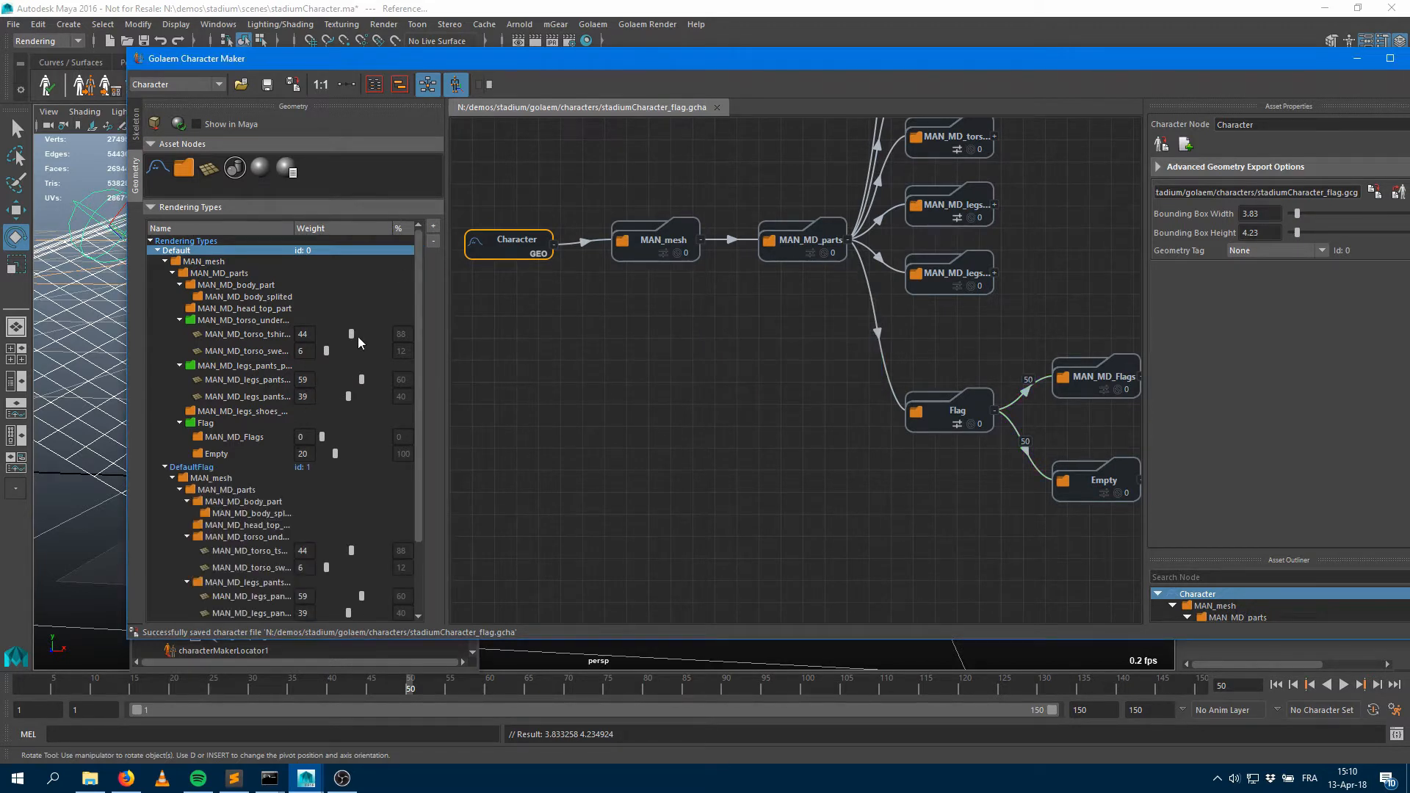
Set the T-shirt weight in Default to 51, and in DefaultFlag set MAN_MD_Flags to 53 and Empty to 0
{"action": "left_click_drag", "start_coordinate": [353, 332], "coordinate": [355, 333]}
{"action": "scroll", "coordinate": [248, 479], "scroll_direction": "down", "scroll_amount": 1}
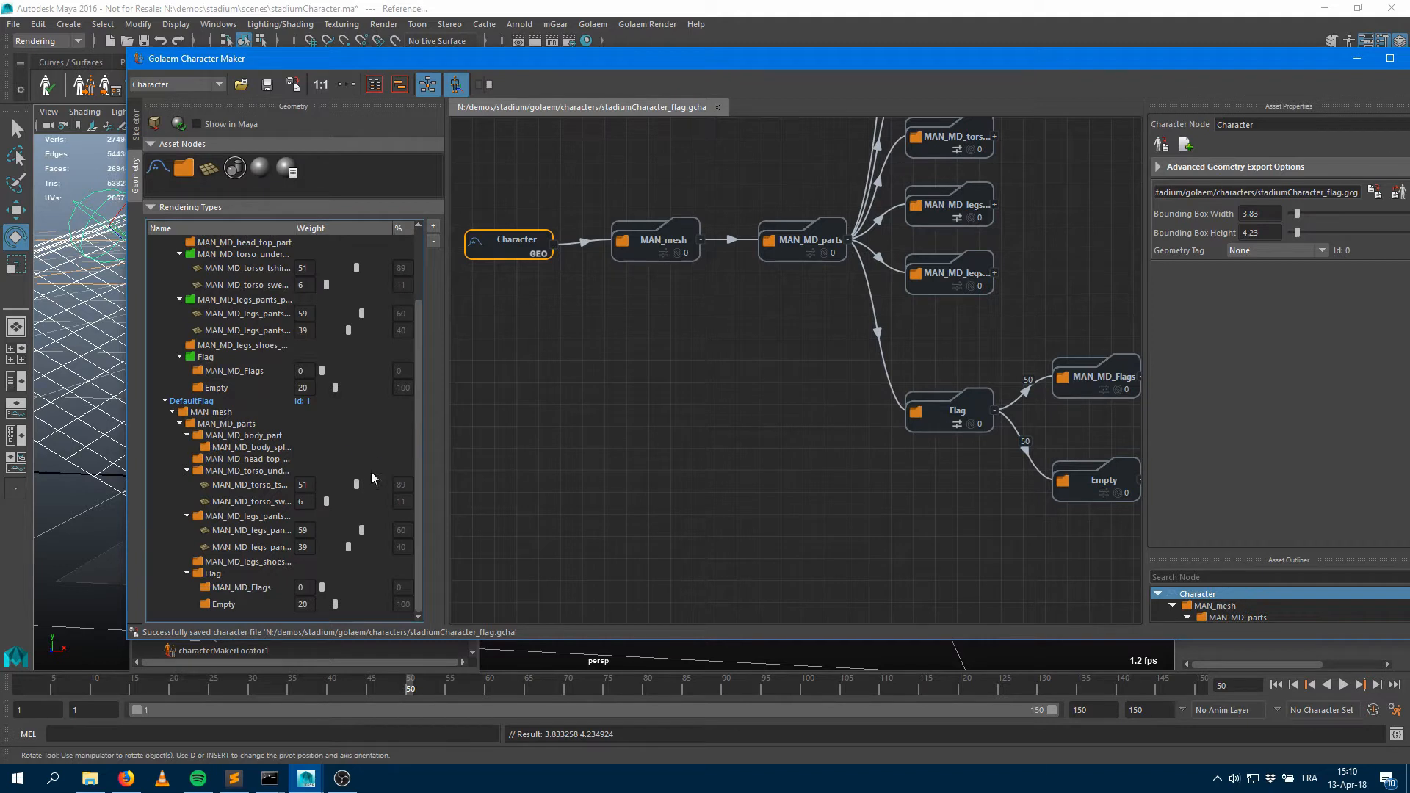
{"action": "mouse_move", "coordinate": [335, 605]}
{"action": "left_mouse_down"}
{"action": "mouse_move", "coordinate": [312, 603]}
{"action": "mouse_move", "coordinate": [358, 592]}
{"action": "left_mouse_up"}
{"action": "left_click", "coordinate": [207, 403]}
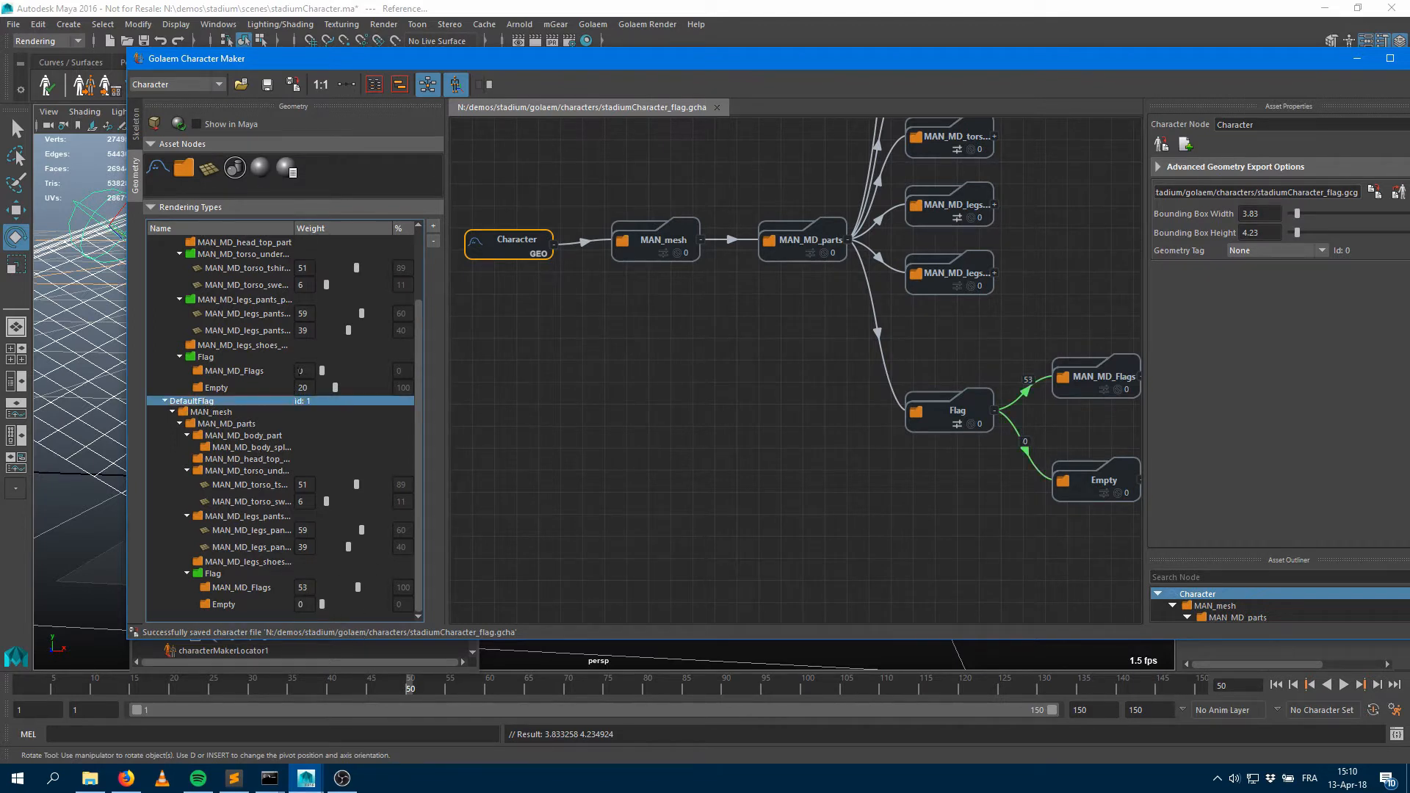
Close the Character Maker and Outliner windows and save the stadiumCharacter.ma scene
{"action": "left_click", "coordinate": [1358, 62]}
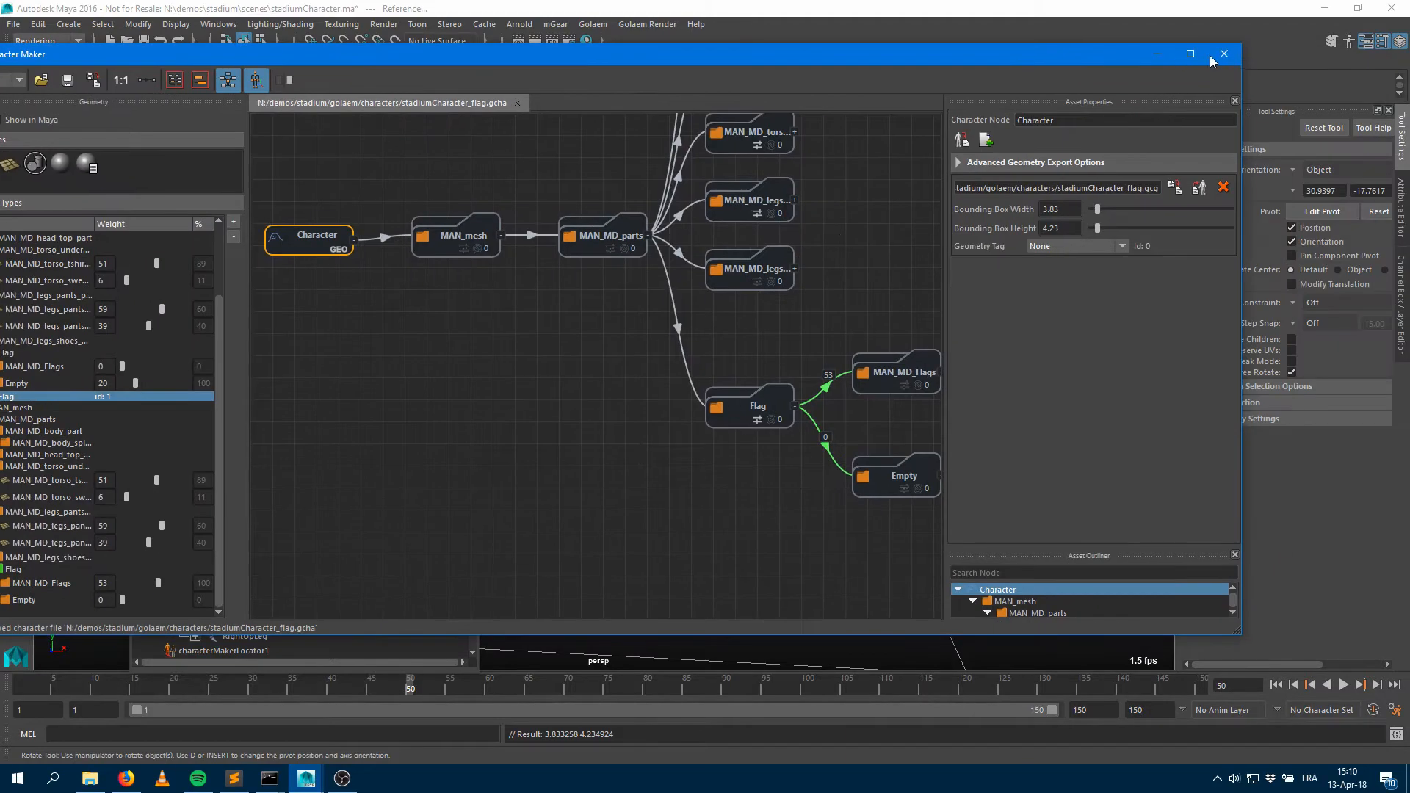
{"action": "left_click", "coordinate": [463, 111]}
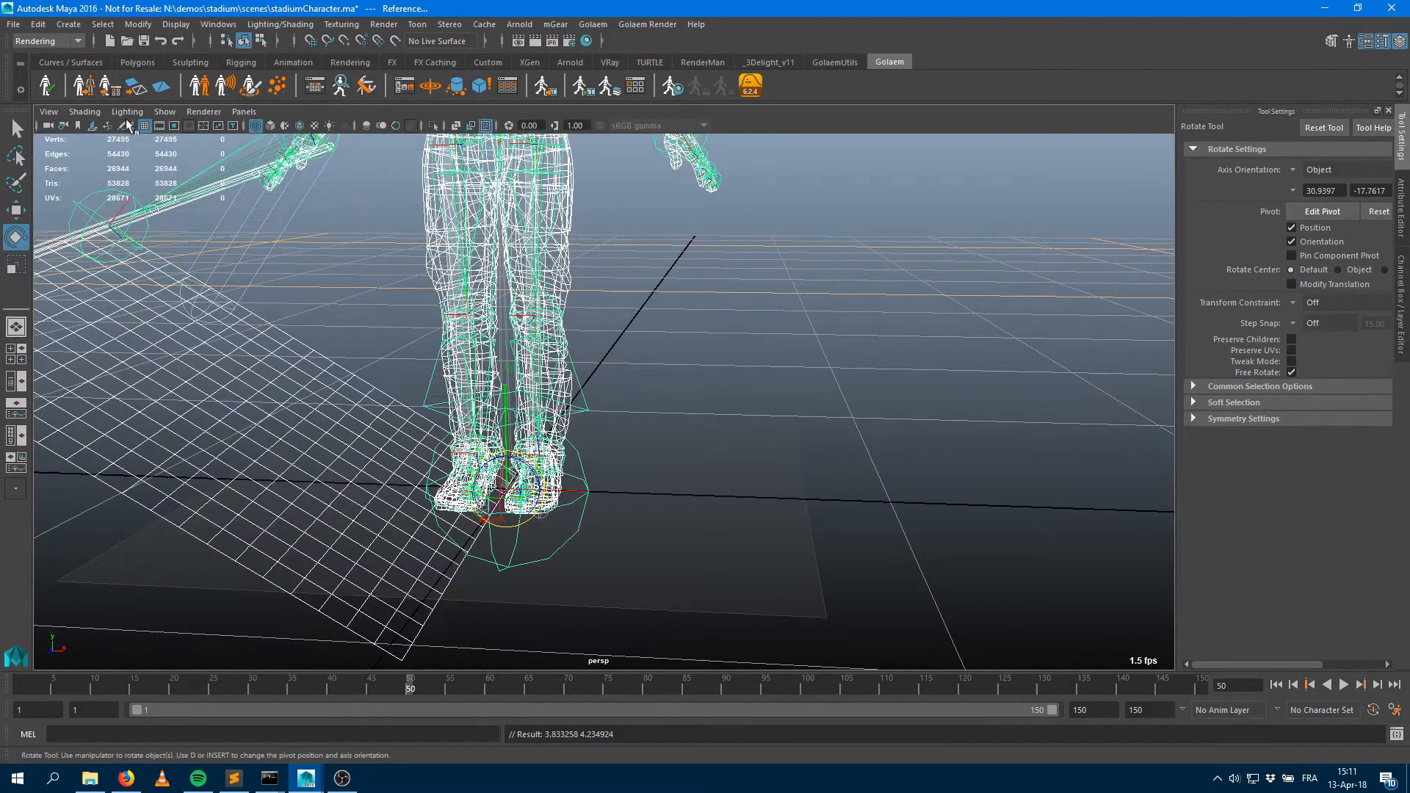
{"action": "key", "text": "f"}
{"action": "left_click_drag", "start_coordinate": [610, 347], "coordinate": [592, 343], "text": "alt"}
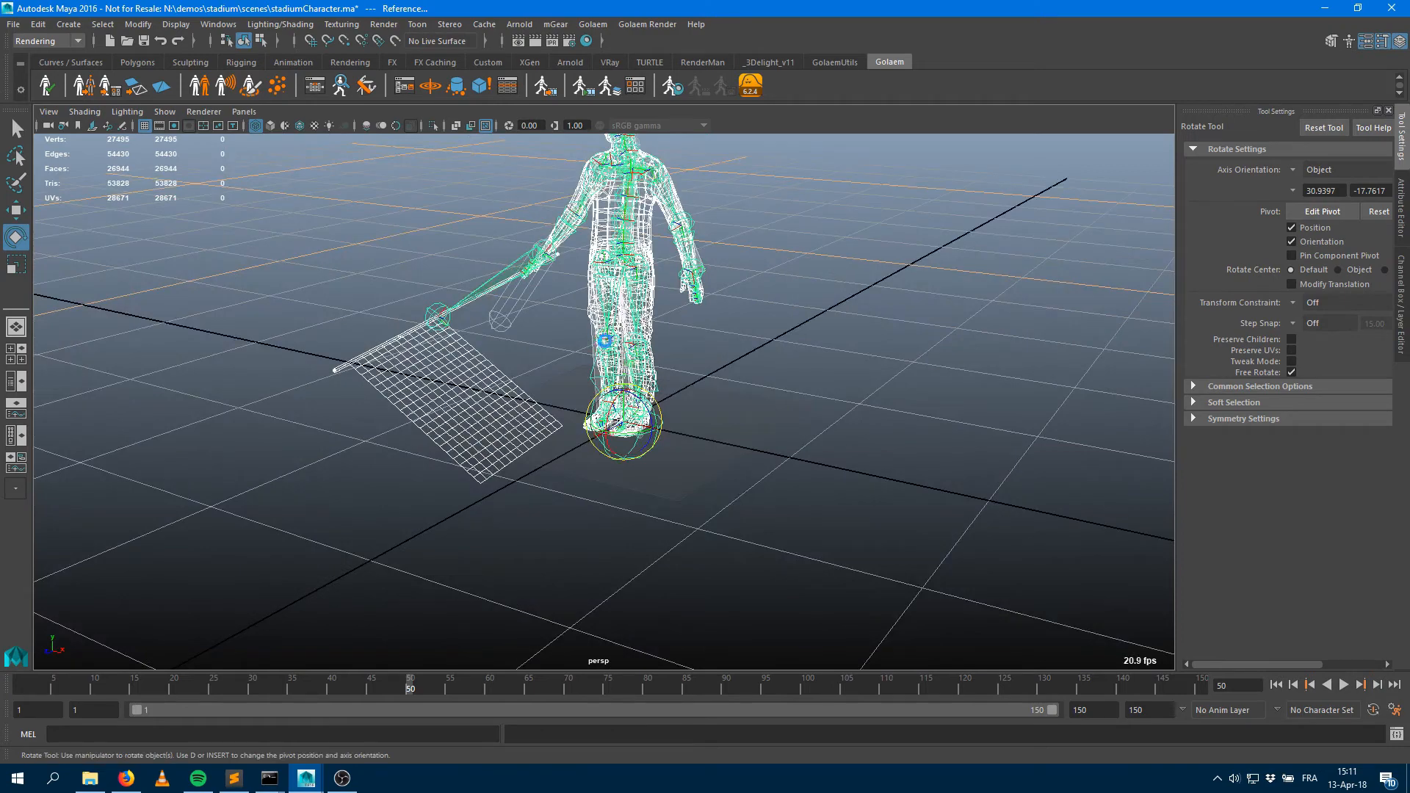
{"action": "key", "text": "ctrl+s"}
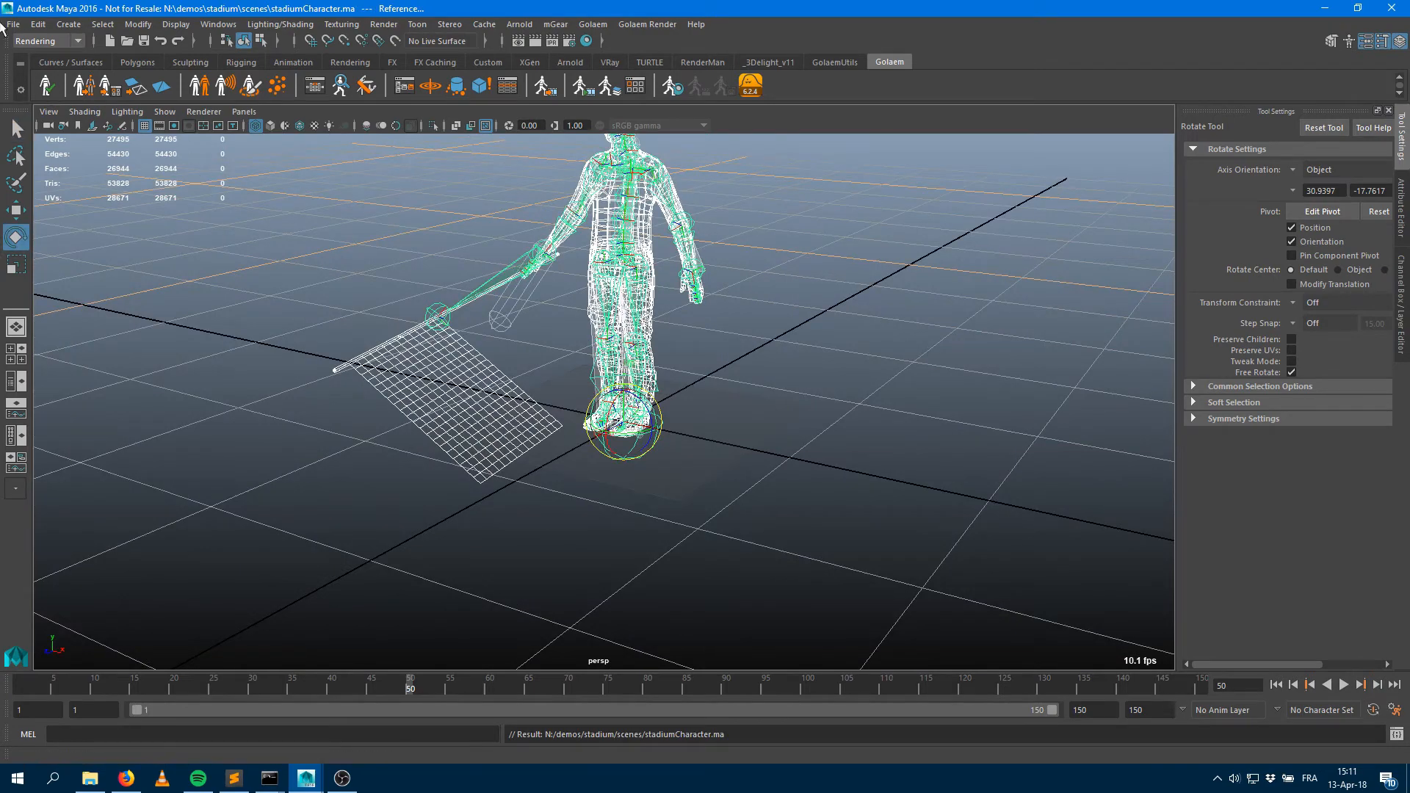
Start a new scene and save it as clothScene in the stadium project's scenes folder
{"action": "left_click", "coordinate": [13, 24]}
{"action": "left_click", "coordinate": [33, 47]}
{"action": "left_click_drag", "start_coordinate": [974, 375], "coordinate": [742, 458], "text": "alt"}
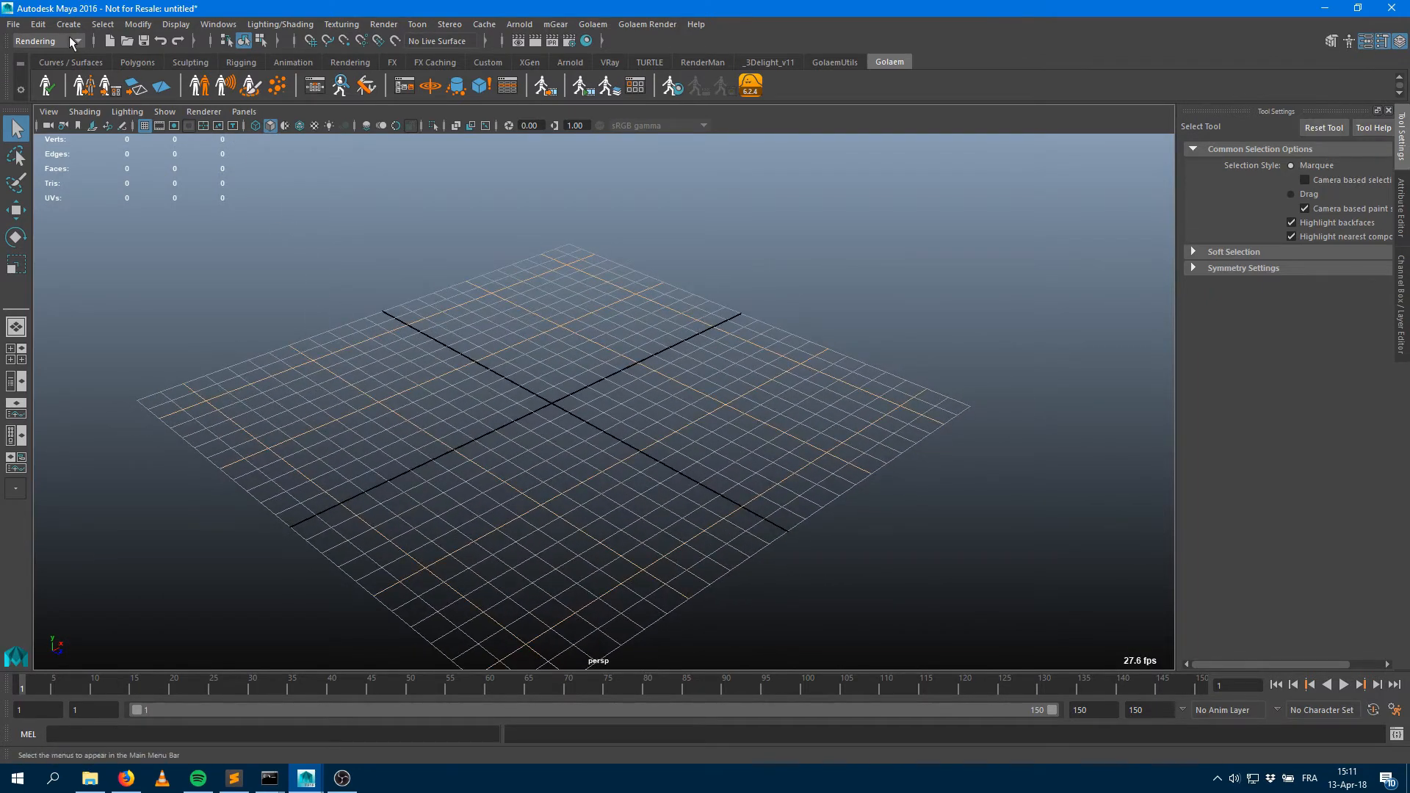
{"action": "left_click", "coordinate": [13, 24]}
{"action": "left_click", "coordinate": [58, 100]}
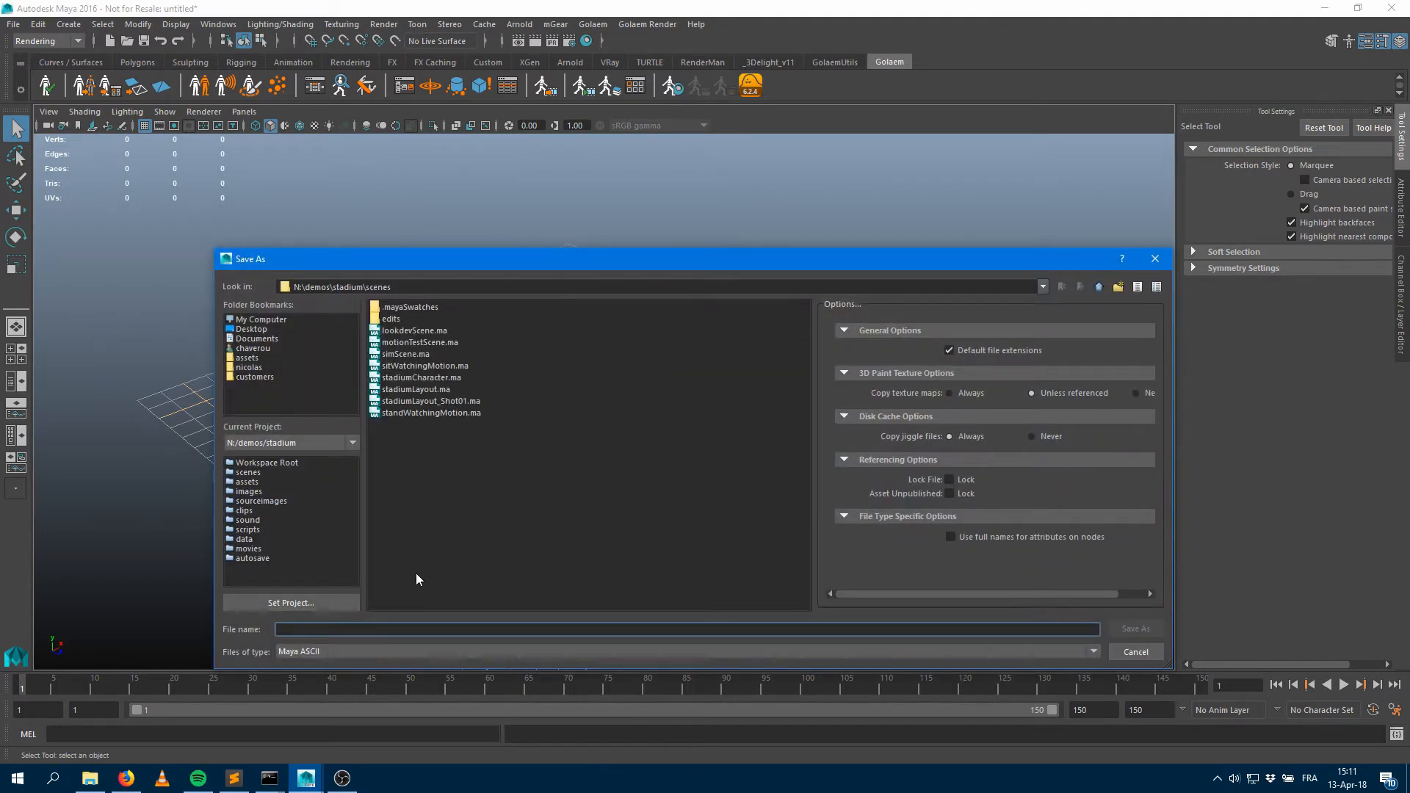
{"action": "type", "text": "clothScene"}
{"action": "key", "text": "Return"}
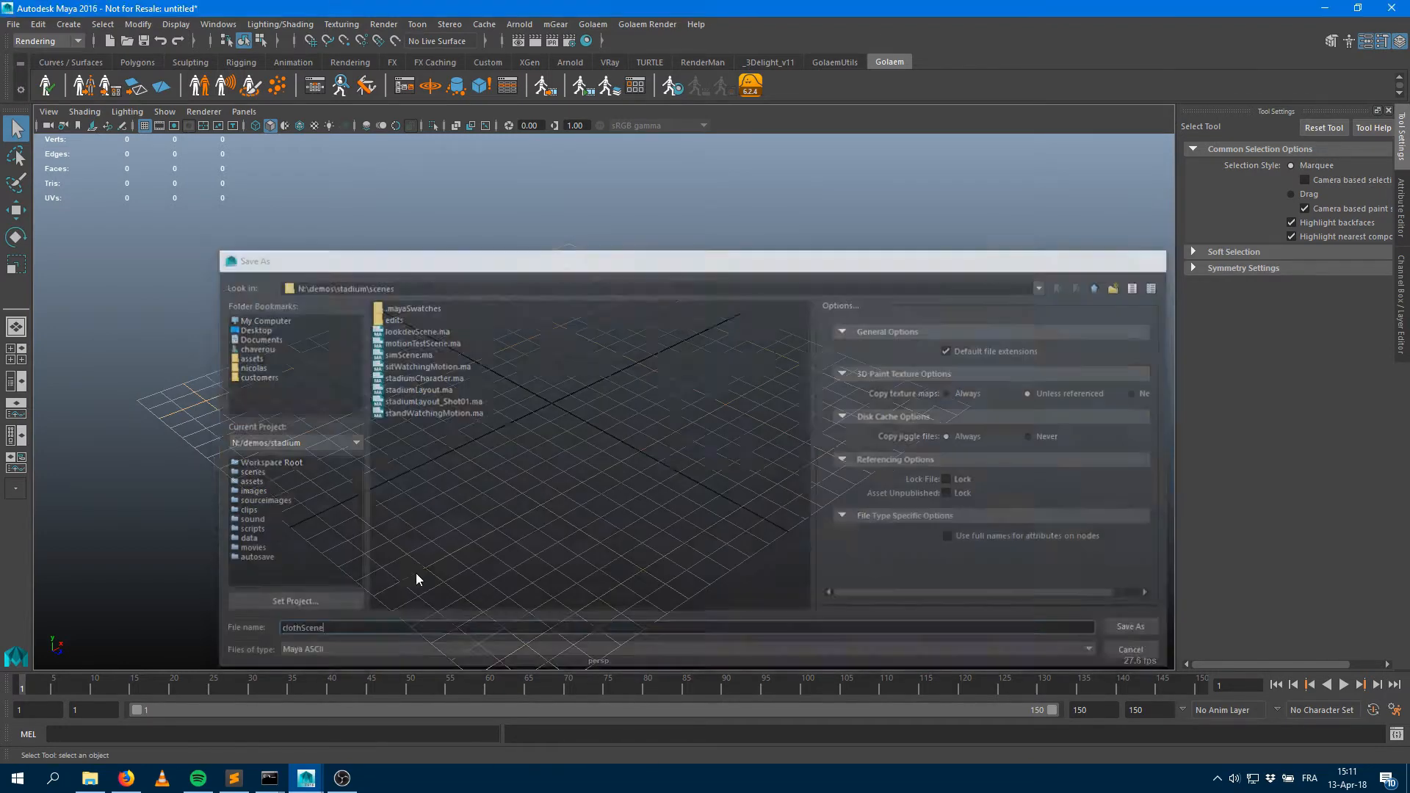
Create an entity type from stadiumCharacter_flag.gcha and import its shaders from the stadiumCharacter.ma scene
{"action": "left_click", "coordinate": [199, 85]}
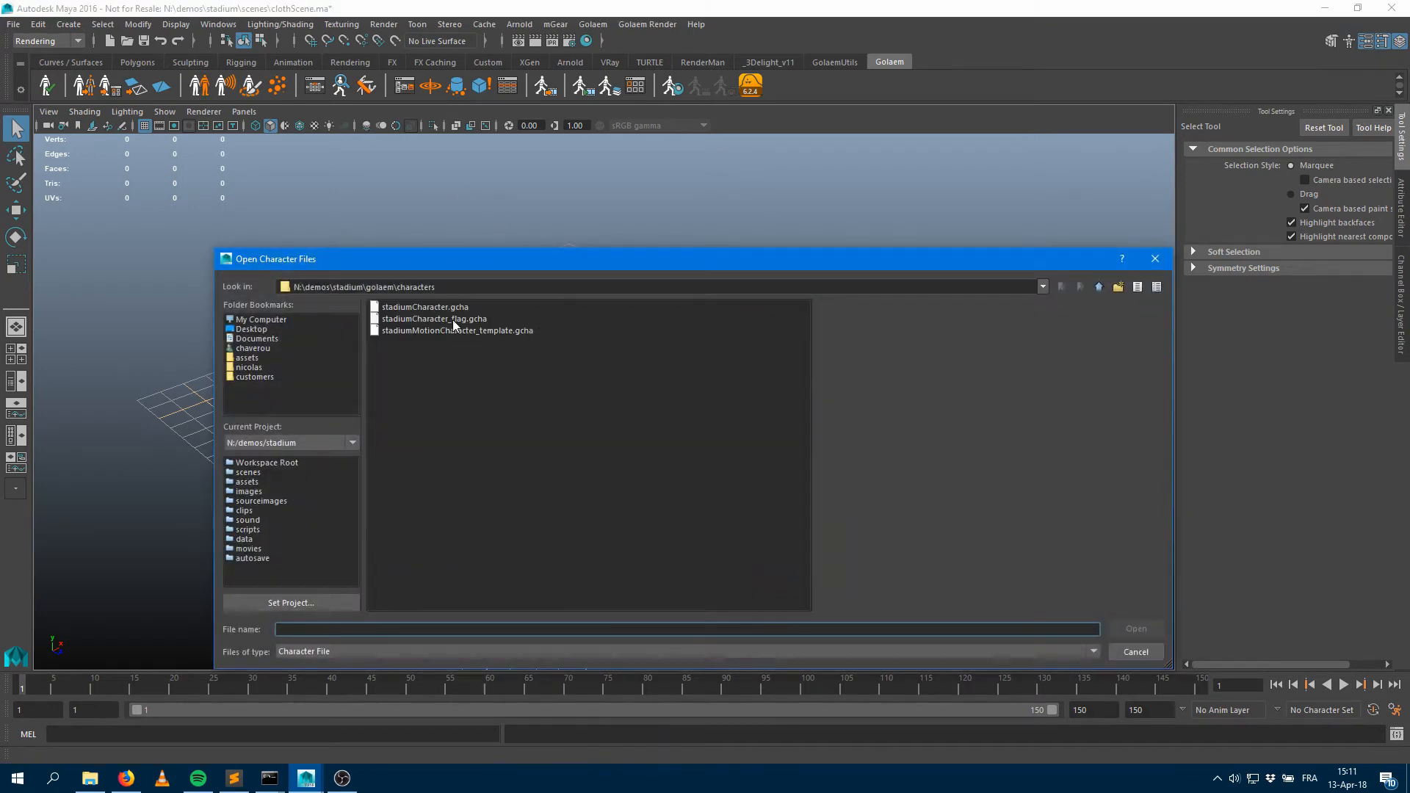
{"action": "double_click", "coordinate": [454, 320]}
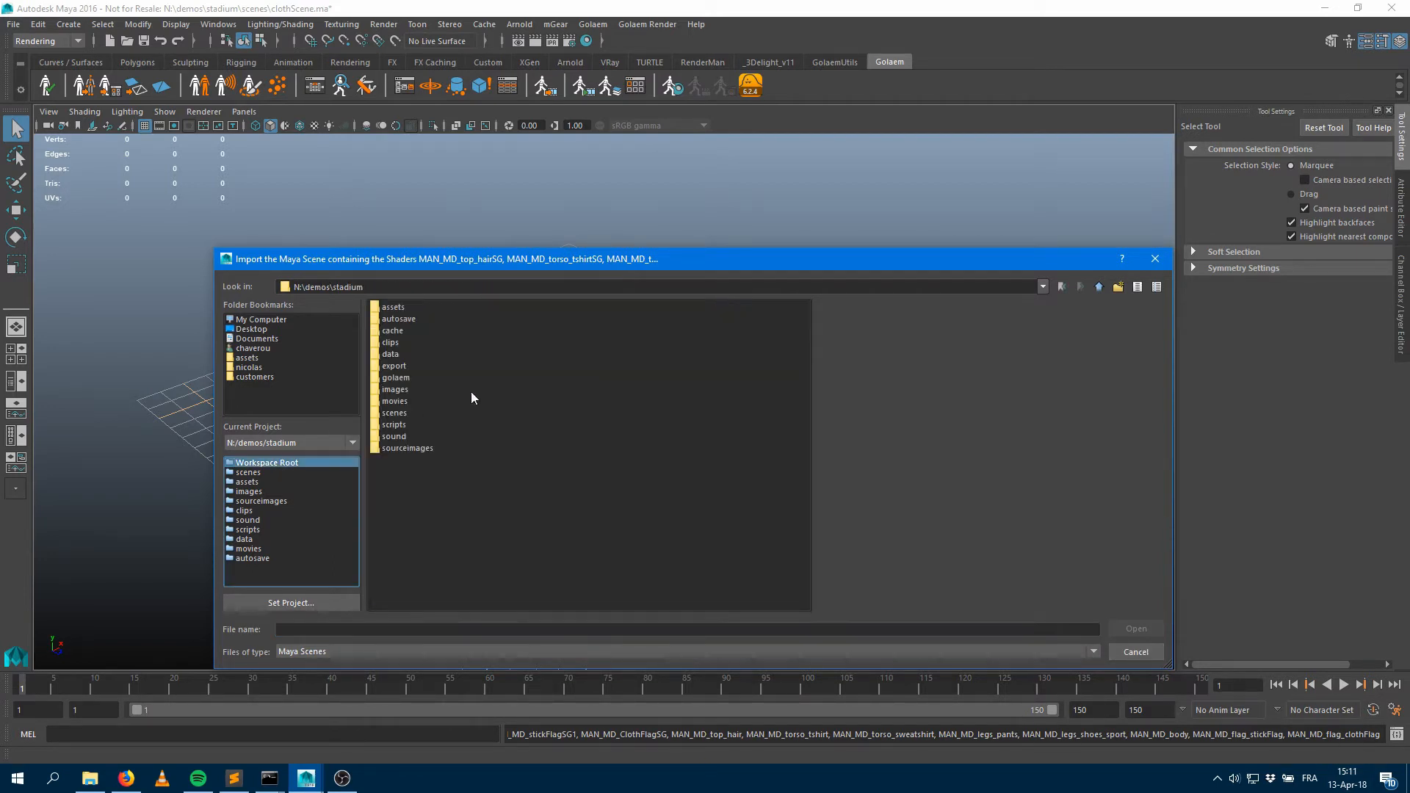
{"action": "double_click", "coordinate": [392, 378]}
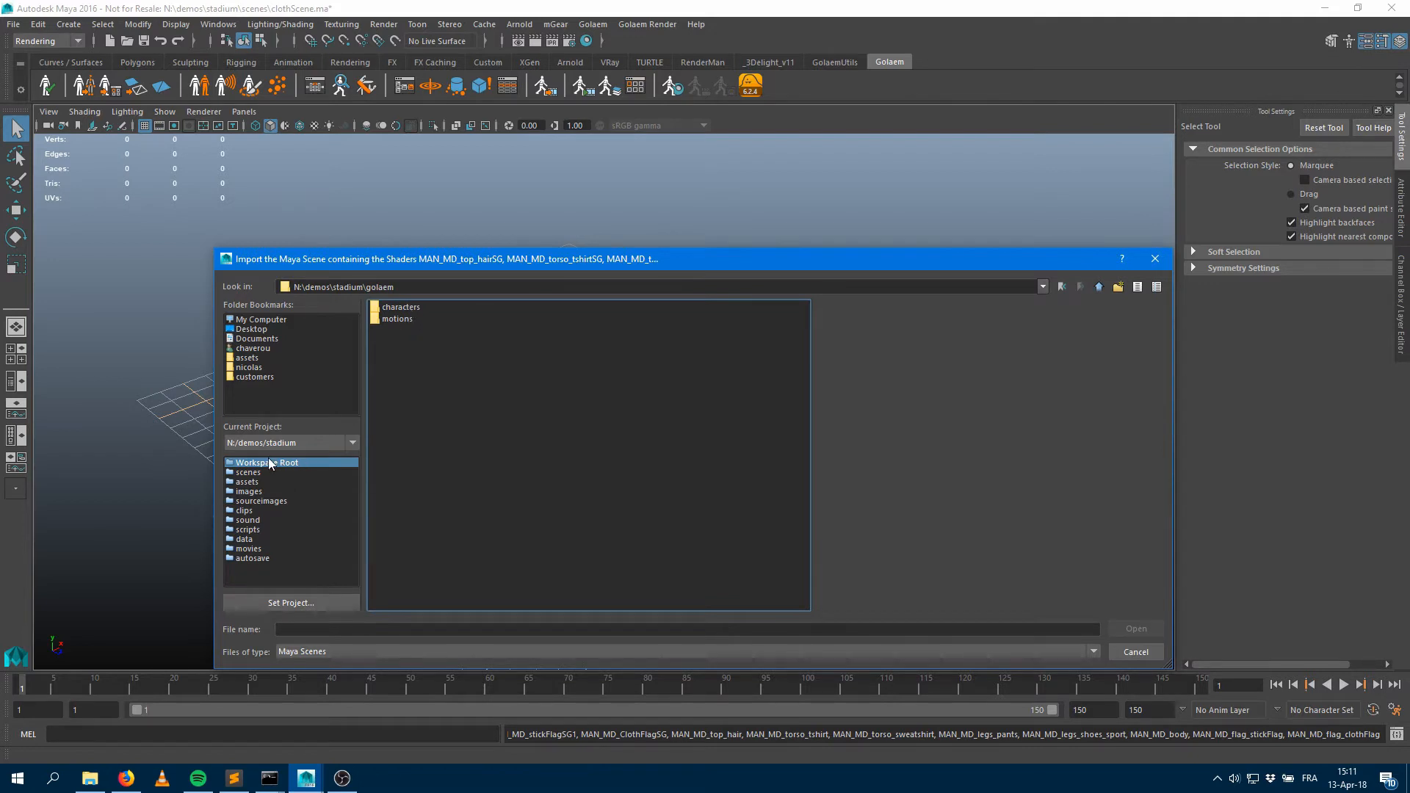
{"action": "left_click", "coordinate": [1063, 287]}
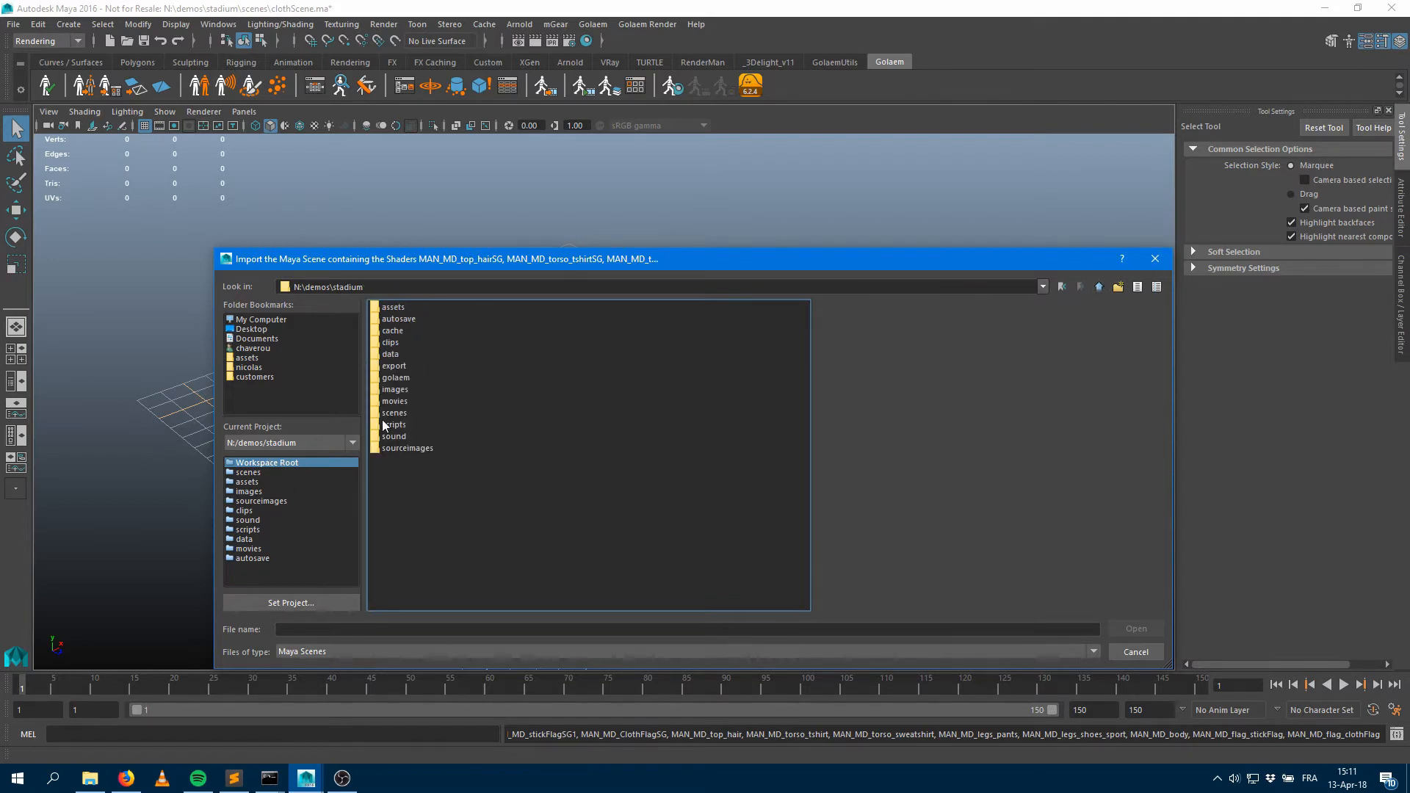
{"action": "double_click", "coordinate": [401, 413]}
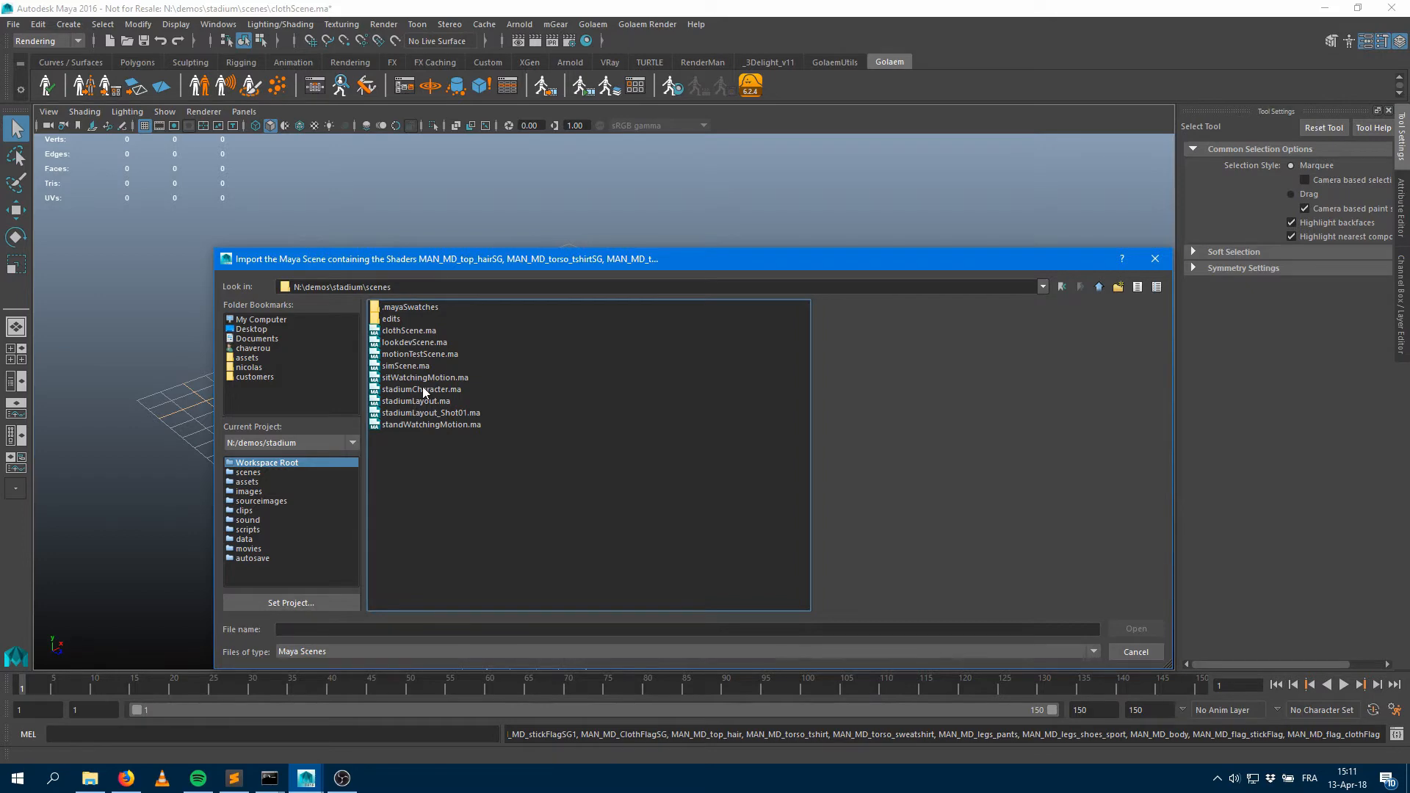
{"action": "double_click", "coordinate": [423, 390]}
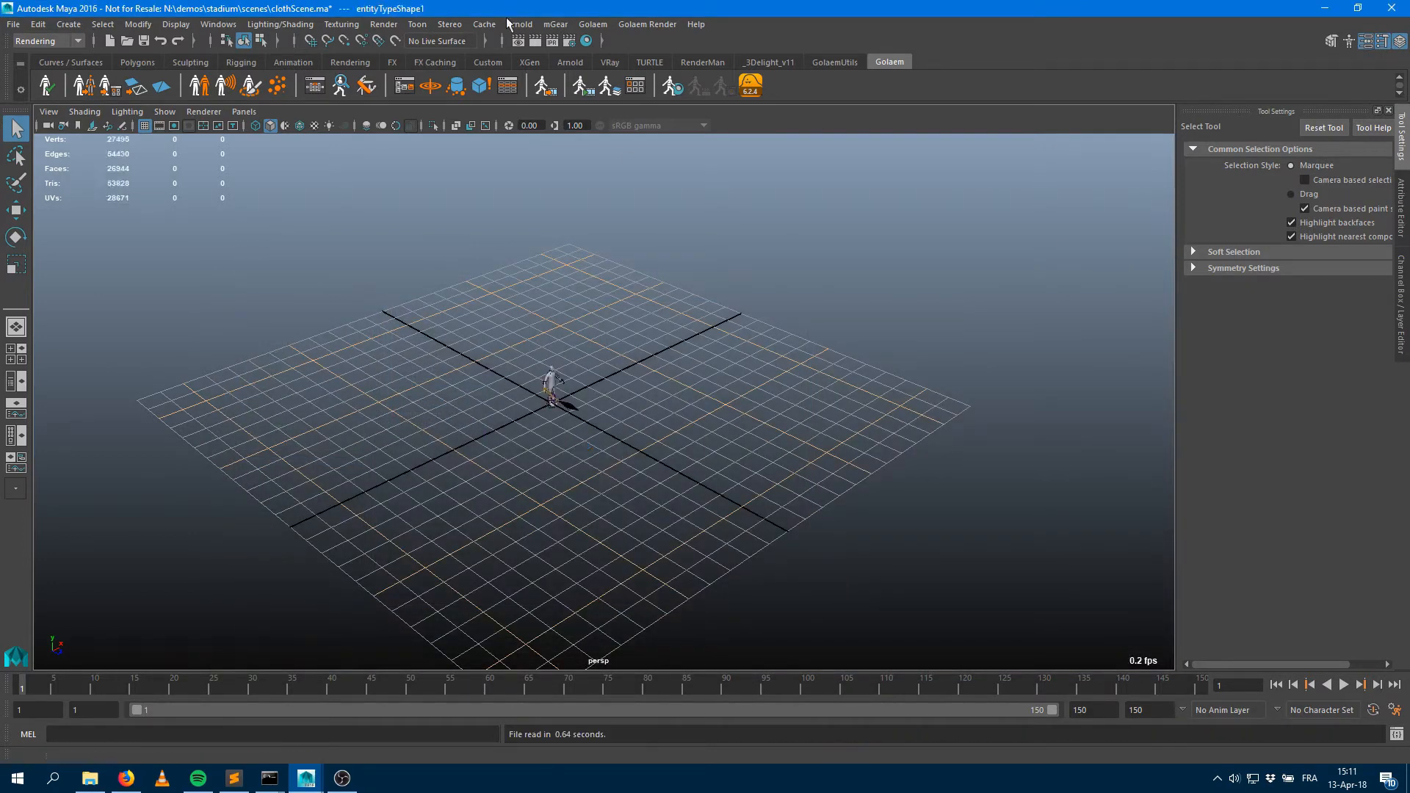
Add an Arnold Skydome Light to the scene
{"action": "left_click", "coordinate": [556, 23]}
{"action": "mouse_move", "coordinate": [544, 98]}
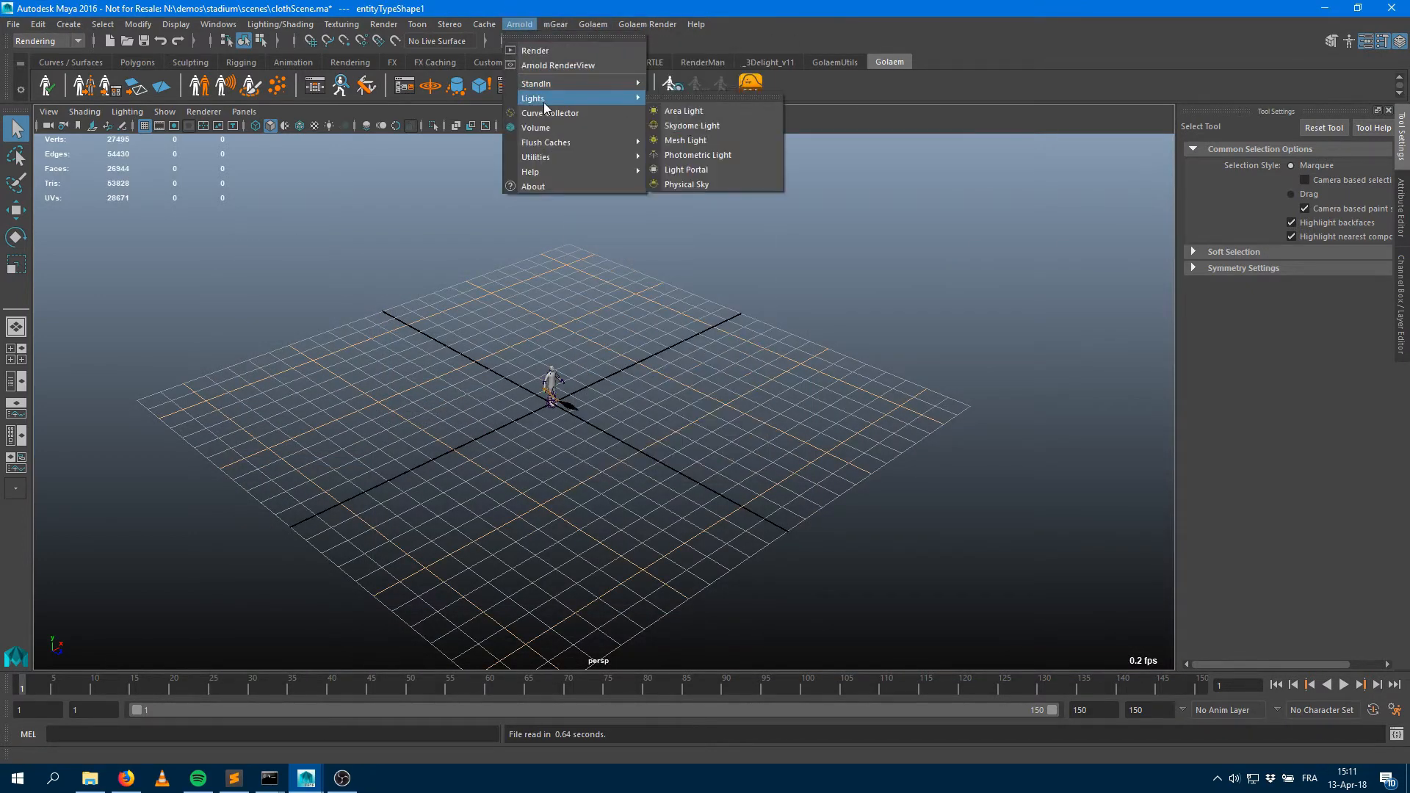
{"action": "left_click", "coordinate": [687, 128]}
{"action": "left_click_drag", "start_coordinate": [749, 416], "coordinate": [582, 372], "text": "alt"}
{"action": "middle_click_drag", "start_coordinate": [583, 372], "coordinate": [711, 327], "text": "alt"}
{"action": "right_click_drag", "start_coordinate": [711, 328], "coordinate": [646, 374], "text": "alt"}
{"action": "left_click_drag", "start_coordinate": [647, 374], "coordinate": [643, 414], "text": "alt"}
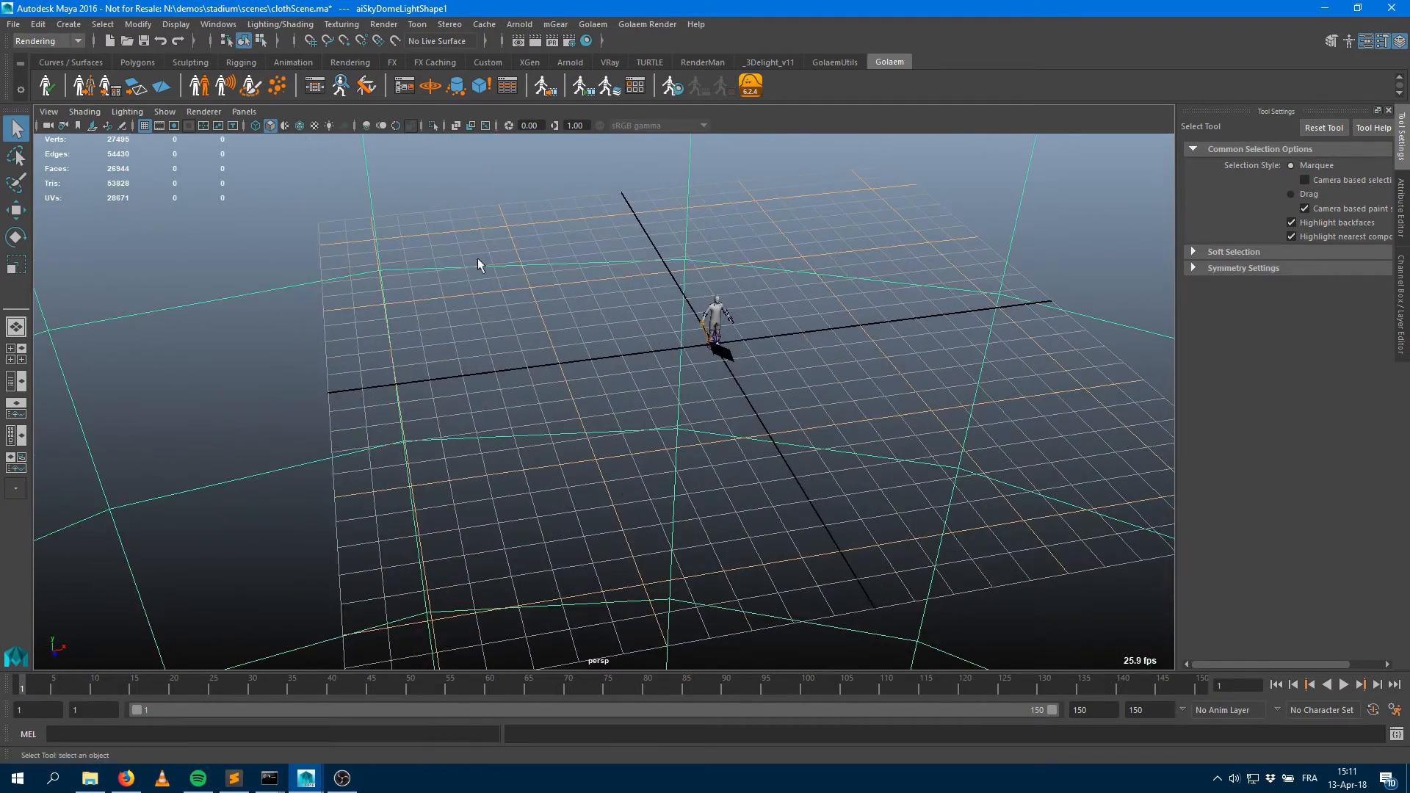
Place a population tool on the grid beside the character, with 134 slots in 8 columns and a slot distance of 1.381
{"action": "left_click", "coordinate": [502, 365]}
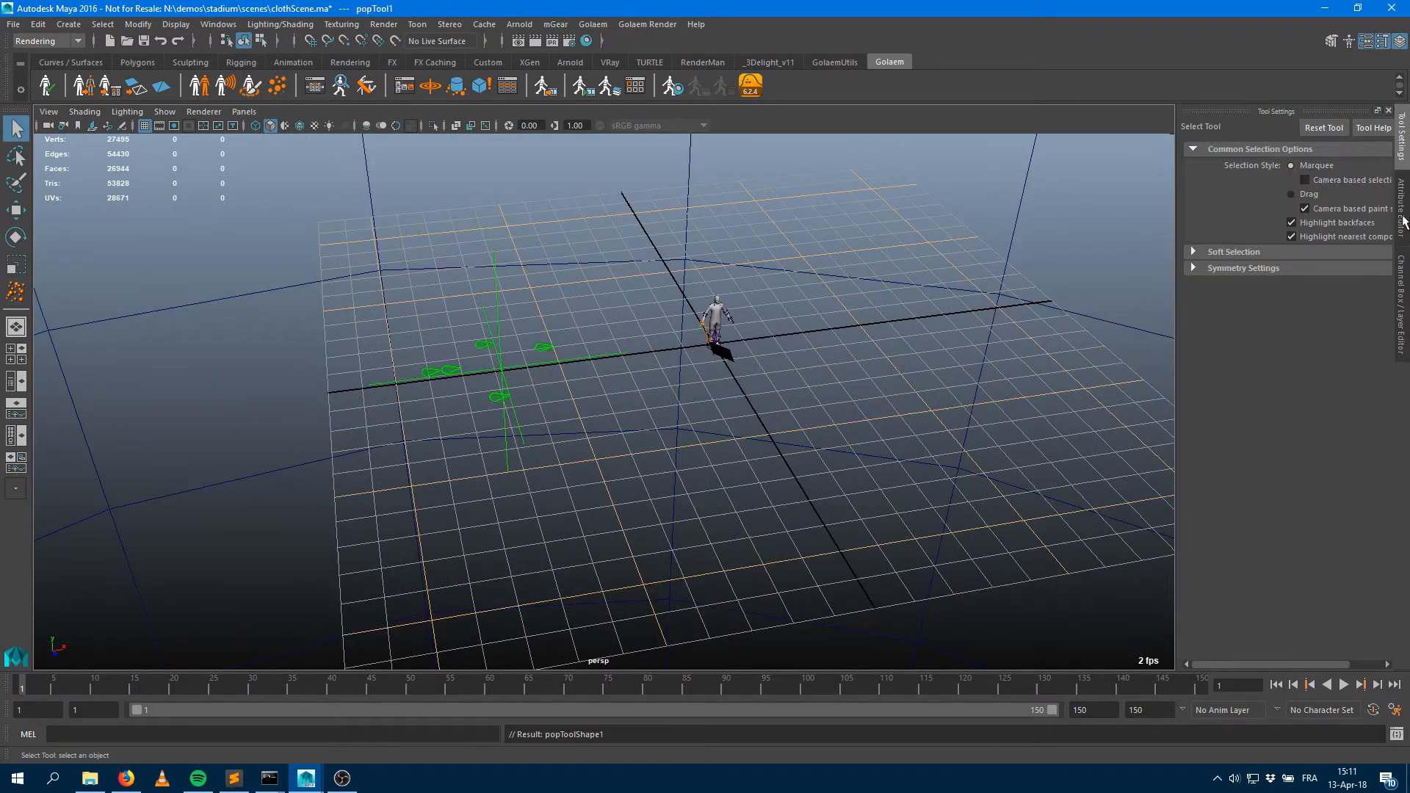
{"action": "left_click", "coordinate": [1403, 222]}
{"action": "left_click_drag", "start_coordinate": [500, 364], "coordinate": [315, 382], "text": "alt"}
{"action": "right_click_drag", "start_coordinate": [595, 333], "coordinate": [991, 328], "text": "alt"}
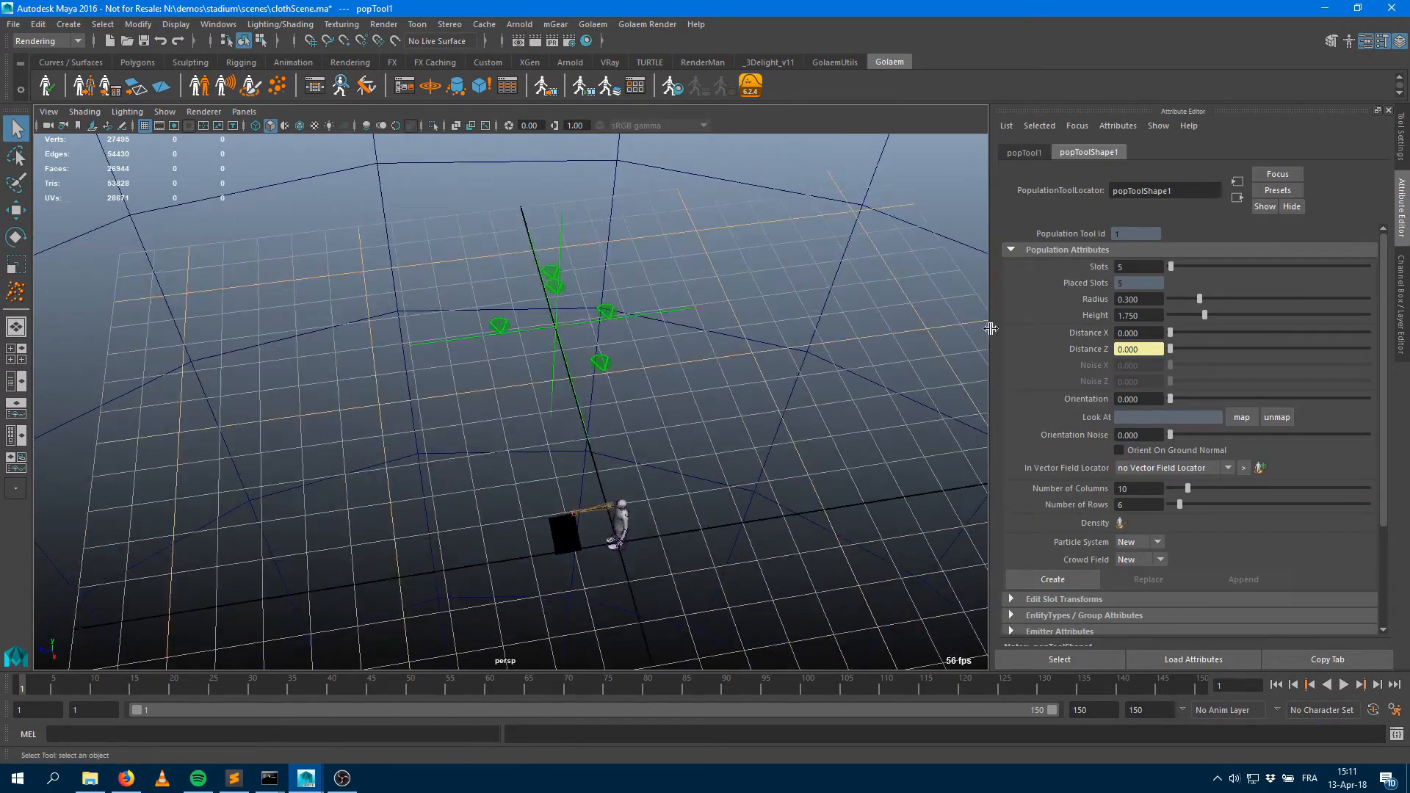
{"action": "mouse_move", "coordinate": [1180, 504]}
{"action": "left_mouse_down"}
{"action": "mouse_move", "coordinate": [1201, 495]}
{"action": "mouse_move", "coordinate": [1184, 504]}
{"action": "mouse_move", "coordinate": [1184, 488]}
{"action": "left_mouse_up"}
{"action": "left_click_drag", "start_coordinate": [1171, 266], "coordinate": [1197, 266]}
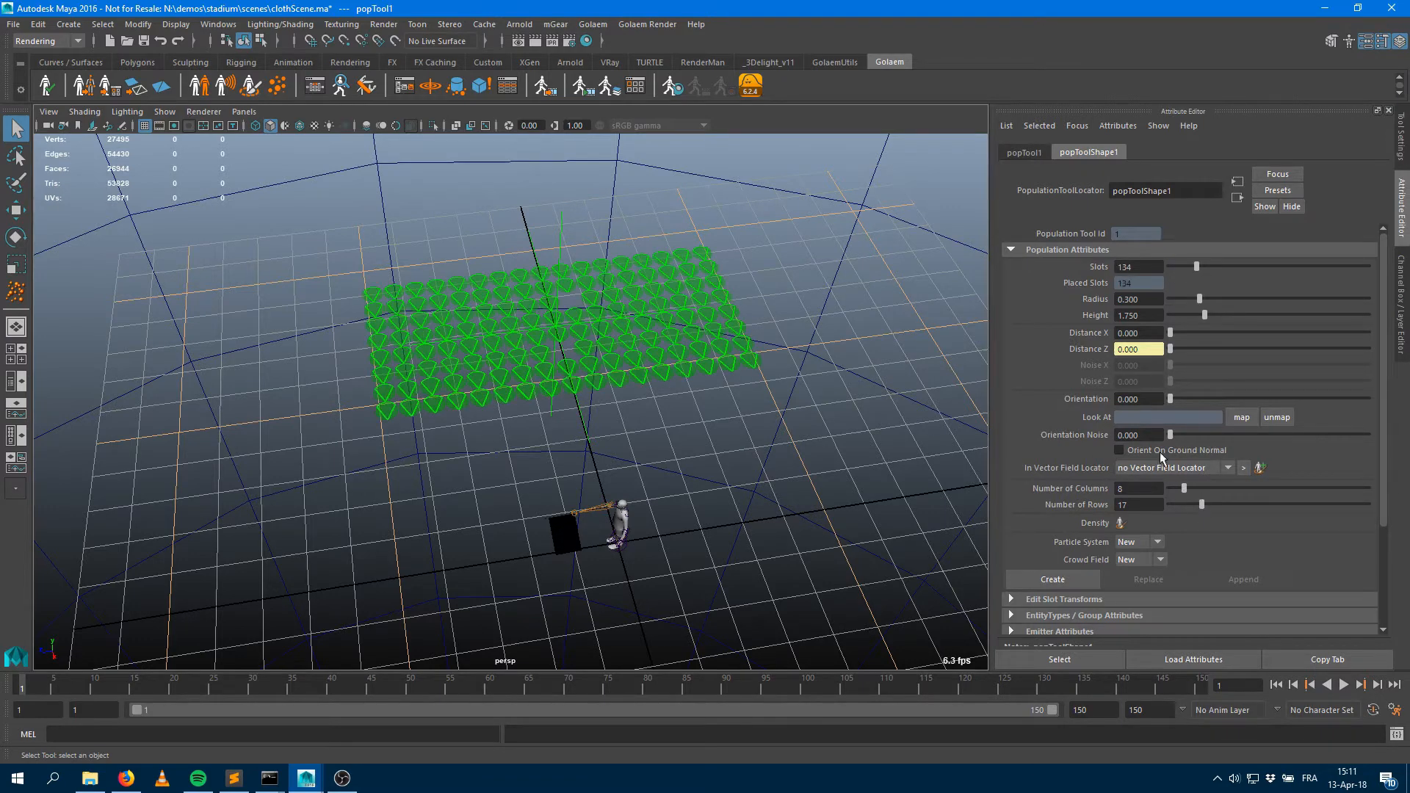
{"action": "left_click_drag", "start_coordinate": [1178, 332], "coordinate": [1196, 333]}
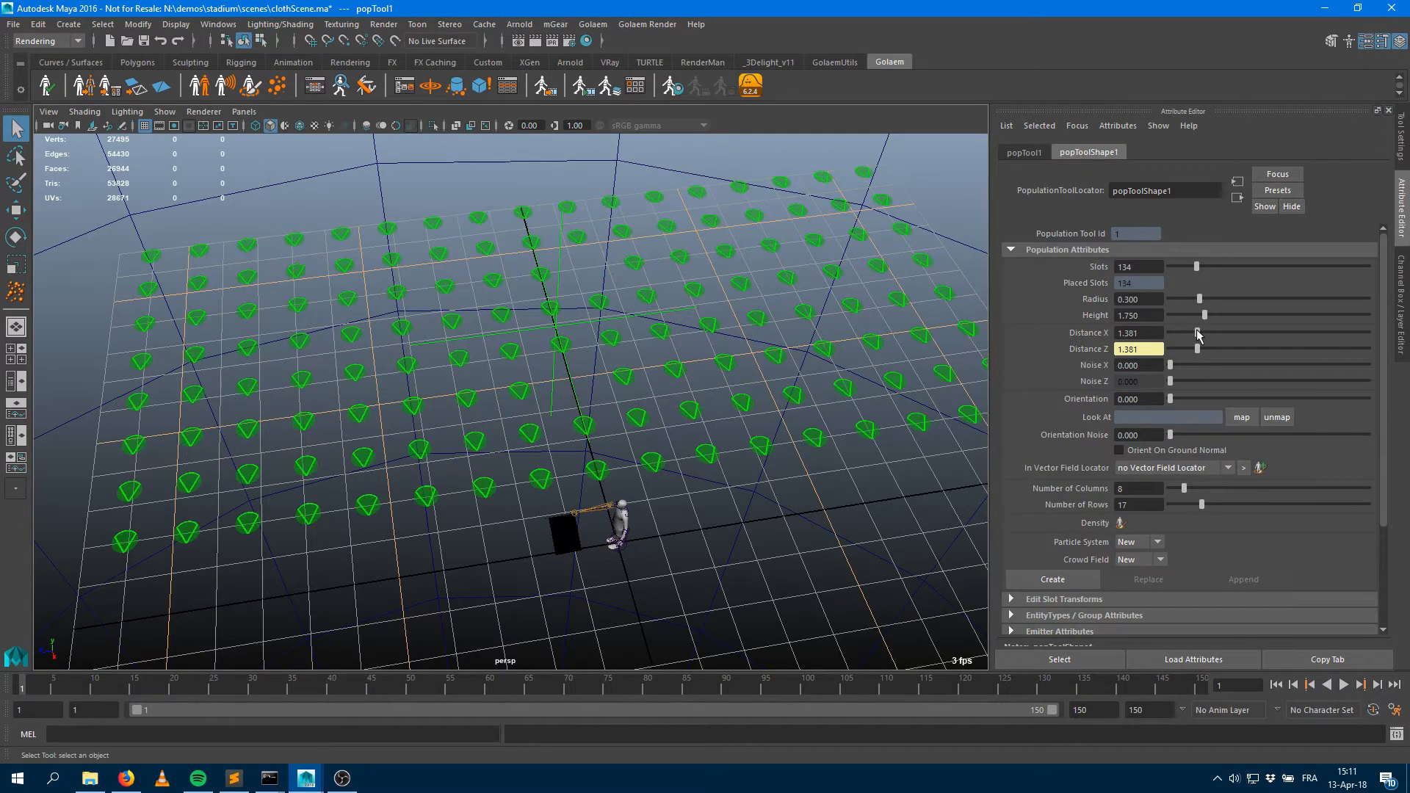
Create the crowd from the population tool, advance the simulation to frame 3, and display the characters textured
{"action": "left_click", "coordinate": [1084, 580]}
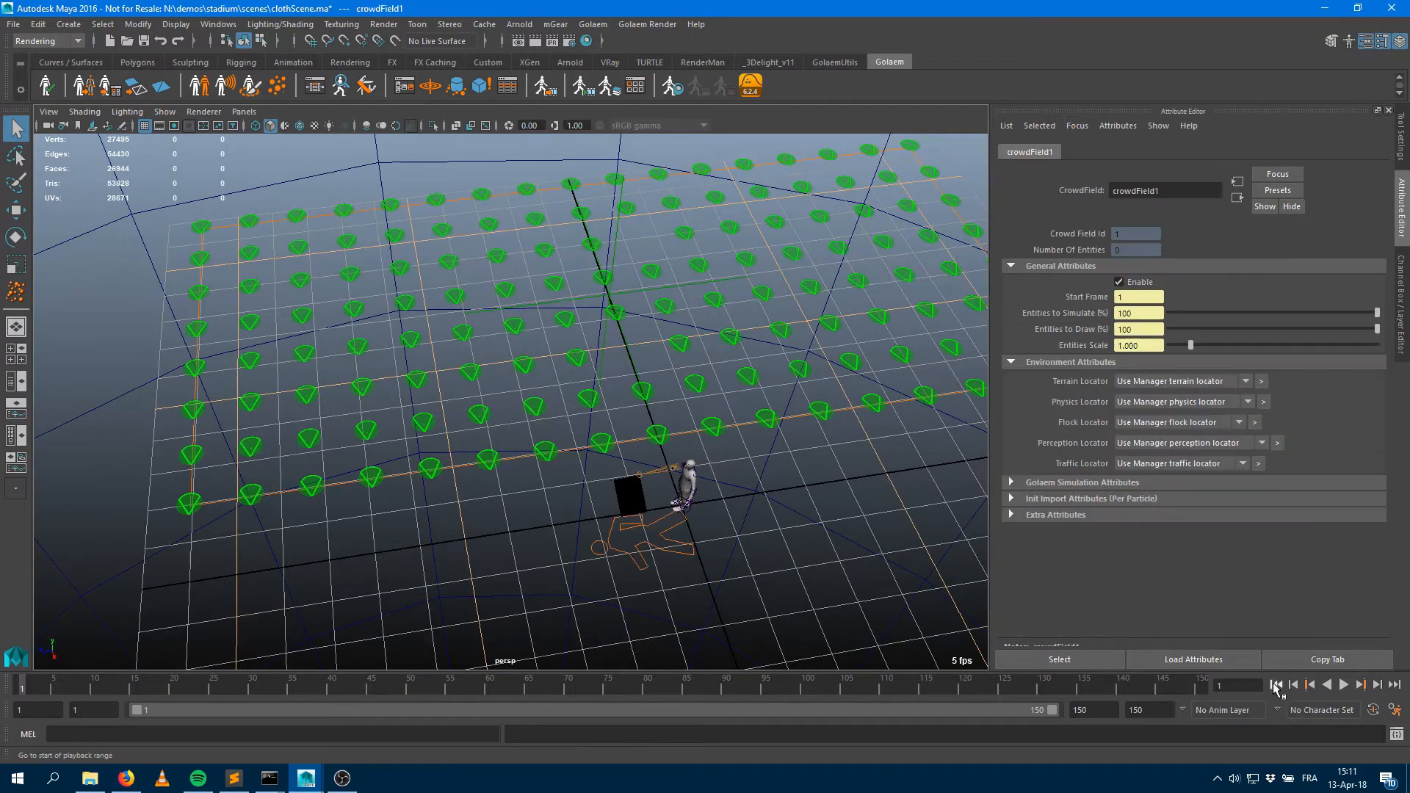
{"action": "left_click", "coordinate": [1378, 685]}
{"action": "left_click", "coordinate": [1378, 685]}
{"action": "left_click_drag", "start_coordinate": [518, 459], "coordinate": [557, 386], "text": "alt"}
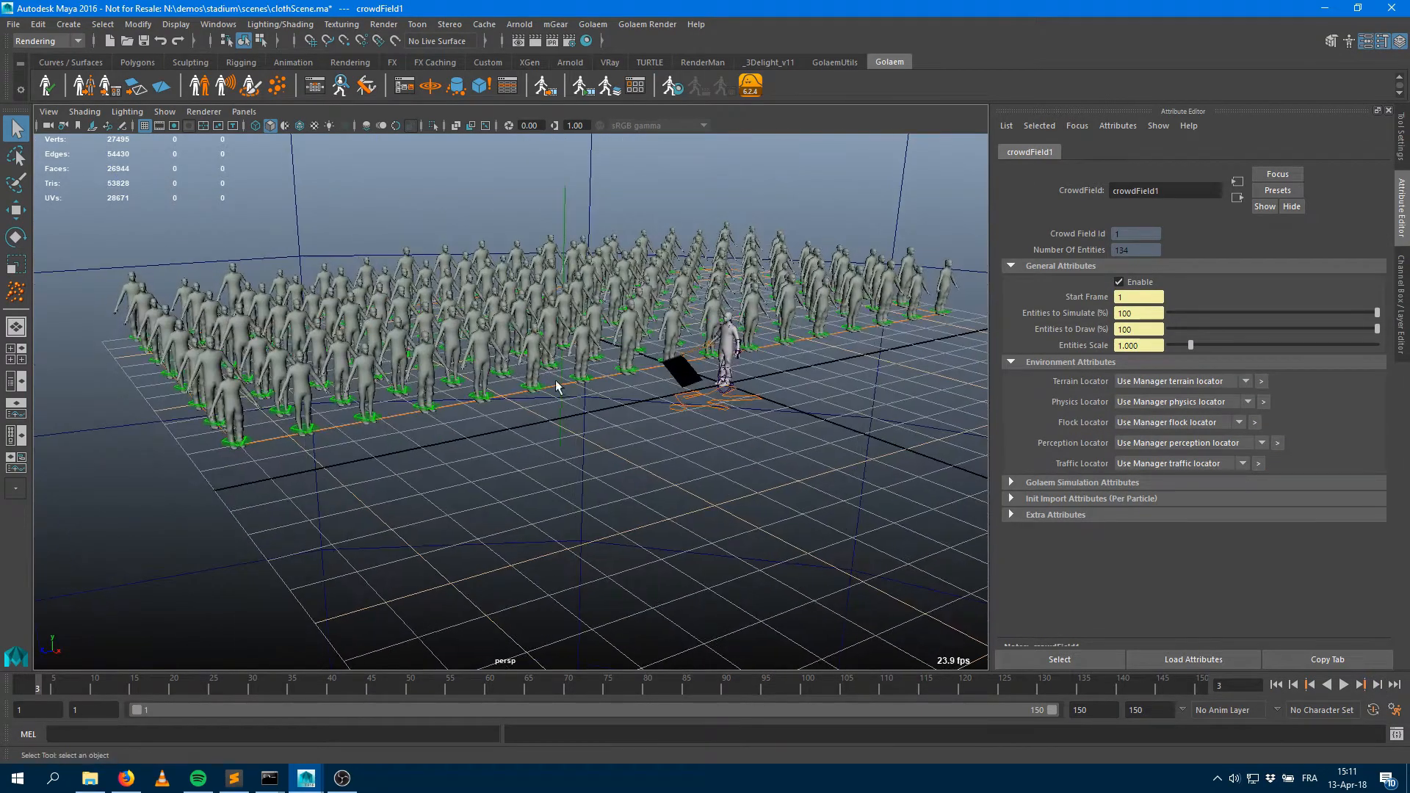
{"action": "right_click_drag", "start_coordinate": [556, 382], "coordinate": [541, 416], "text": "alt"}
{"action": "mouse_move", "coordinate": [541, 415]}
{"action": "left_mouse_down", "text": "alt"}
{"action": "mouse_move", "coordinate": [617, 403]}
{"action": "mouse_move", "coordinate": [375, 414]}
{"action": "mouse_move", "coordinate": [507, 389]}
{"action": "left_mouse_up", "text": "alt"}
{"action": "key", "text": "6"}
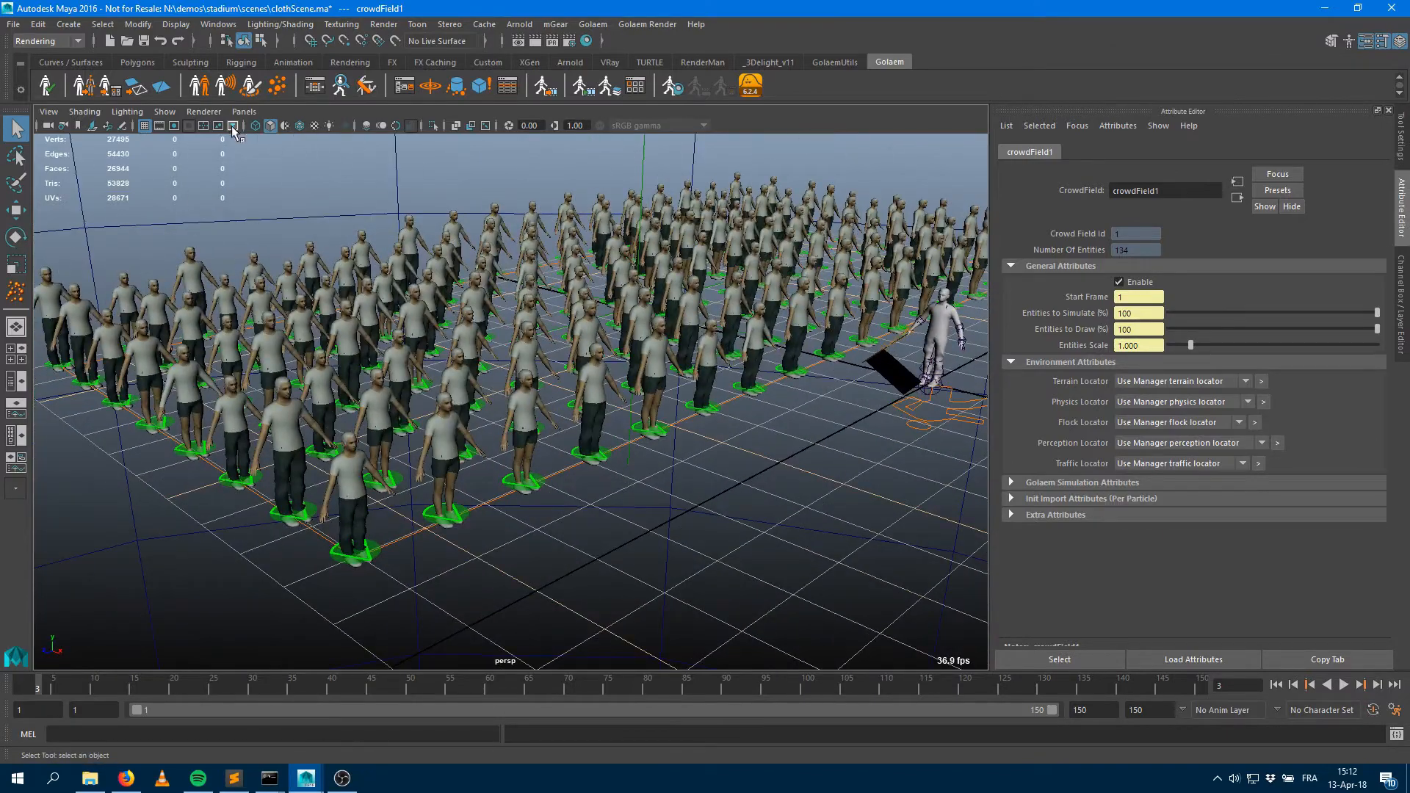
Add the DefaultFlag rendering type to entityType1 and set the Default rendering type's weight to 0
{"action": "key", "text": "shift+o"}
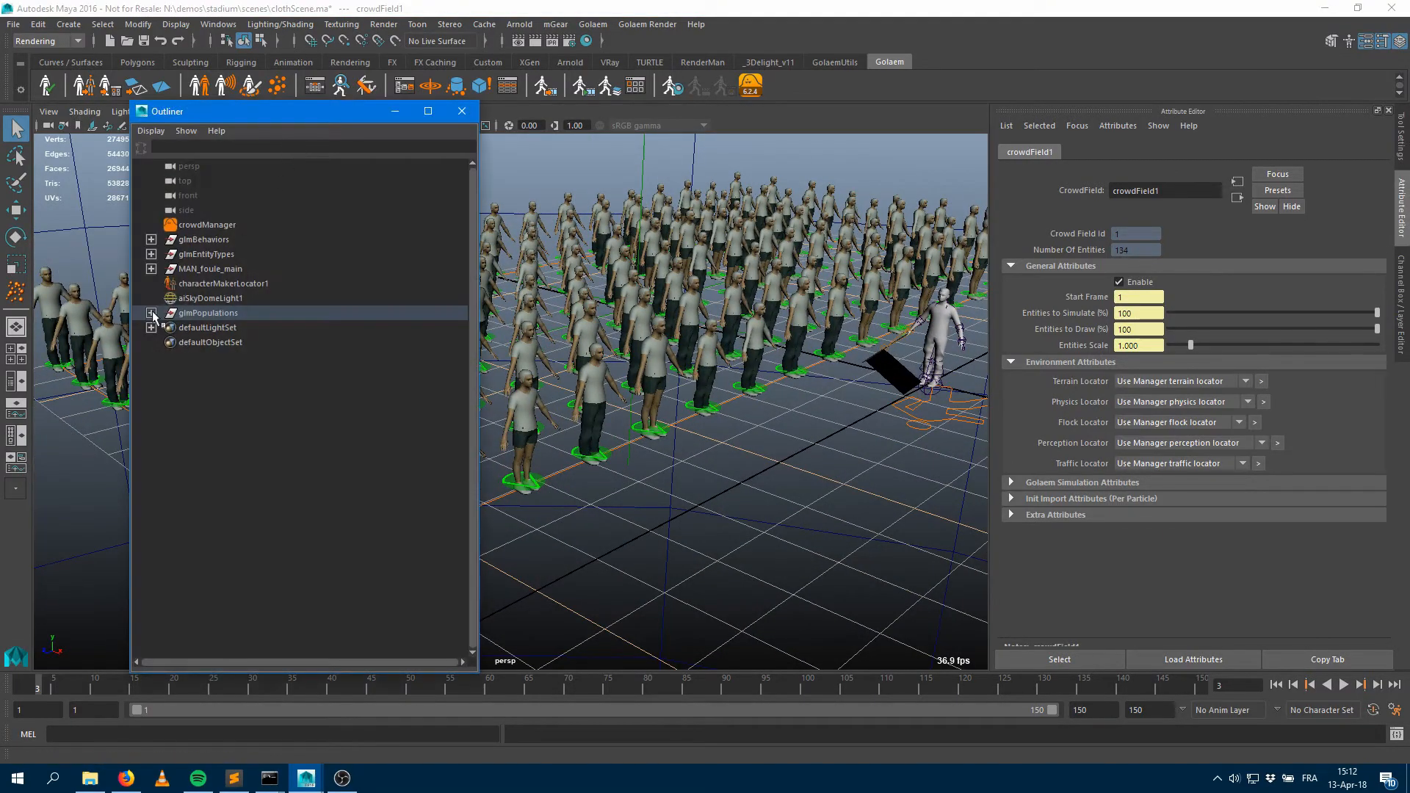
{"action": "left_click", "coordinate": [151, 254]}
{"action": "left_click", "coordinate": [215, 270]}
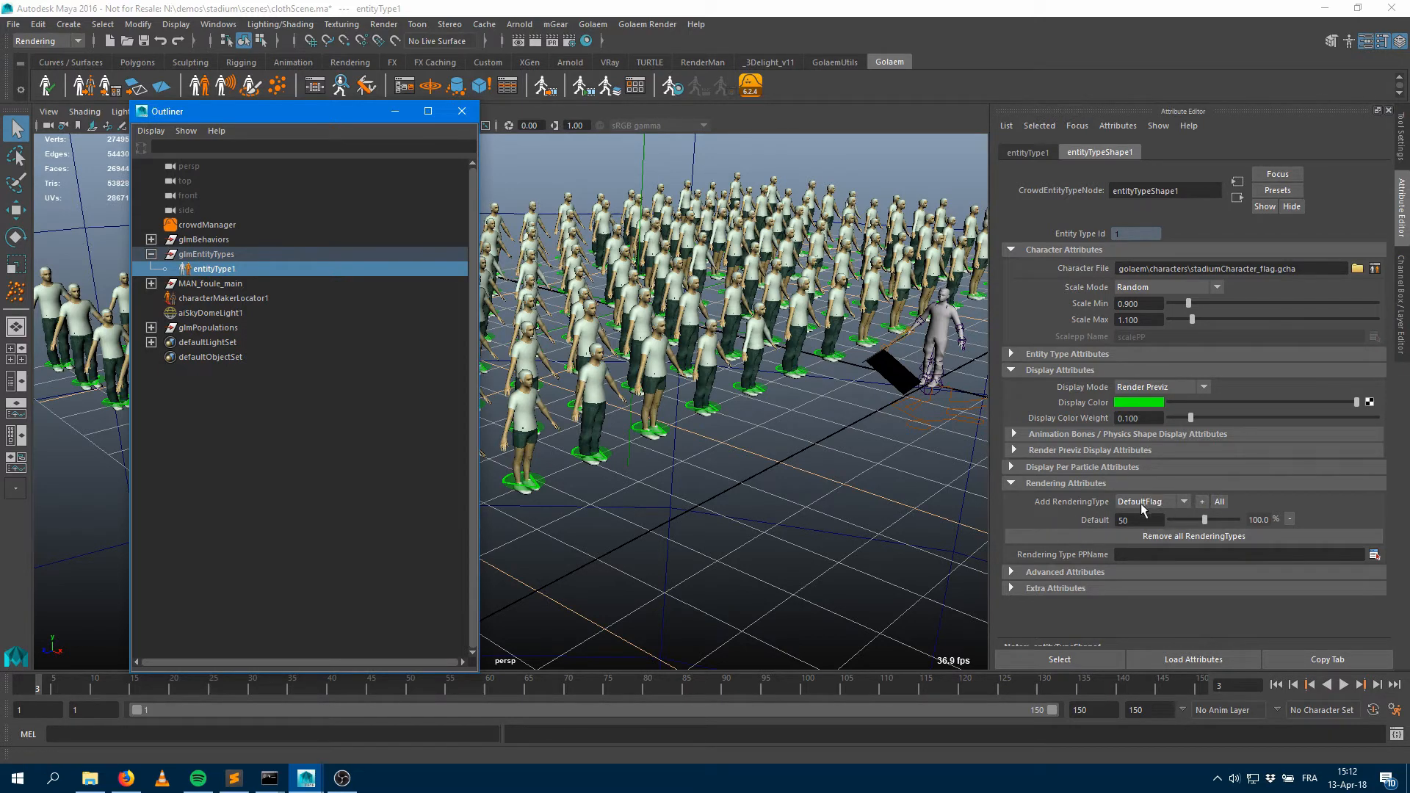
{"action": "left_click", "coordinate": [1201, 502]}
{"action": "left_click_drag", "start_coordinate": [1205, 521], "coordinate": [1152, 523]}
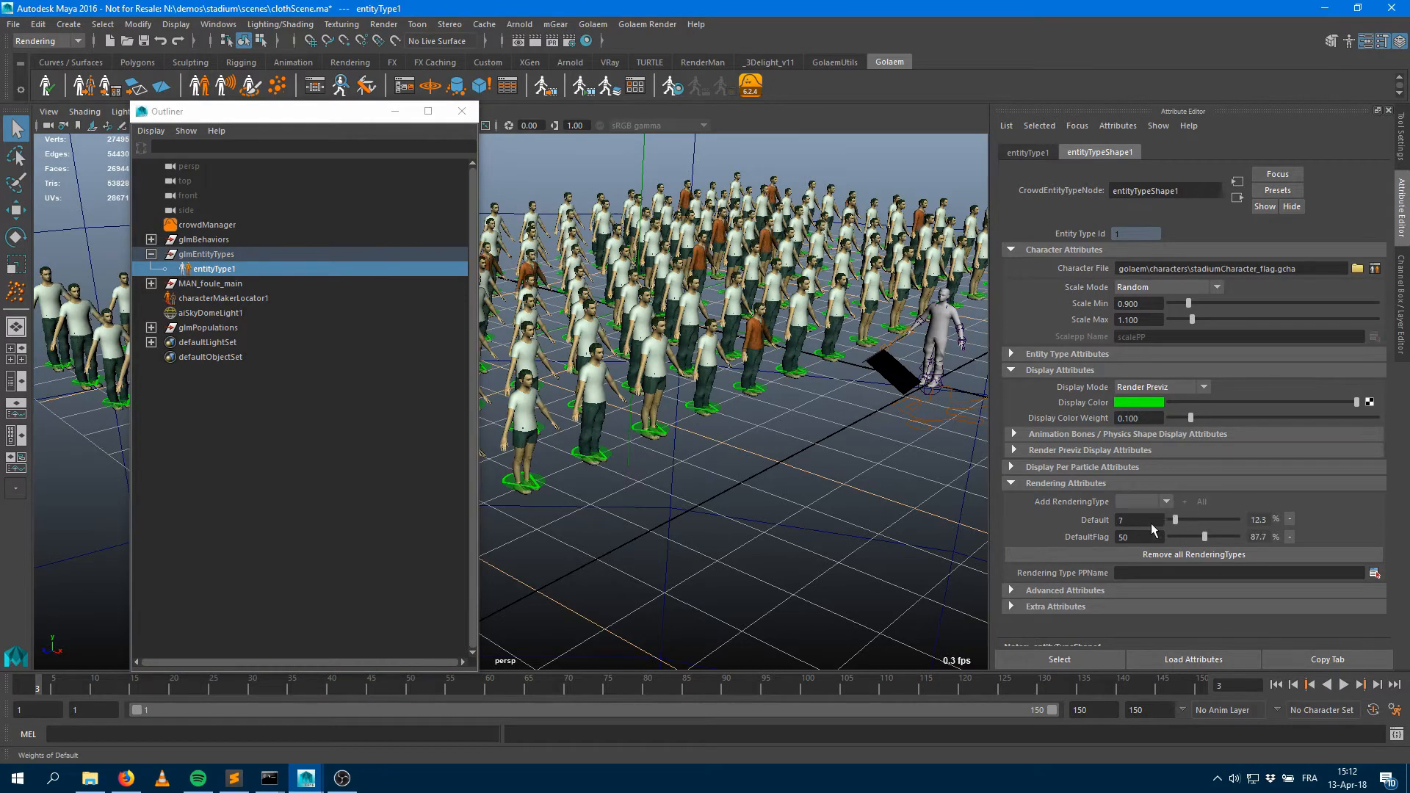
Rerun the crowd simulation from frame 1 to frame 3 and view the characters from the front
{"action": "left_click", "coordinate": [1276, 685]}
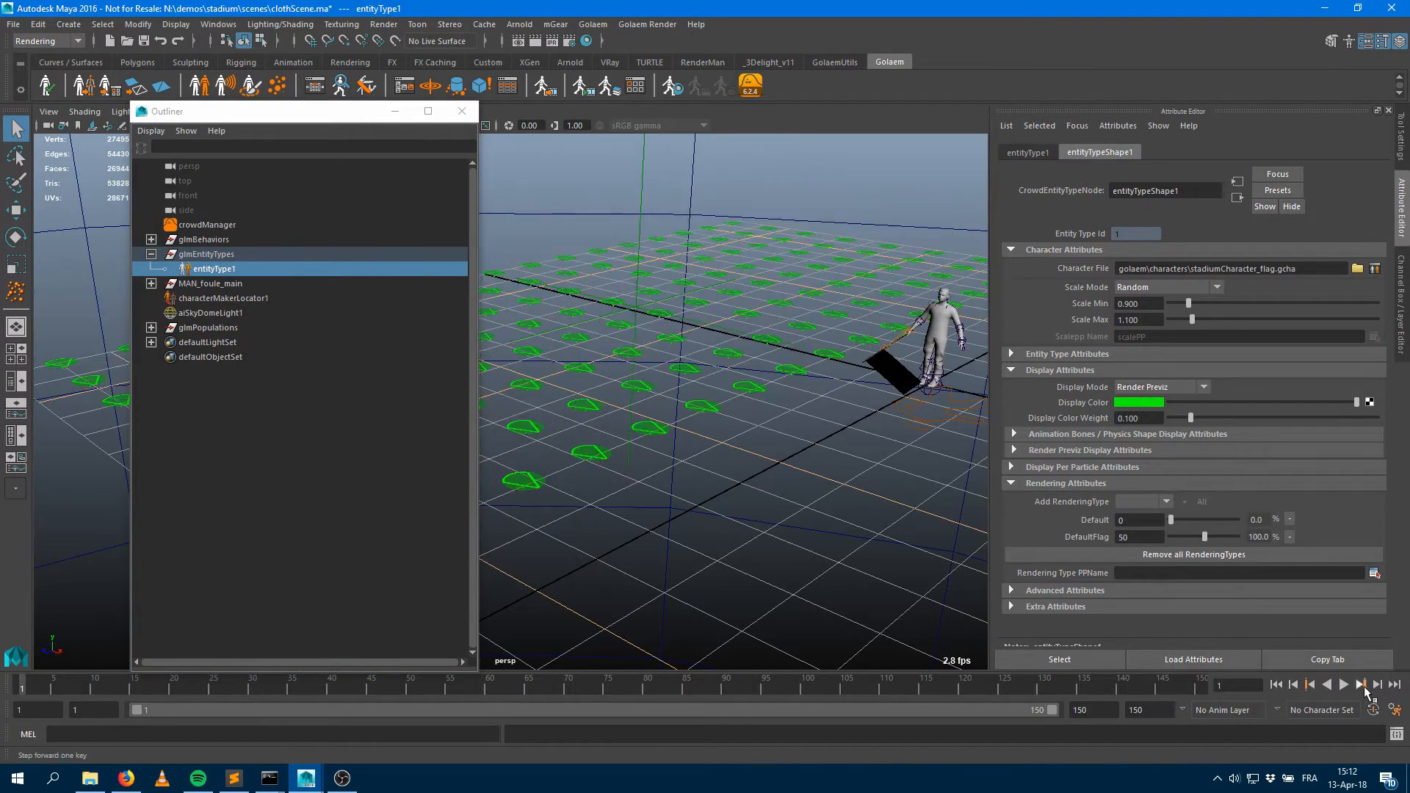
{"action": "left_click_drag", "start_coordinate": [742, 441], "coordinate": [762, 413], "text": "alt"}
{"action": "left_click_drag", "start_coordinate": [892, 426], "coordinate": [1270, 510], "text": "alt"}
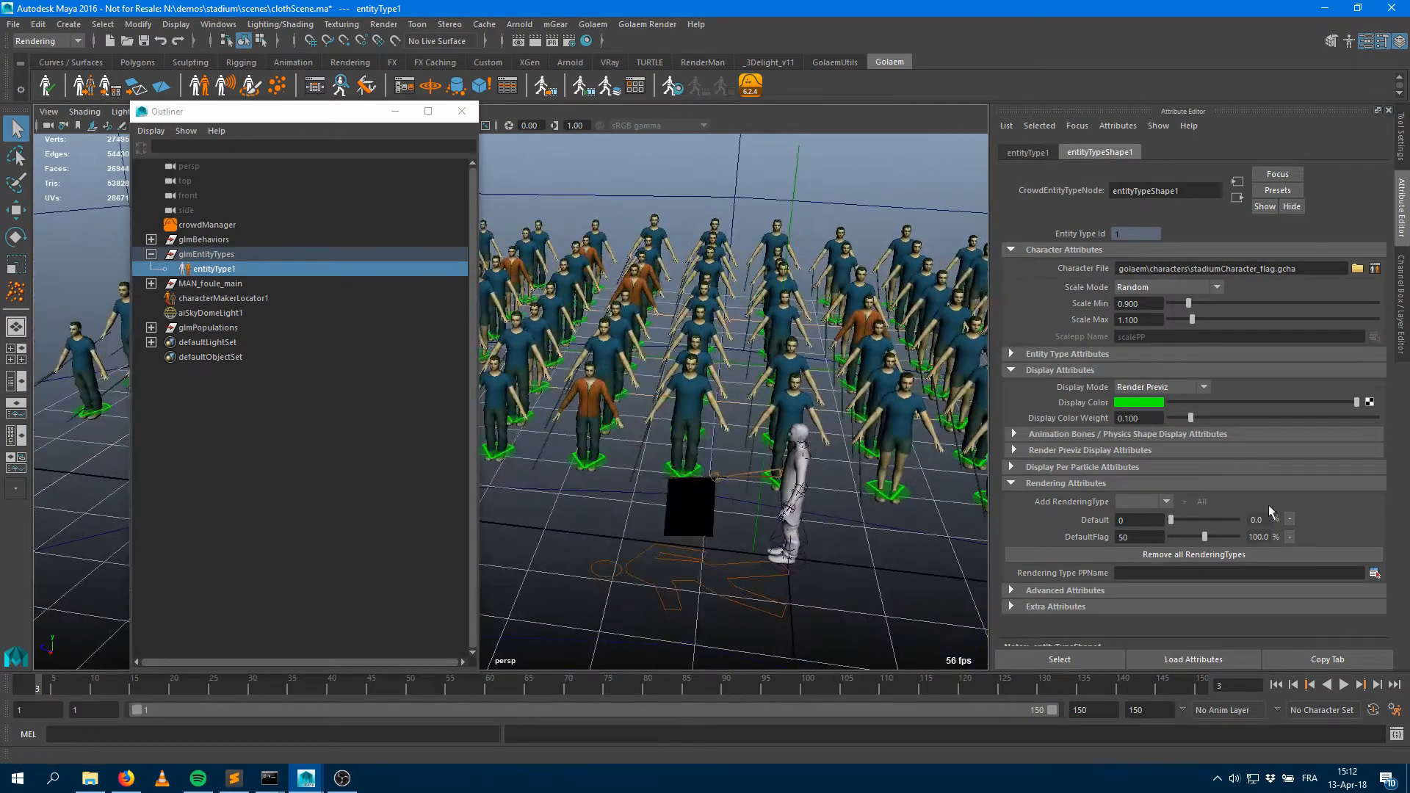
Enable Two Sided in entityType1's render previz display so the flags show, and close the Outliner
{"action": "left_click", "coordinate": [1054, 451]}
{"action": "left_click", "coordinate": [1122, 483]}
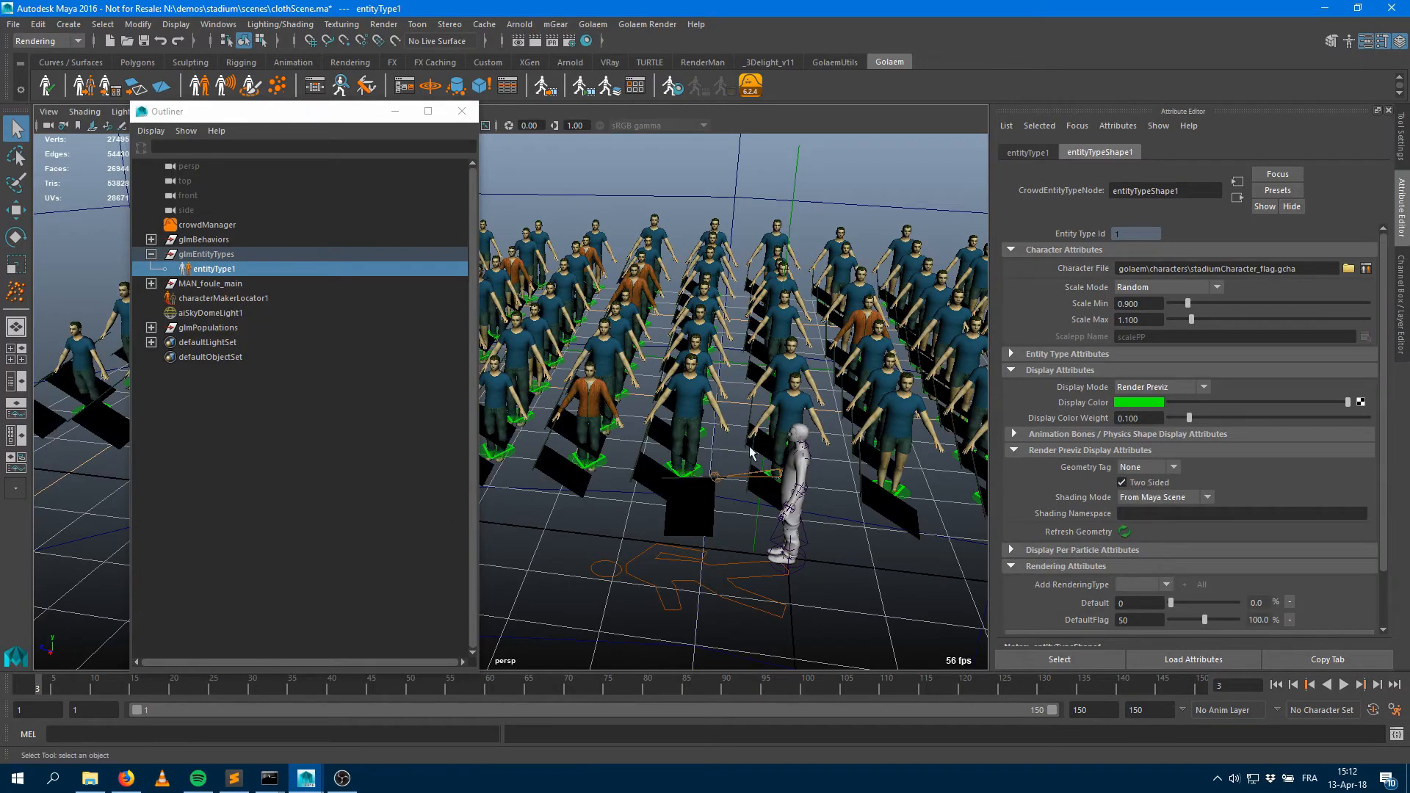
{"action": "left_click_drag", "start_coordinate": [918, 455], "coordinate": [812, 435], "text": "alt"}
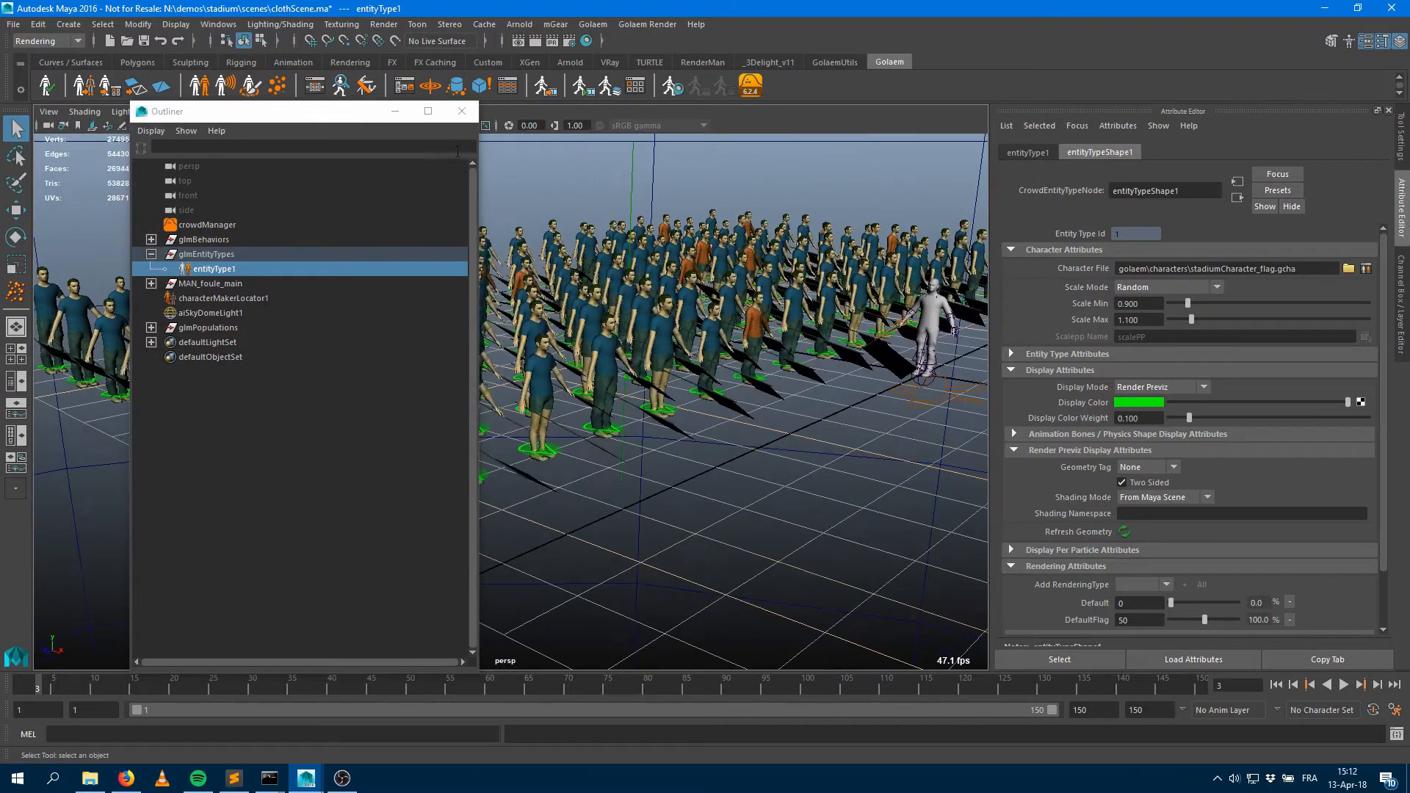
{"action": "left_click", "coordinate": [462, 111]}
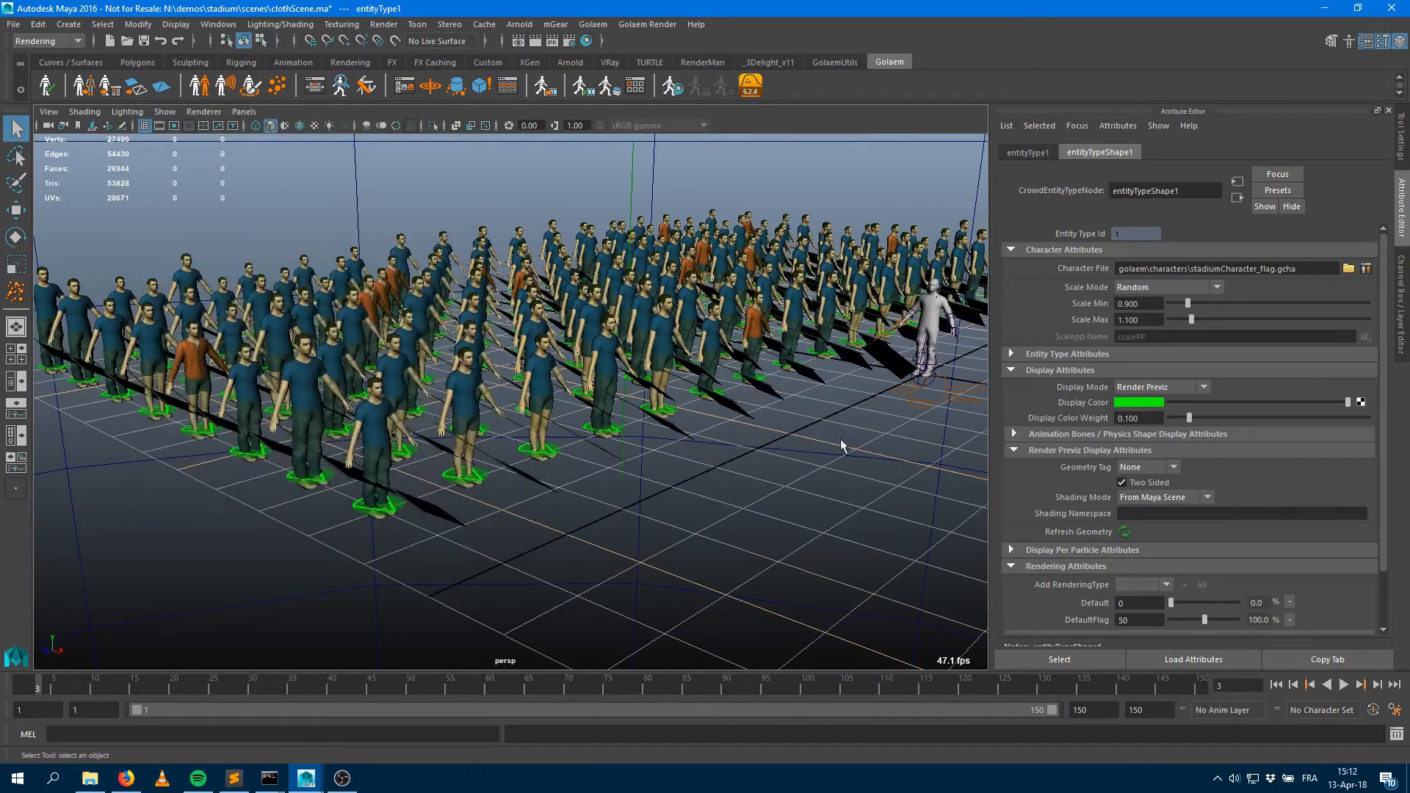
In the entity type's behavior container, add an ApexCloth behavior between start and end, and minimize the Behavior Editor
{"action": "left_click", "coordinate": [315, 86]}
{"action": "left_click", "coordinate": [1163, 117]}
{"action": "double_click", "coordinate": [1164, 117]}
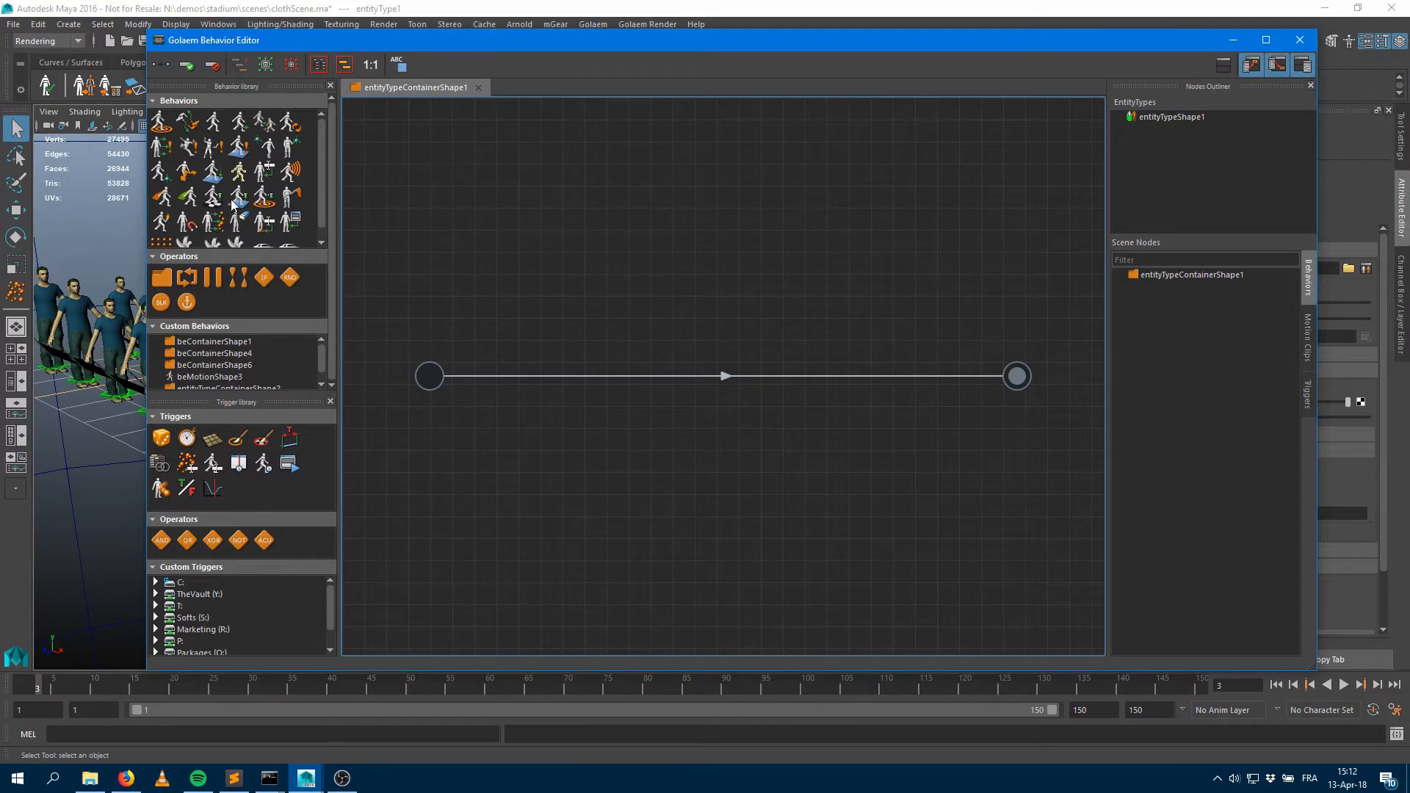
{"action": "left_click_drag", "start_coordinate": [230, 214], "coordinate": [597, 210]}
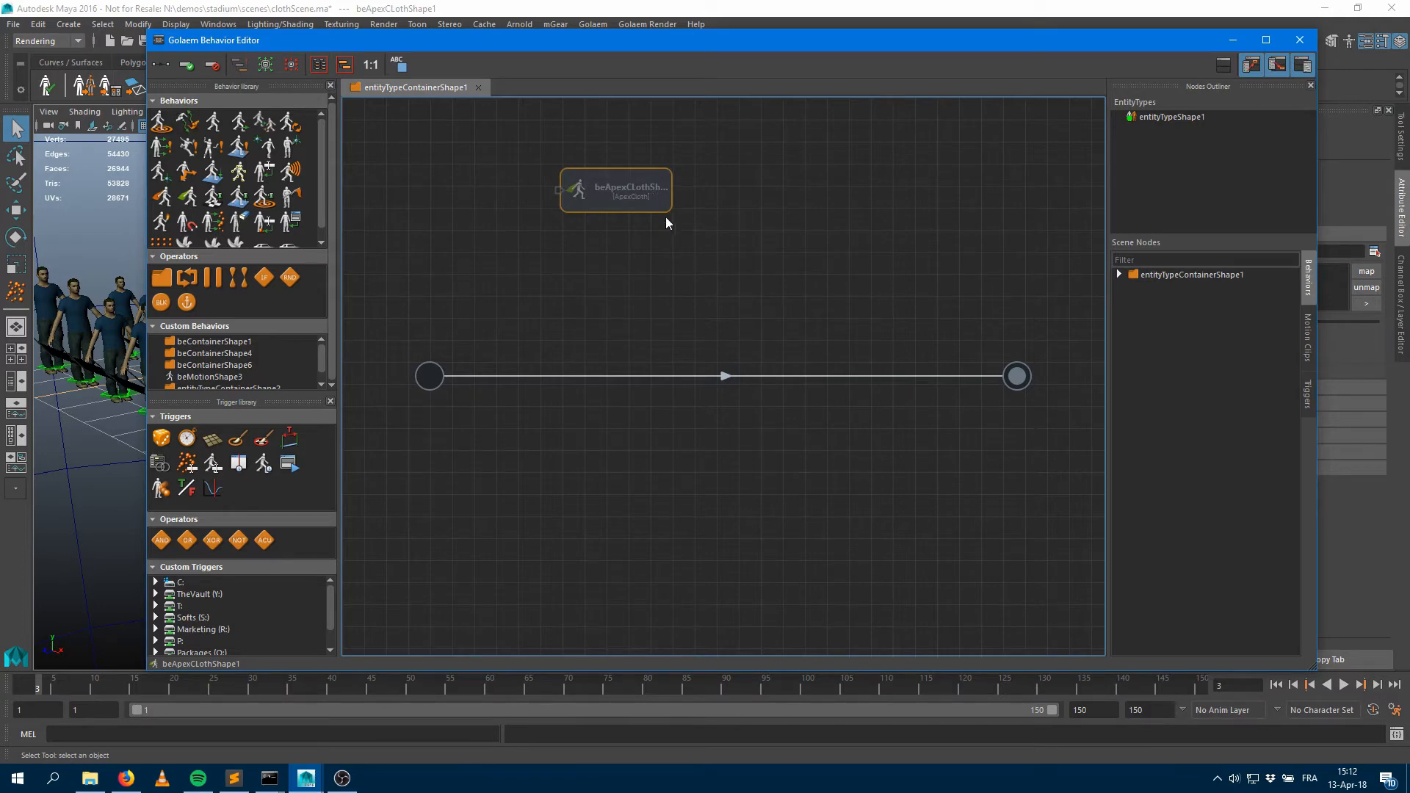
{"action": "left_click_drag", "start_coordinate": [645, 208], "coordinate": [726, 385]}
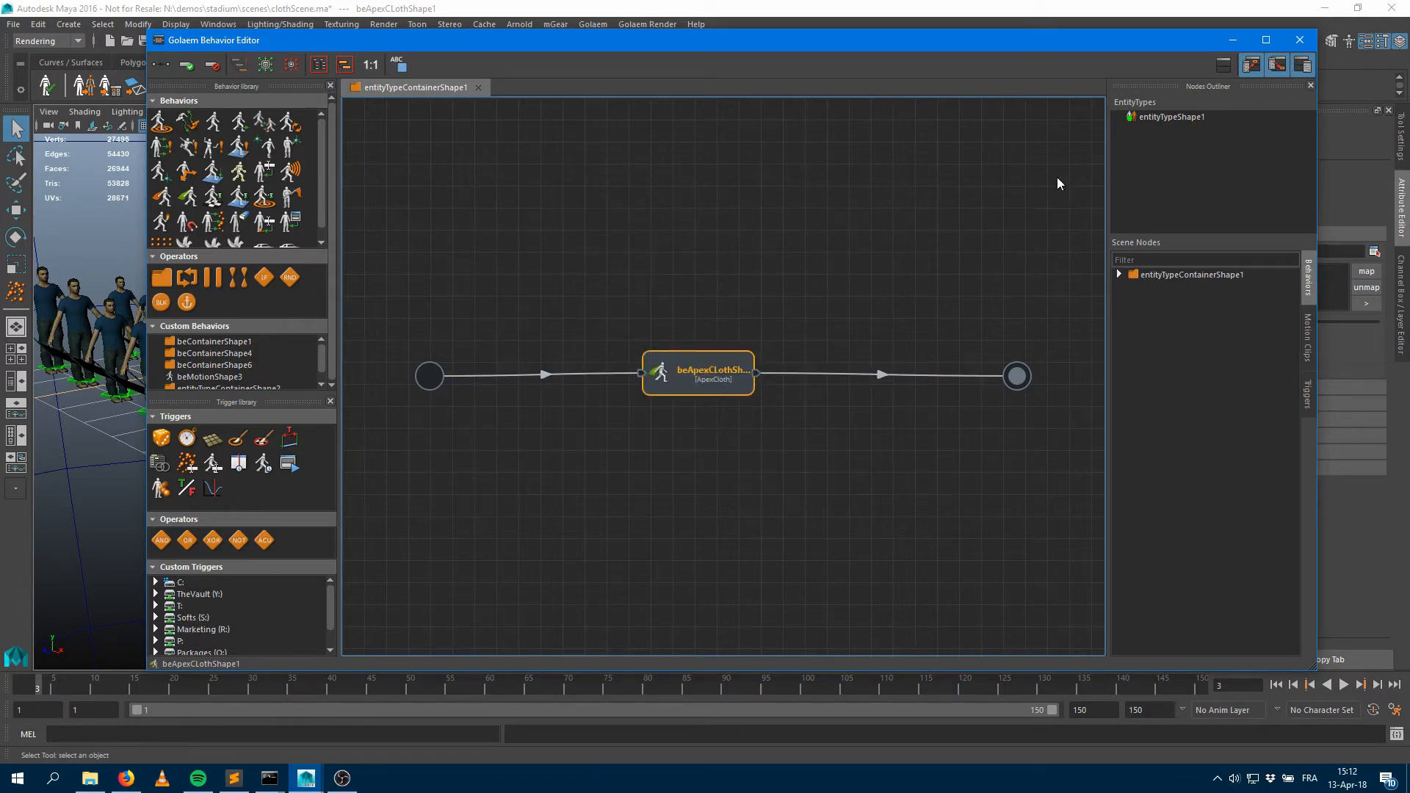
{"action": "left_click", "coordinate": [1237, 40]}
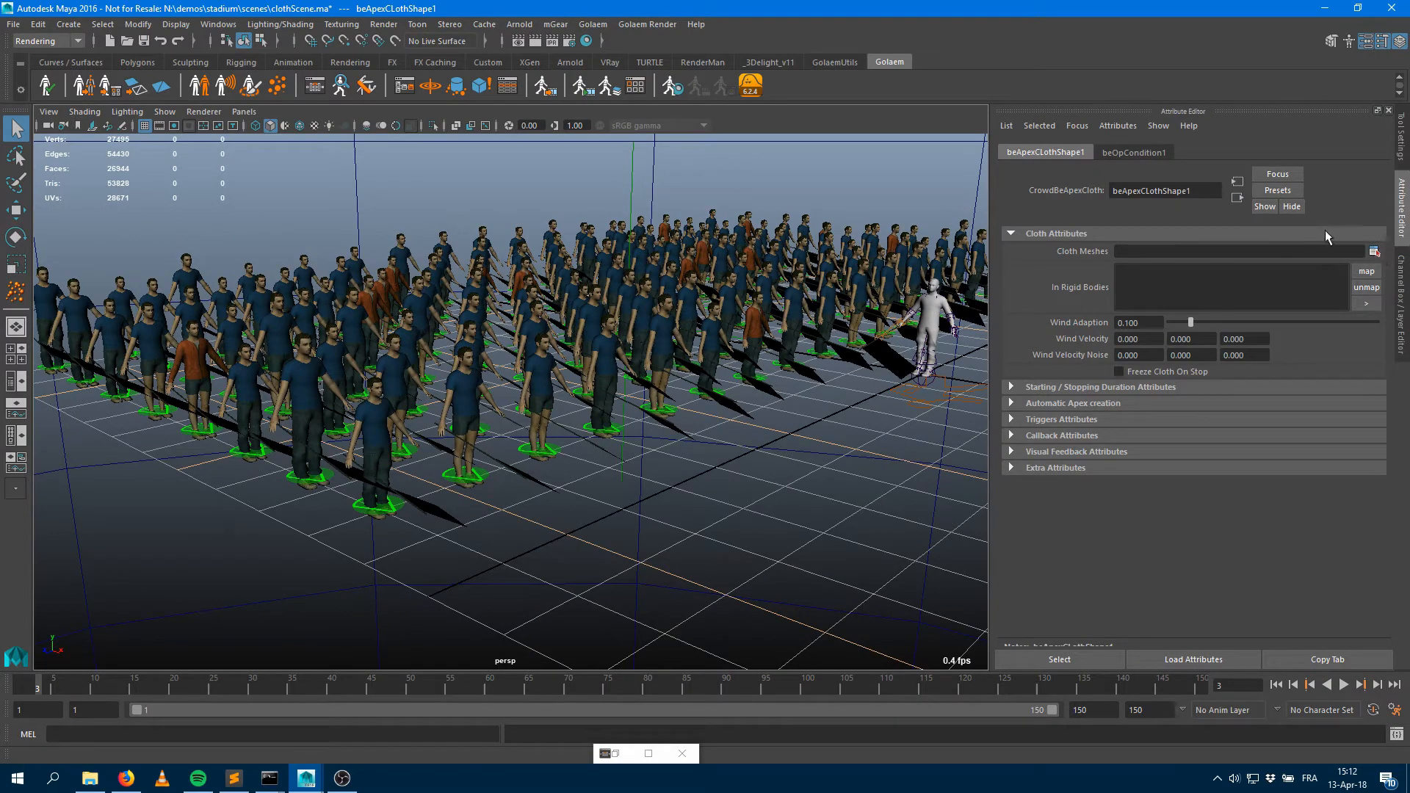
Set the ApexCloth behavior's cloth mesh to MAN_MD_ClothFlag and its cloth vertices bone list to Flag
{"action": "left_click", "coordinate": [1375, 251]}
{"action": "double_click", "coordinate": [1142, 350]}
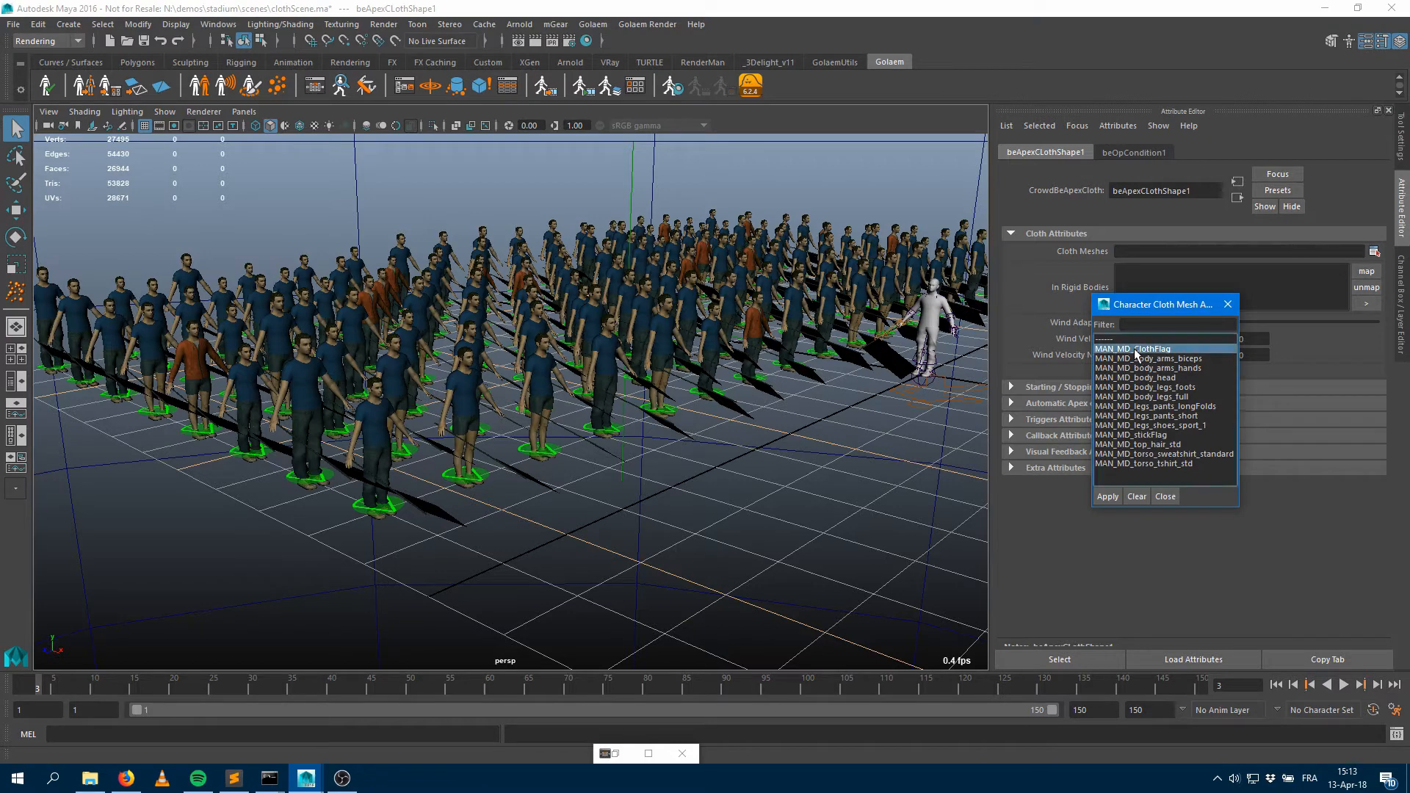
{"action": "left_click", "coordinate": [1060, 402]}
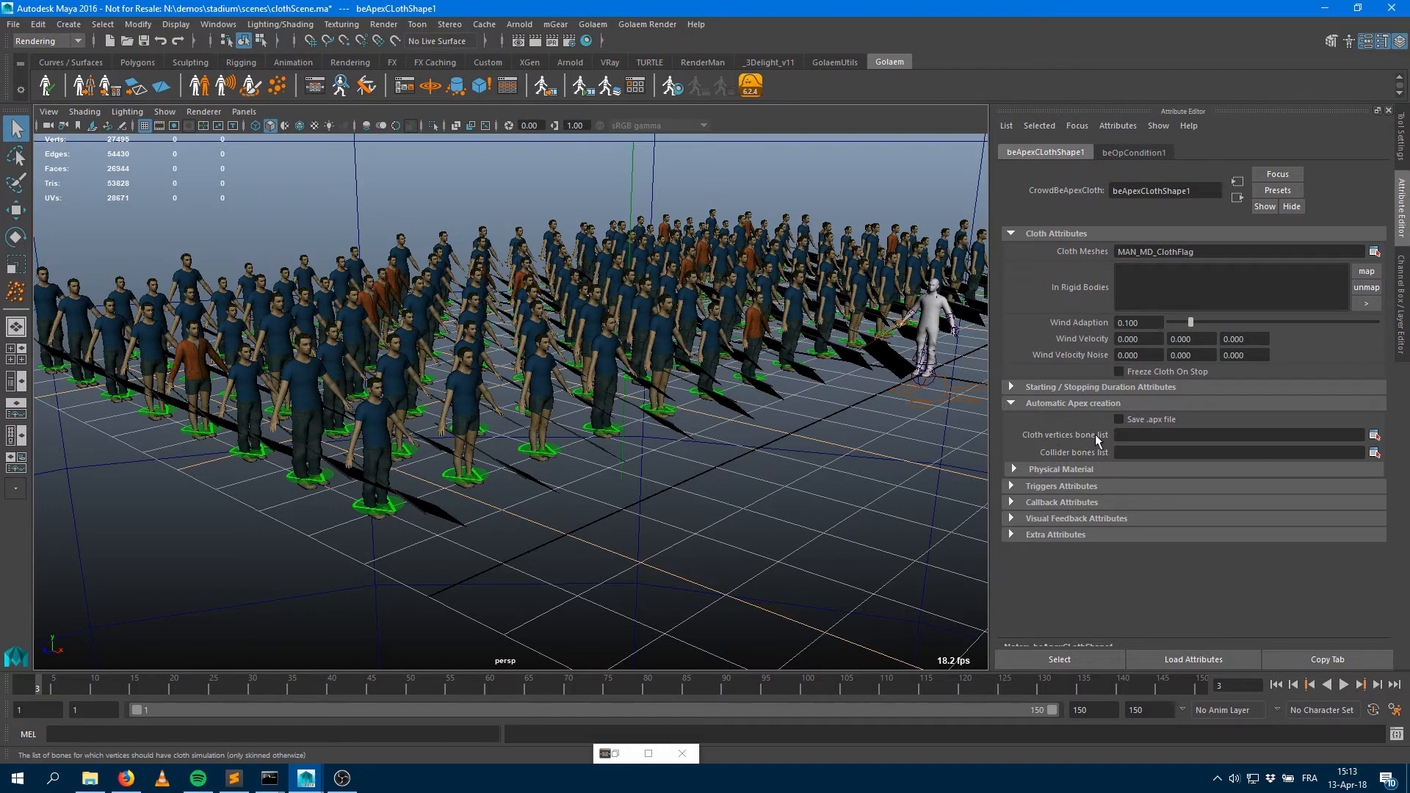
{"action": "left_click", "coordinate": [1375, 436]}
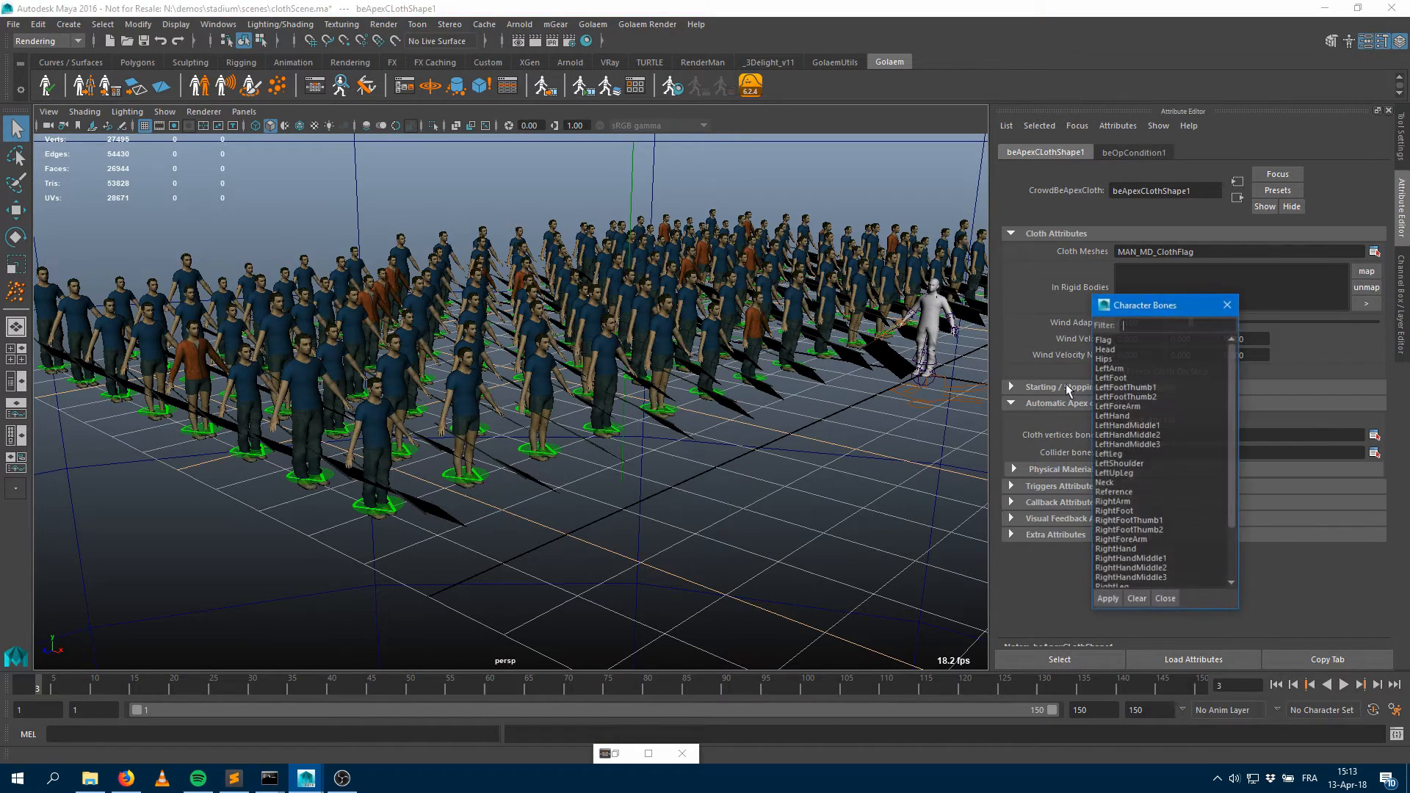
{"action": "double_click", "coordinate": [1104, 339]}
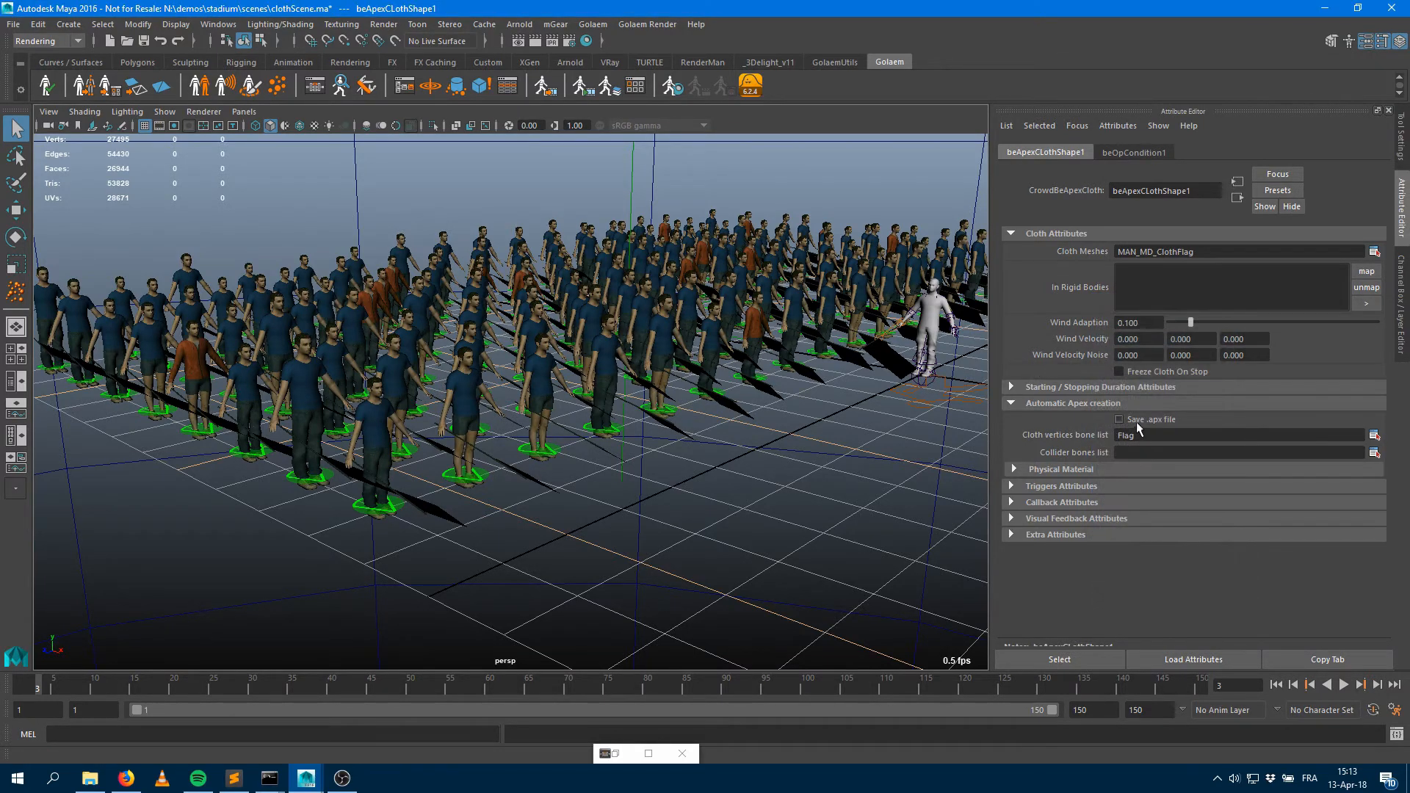
{"action": "left_click_drag", "start_coordinate": [720, 395], "coordinate": [576, 470], "text": "alt"}
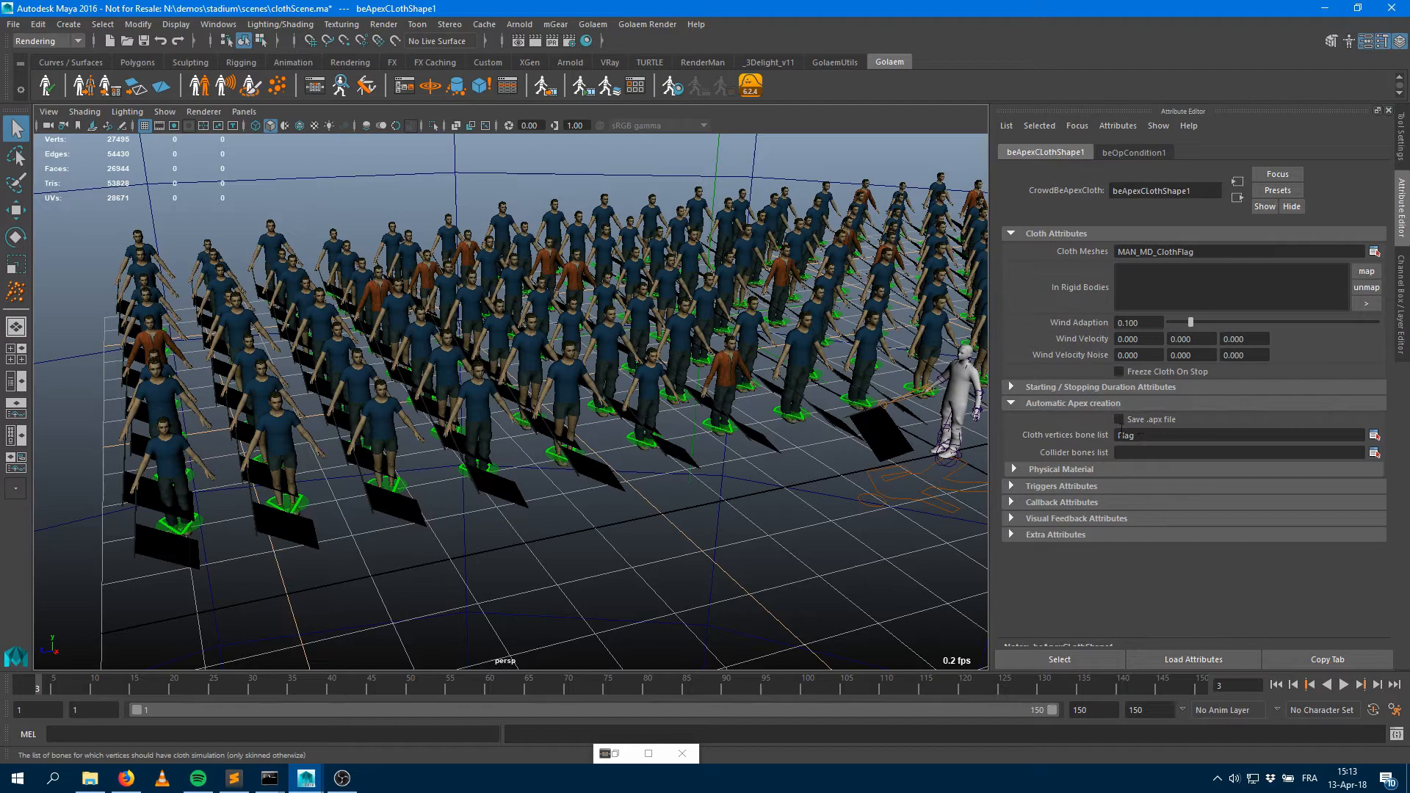
Run the cloth simulation from the first frame to frame 122 and watch the flags from the front
{"action": "left_click", "coordinate": [1279, 684]}
{"action": "left_click", "coordinate": [1344, 686]}
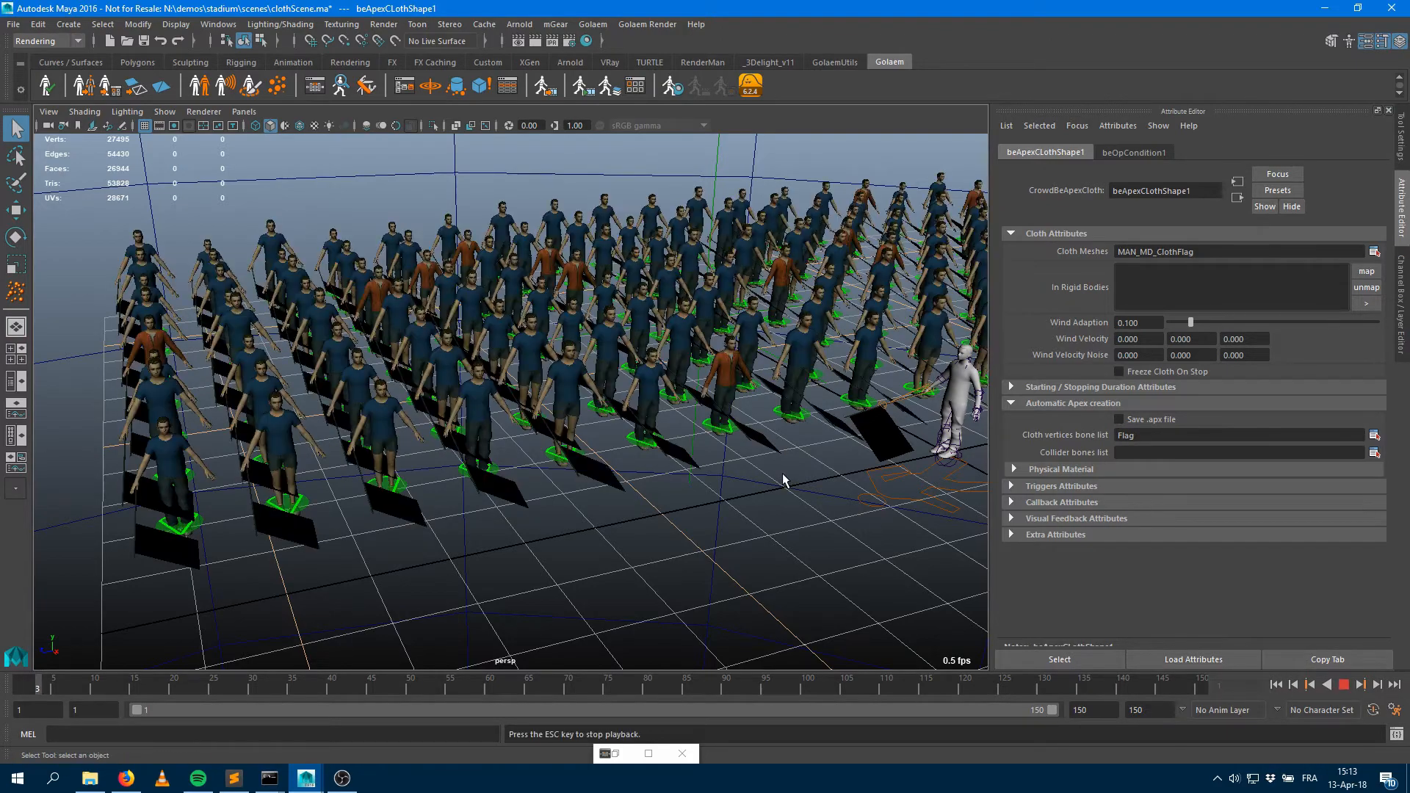
{"action": "left_click_drag", "start_coordinate": [775, 474], "coordinate": [687, 474], "text": "alt"}
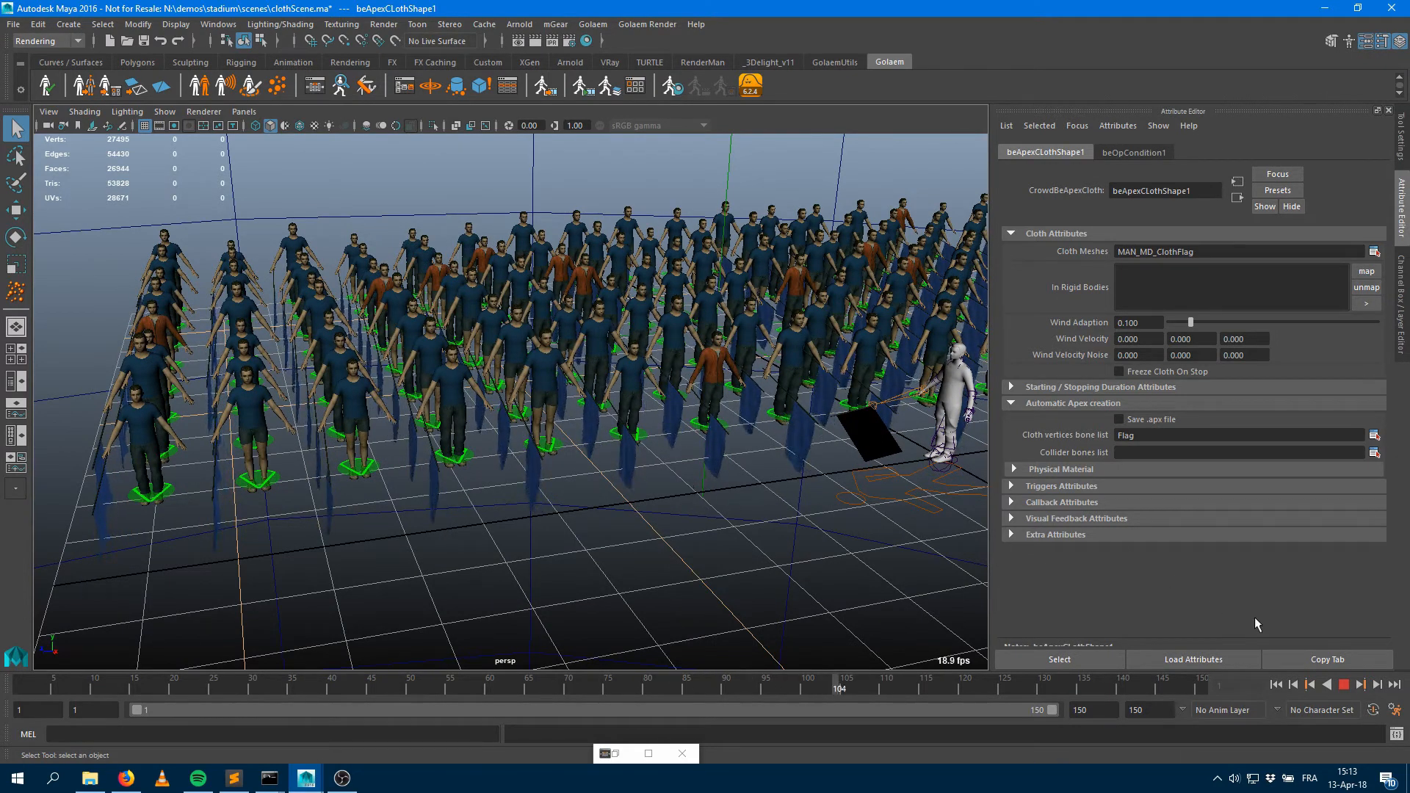
{"action": "left_click", "coordinate": [1344, 684]}
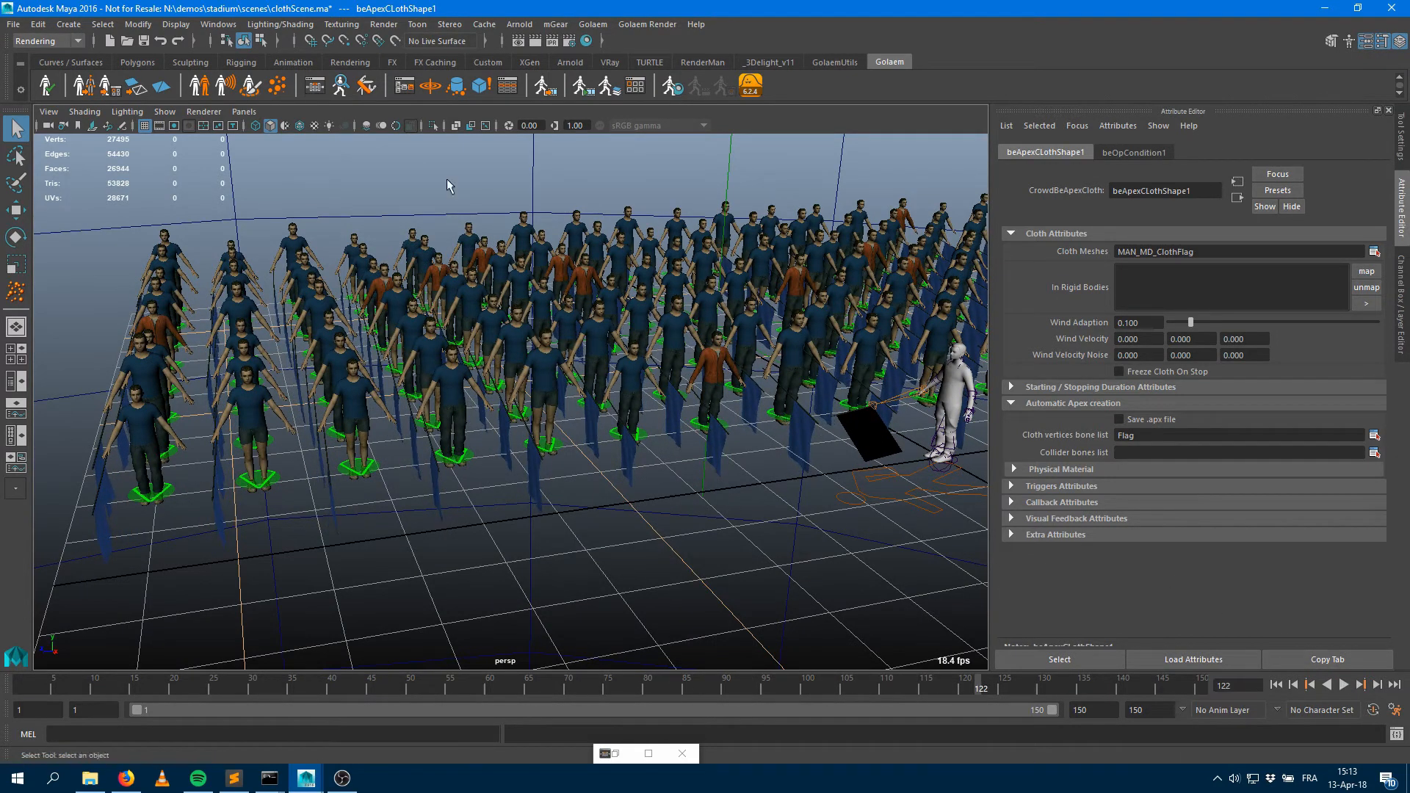
Export crowdField1's clothScene simulation cache for frames 1 to 50, close the exporter and view the cached flags at frame 34
{"action": "left_click", "coordinate": [545, 86]}
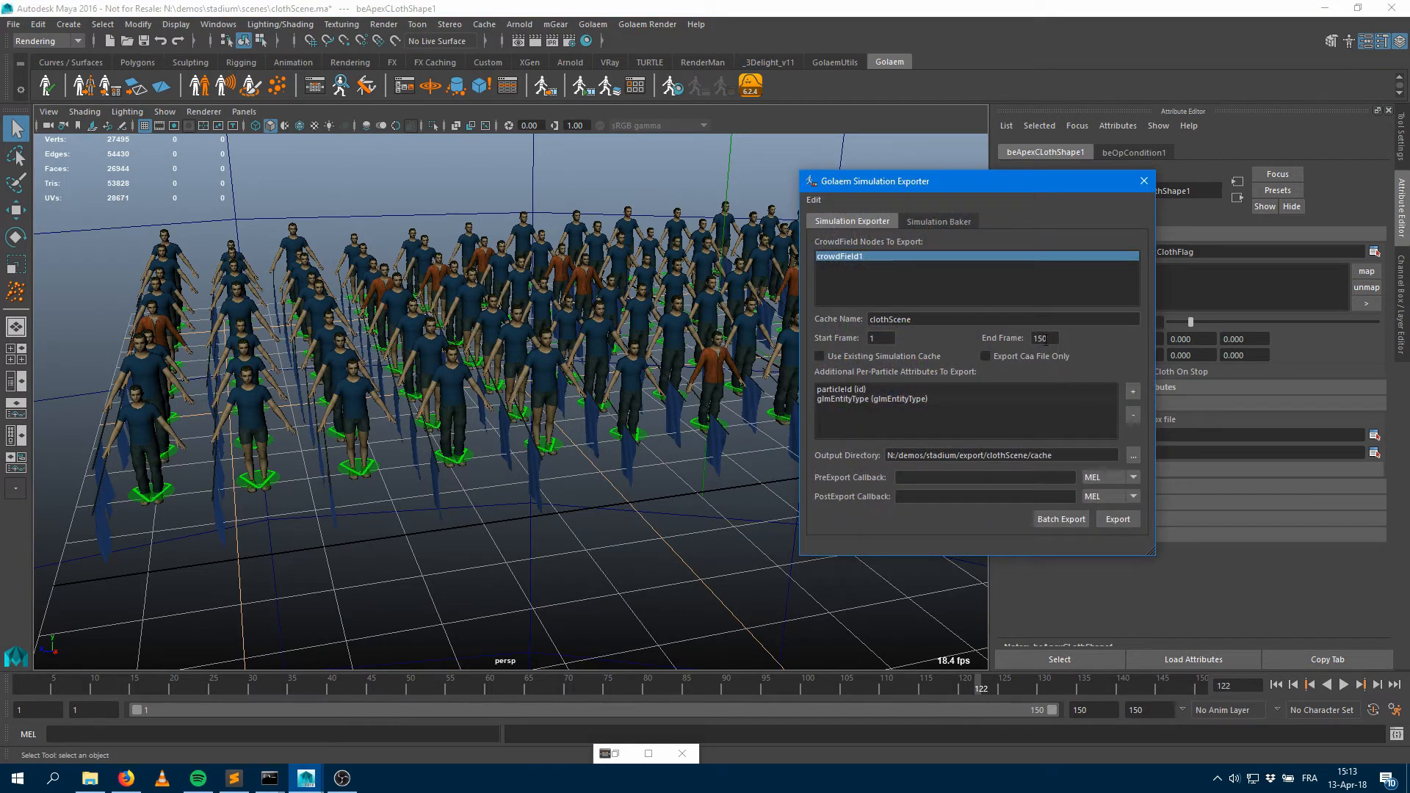
{"action": "left_click_drag", "start_coordinate": [1048, 339], "coordinate": [977, 338]}
{"action": "type", "text": "50"}
{"action": "key", "text": "Tab"}
{"action": "left_click", "coordinate": [1119, 519]}
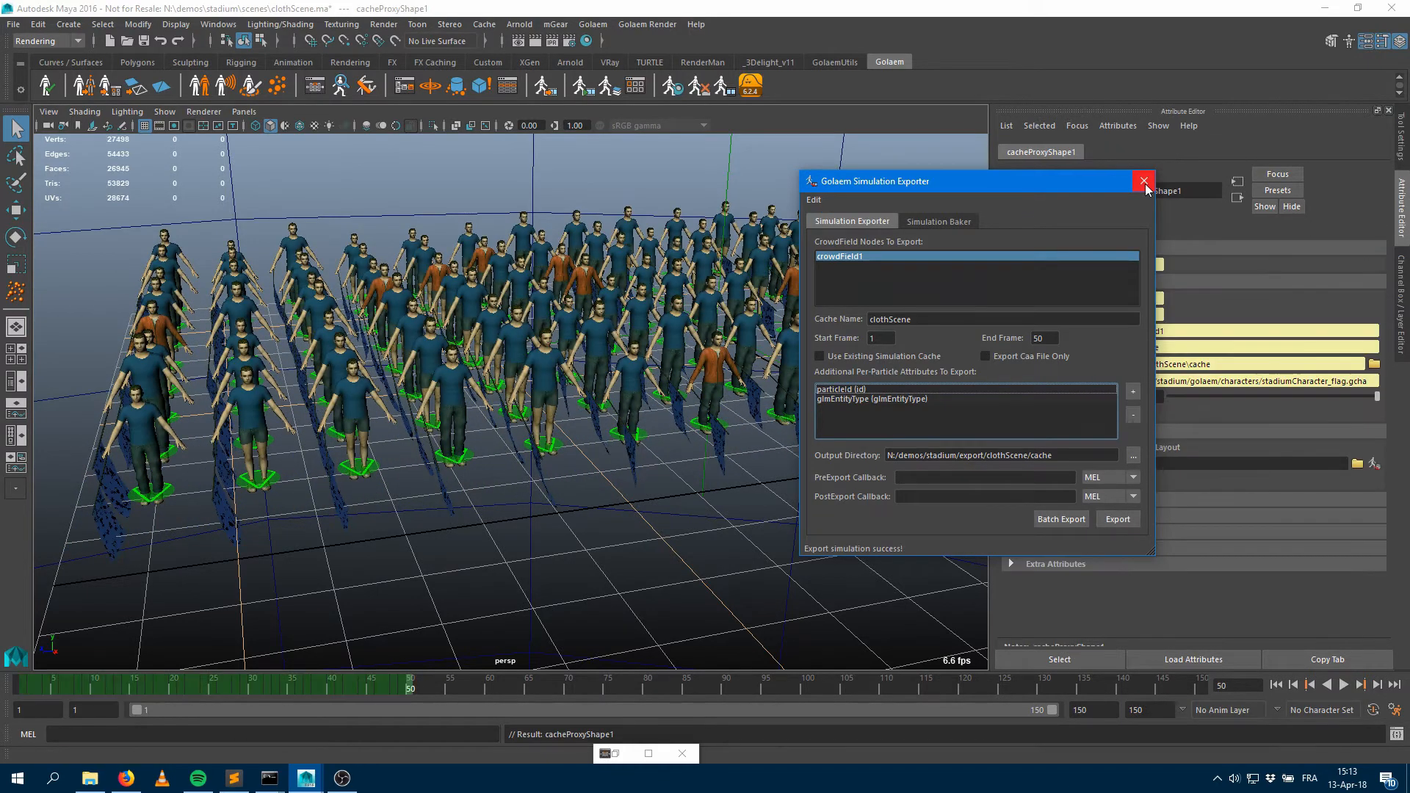
{"action": "left_click", "coordinate": [1144, 181]}
{"action": "left_click_drag", "start_coordinate": [514, 440], "coordinate": [314, 642], "text": "alt"}
{"action": "left_click", "coordinate": [283, 685]}
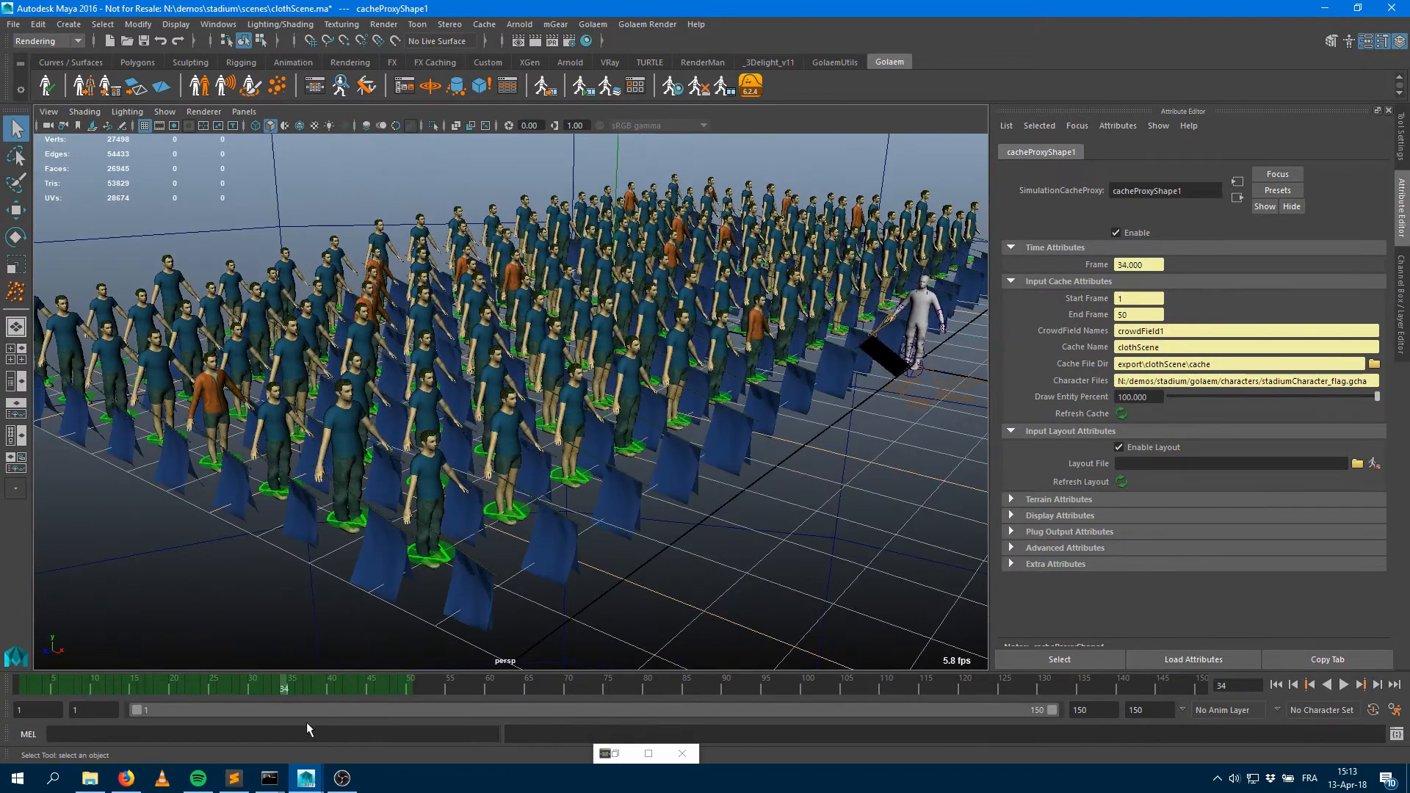
Set Arnold as the scene's renderer and run Golaem's render settings check
{"action": "left_click", "coordinate": [698, 87]}
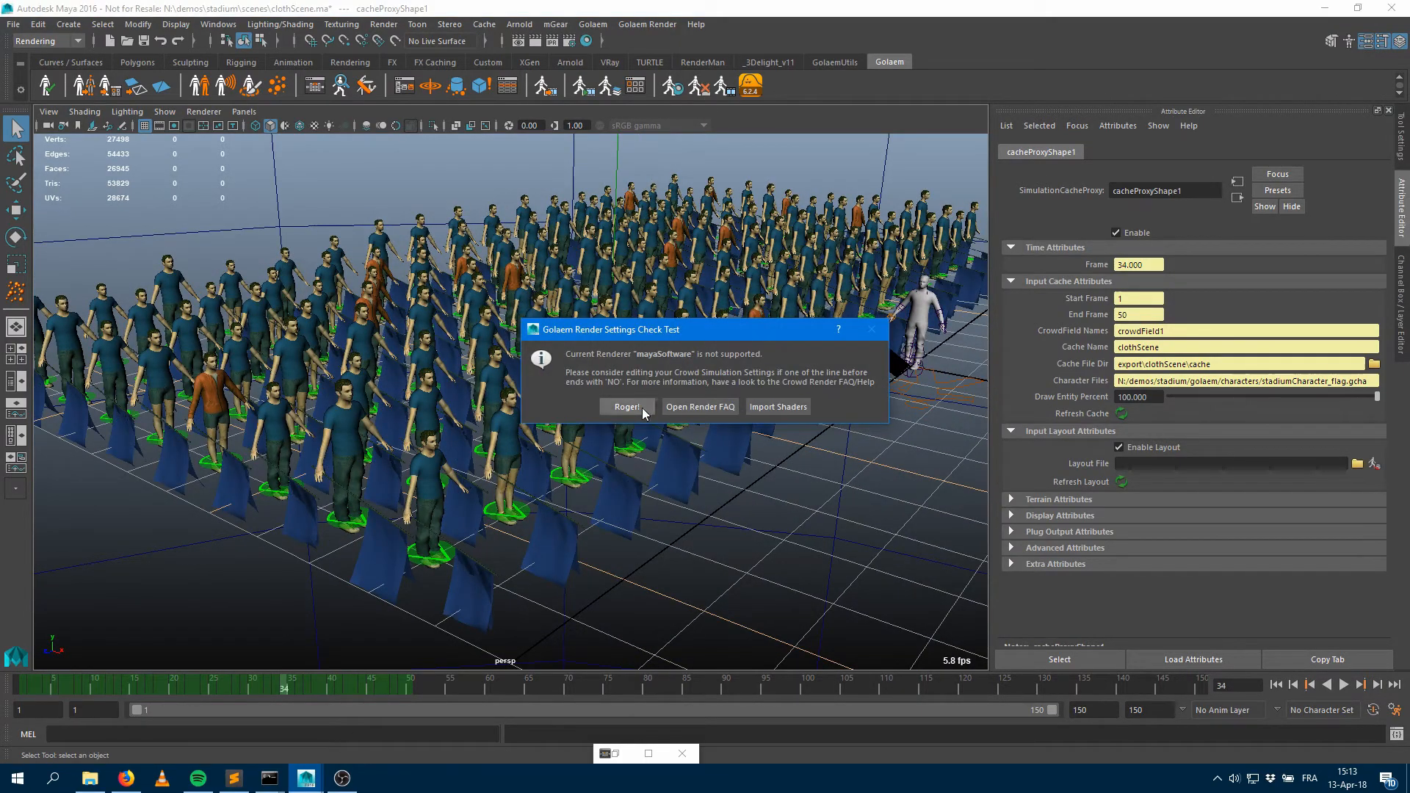
{"action": "left_click", "coordinate": [628, 407]}
{"action": "left_click", "coordinate": [384, 25]}
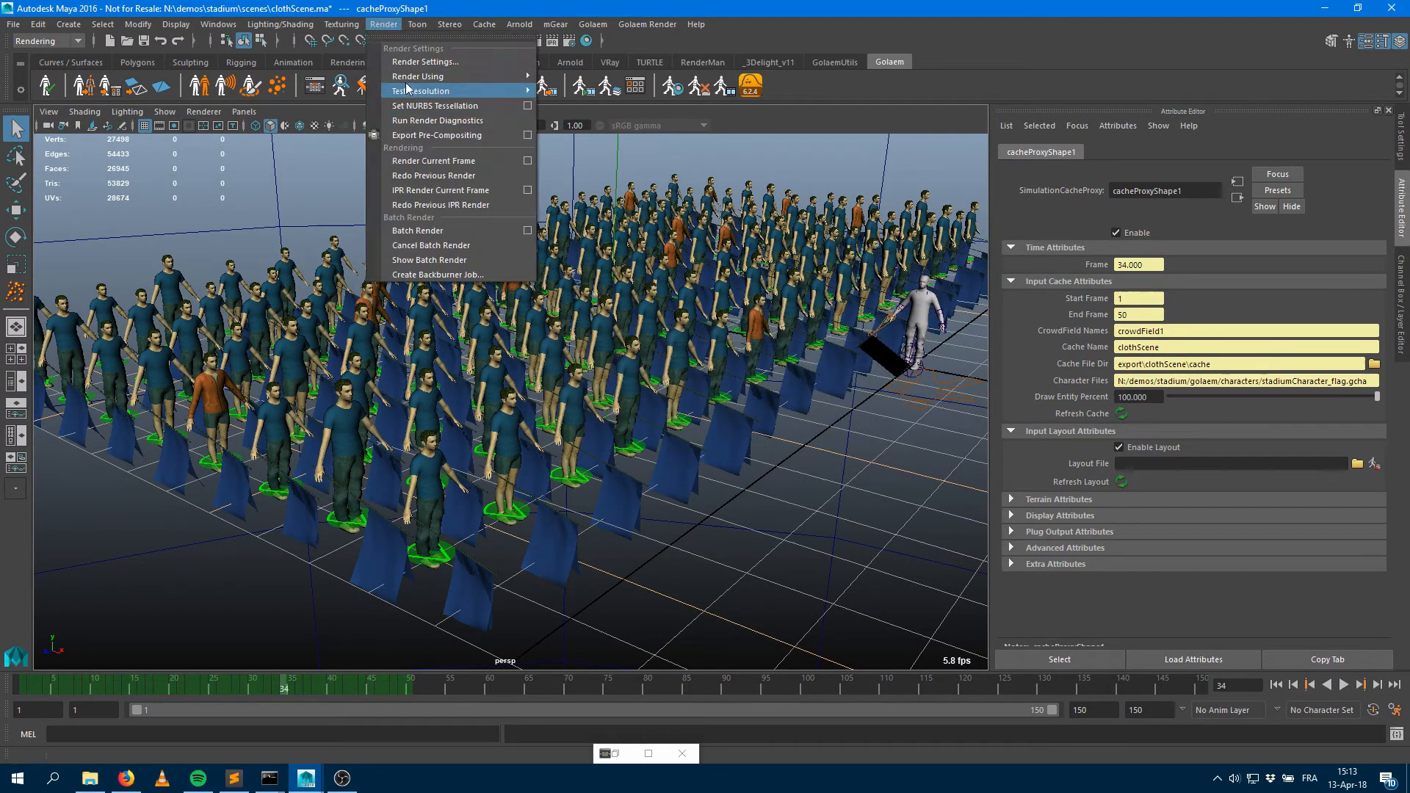
{"action": "mouse_move", "coordinate": [487, 78]}
{"action": "left_click", "coordinate": [569, 121]}
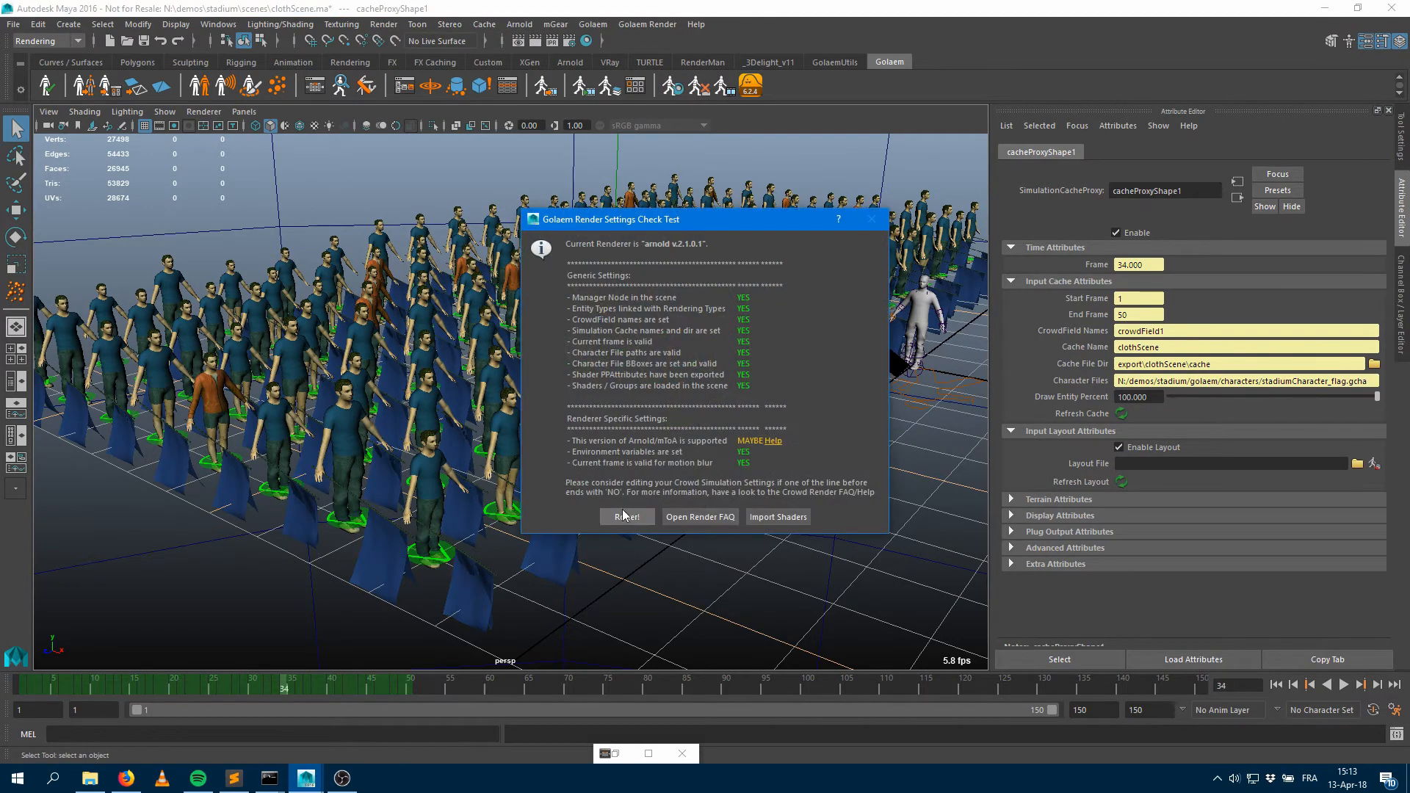
{"action": "left_click", "coordinate": [626, 514]}
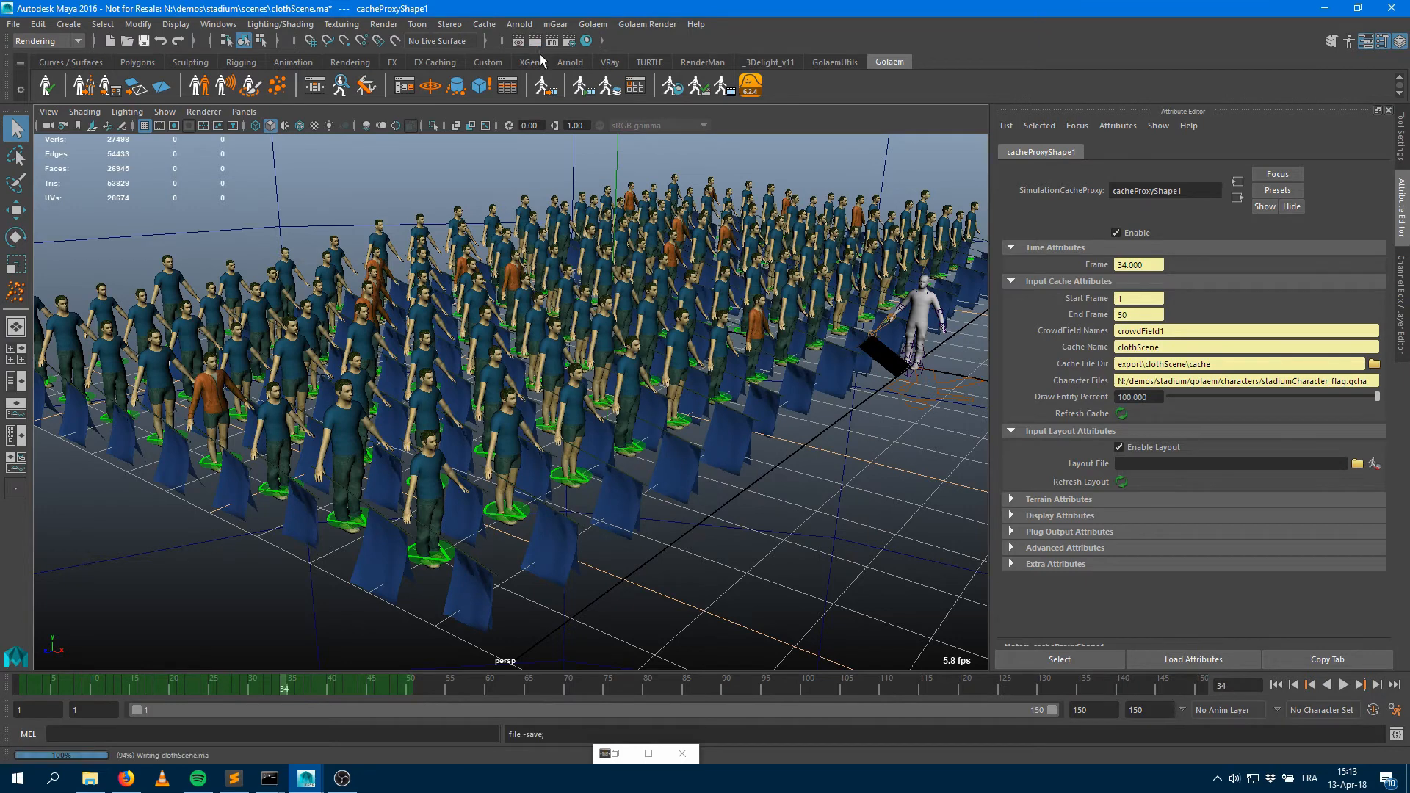
Render the current frame of the flag crowd with Arnold and close the Render View
{"action": "left_click", "coordinate": [534, 41]}
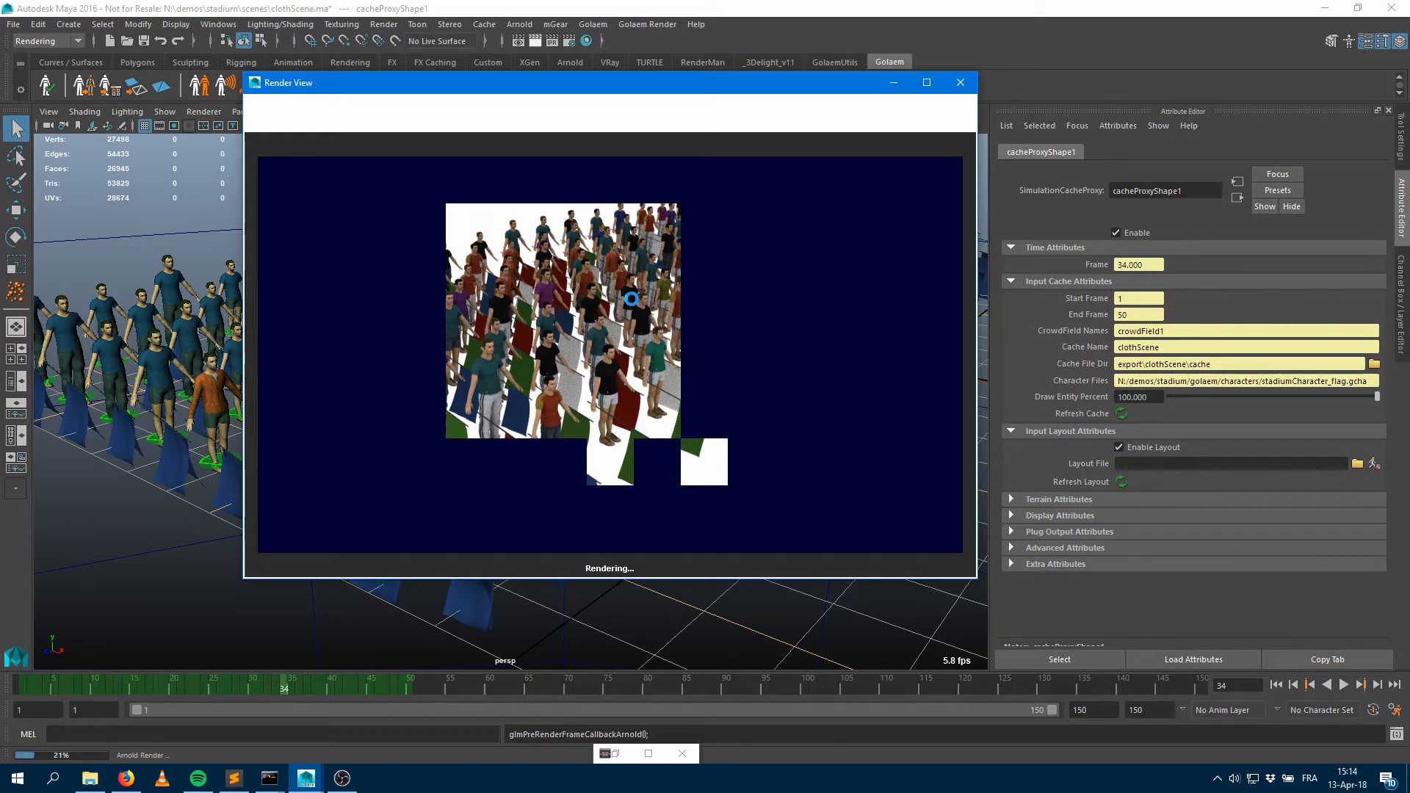
{"action": "left_click", "coordinate": [960, 84]}
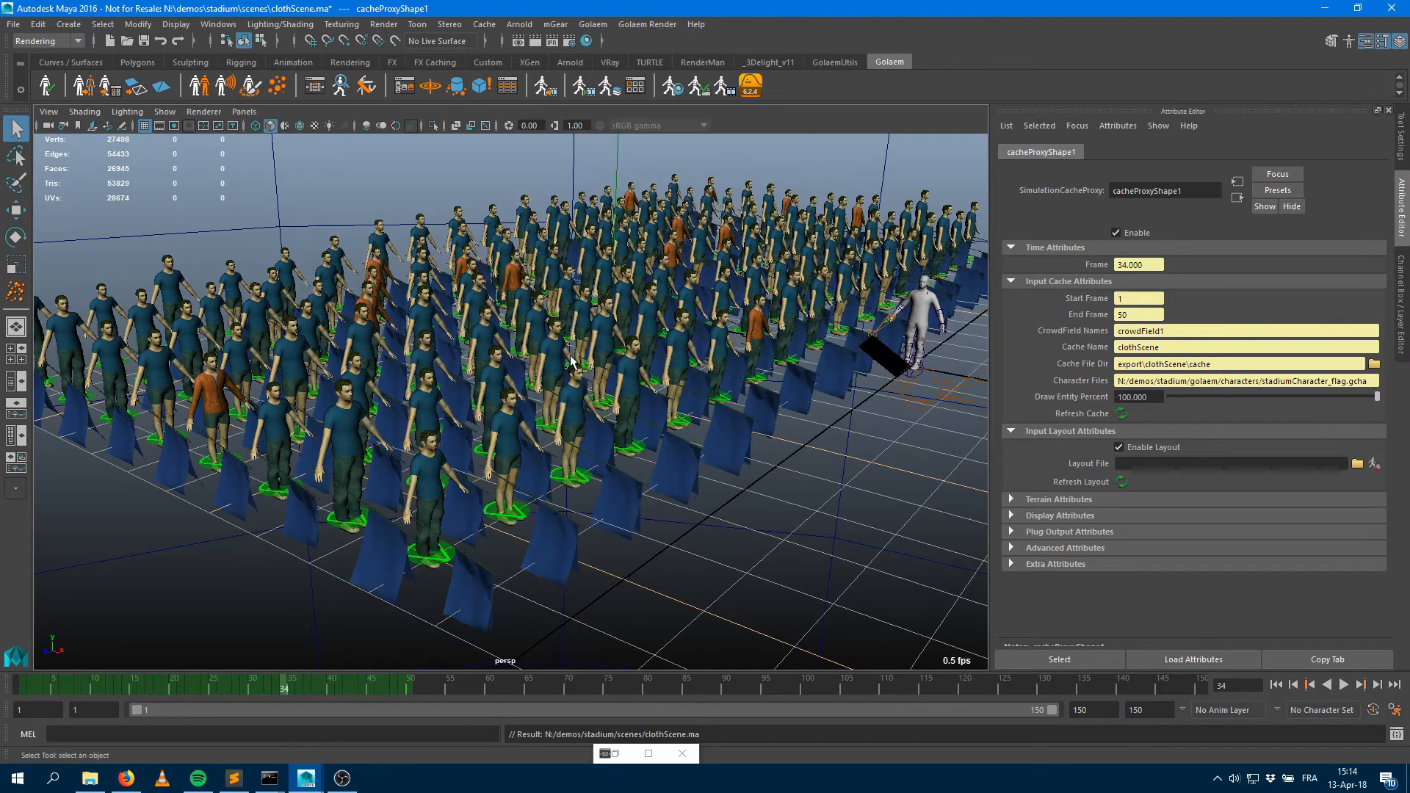
Switch to the Maya session with simScene, run its crowd simulation from frame 1 to frame 84 and look over the characters
{"action": "left_click", "coordinate": [222, 734]}
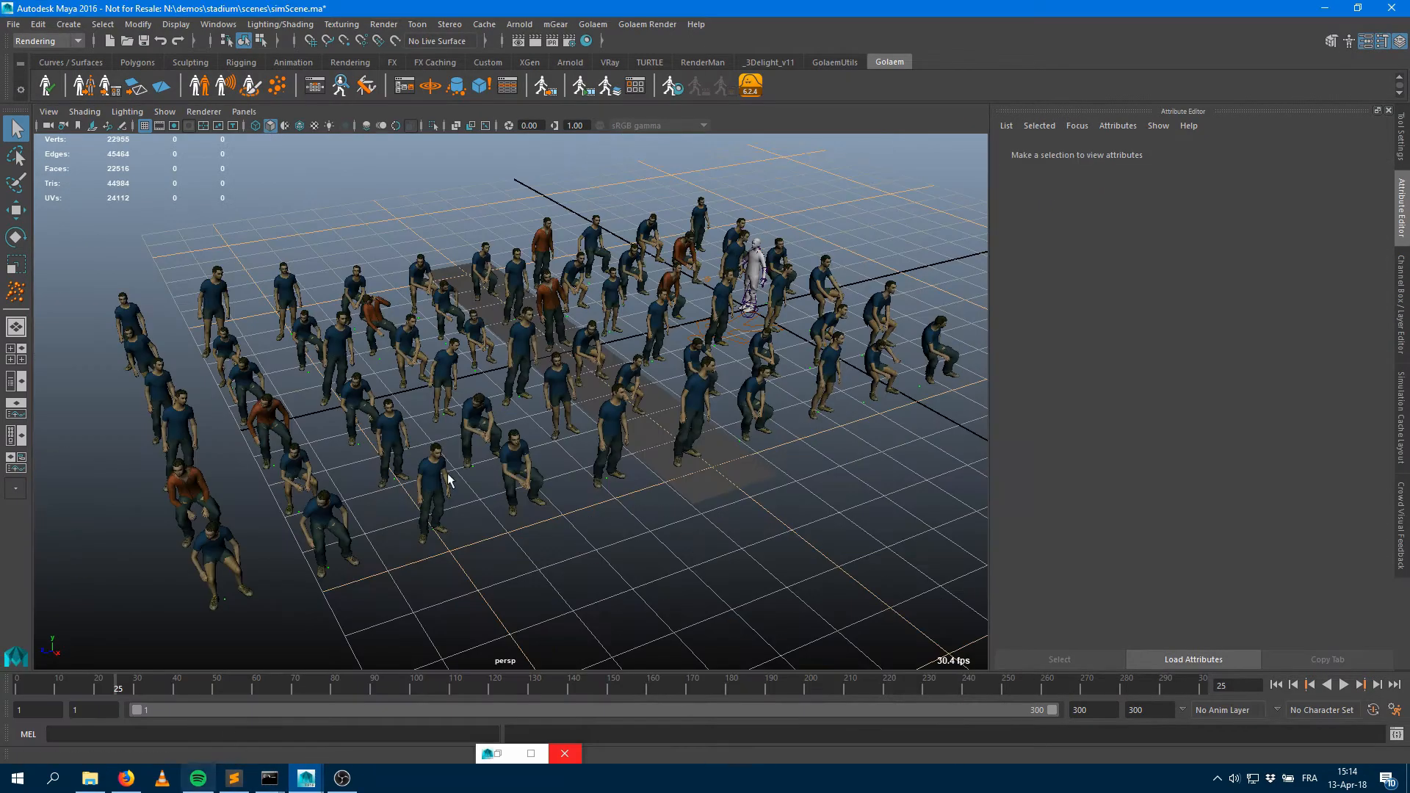
{"action": "left_click_drag", "start_coordinate": [743, 424], "coordinate": [793, 426], "text": "alt"}
{"action": "left_click", "coordinate": [1276, 685]}
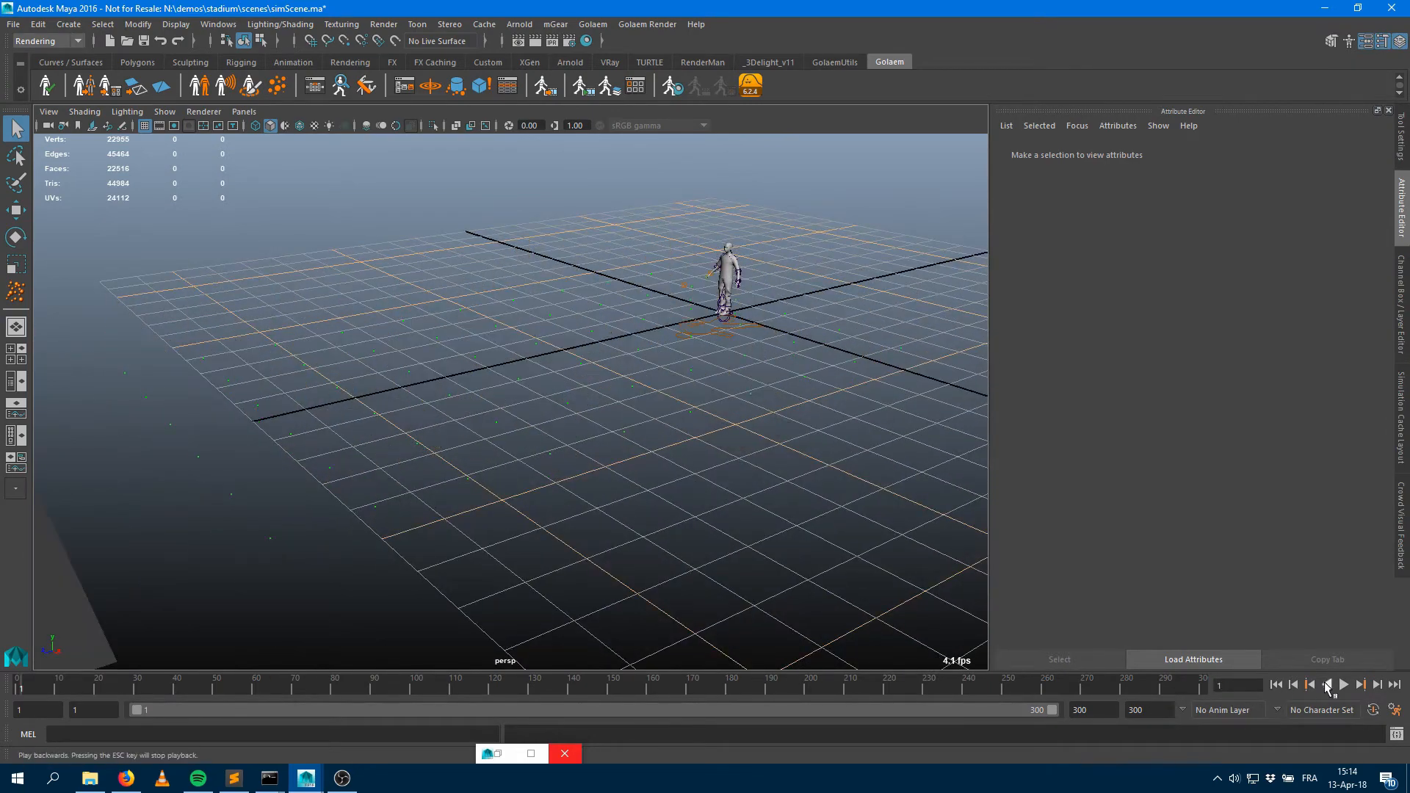
{"action": "left_click", "coordinate": [1343, 685]}
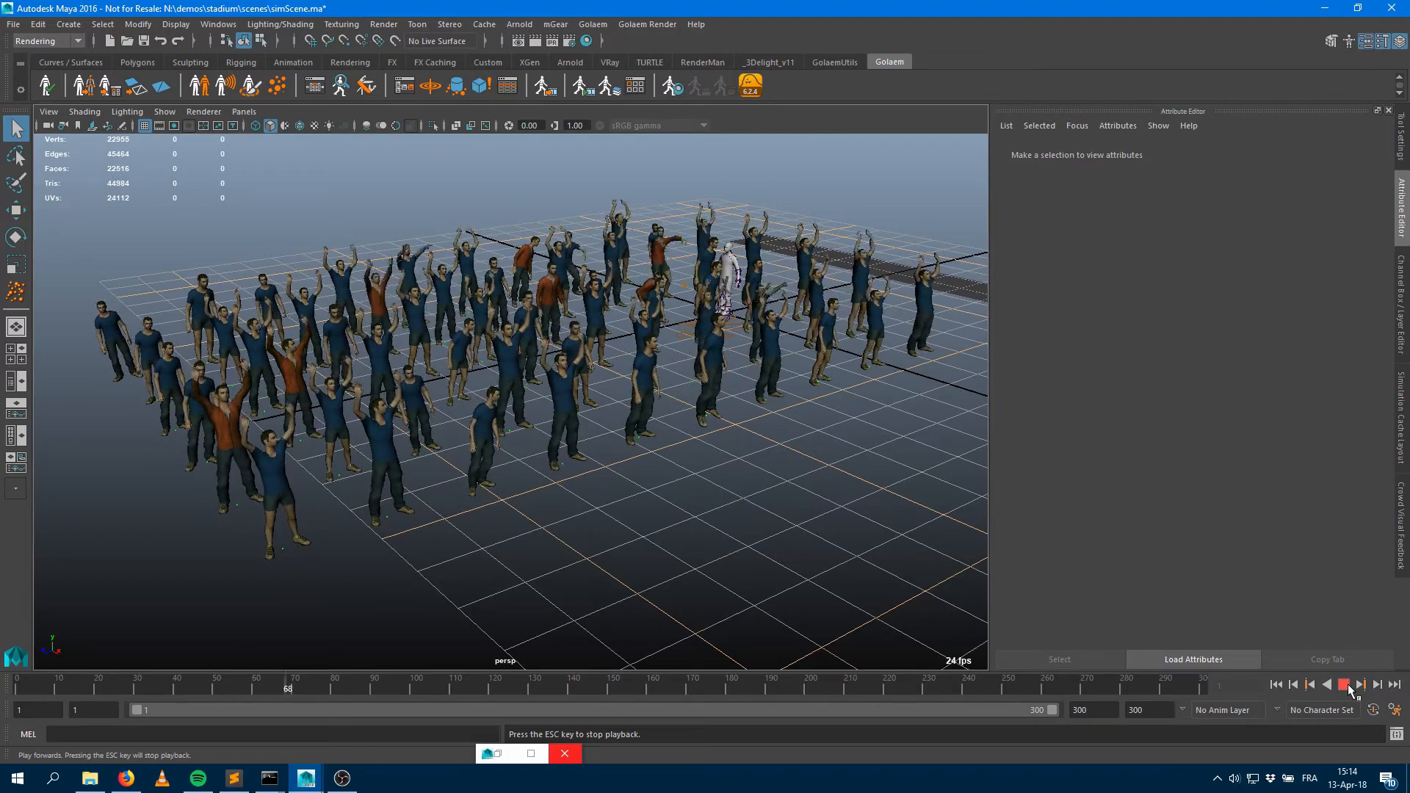
{"action": "left_click", "coordinate": [1344, 684]}
{"action": "mouse_move", "coordinate": [707, 514]}
{"action": "left_mouse_down", "text": "alt"}
{"action": "mouse_move", "coordinate": [658, 535]}
{"action": "mouse_move", "coordinate": [750, 513]}
{"action": "mouse_move", "coordinate": [677, 542]}
{"action": "mouse_move", "coordinate": [730, 505]}
{"action": "left_mouse_up", "text": "alt"}
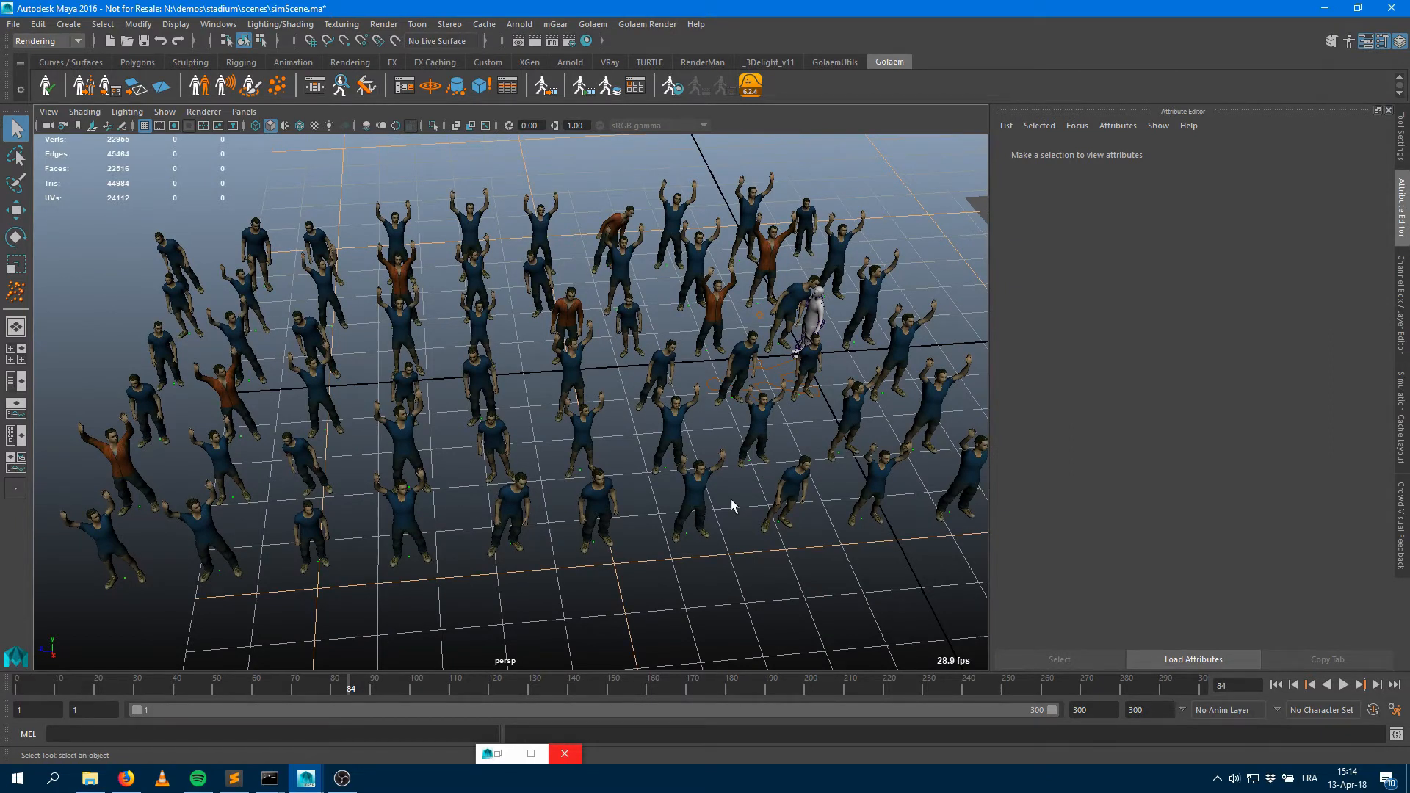
{"action": "mouse_move", "coordinate": [617, 394]}
{"action": "left_mouse_down", "text": "alt"}
{"action": "mouse_move", "coordinate": [639, 382]}
{"action": "mouse_move", "coordinate": [623, 372]}
{"action": "left_mouse_up", "text": "alt"}
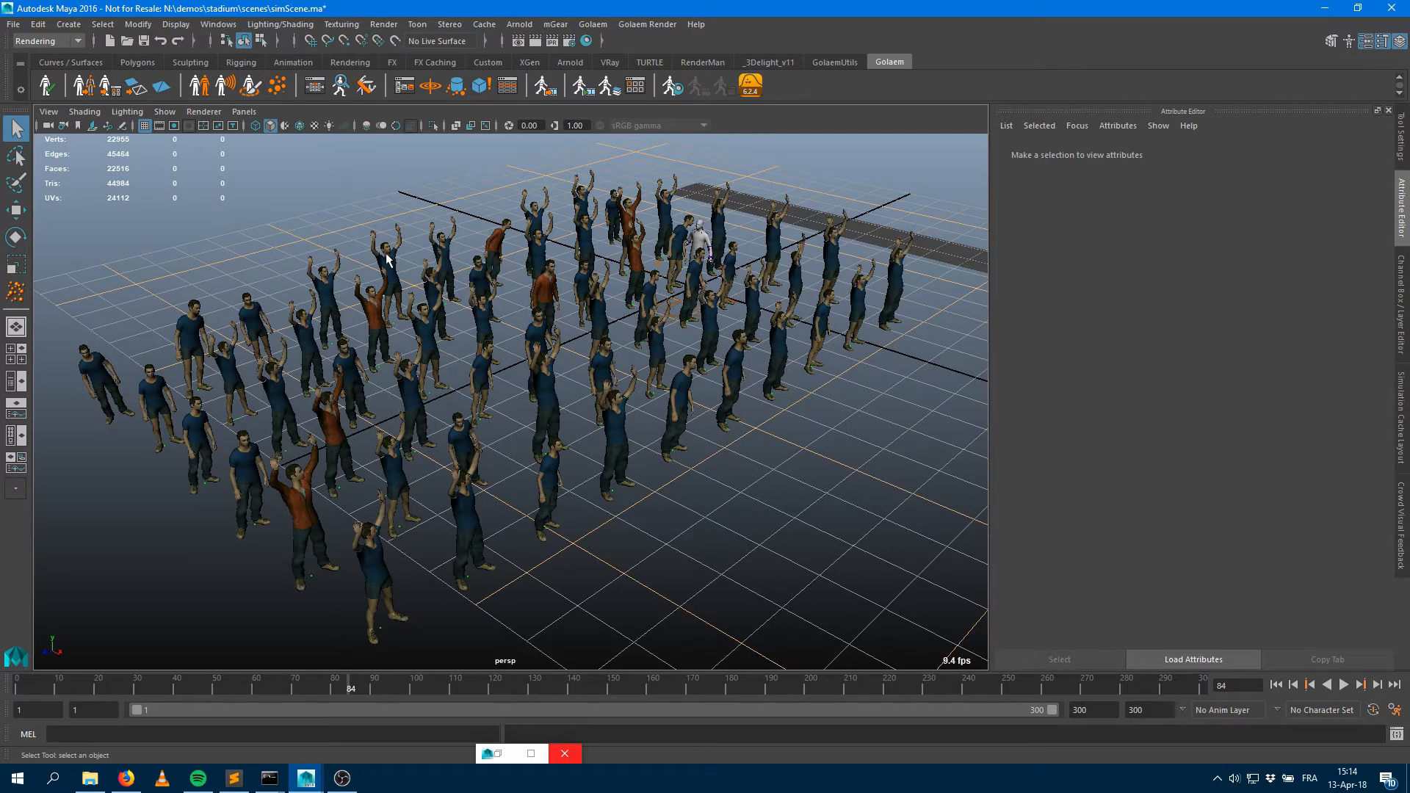
Create a new entity type from stadiumCharacter_flag.gcha and skip importing the missing shaders
{"action": "left_click", "coordinate": [199, 86]}
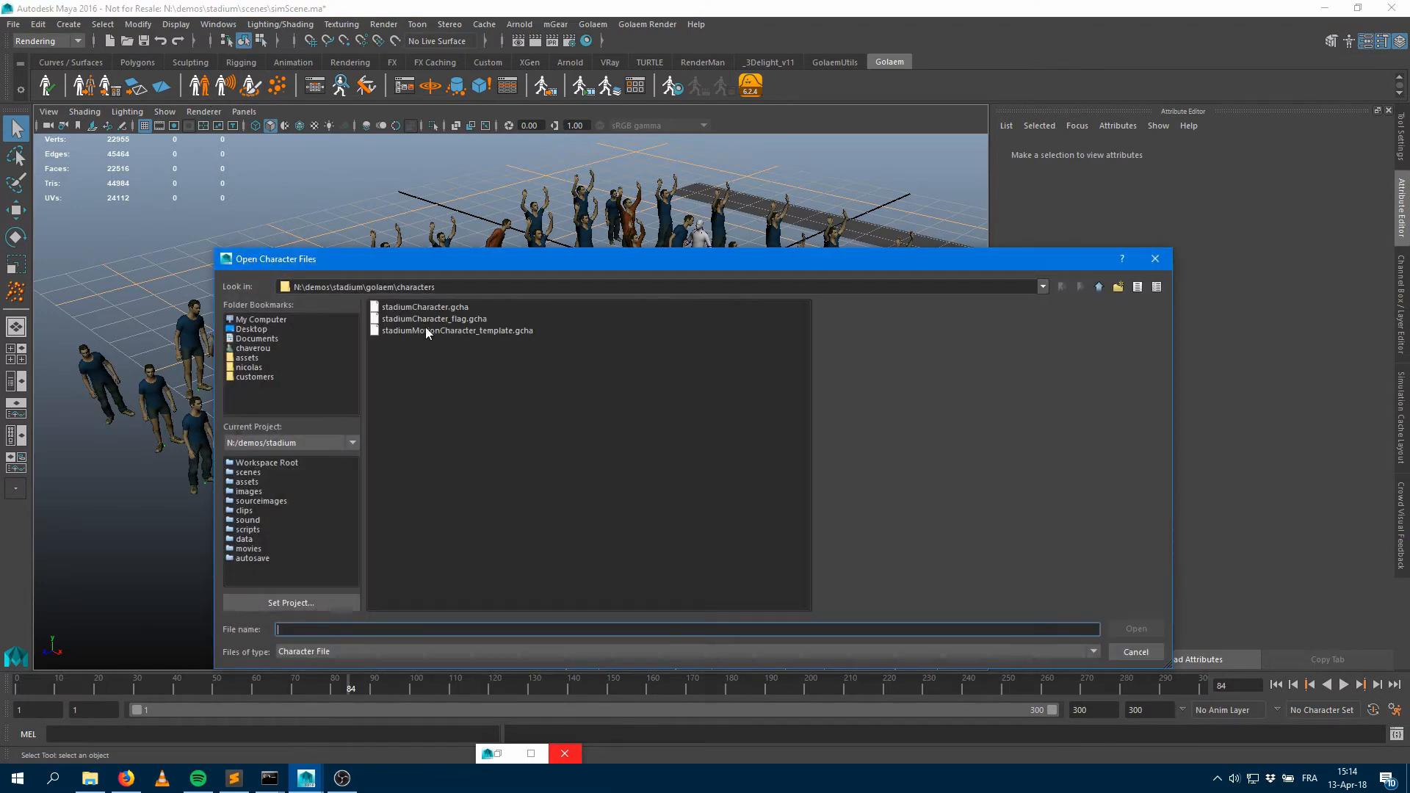
{"action": "double_click", "coordinate": [440, 320]}
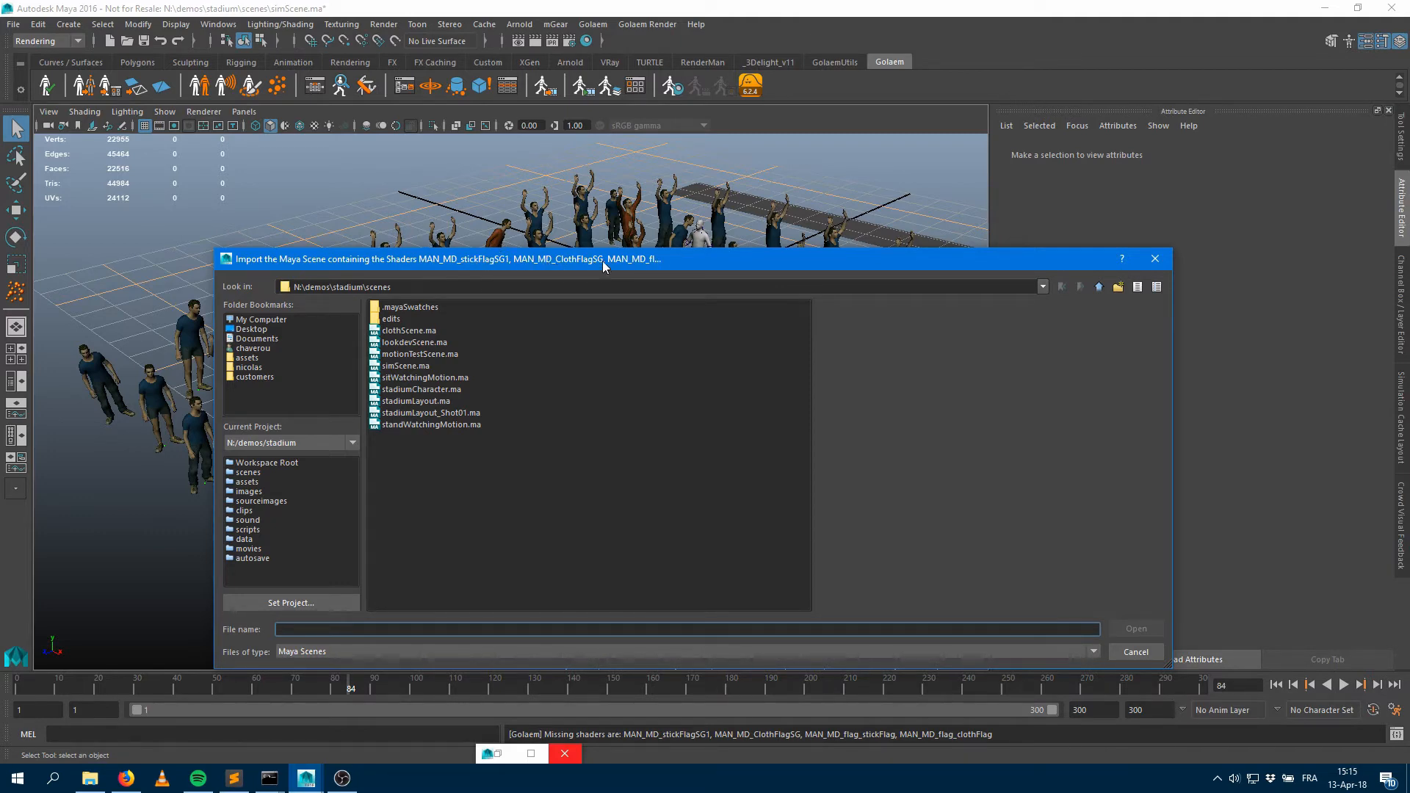
{"action": "left_click", "coordinate": [1136, 653]}
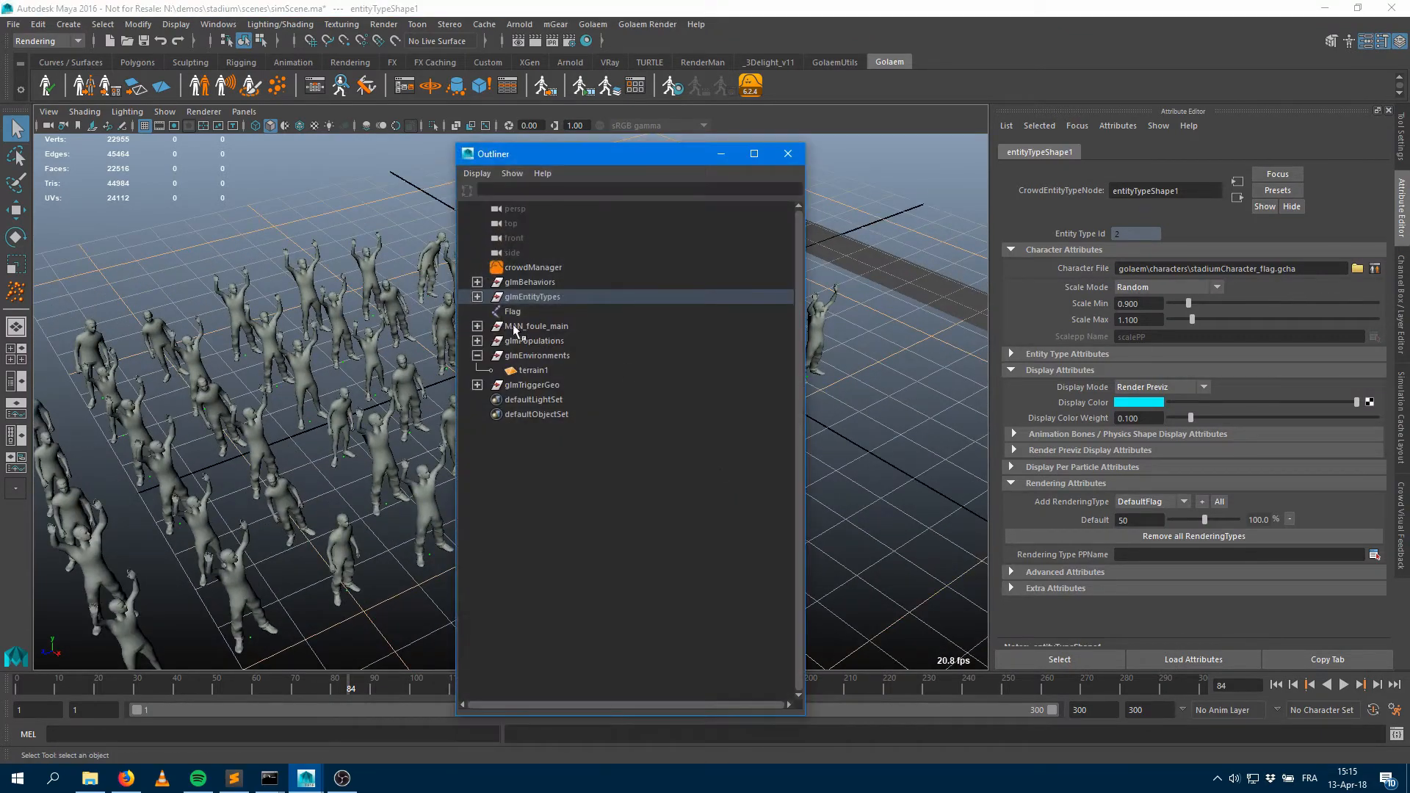
Show the hidden MAN_MD_Flags group inside MAN_MD_parts of MAN_foule_main
{"action": "left_click", "coordinate": [477, 326]}
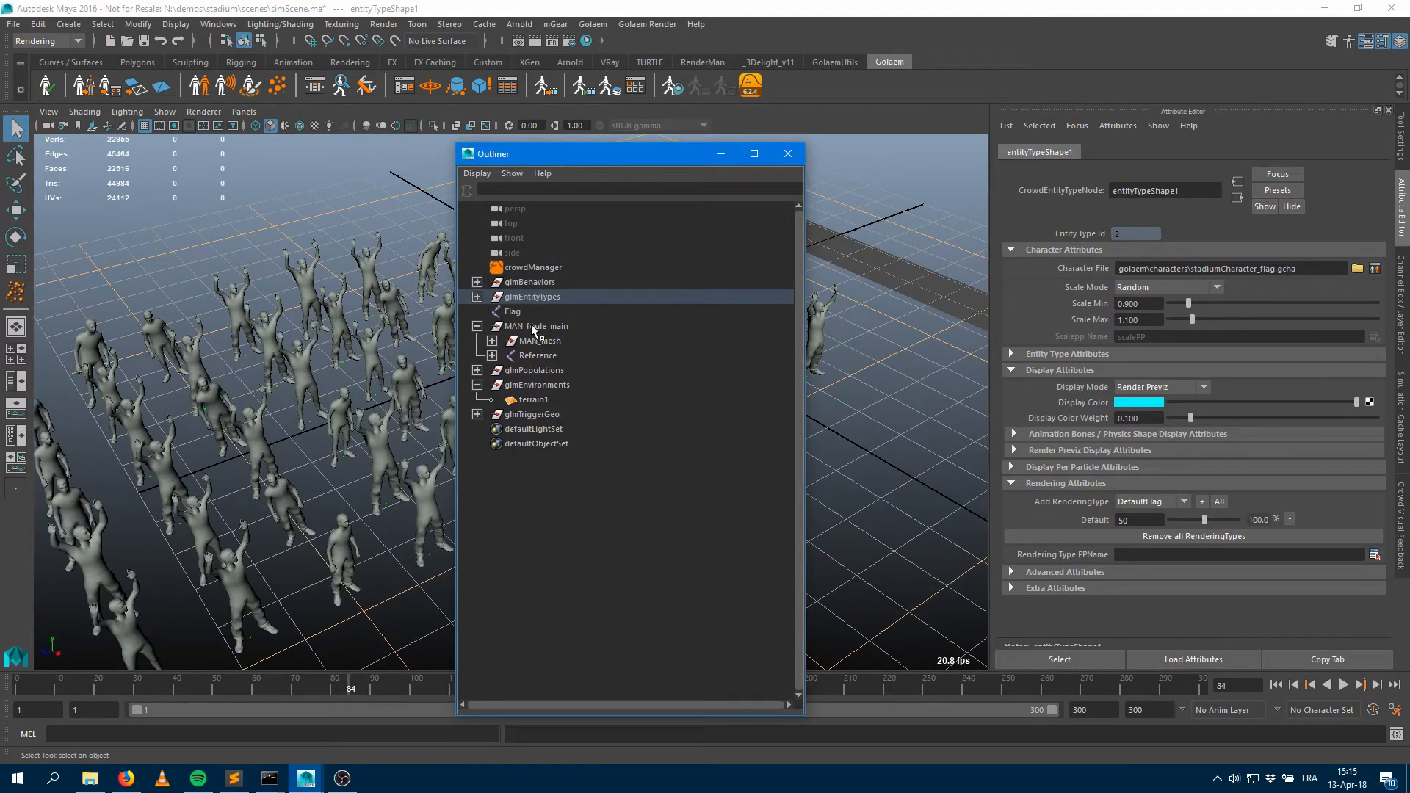
{"action": "left_click_drag", "start_coordinate": [583, 155], "coordinate": [871, 259]}
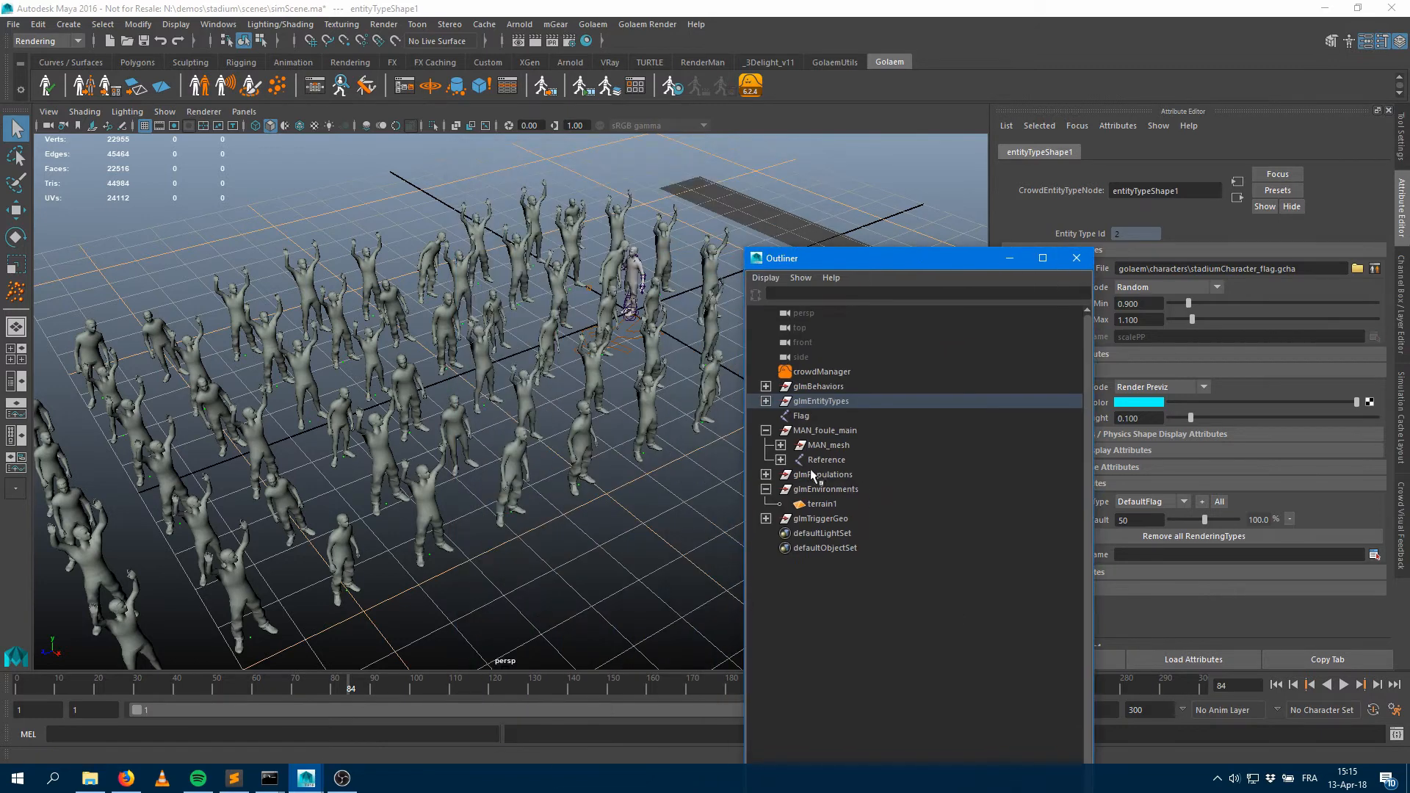
{"action": "left_click", "coordinate": [781, 445]}
{"action": "left_click", "coordinate": [796, 461]}
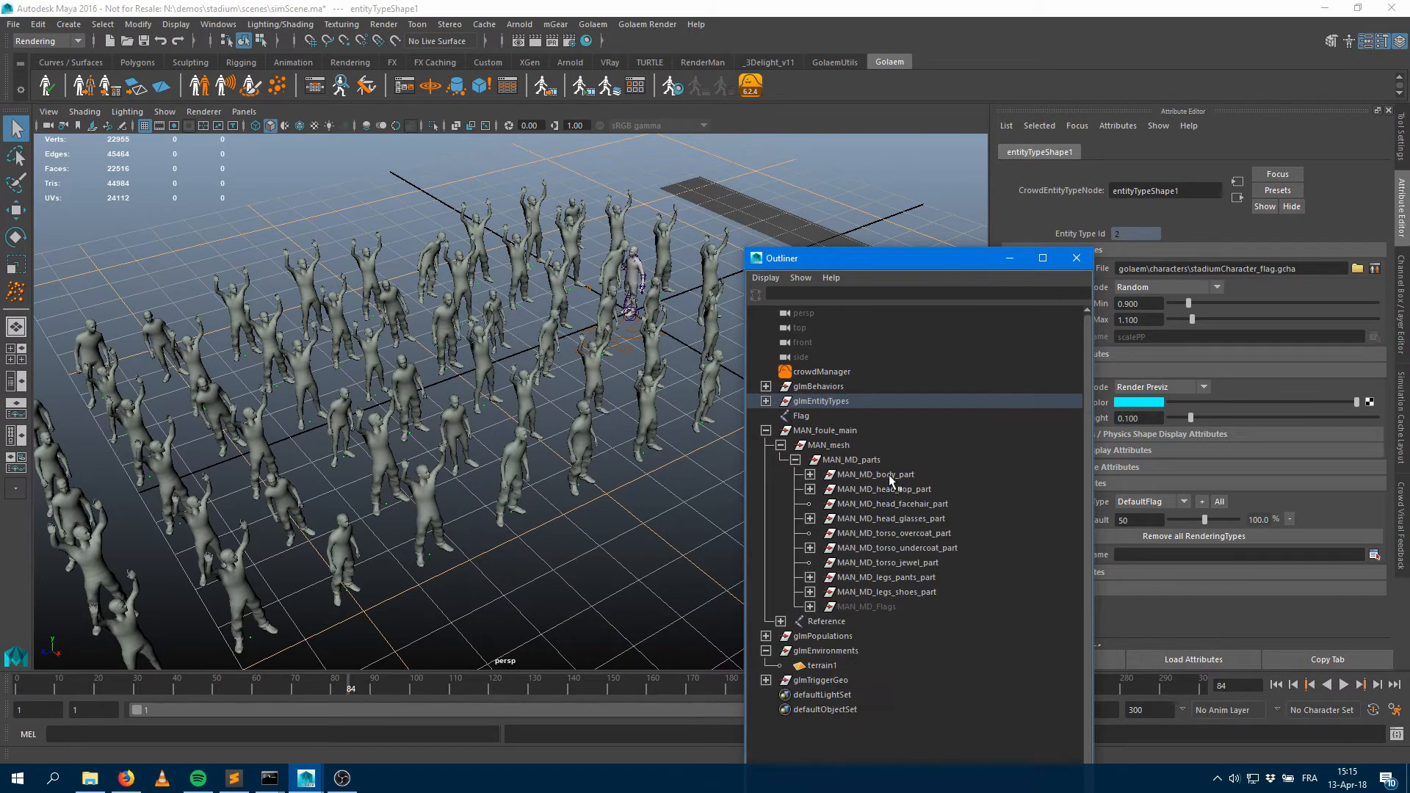
{"action": "left_click", "coordinate": [873, 605]}
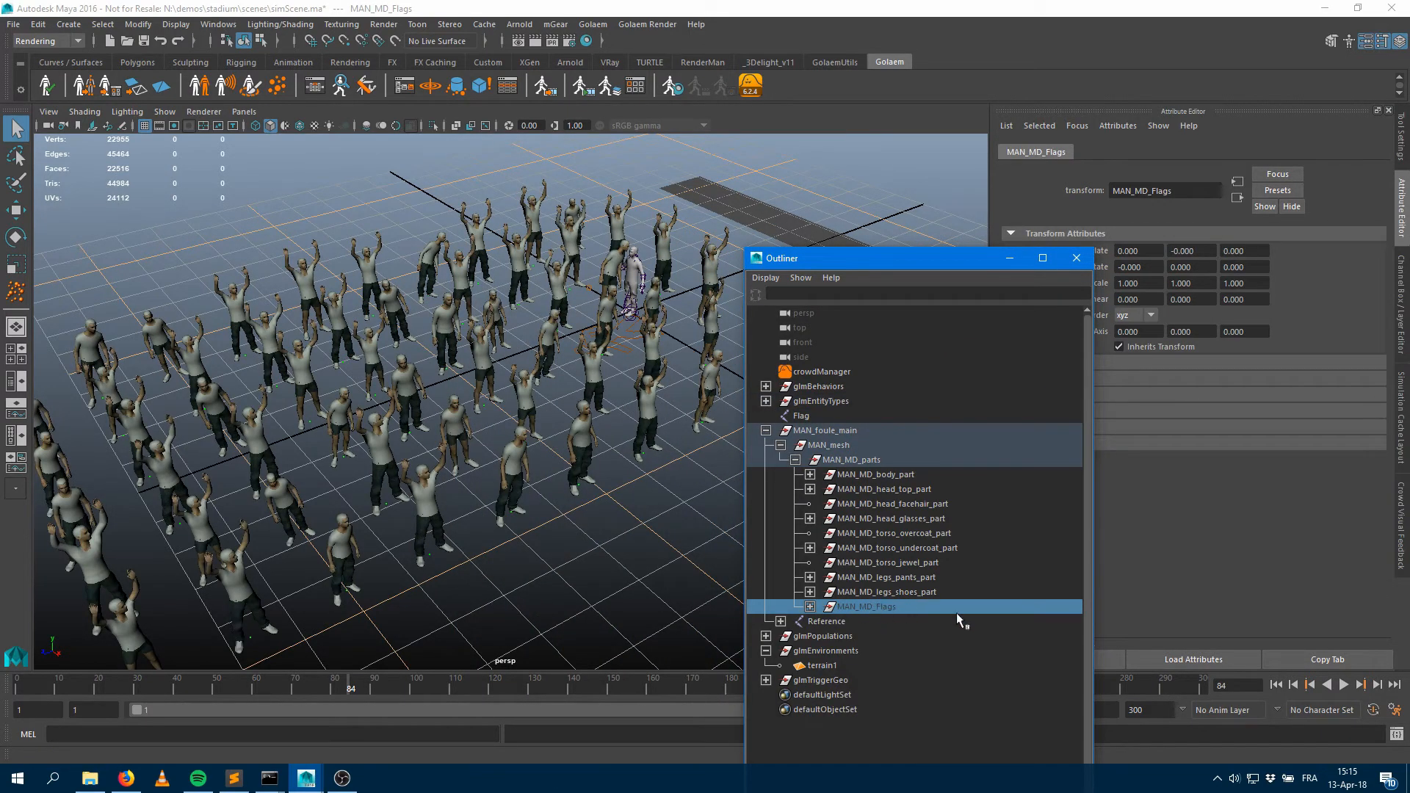
{"action": "key", "text": "shift+h"}
{"action": "left_click_drag", "start_coordinate": [618, 342], "coordinate": [869, 329], "text": "alt"}
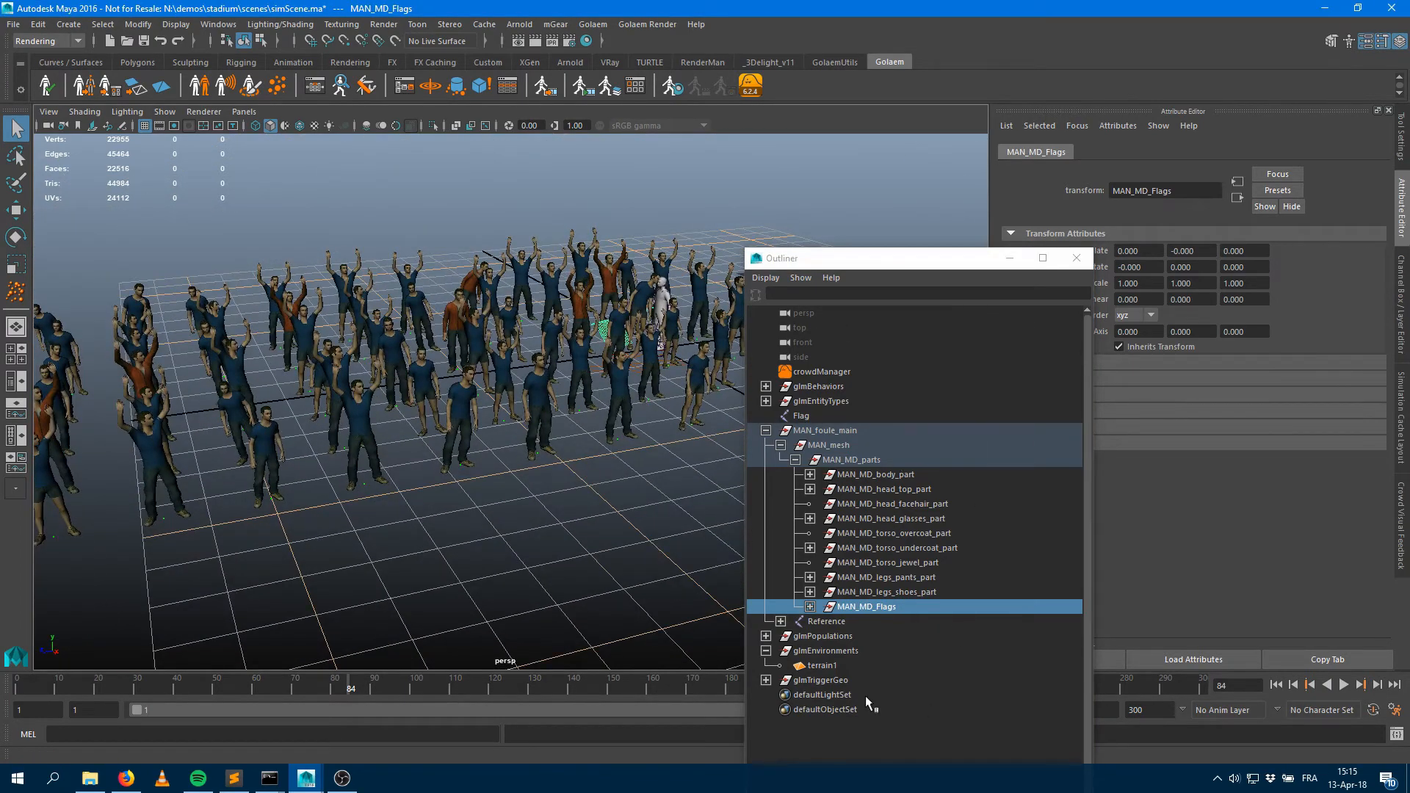
Rename entityType1 under glmEntityTypes to stadiumManFlag
{"action": "left_click", "coordinate": [767, 401]}
{"action": "left_click", "coordinate": [828, 431]}
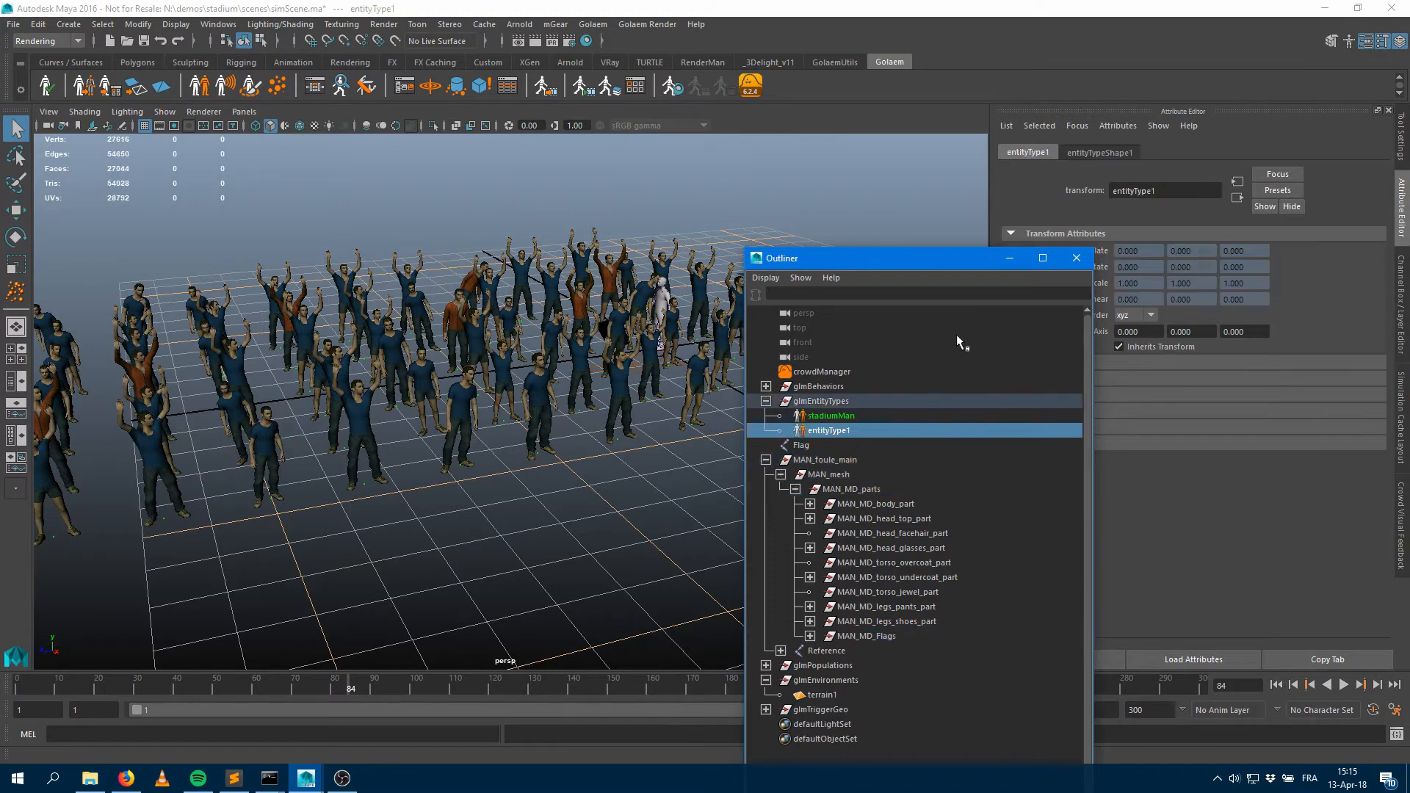
{"action": "double_click", "coordinate": [837, 432]}
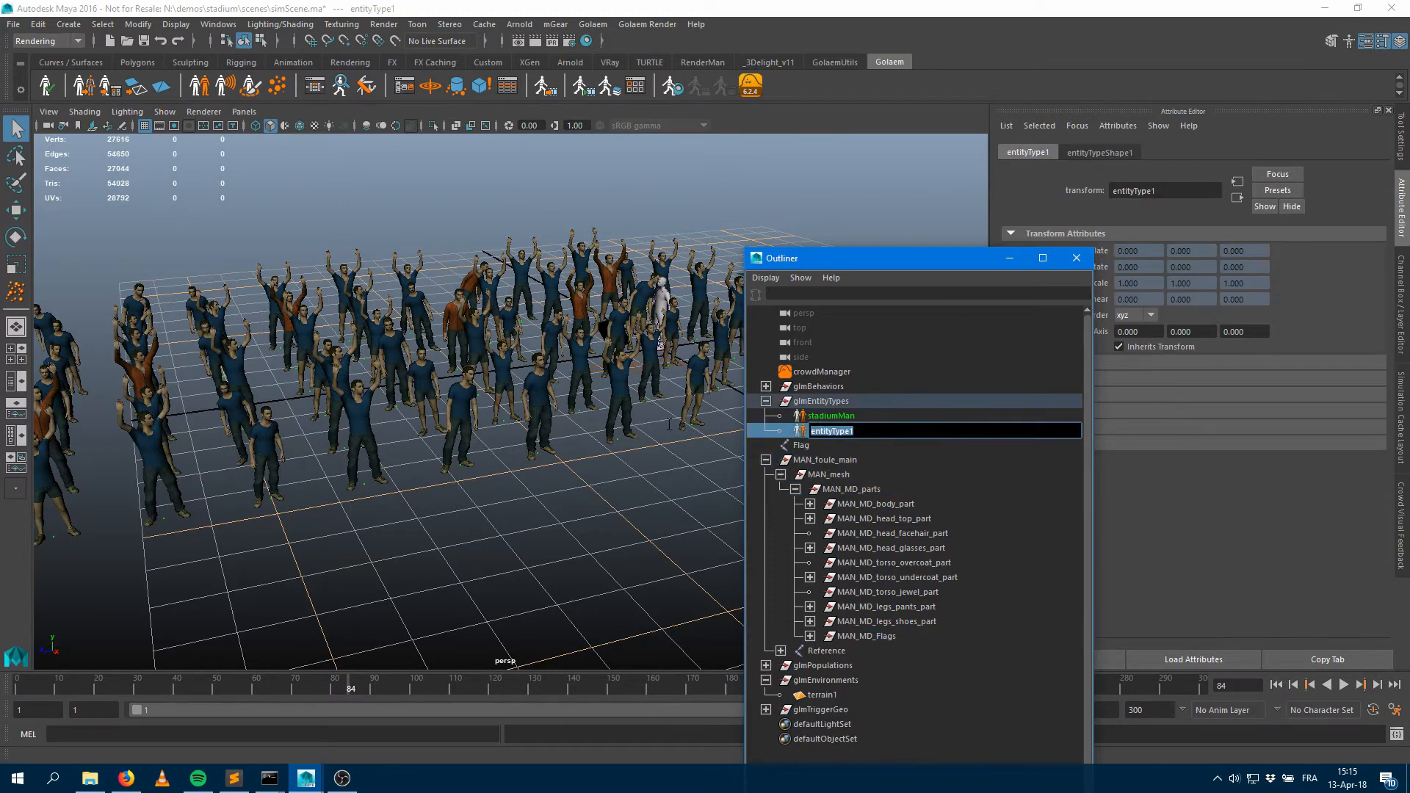
{"action": "type", "text": "stadiumManFlag"}
{"action": "key", "text": "Return"}
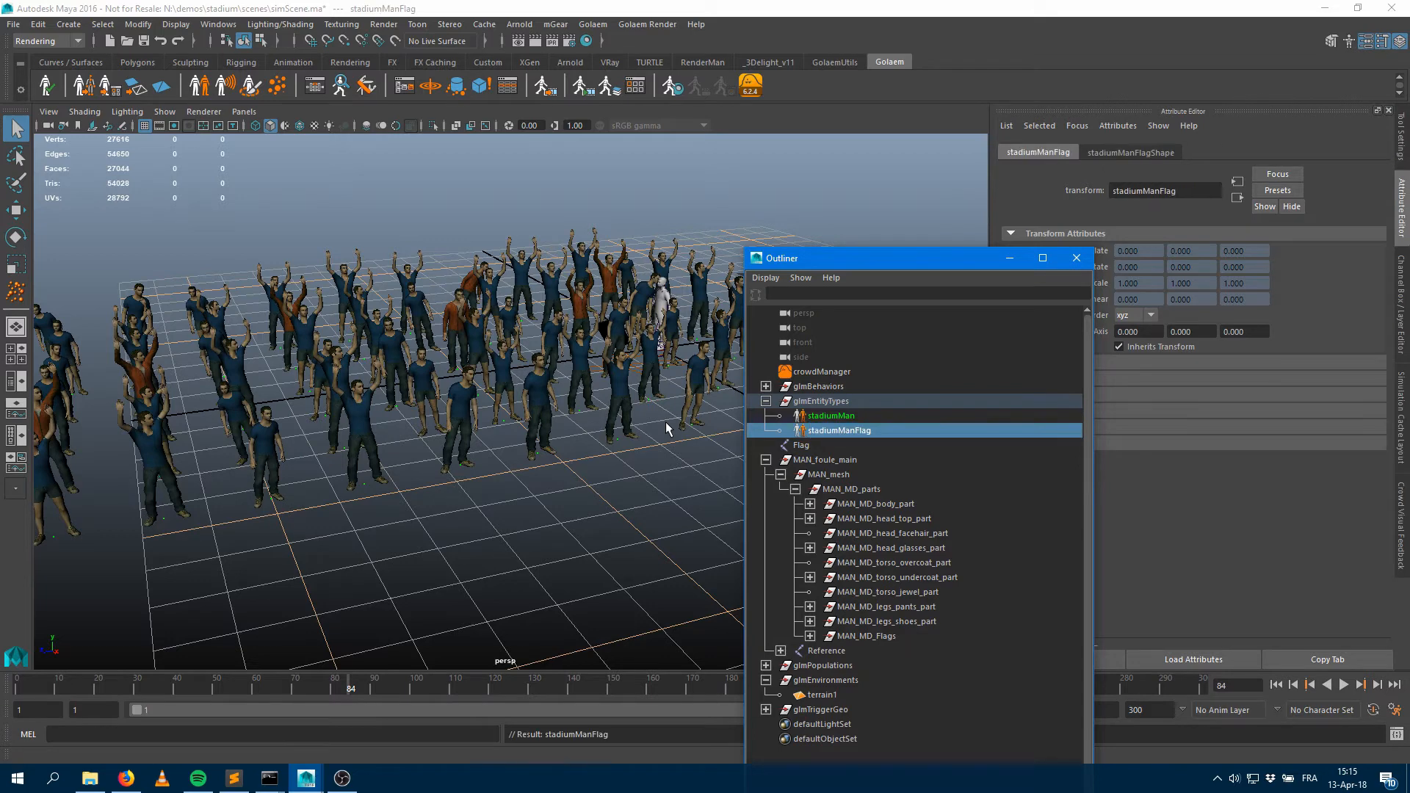
Open stadiumManFlagShape's behavior container in the Golaem Behavior Editor and minimize the editor
{"action": "left_click", "coordinate": [315, 86]}
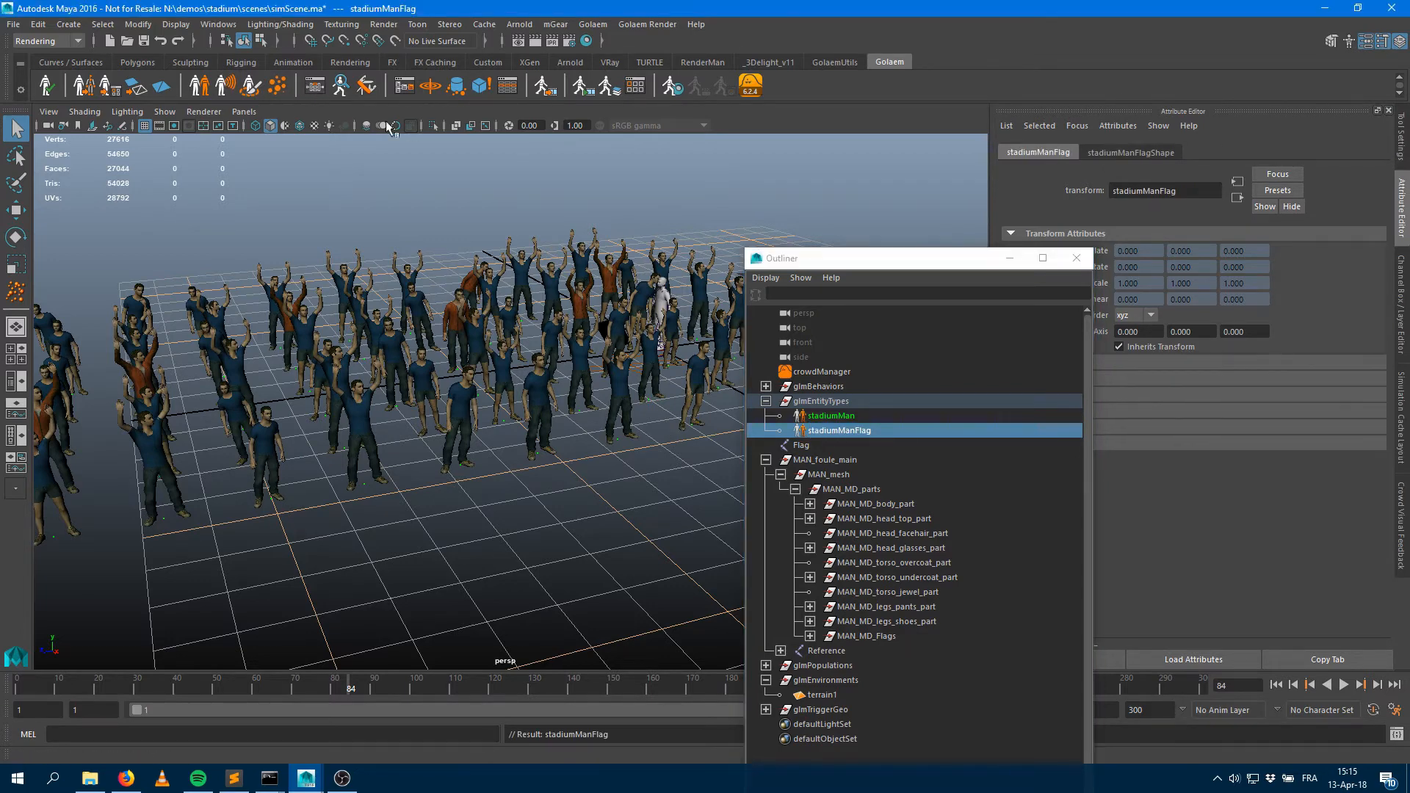
{"action": "double_click", "coordinate": [865, 110]}
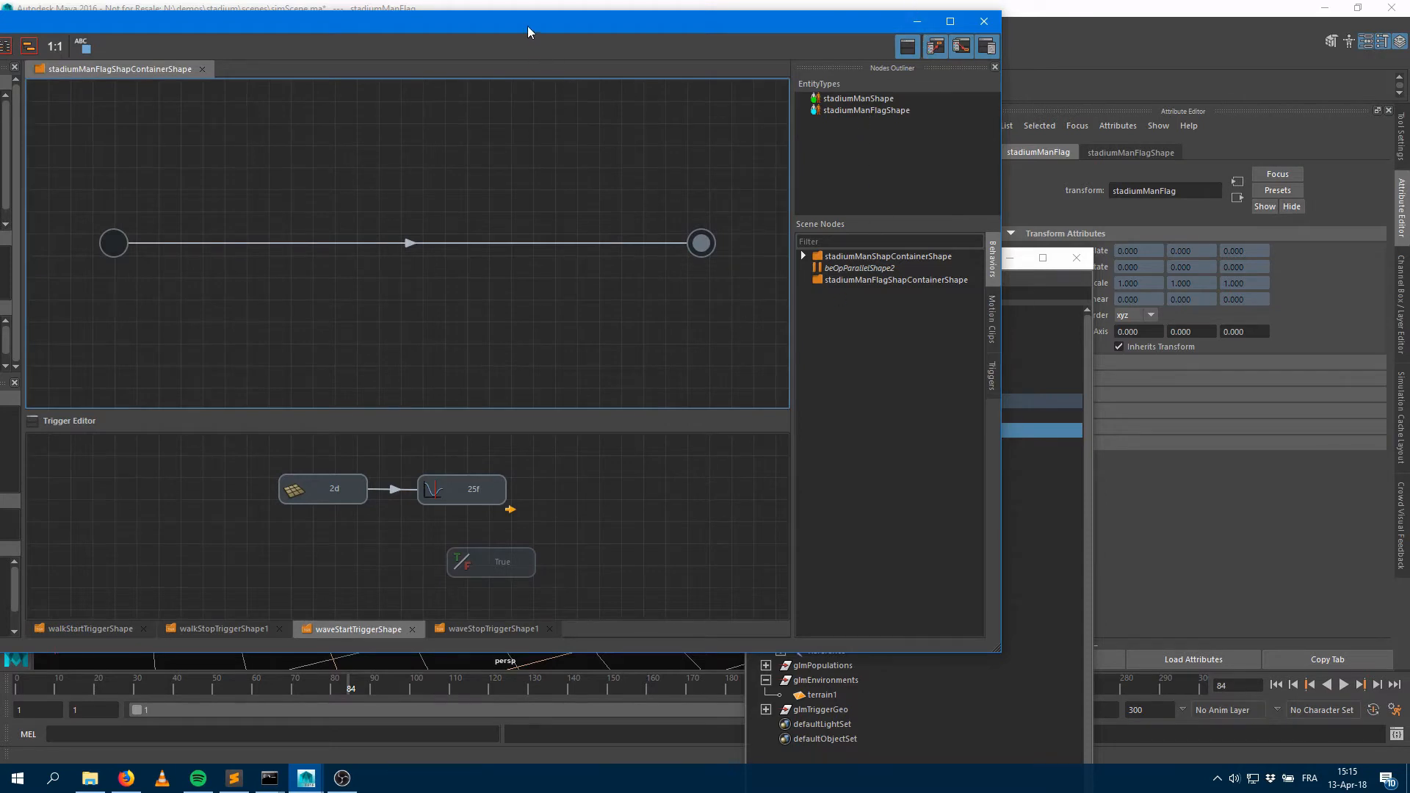
{"action": "left_click_drag", "start_coordinate": [528, 25], "coordinate": [905, 46]}
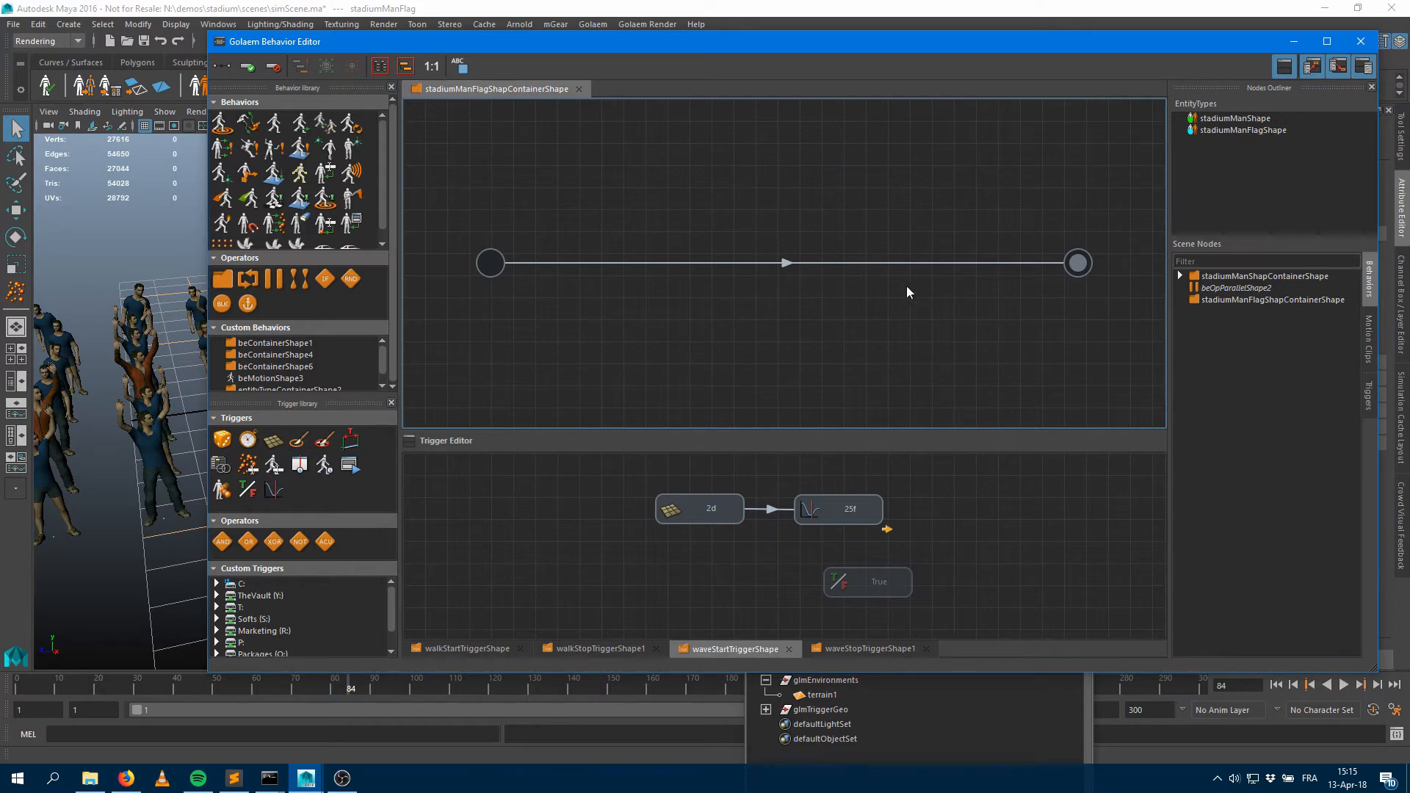
{"action": "left_click", "coordinate": [1294, 41]}
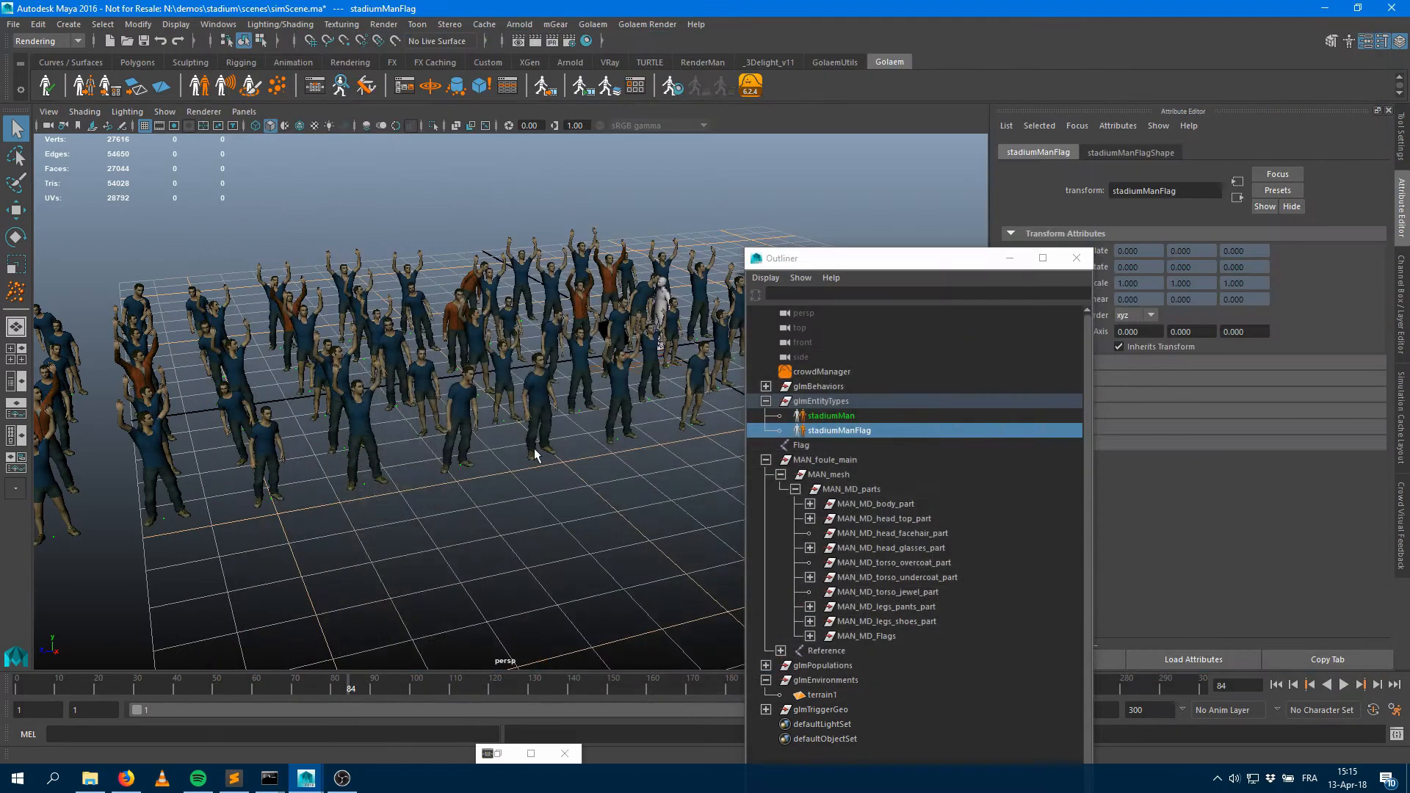
Expand glmPopulations and inspect the popTool1 slot grid alongside the stadiumMan and stadiumManFlag entity types
{"action": "left_click", "coordinate": [766, 666]}
{"action": "left_click", "coordinate": [830, 681]}
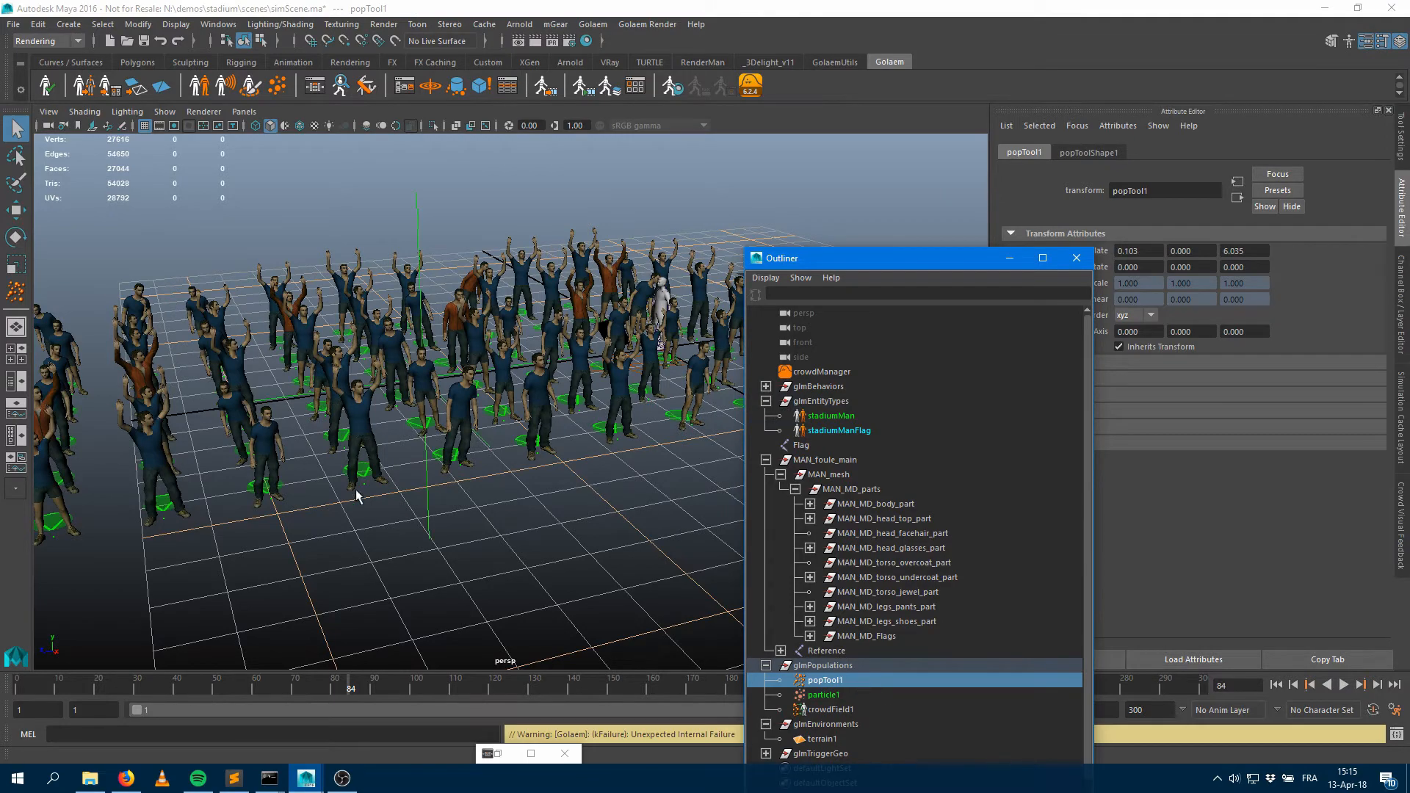
{"action": "left_click_drag", "start_coordinate": [360, 498], "coordinate": [413, 466], "text": "alt"}
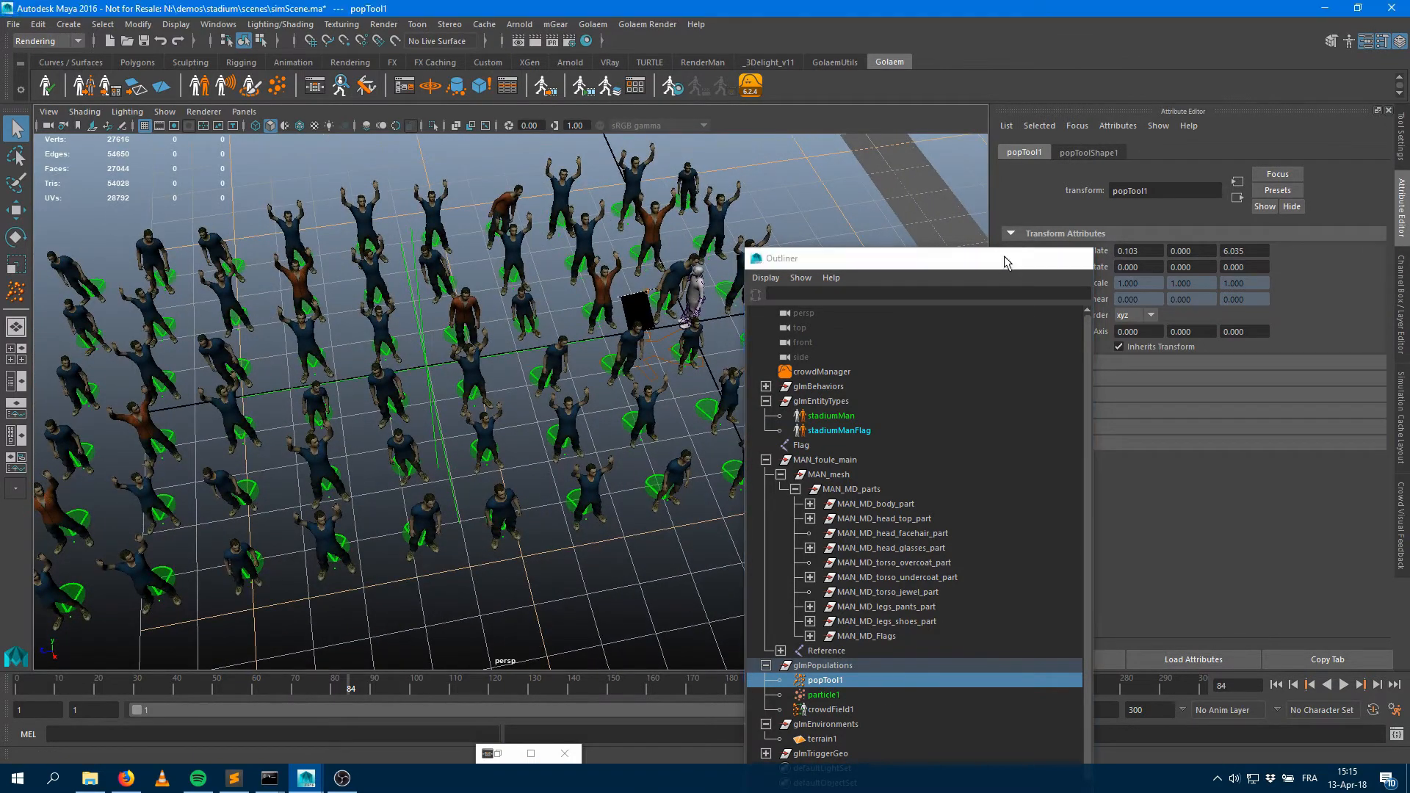
{"action": "left_click", "coordinate": [1010, 258]}
{"action": "left_click", "coordinate": [724, 754]}
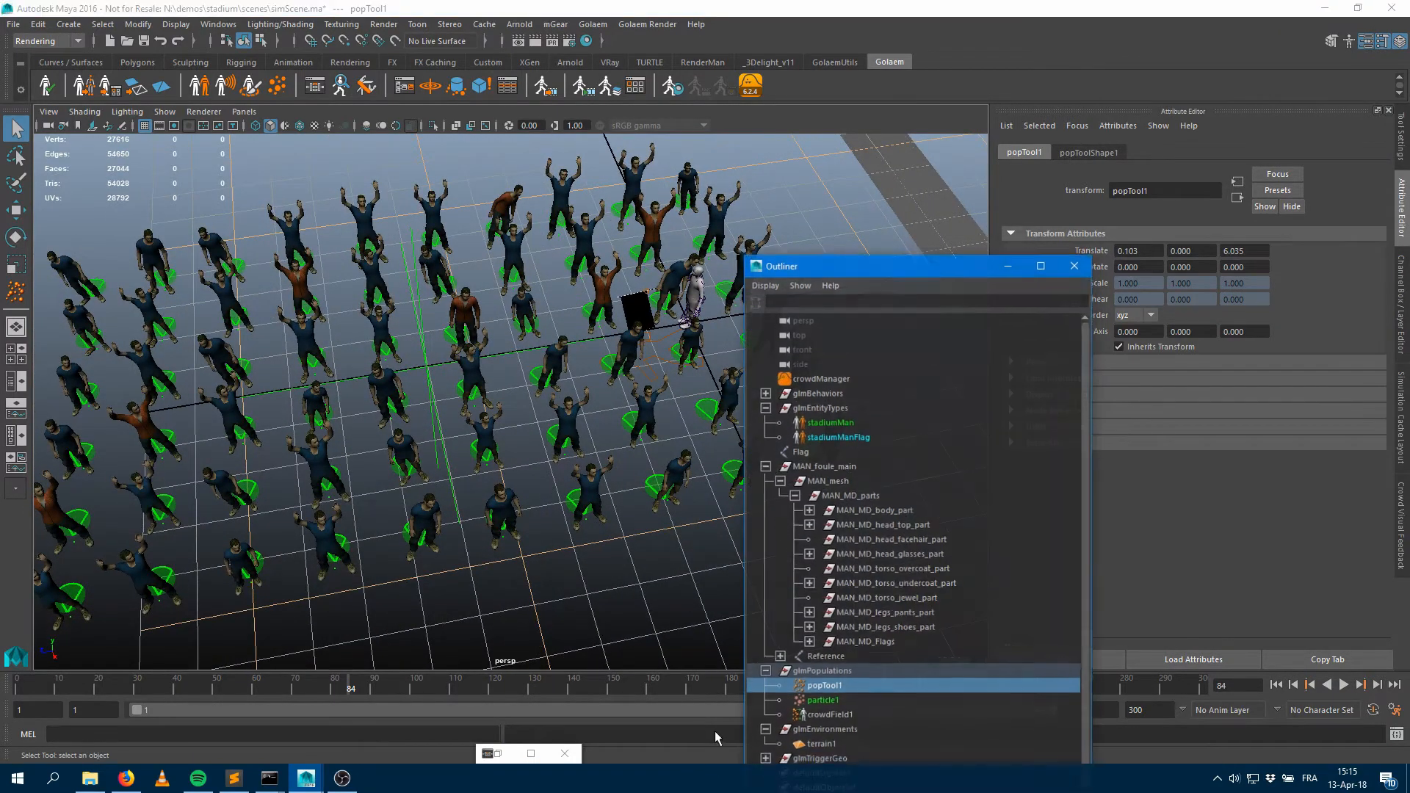
{"action": "left_click", "coordinate": [832, 416]}
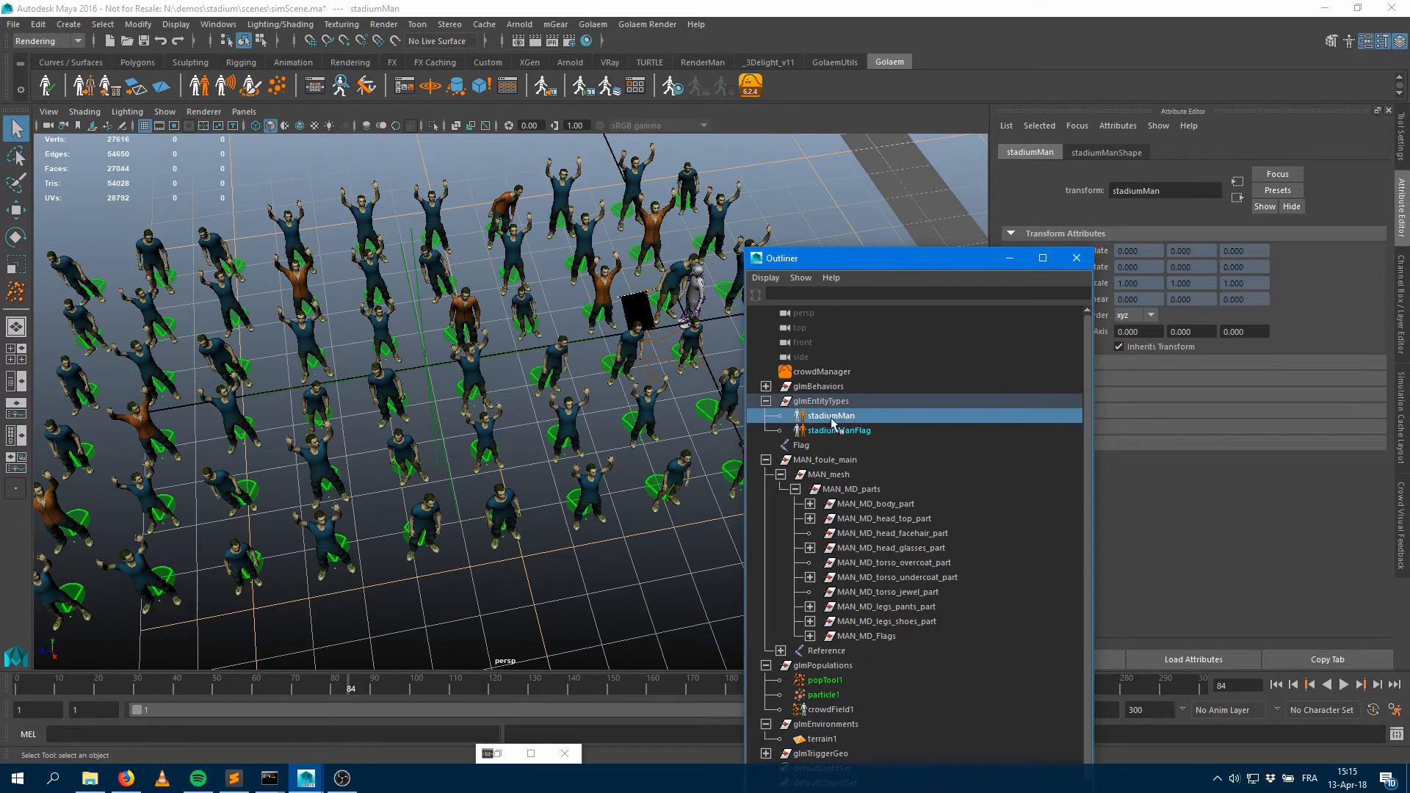
{"action": "left_click", "coordinate": [847, 434]}
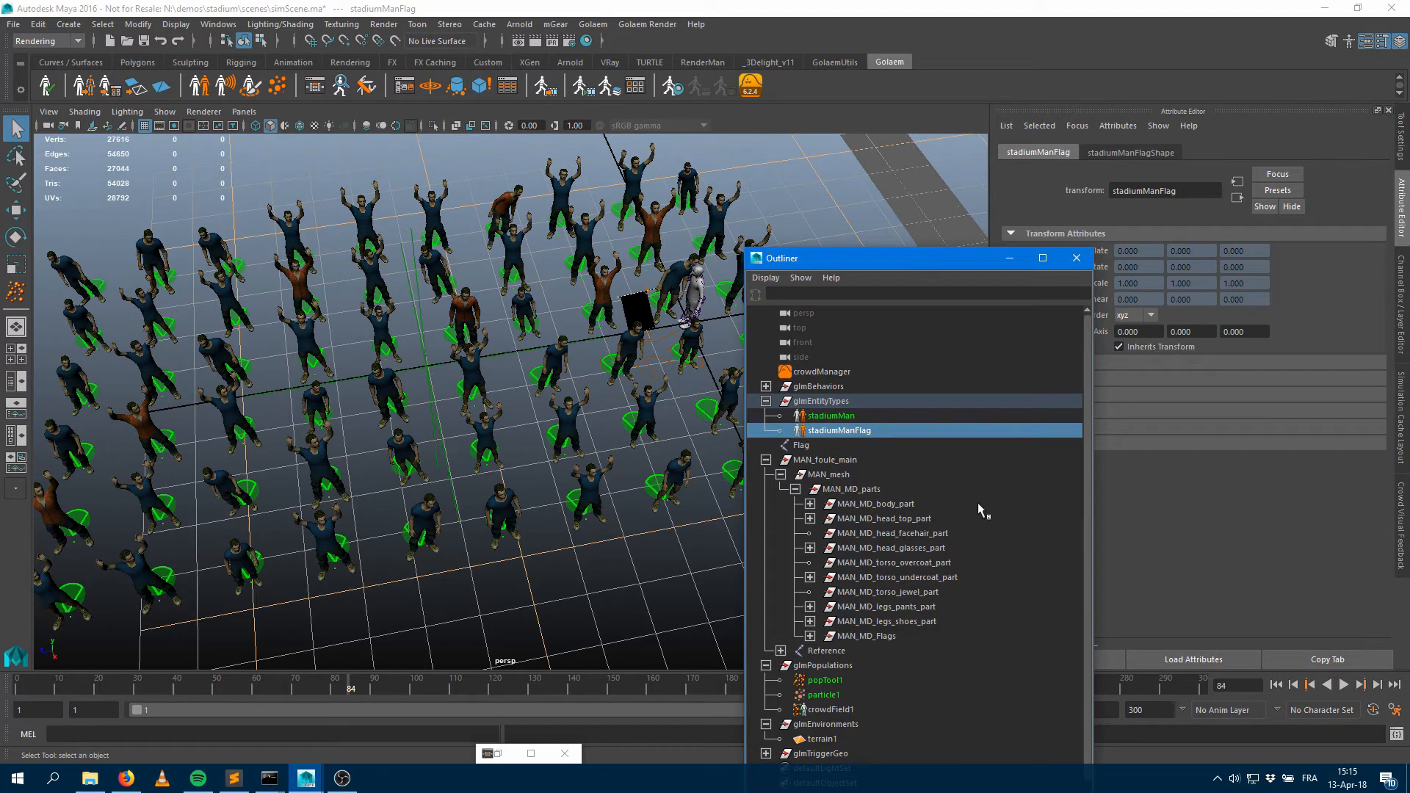
{"action": "left_click_drag", "start_coordinate": [874, 257], "coordinate": [447, 58]}
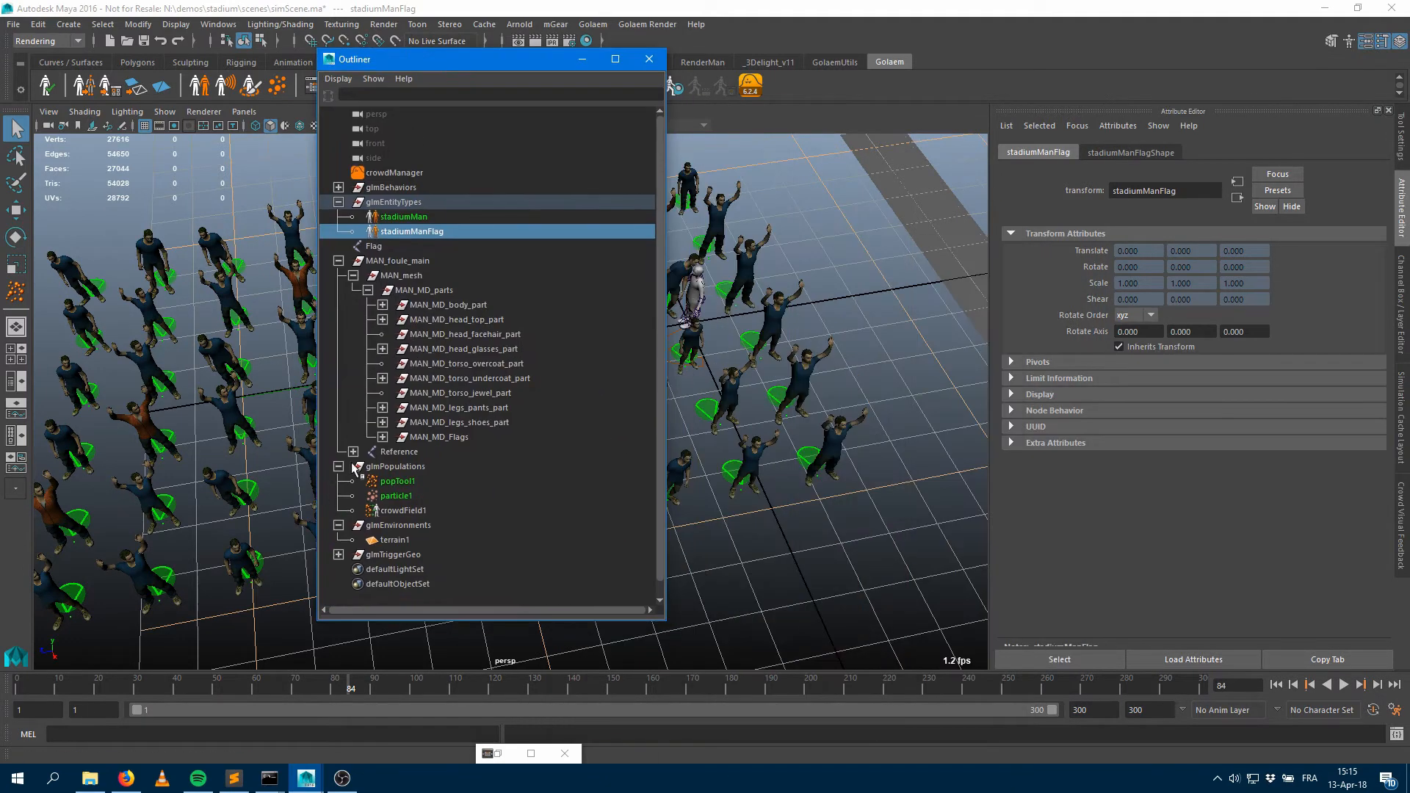
Add stadiumManFlagShape to the entity types of popToolShape1
{"action": "left_click", "coordinate": [397, 481]}
{"action": "left_click", "coordinate": [580, 59]}
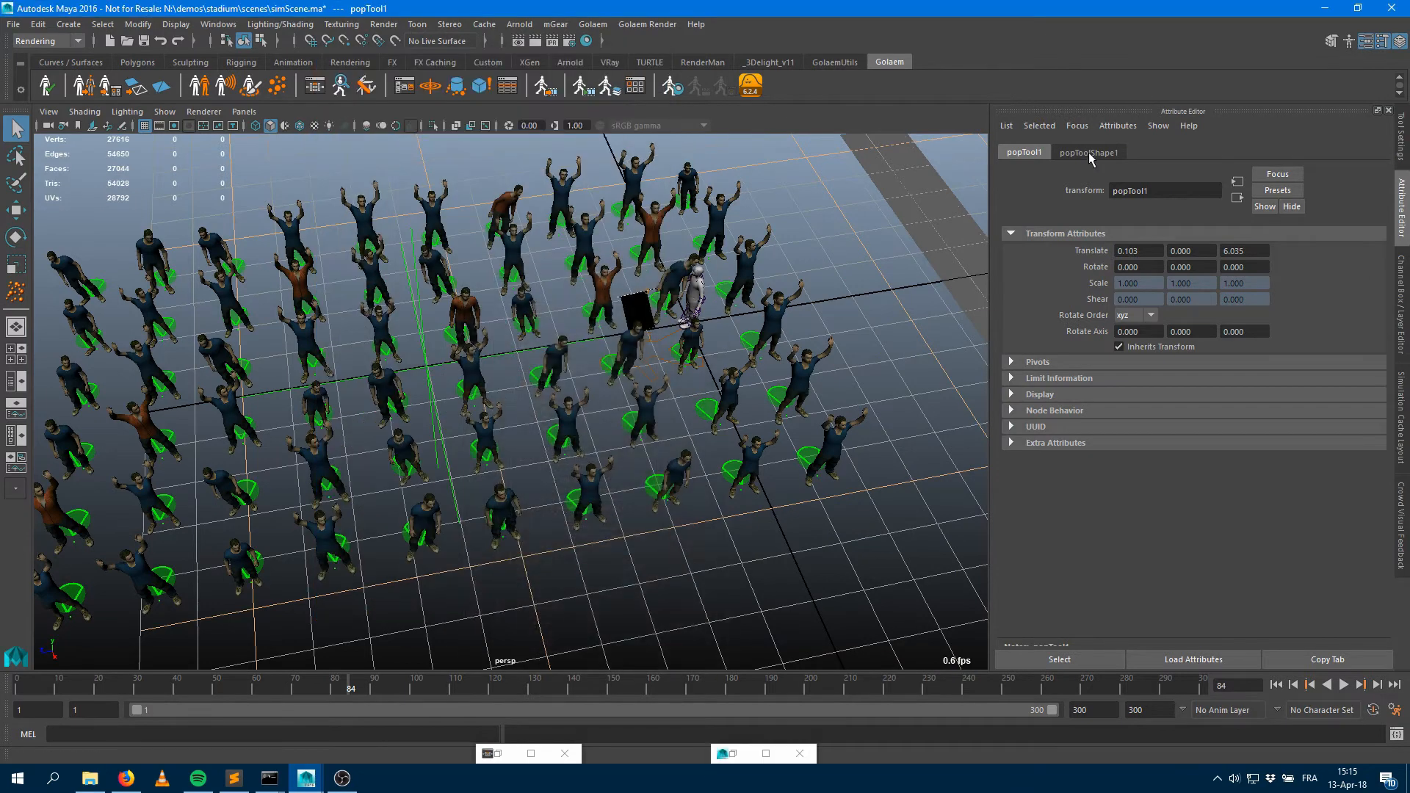
{"action": "left_click", "coordinate": [1089, 152]}
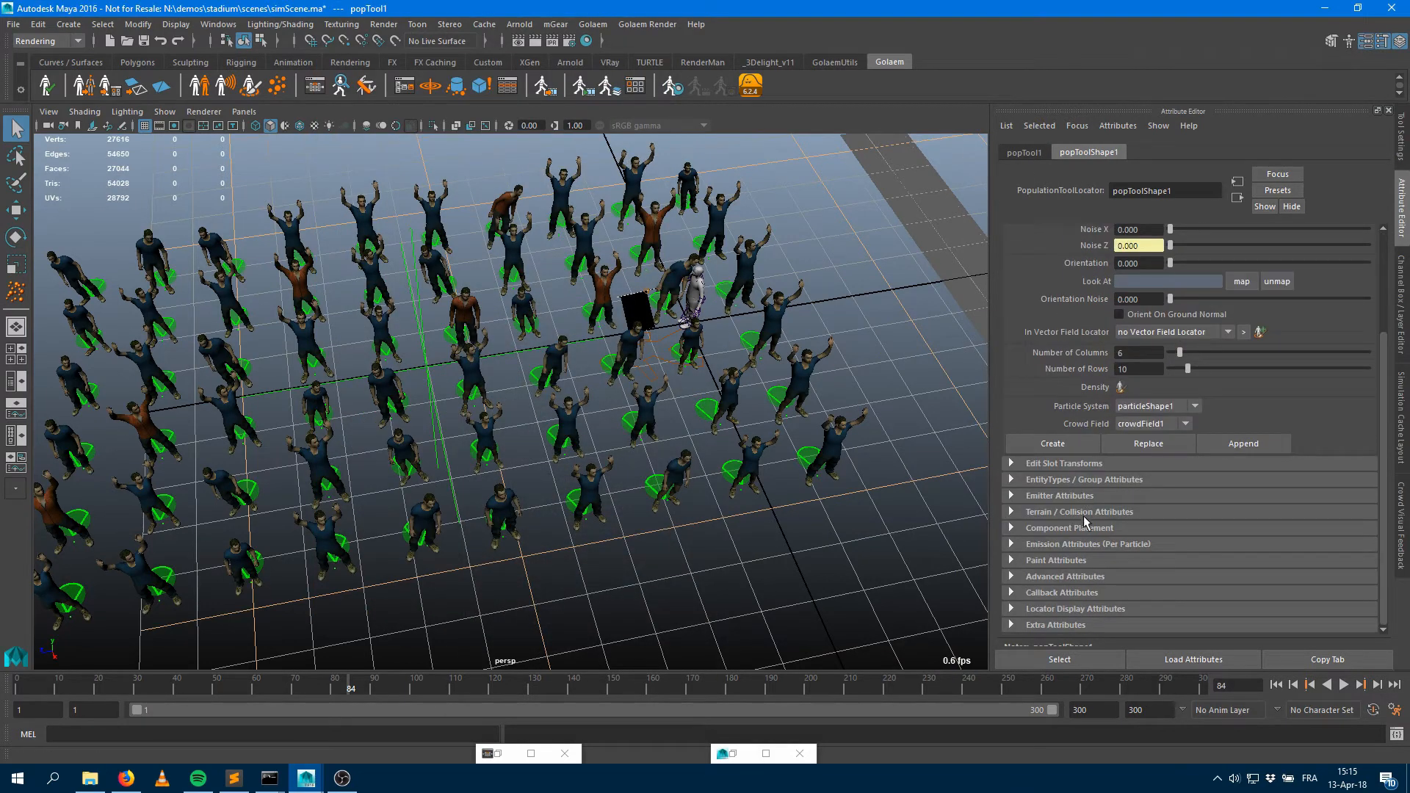
{"action": "left_click", "coordinate": [1083, 479]}
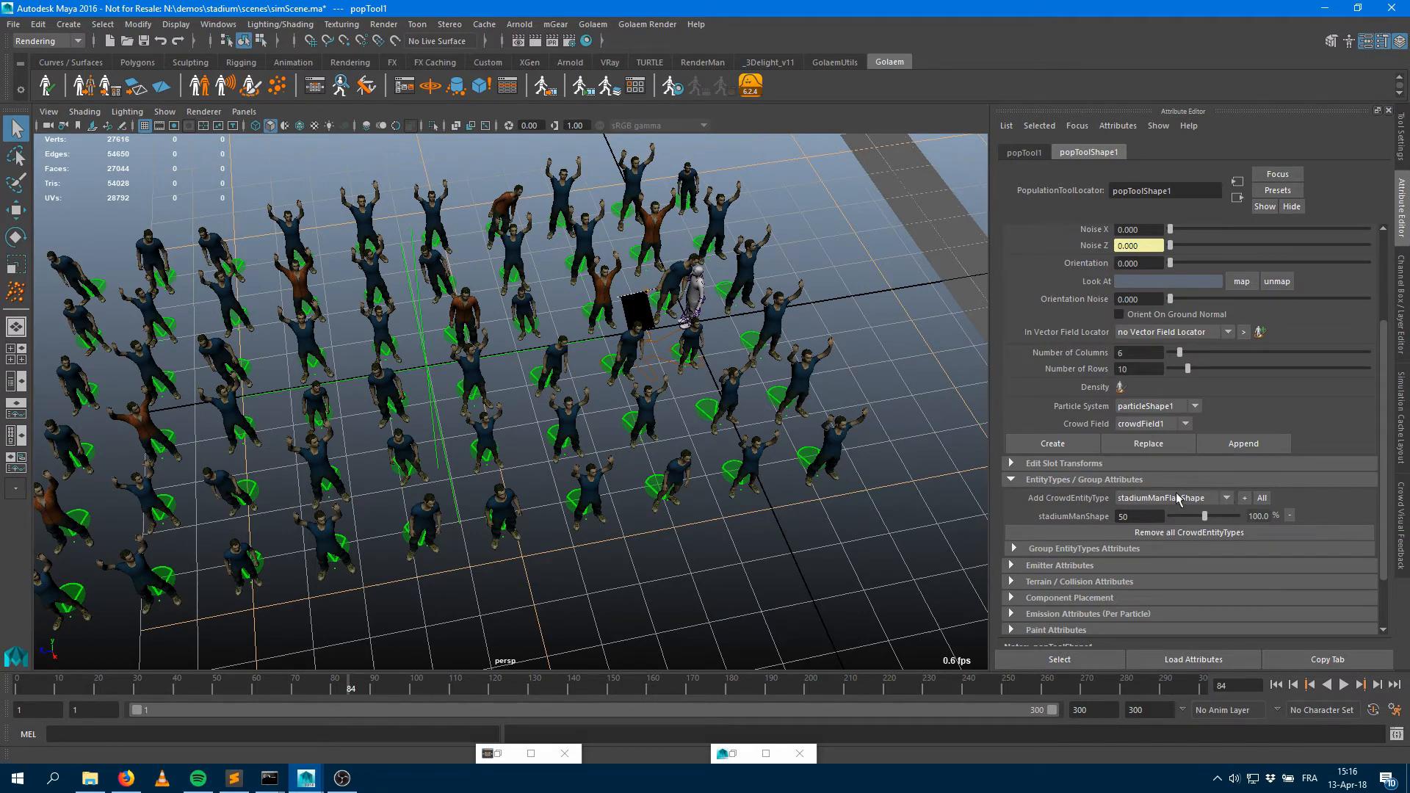
{"action": "left_click", "coordinate": [1245, 498]}
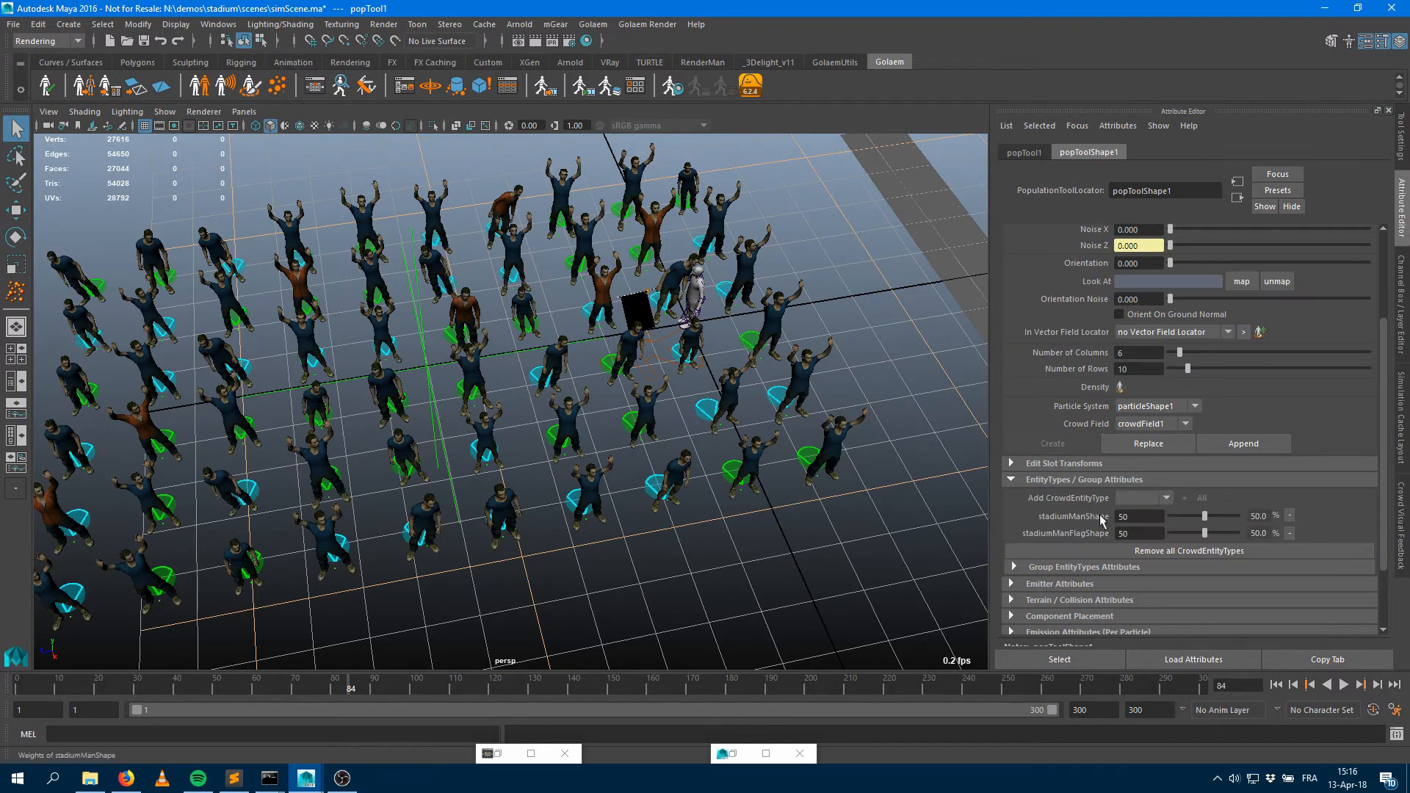
Set the stadiumManFlagShape weight to 5 in popToolShape1's entity type distribution
{"action": "left_click_drag", "start_coordinate": [515, 427], "coordinate": [619, 342], "text": "alt"}
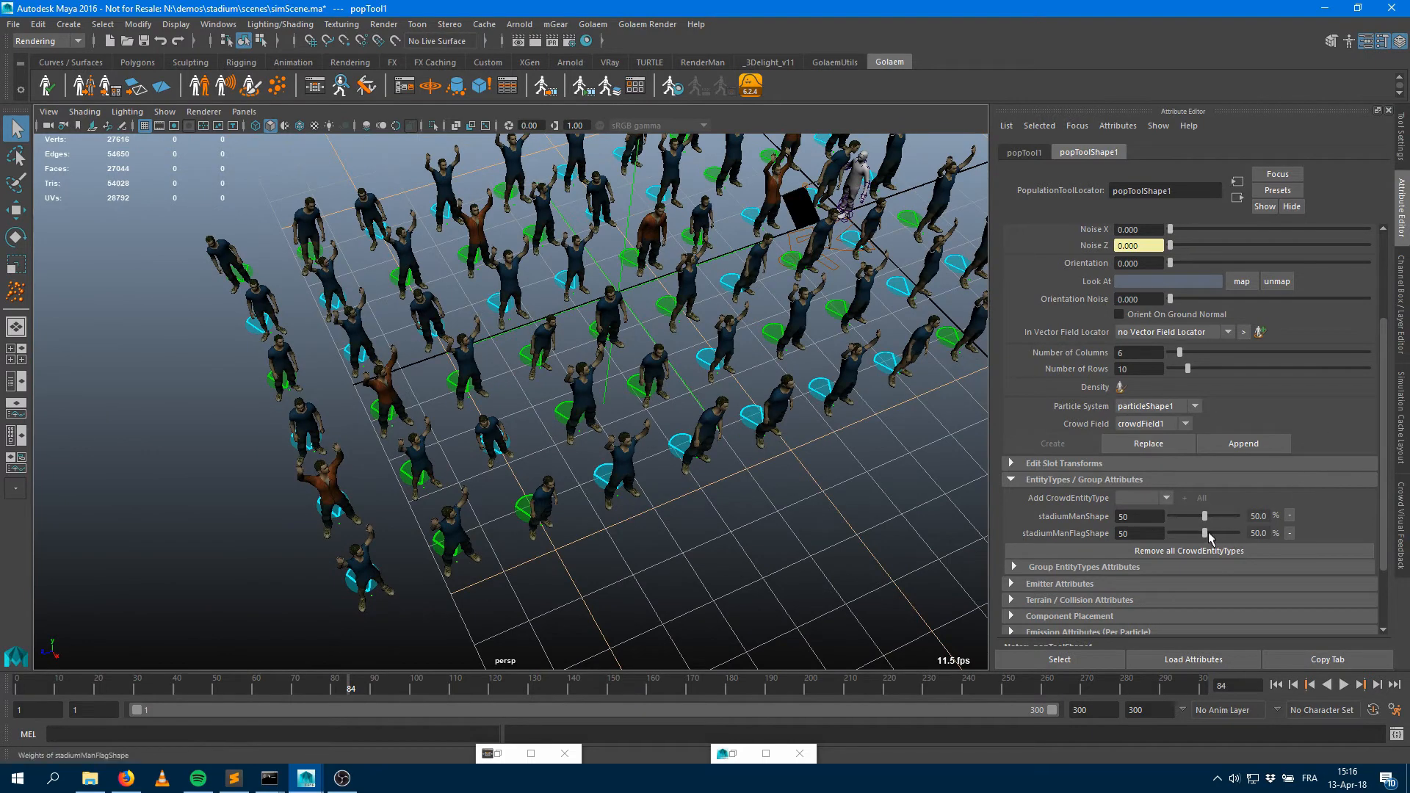
{"action": "left_click_drag", "start_coordinate": [1210, 537], "coordinate": [1175, 538]}
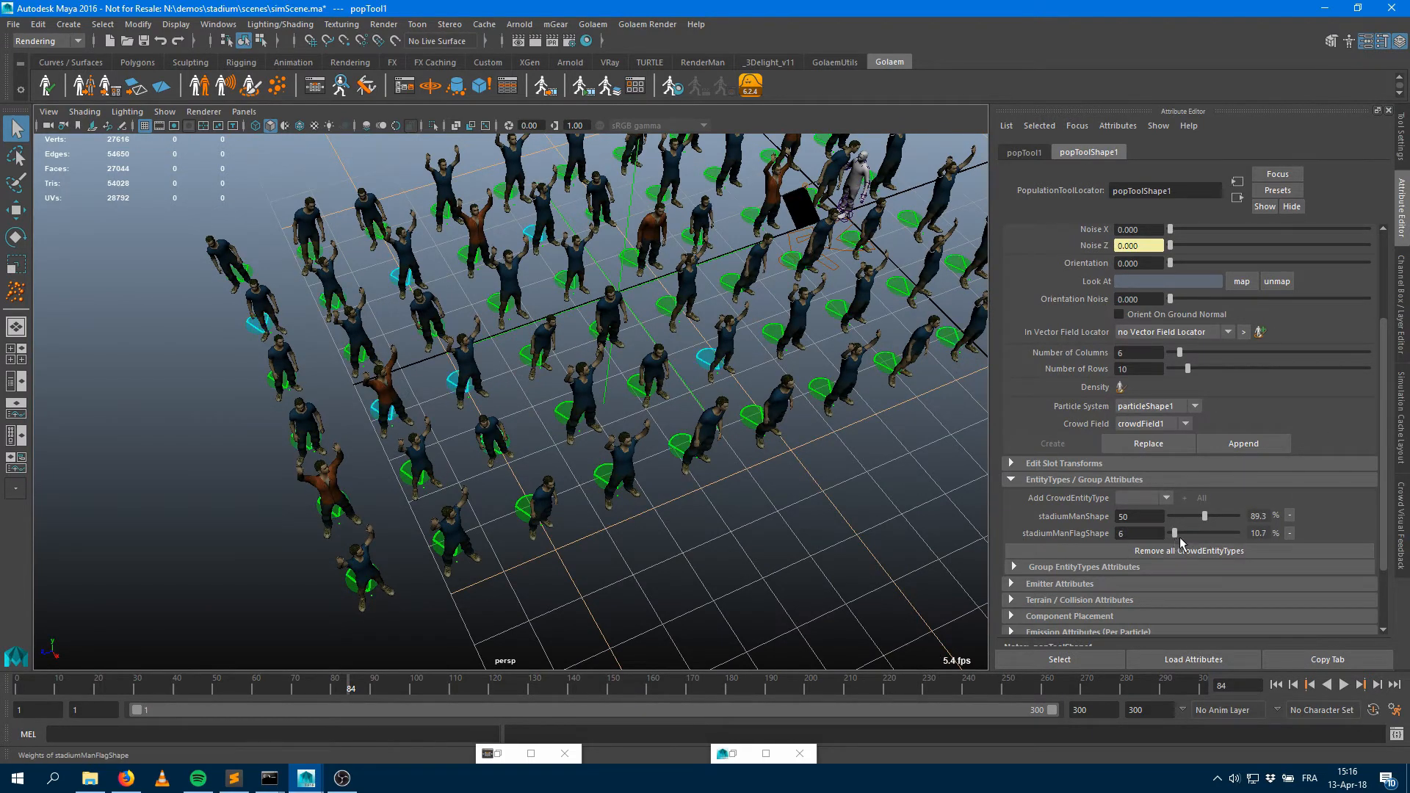
{"action": "double_click", "coordinate": [1121, 534]}
{"action": "key", "text": "Tab"}
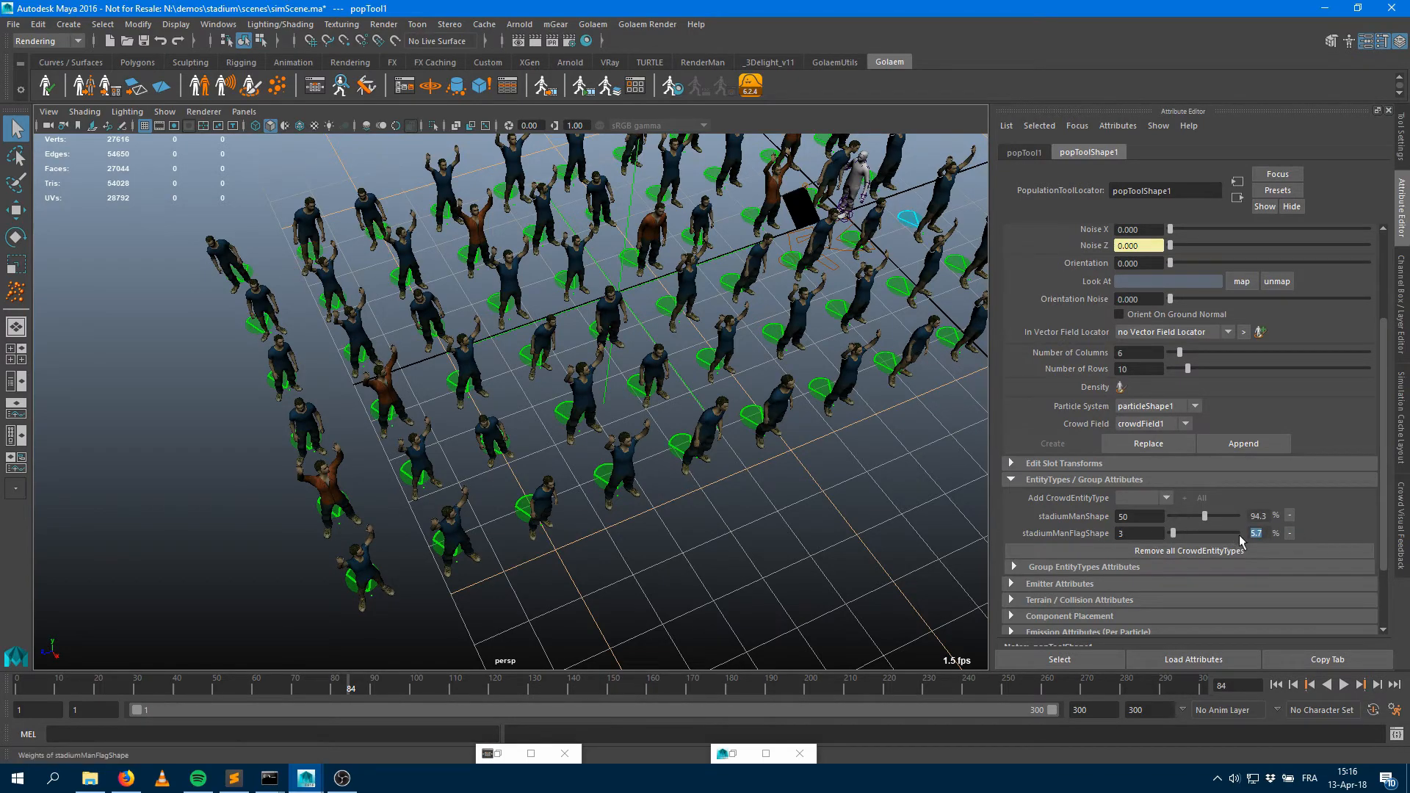
{"action": "scroll", "coordinate": [643, 408], "scroll_direction": "up", "scroll_amount": 5}
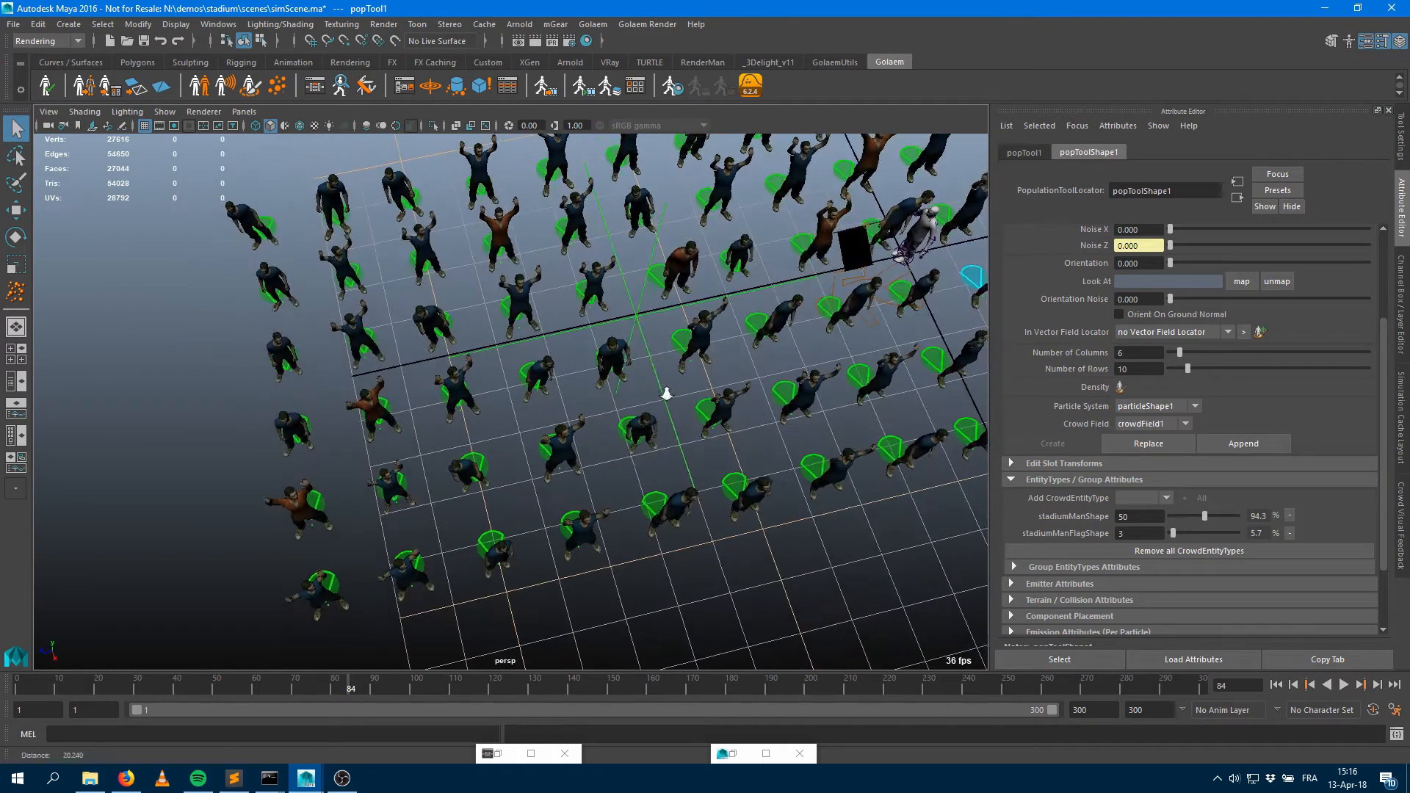
{"action": "scroll", "coordinate": [643, 408], "scroll_direction": "down", "scroll_amount": 5}
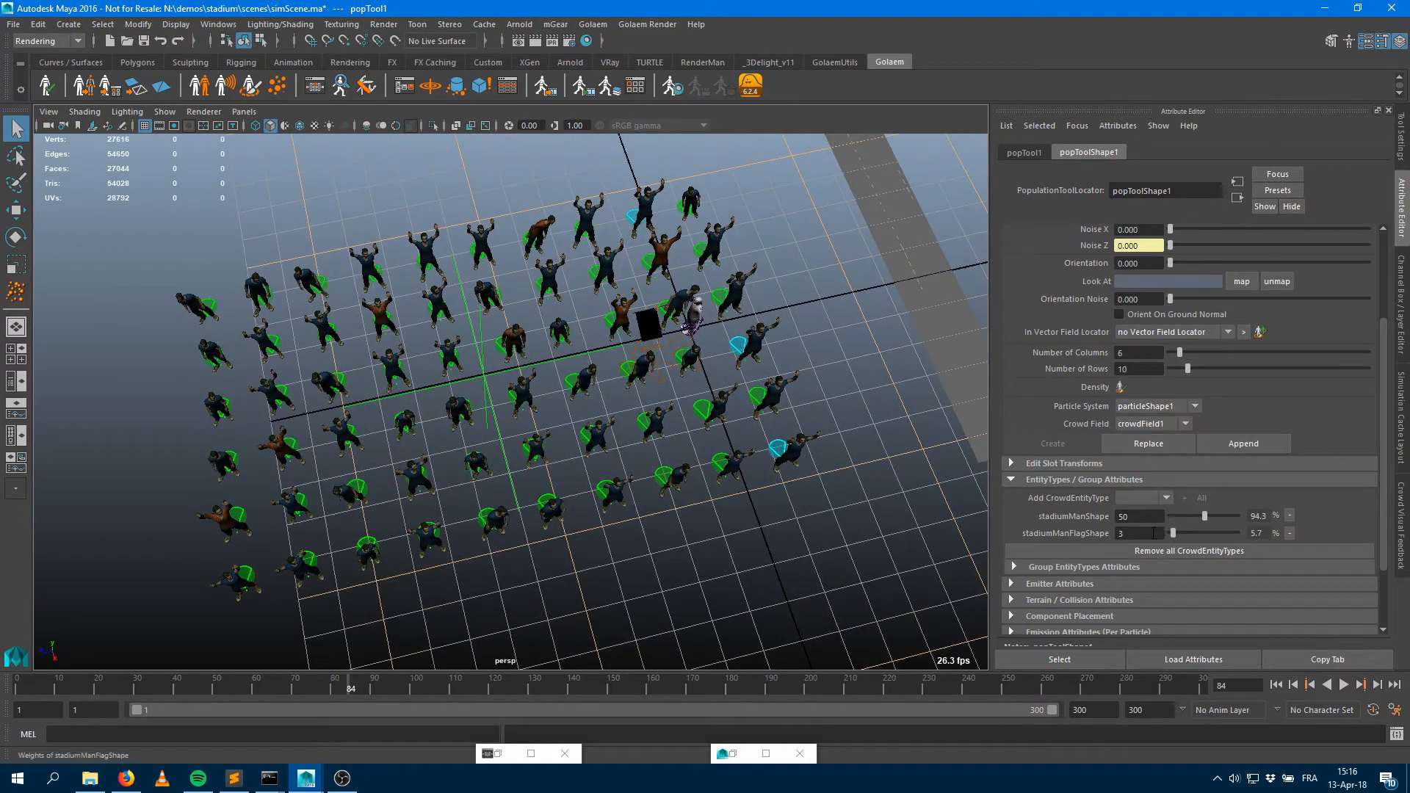
{"action": "key", "text": "Return"}
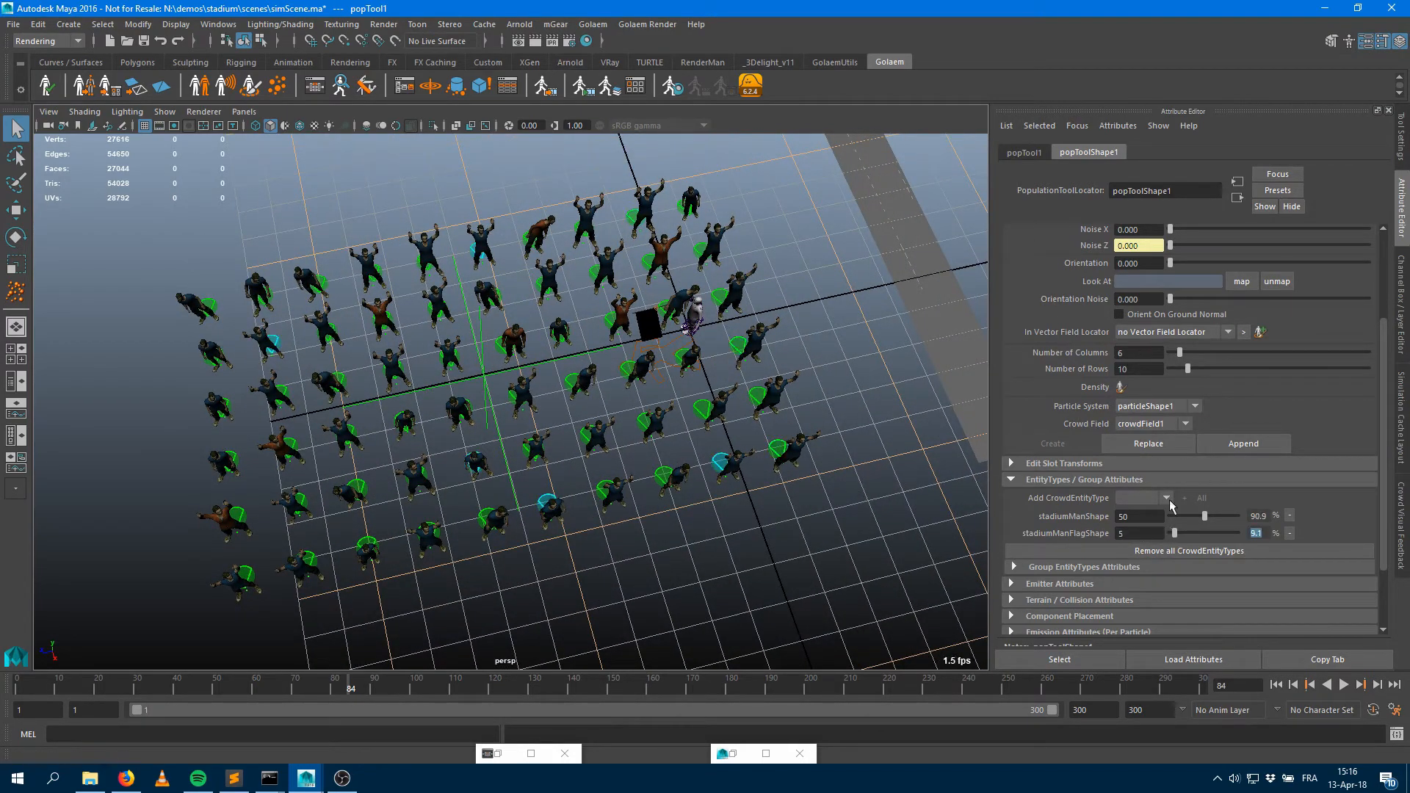
{"action": "left_click_drag", "start_coordinate": [742, 433], "coordinate": [734, 384], "text": "alt"}
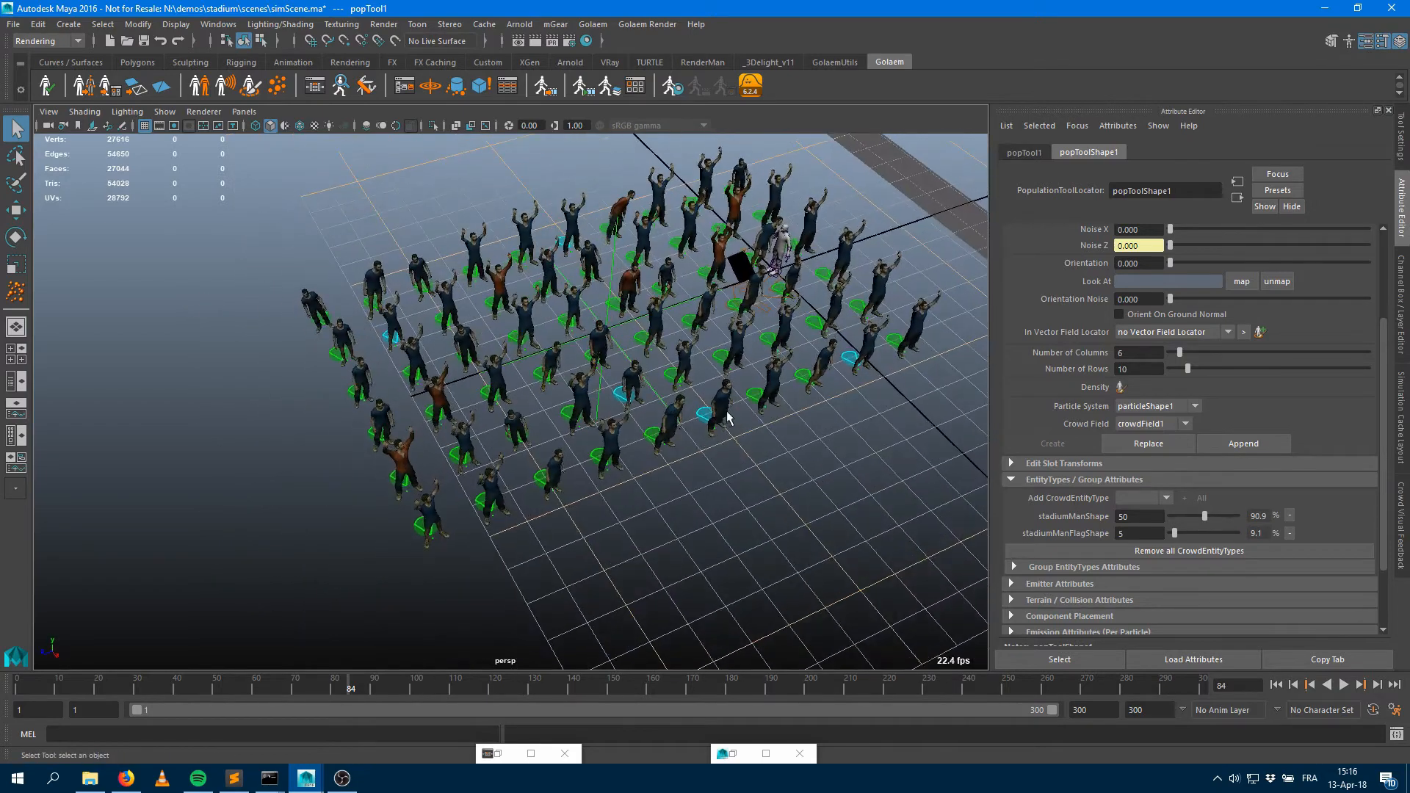
Replace the existing population using popTool1 and play the simulation from the first frame to about frame 16
{"action": "left_click", "coordinate": [1147, 444]}
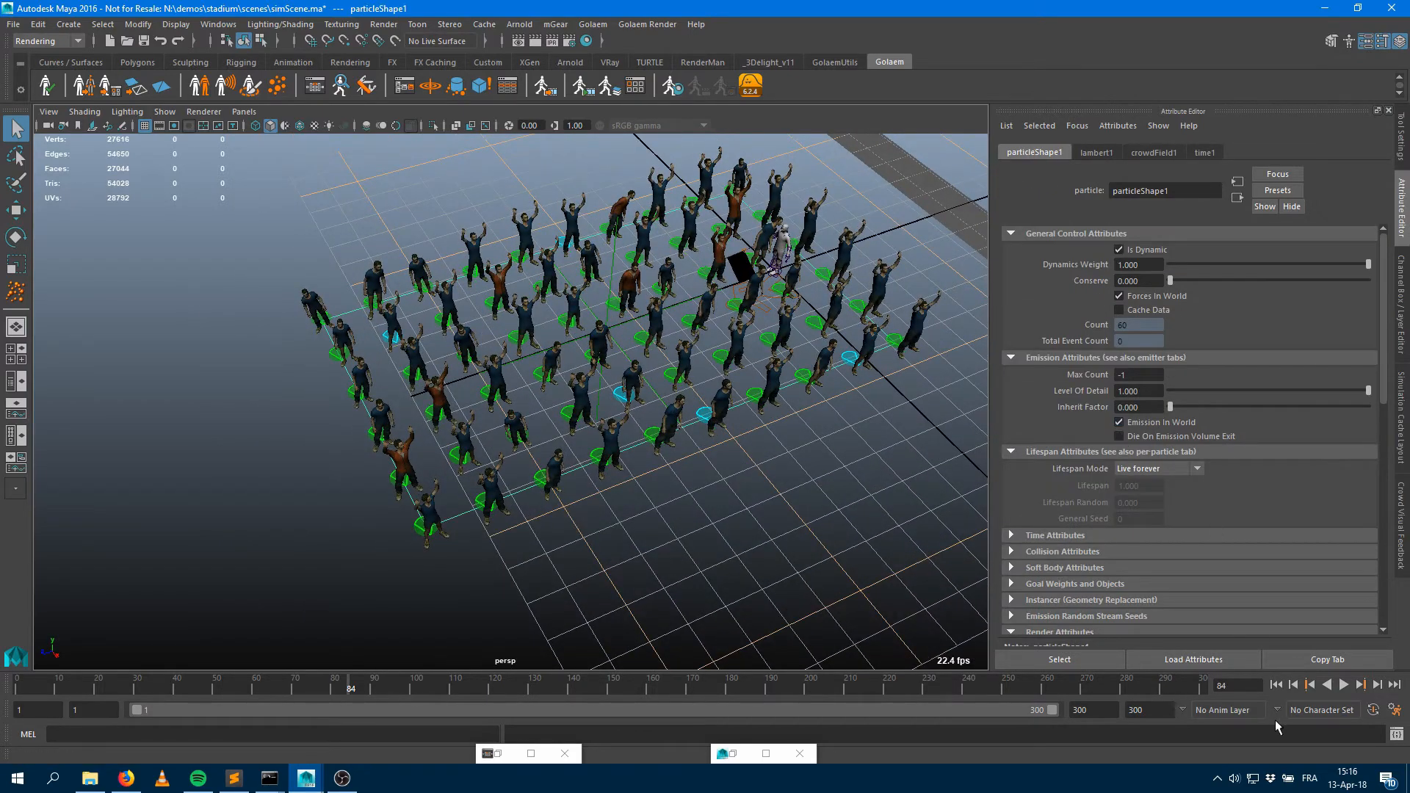
{"action": "left_click", "coordinate": [1277, 685]}
{"action": "left_click", "coordinate": [1344, 685]}
{"action": "left_click", "coordinate": [1344, 685]}
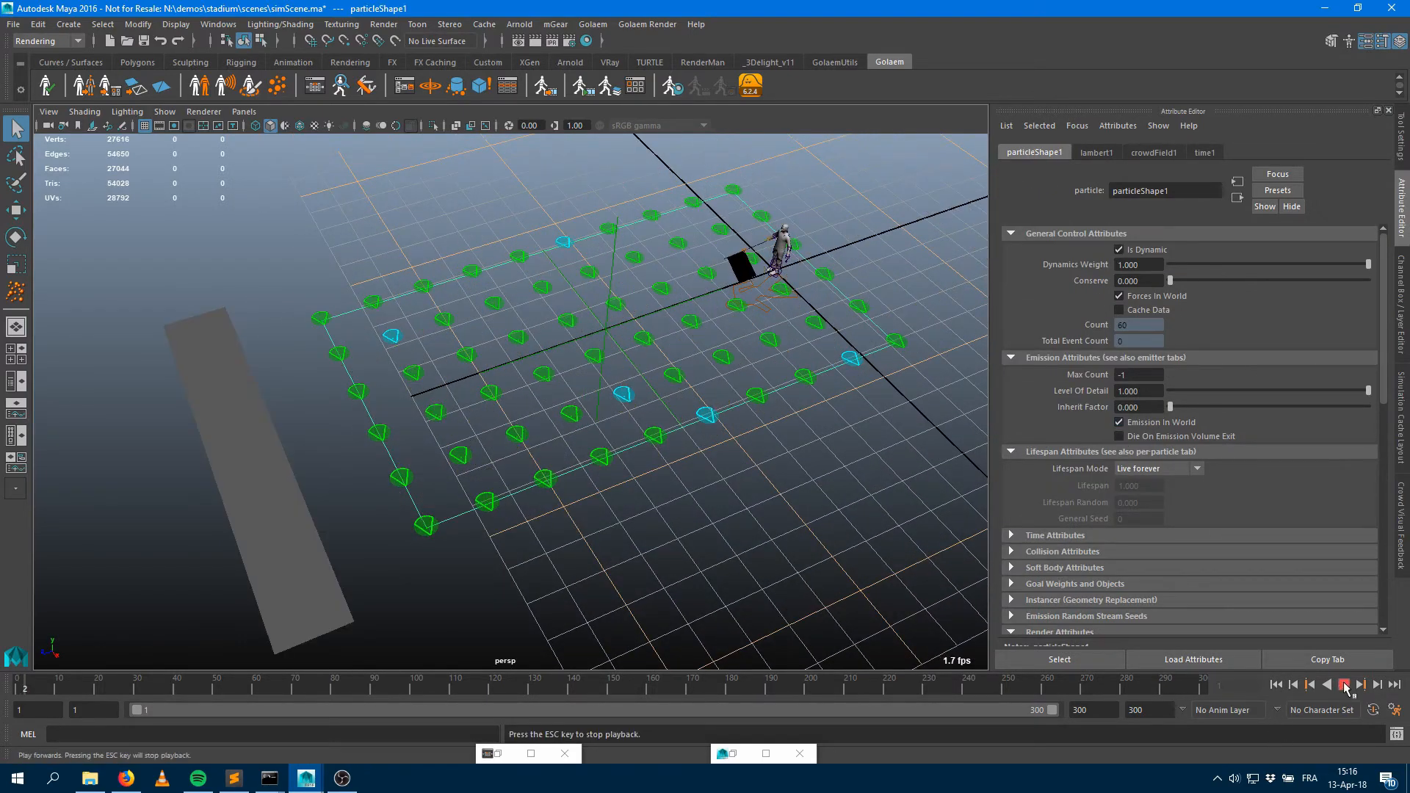
{"action": "left_click", "coordinate": [1344, 684]}
{"action": "left_click_drag", "start_coordinate": [845, 485], "coordinate": [908, 404], "text": "alt"}
Add the DefaultFlag rendering type to stadiumManFlagShape with the Default weight at 0, and enable two-sided render previz
{"action": "left_click", "coordinate": [732, 753]}
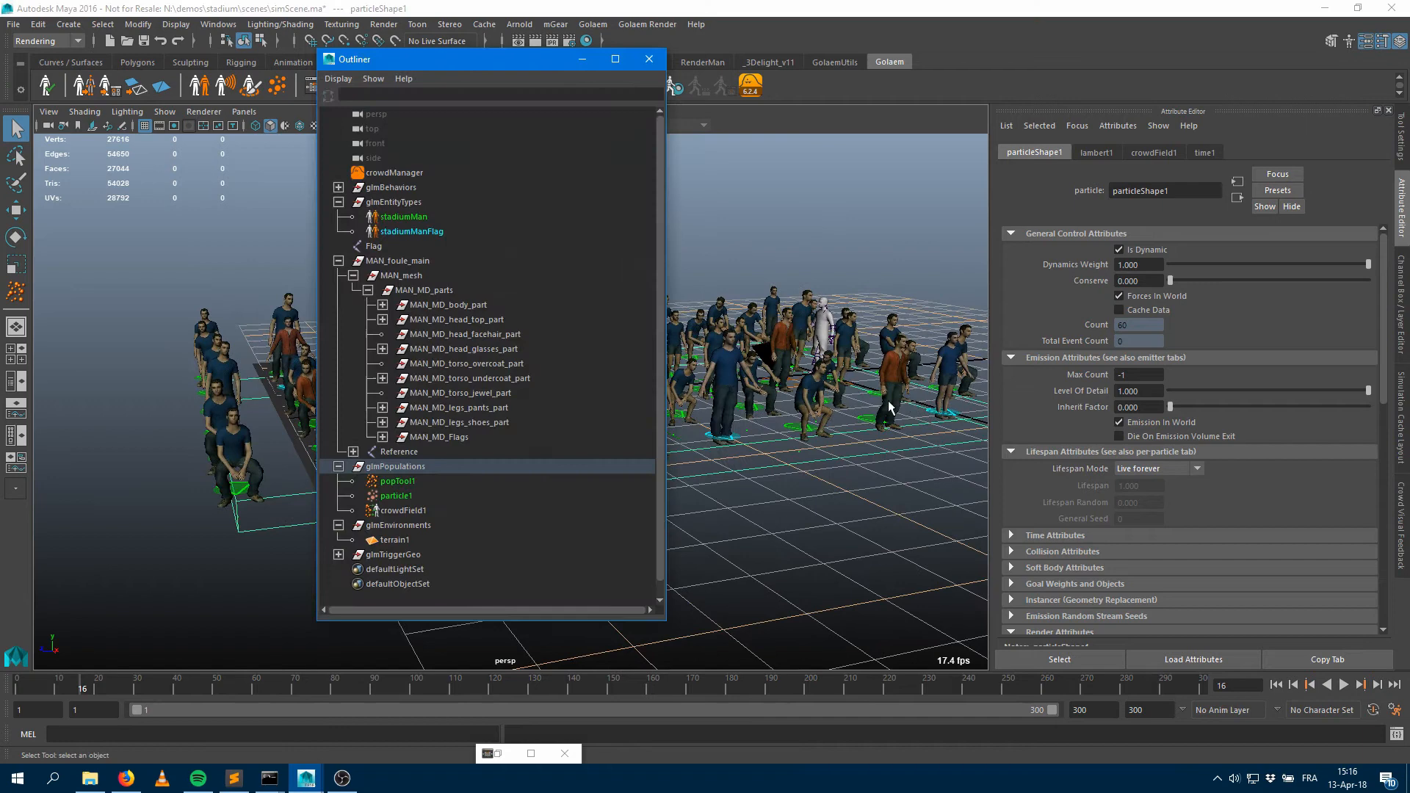
{"action": "left_click", "coordinate": [411, 231]}
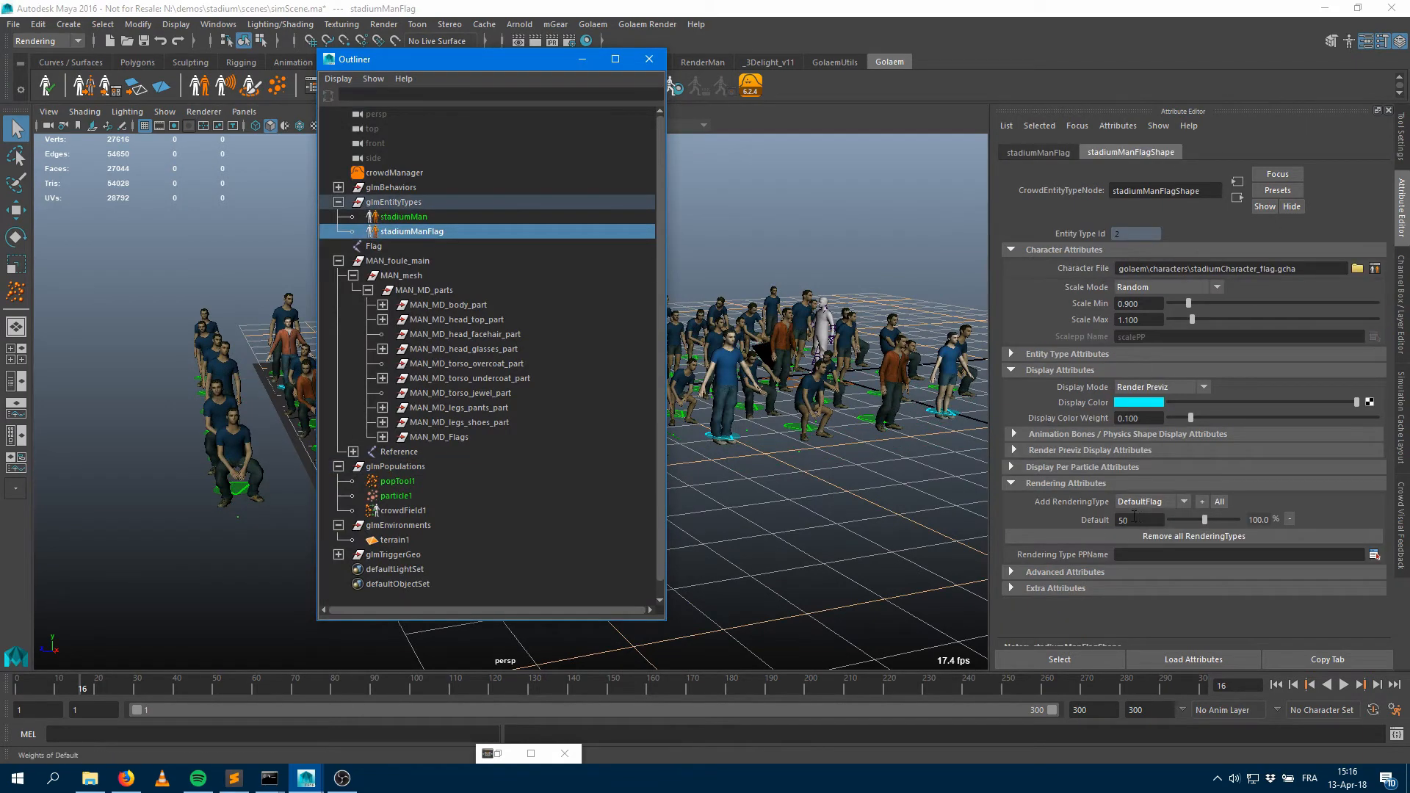
{"action": "left_click", "coordinate": [1202, 501]}
{"action": "left_click_drag", "start_coordinate": [1209, 524], "coordinate": [1170, 523]}
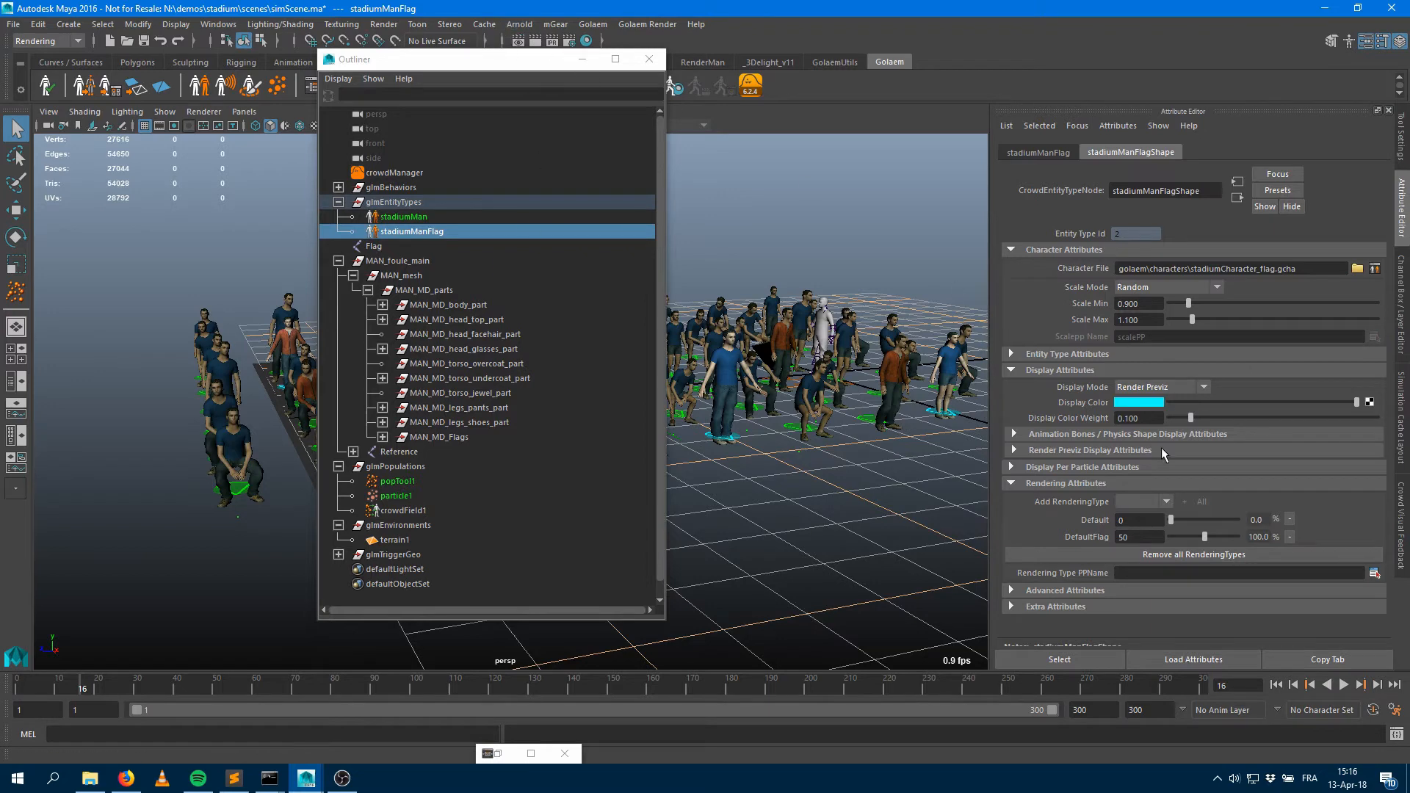
{"action": "left_click", "coordinate": [1072, 446]}
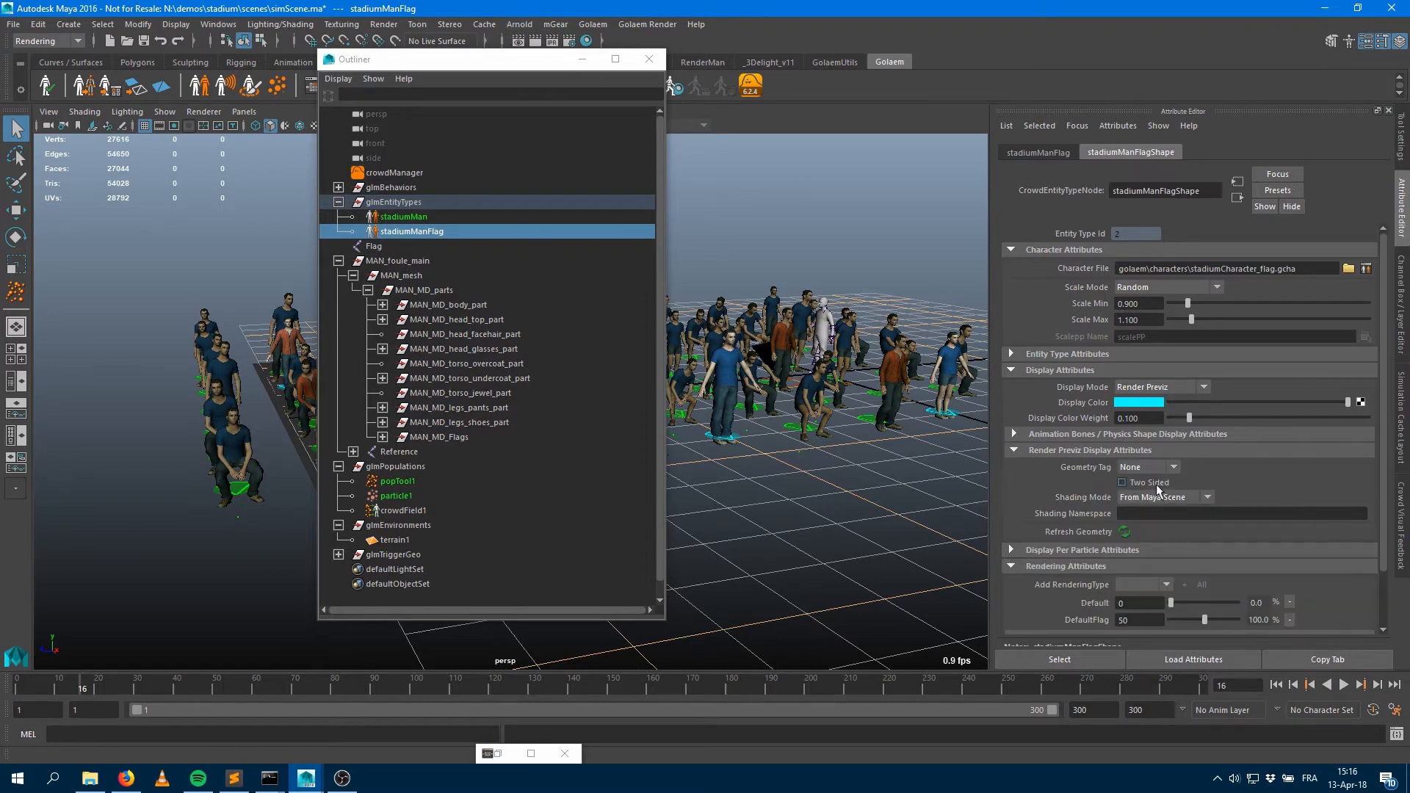
Play the simulation on to about frame 23 to check the flags on the crowd, and save the scene
{"action": "left_click", "coordinate": [583, 59]}
{"action": "left_click", "coordinate": [1344, 684]}
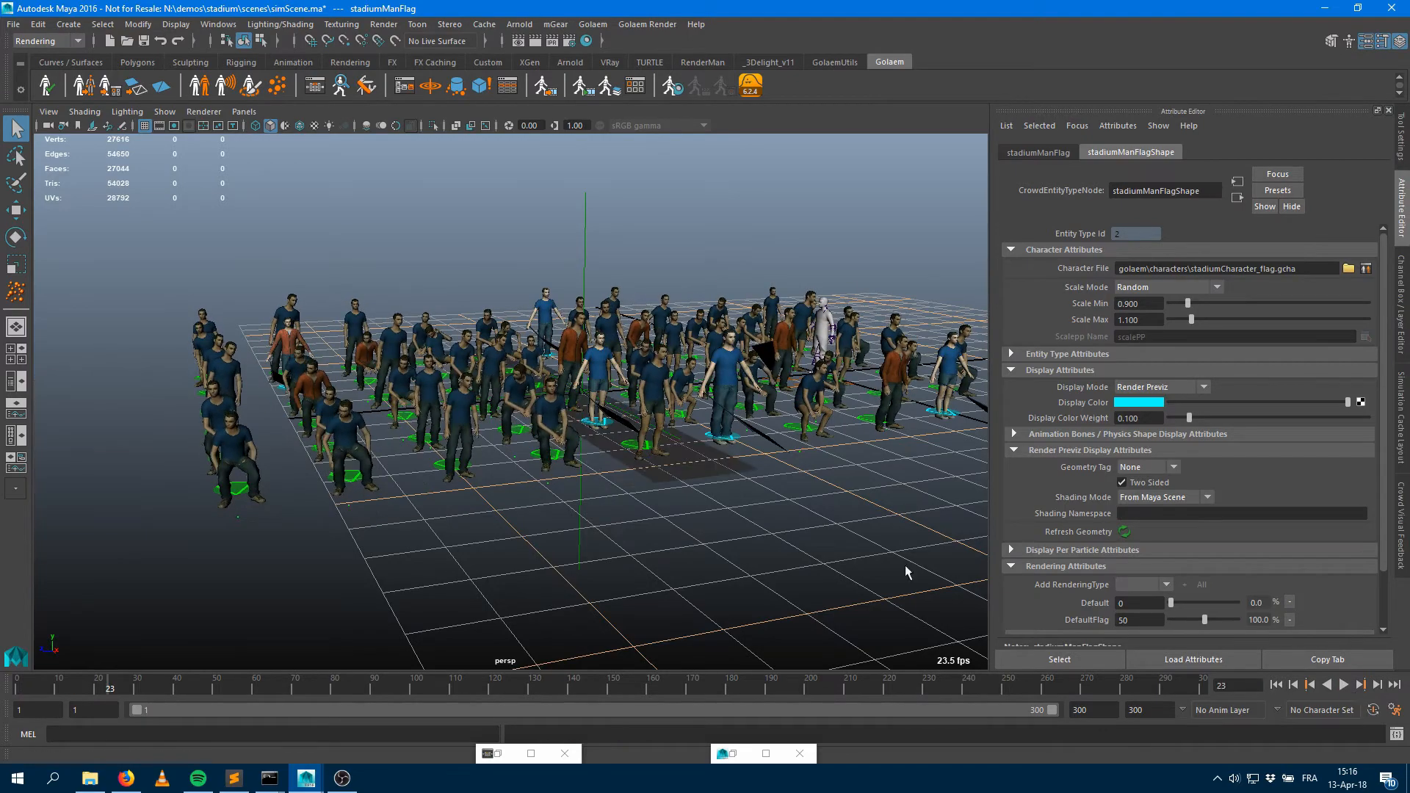
{"action": "left_click", "coordinate": [1344, 684]}
{"action": "left_click_drag", "start_coordinate": [587, 562], "coordinate": [730, 567], "text": "alt"}
{"action": "key", "text": "ctrl+s"}
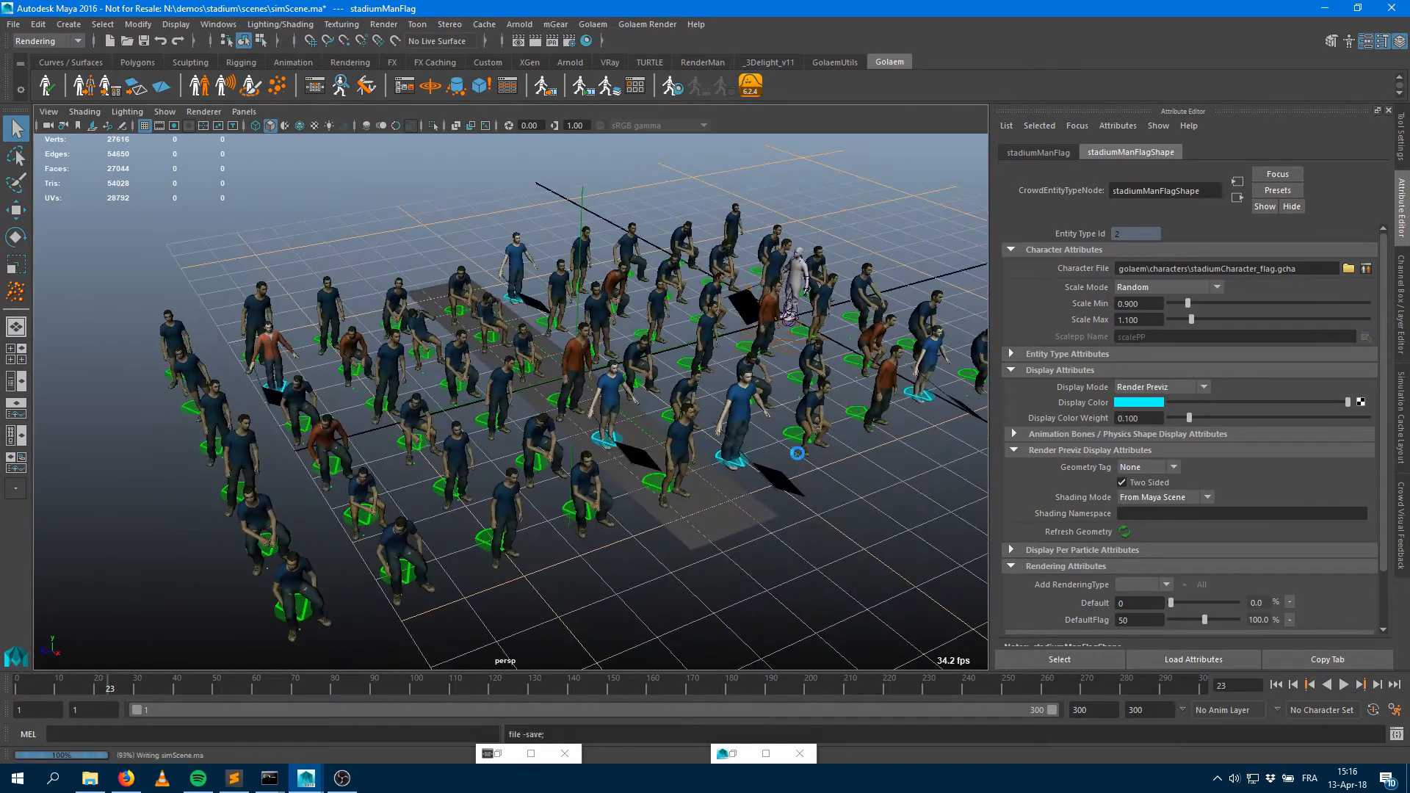
Insert an ApexCloth behavior into stadiumManFlagShape's behavior container in the Golaem Behavior Editor
{"action": "left_click", "coordinate": [315, 86]}
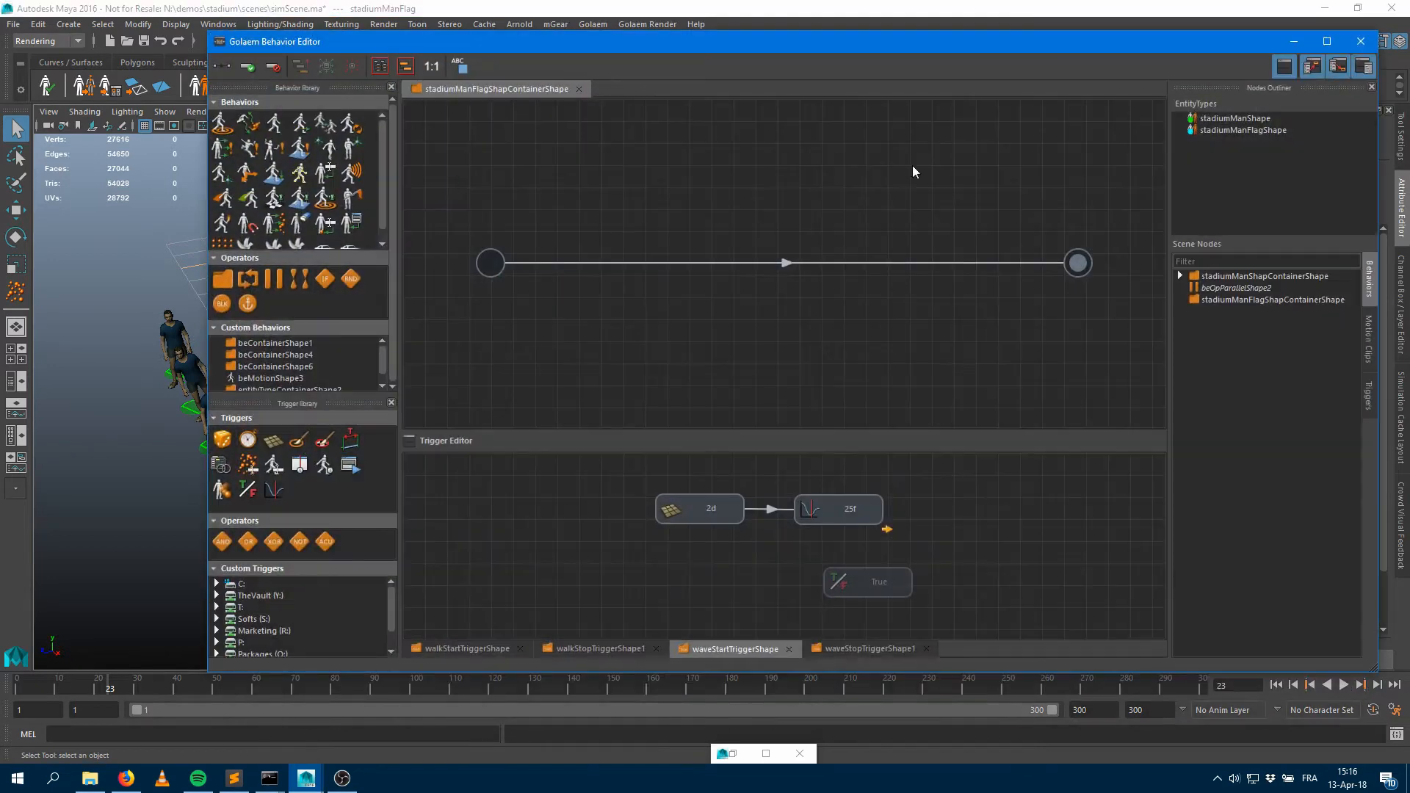
{"action": "left_click", "coordinate": [1259, 130]}
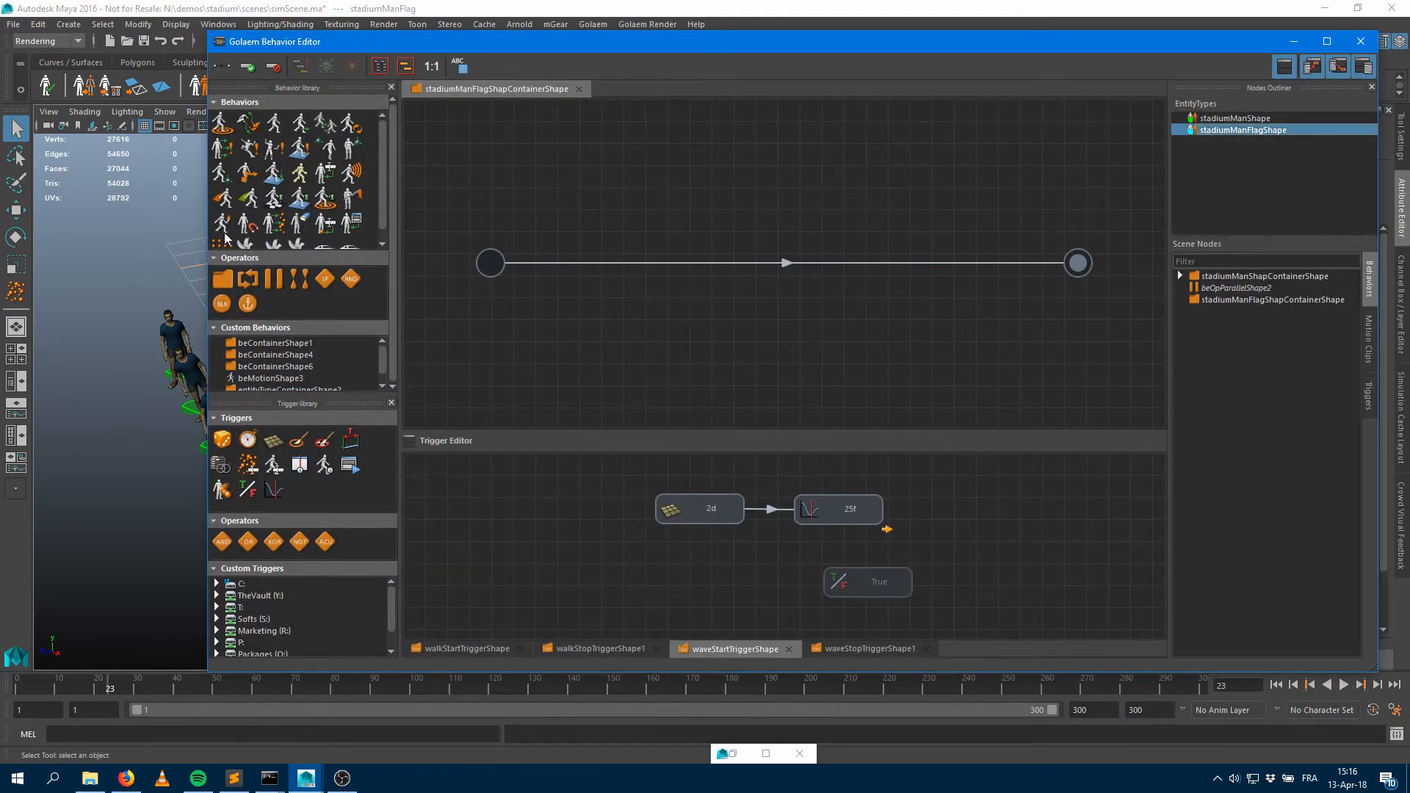
{"action": "left_click_drag", "start_coordinate": [248, 213], "coordinate": [779, 268]}
Assign MAN_MD_ClothFlag as the cloth behavior's mesh and pick the bone for its cloth vertices bone list
{"action": "left_click_drag", "start_coordinate": [996, 52], "coordinate": [527, 80]}
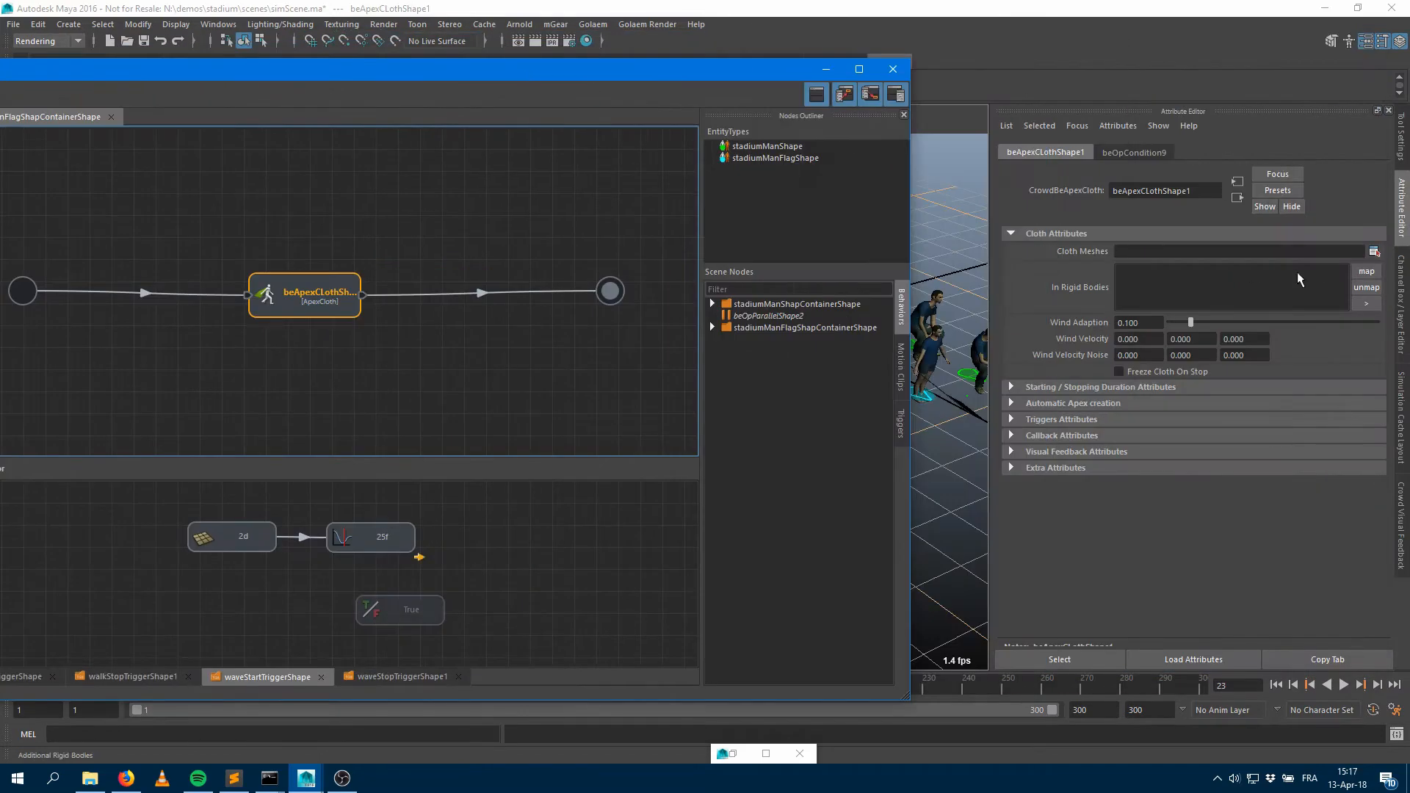
{"action": "left_click", "coordinate": [1374, 252]}
{"action": "double_click", "coordinate": [1129, 351]}
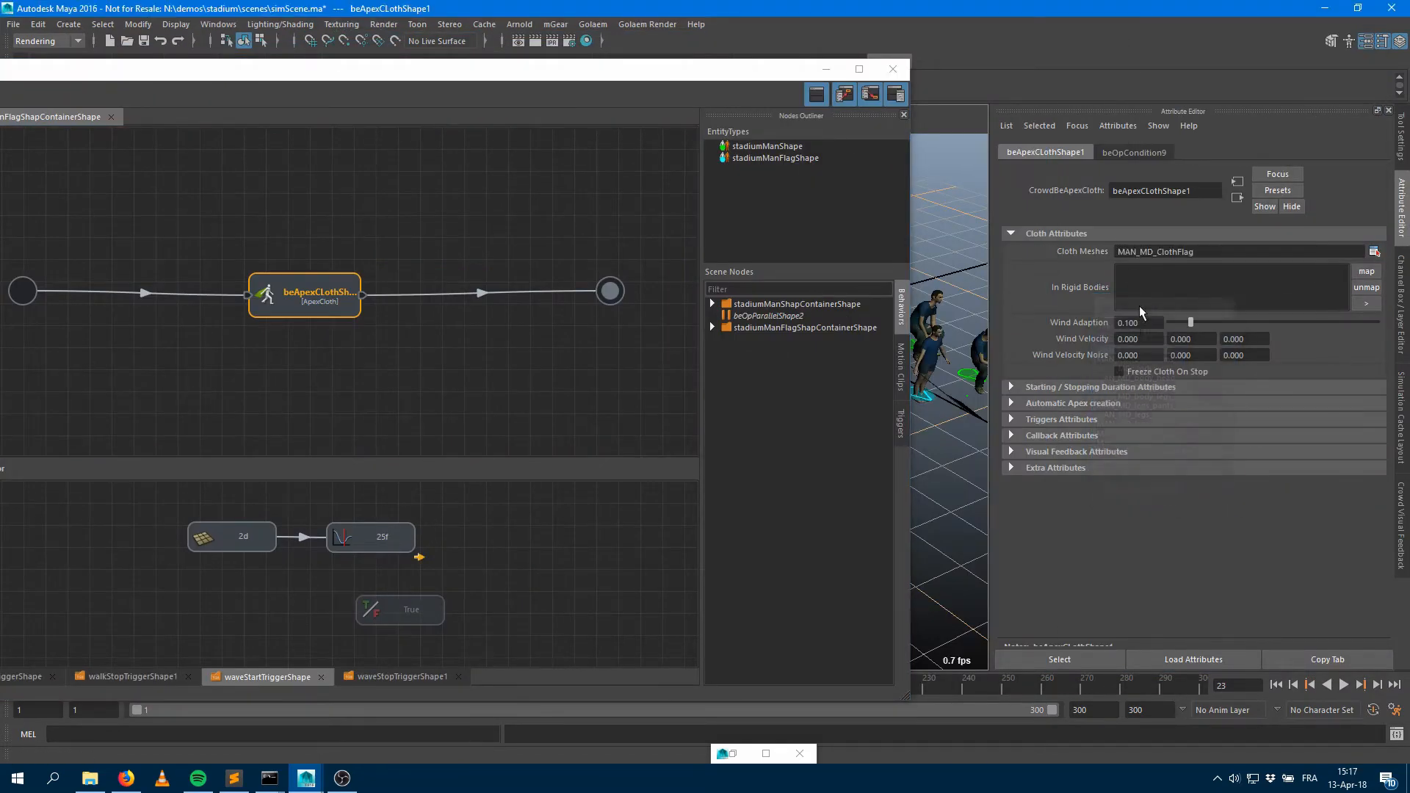
{"action": "left_click", "coordinate": [1072, 405]}
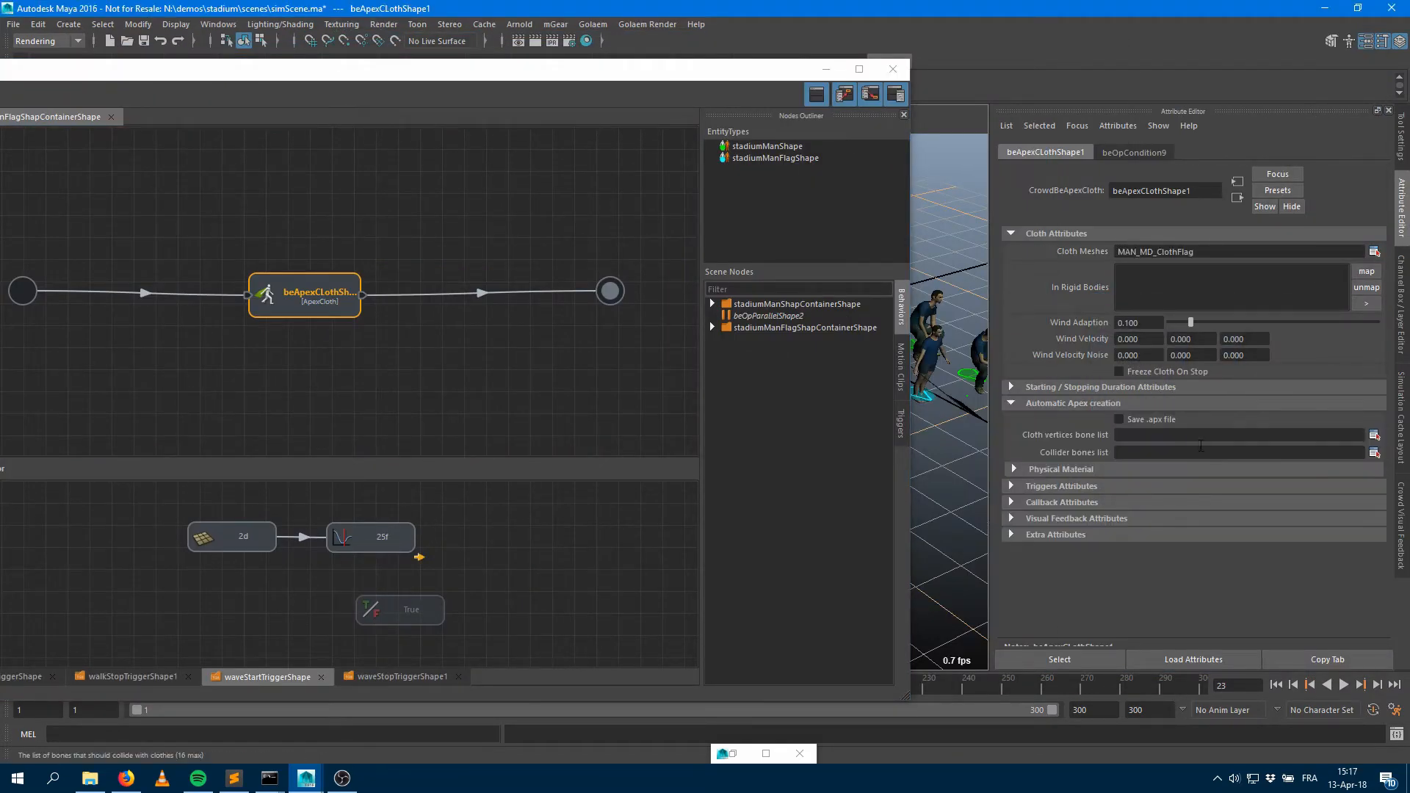
{"action": "left_click", "coordinate": [1374, 435]}
{"action": "double_click", "coordinate": [1115, 343]}
Add a Motion behavior in parallel with the ApexCloth behavior and rename it waving
{"action": "left_click_drag", "start_coordinate": [380, 75], "coordinate": [777, 20]}
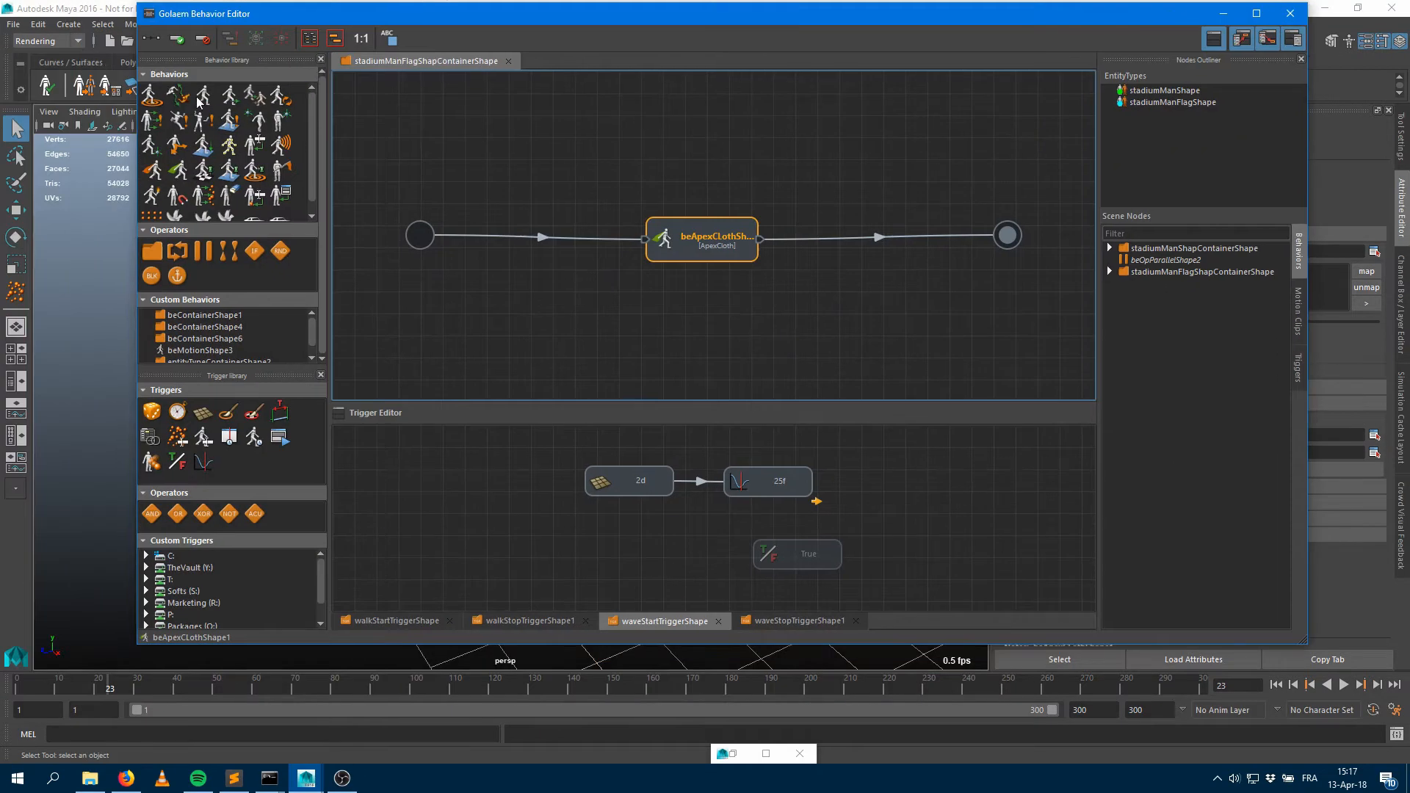
{"action": "left_click_drag", "start_coordinate": [198, 101], "coordinate": [694, 290]}
{"action": "left_click_drag", "start_coordinate": [1104, 22], "coordinate": [655, 66]}
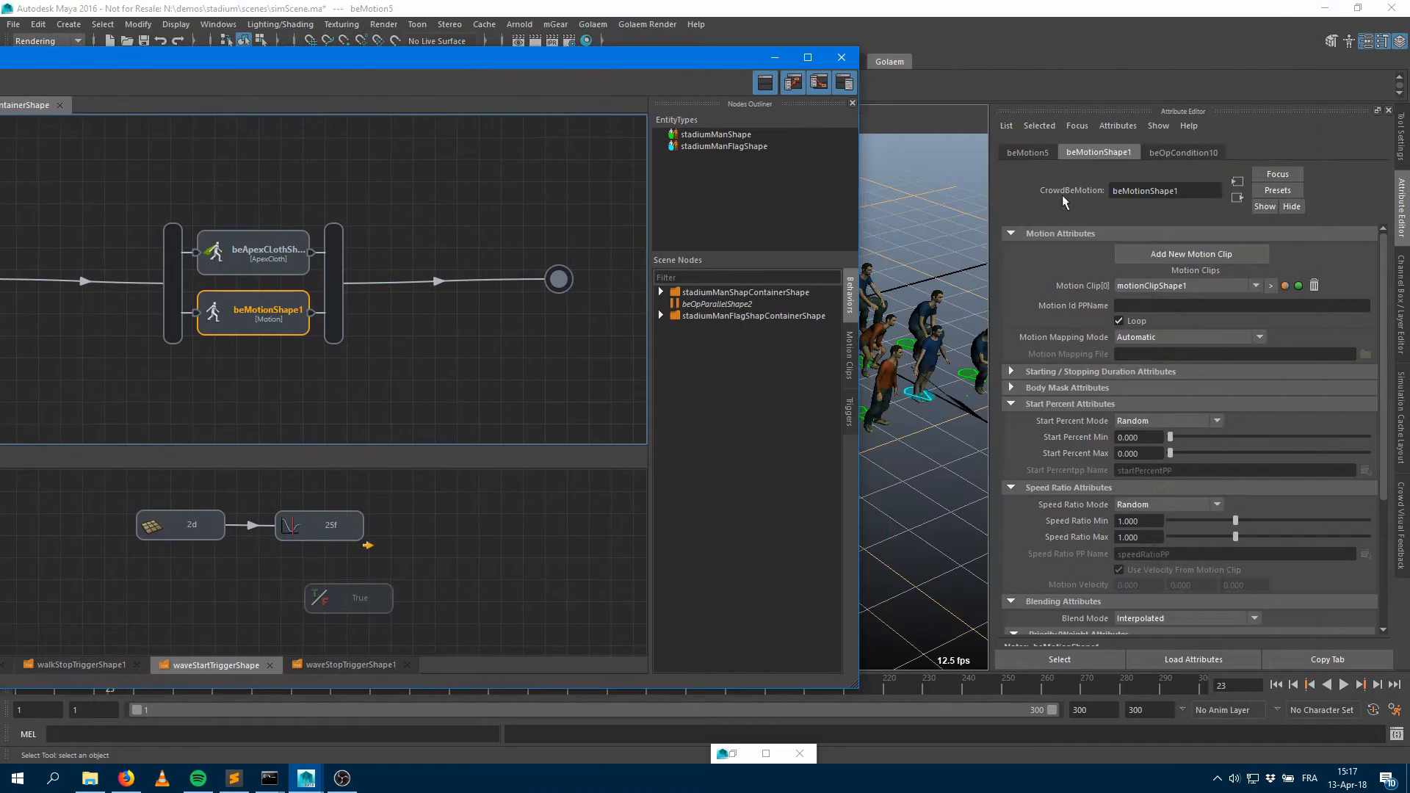
{"action": "left_click", "coordinate": [1027, 153]}
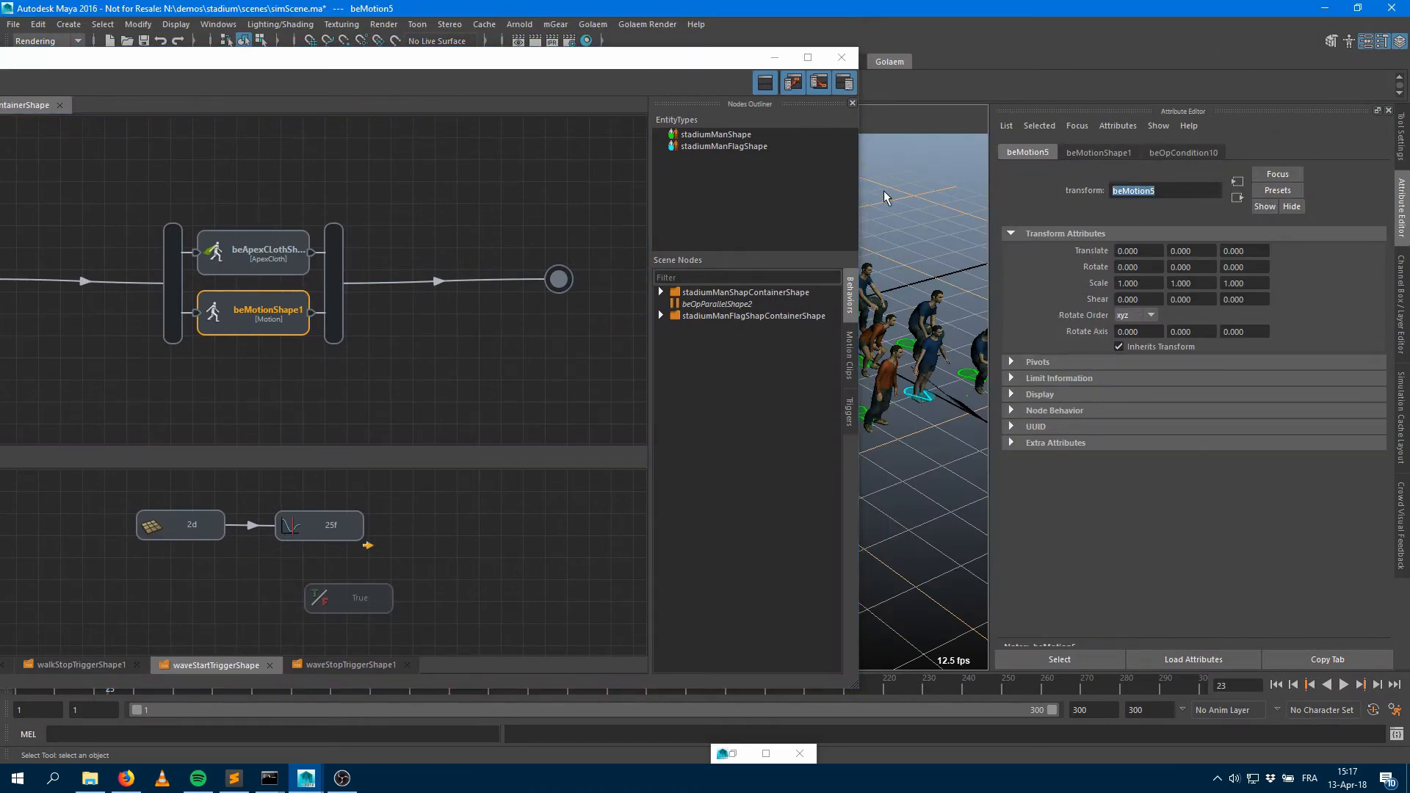
{"action": "type", "text": "waving"}
{"action": "key", "text": "Return"}
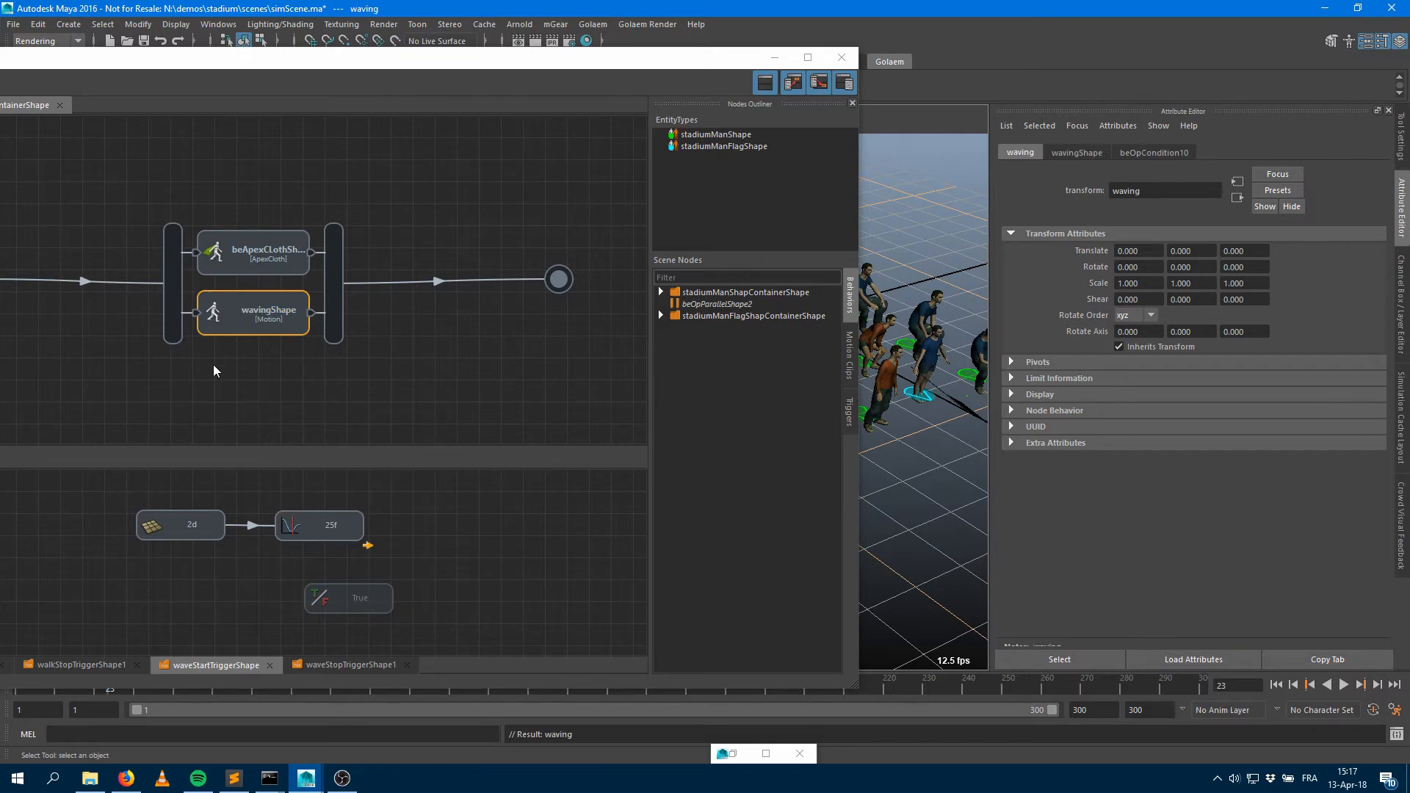
Load the motion file Casual_StandRaisingArms_1.gmo into the waving behavior and preview the motion clip
{"action": "double_click", "coordinate": [237, 321]}
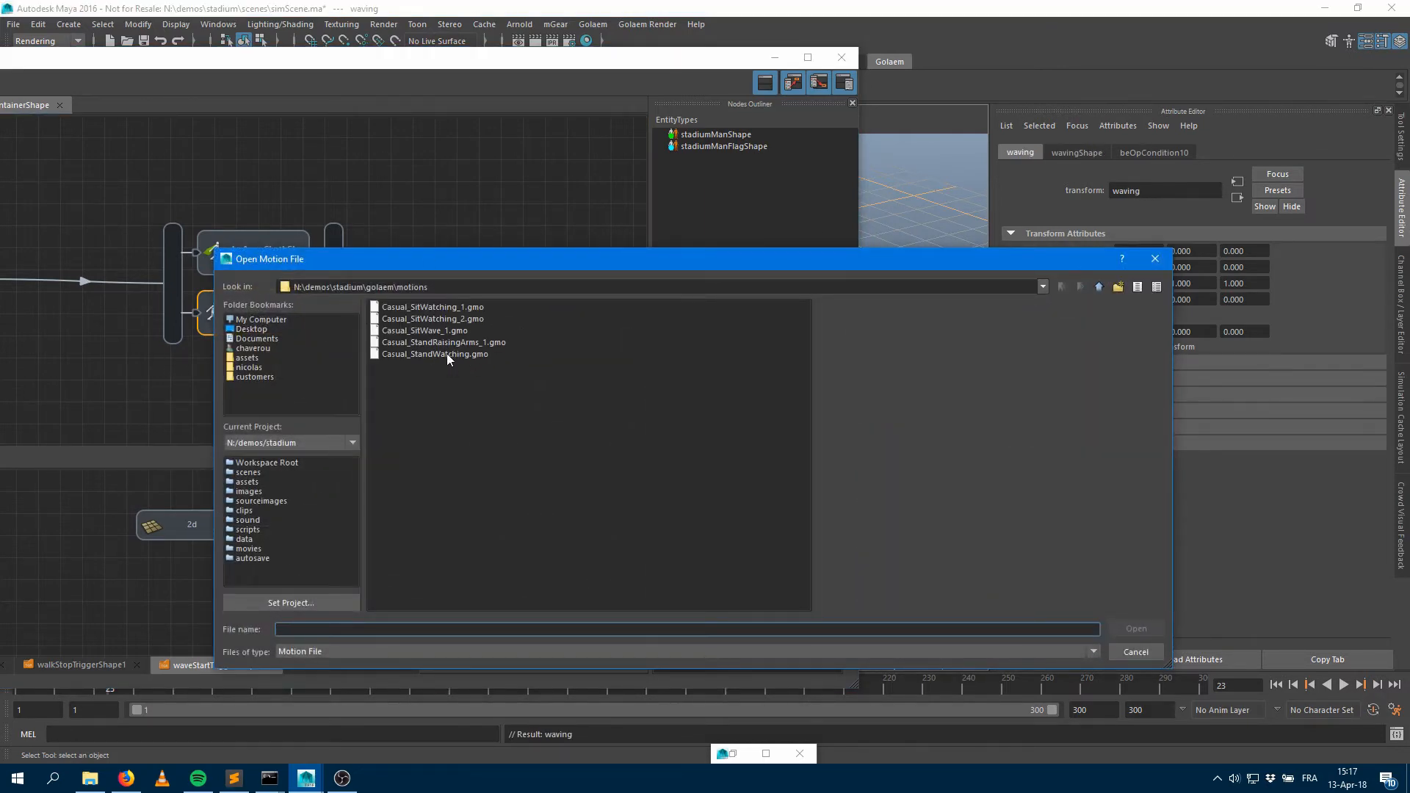
{"action": "double_click", "coordinate": [441, 342]}
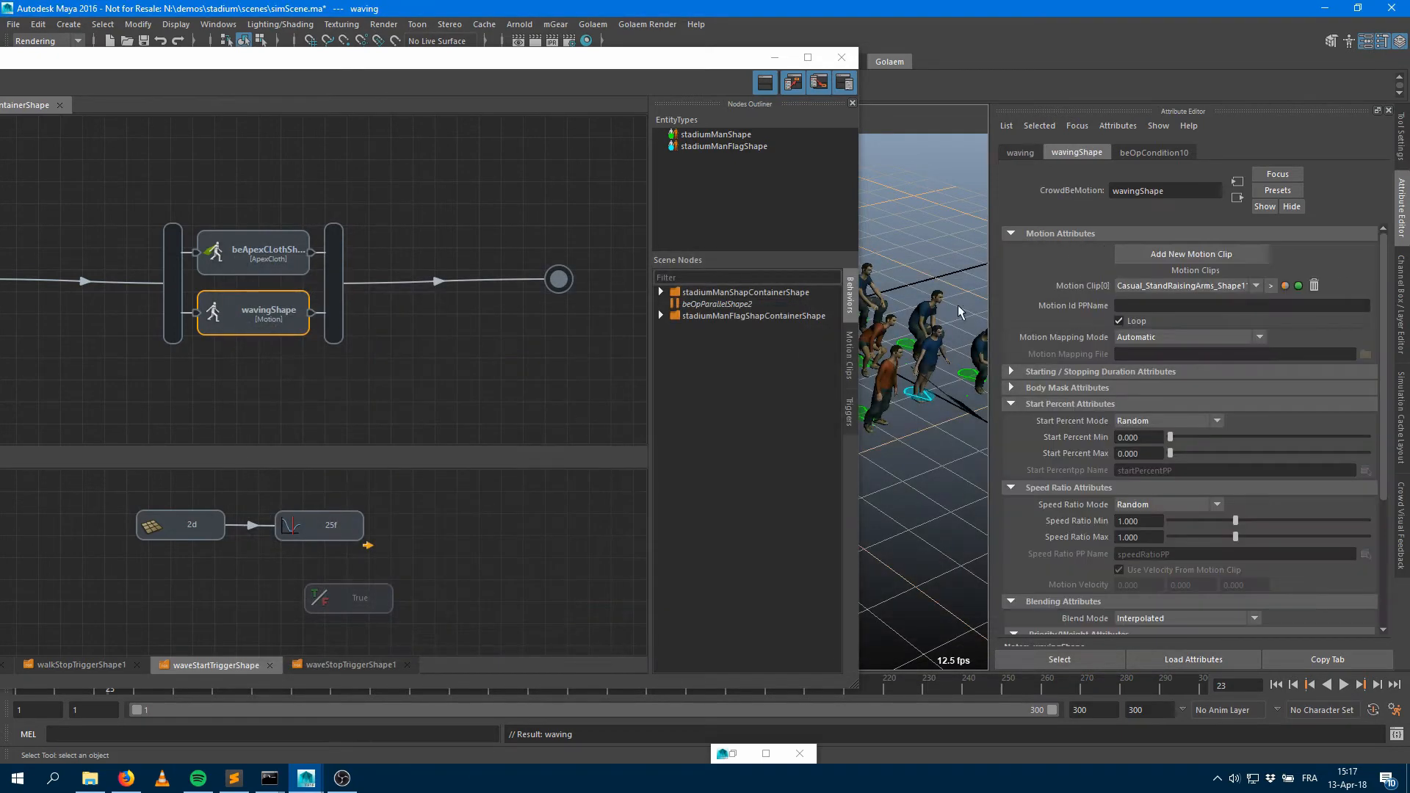
{"action": "left_click", "coordinate": [1175, 417]}
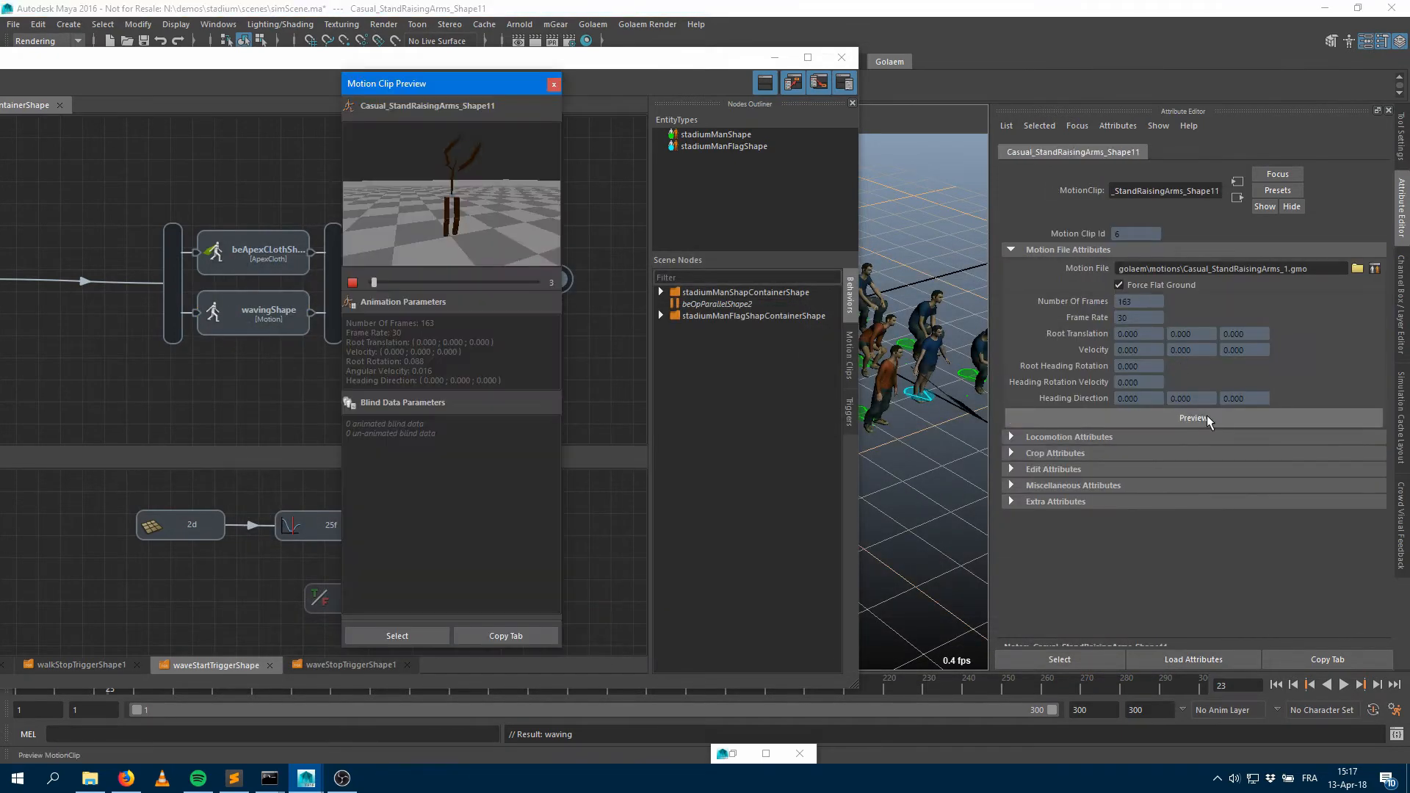
{"action": "left_click_drag", "start_coordinate": [479, 200], "coordinate": [465, 228]}
{"action": "left_click", "coordinate": [554, 87]}
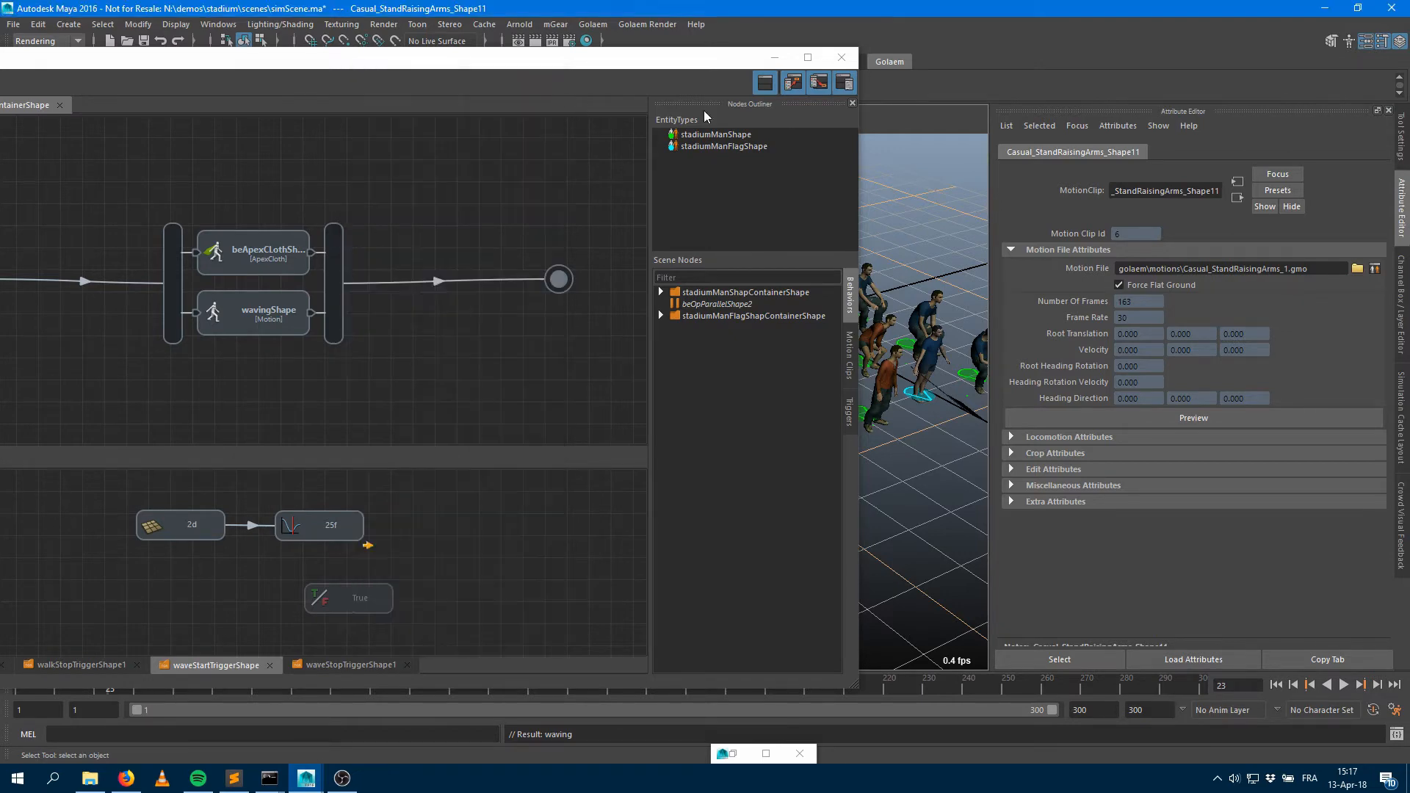
Play the crowd simulation to about frame 75 to check the flag carriers' waving from a low front view
{"action": "left_click", "coordinate": [775, 57]}
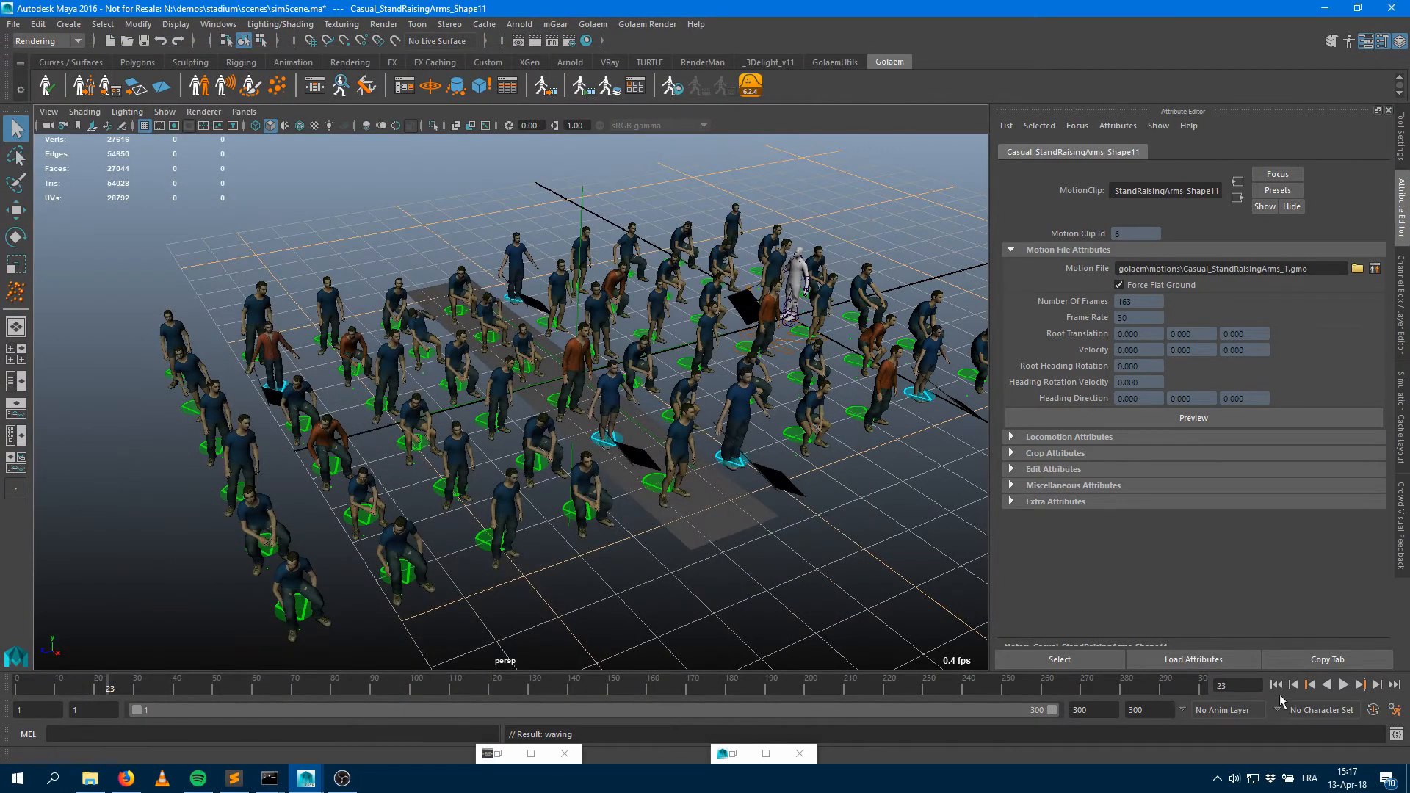
{"action": "left_click", "coordinate": [1345, 685]}
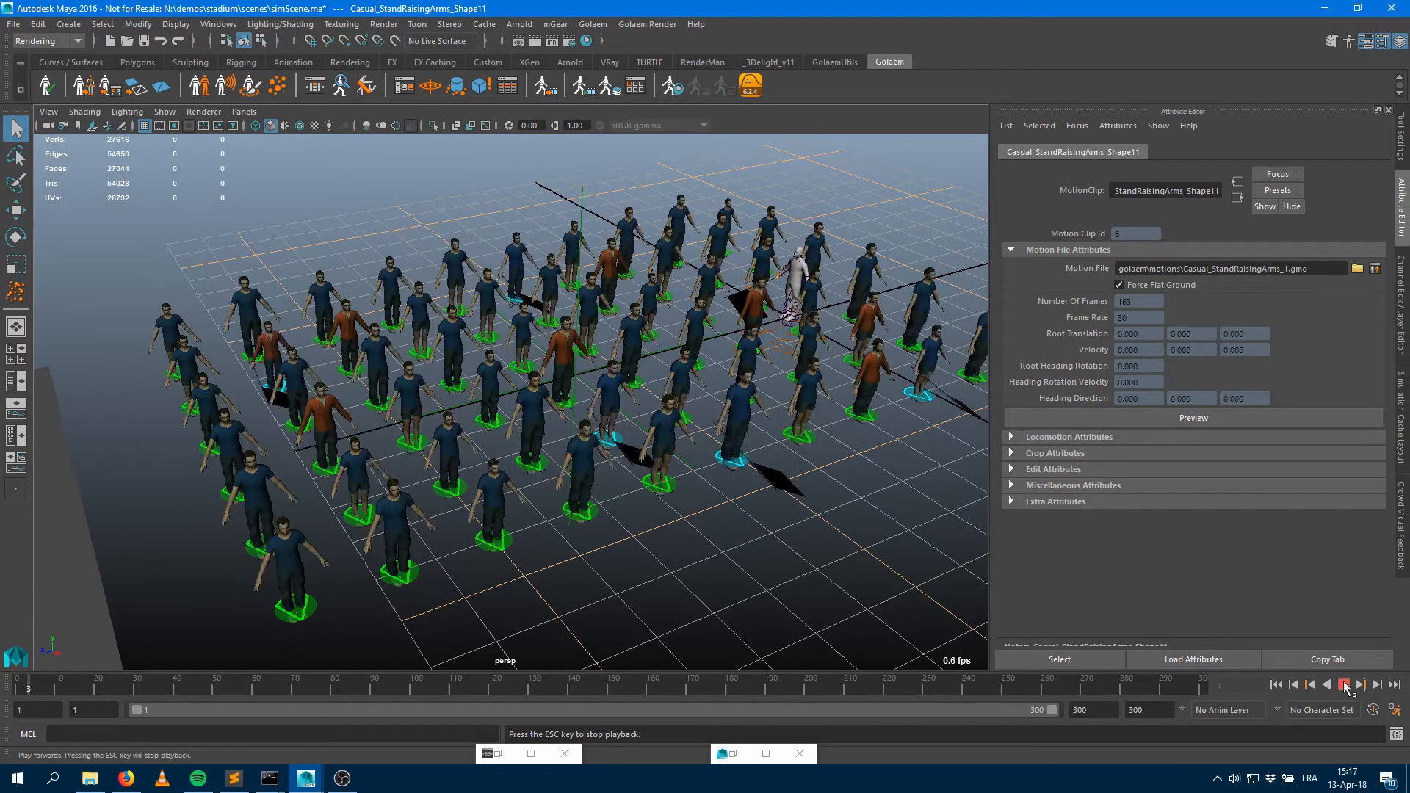
{"action": "left_click_drag", "start_coordinate": [727, 494], "coordinate": [655, 466], "text": "alt"}
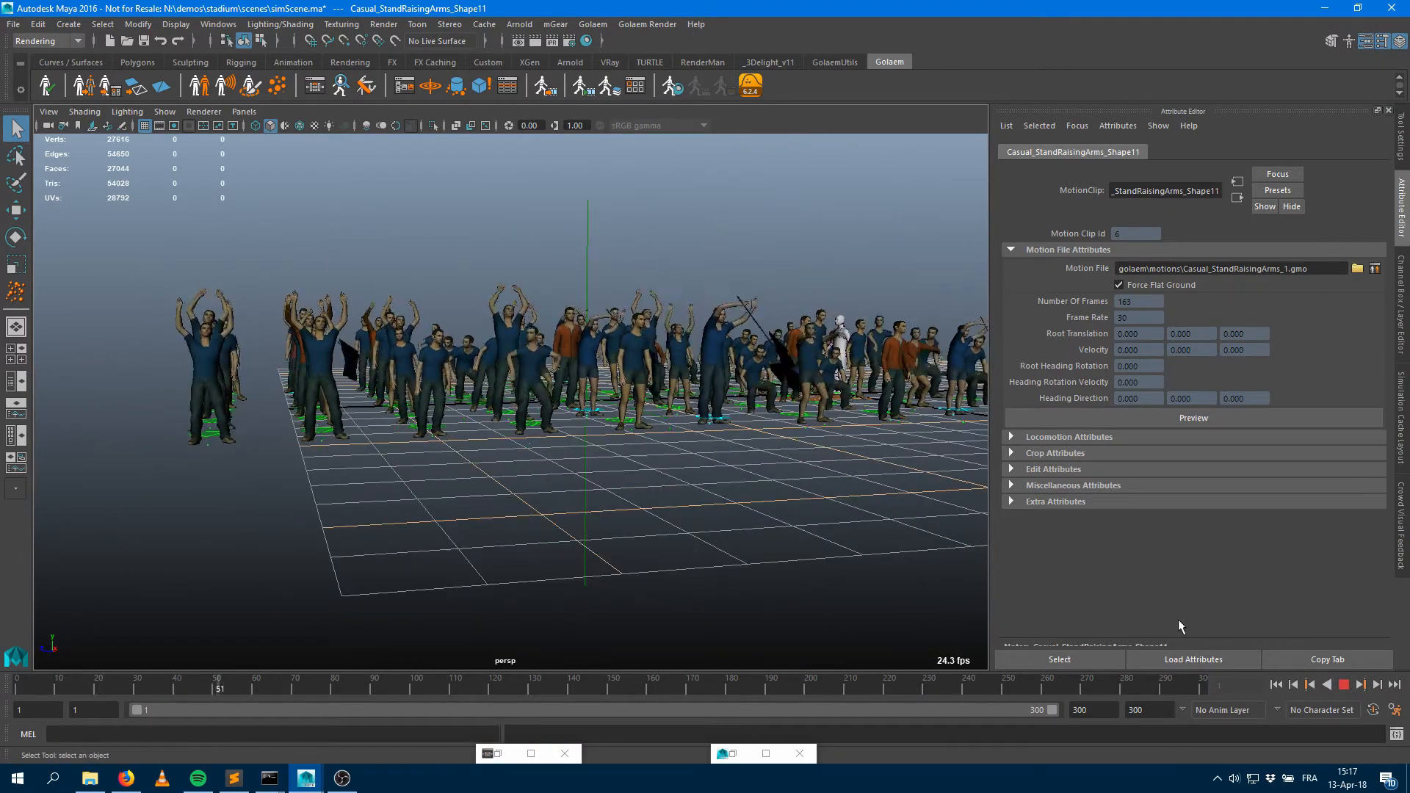
{"action": "left_click", "coordinate": [1344, 685]}
Randomize the waving behavior by setting Start Percent Max to 1 and the Speed Ratio range to 0.7–0.8
{"action": "left_click", "coordinate": [315, 86]}
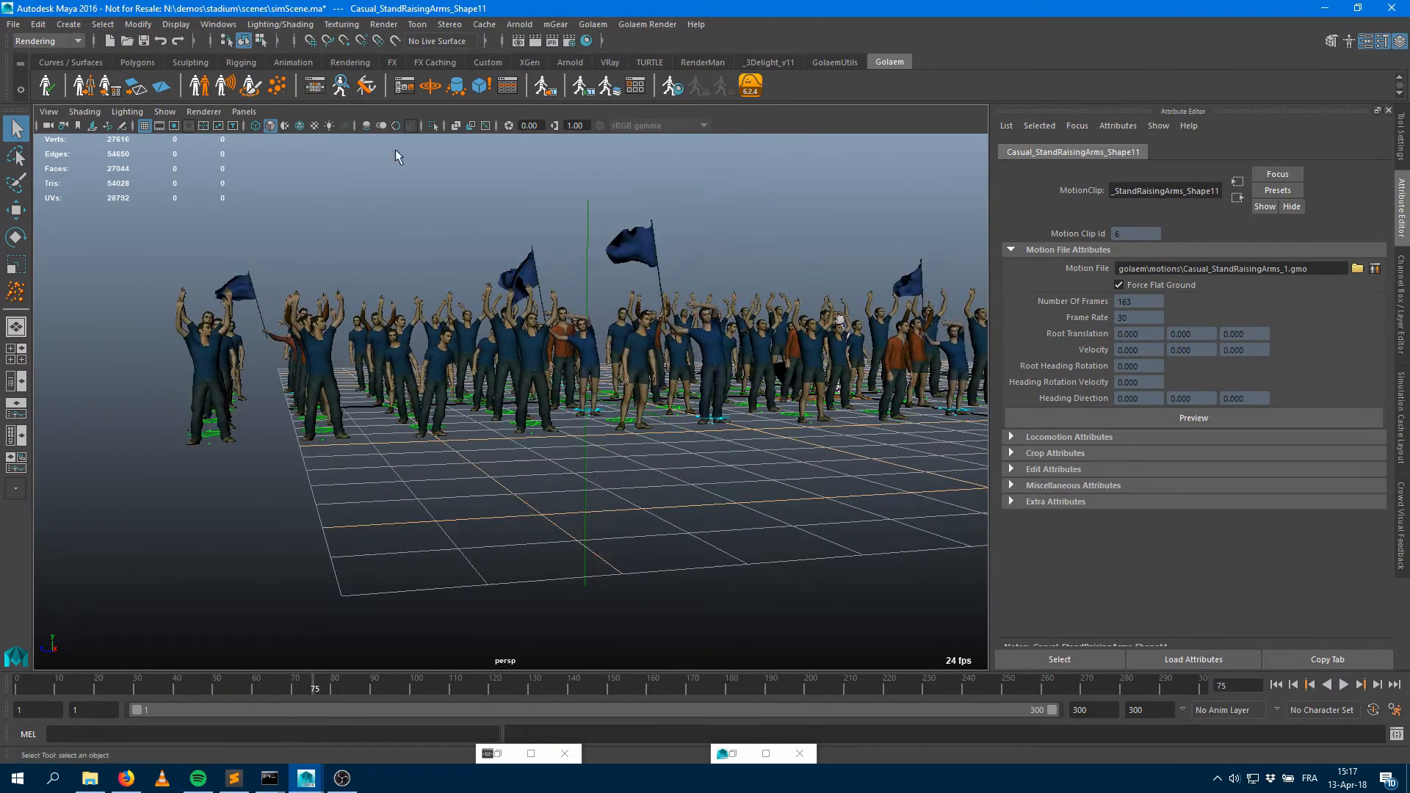
{"action": "left_click", "coordinate": [238, 324]}
{"action": "left_click", "coordinate": [775, 57]}
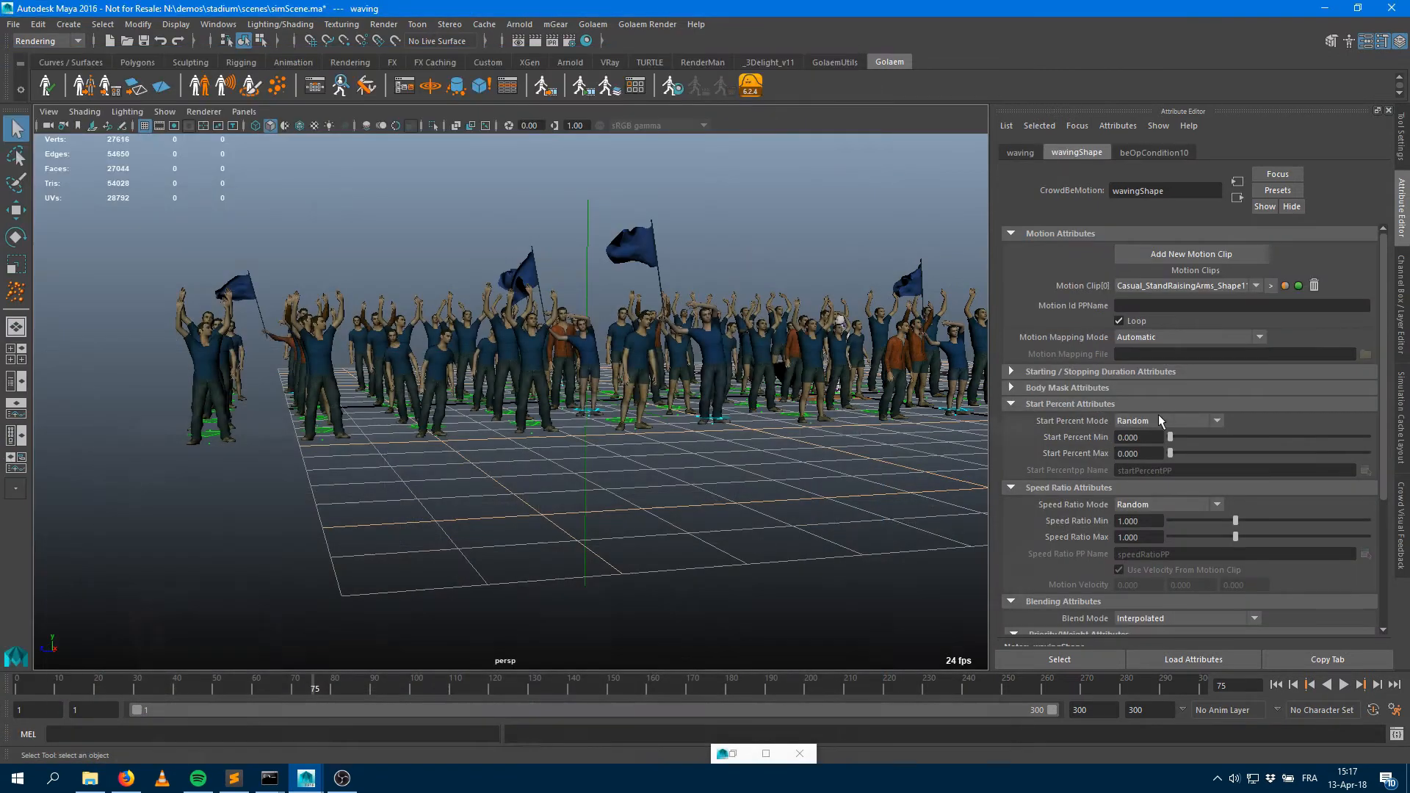
{"action": "left_click_drag", "start_coordinate": [1170, 453], "coordinate": [1375, 452]}
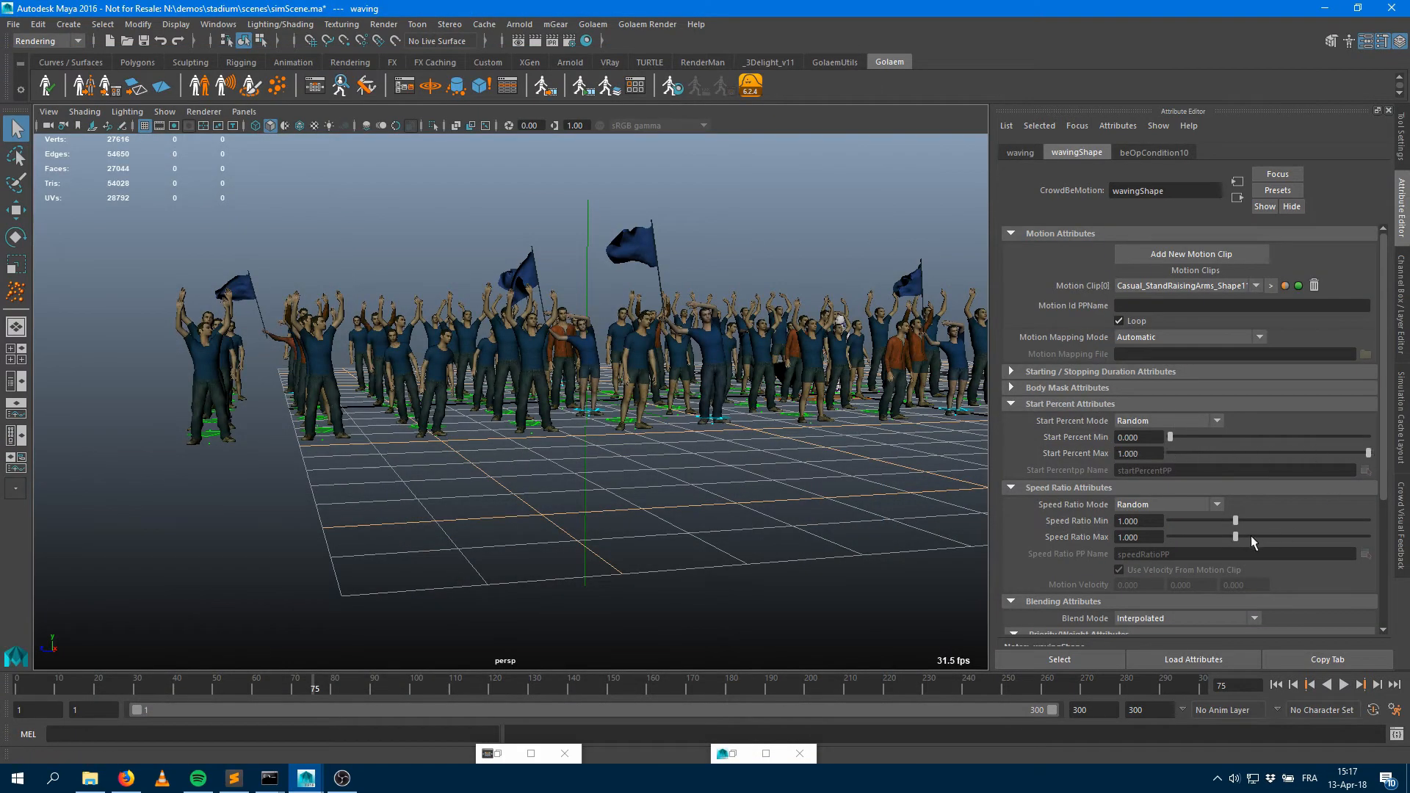
{"action": "left_click", "coordinate": [1131, 521]}
{"action": "type", "text": "0.7"}
{"action": "key", "text": "Tab"}
{"action": "type", "text": "0.8"}
{"action": "key", "text": "Return"}
Replay the simulation from frame 1 to about frame 66 and inspect the desynchronized waving and flags
{"action": "left_click", "coordinate": [1275, 684]}
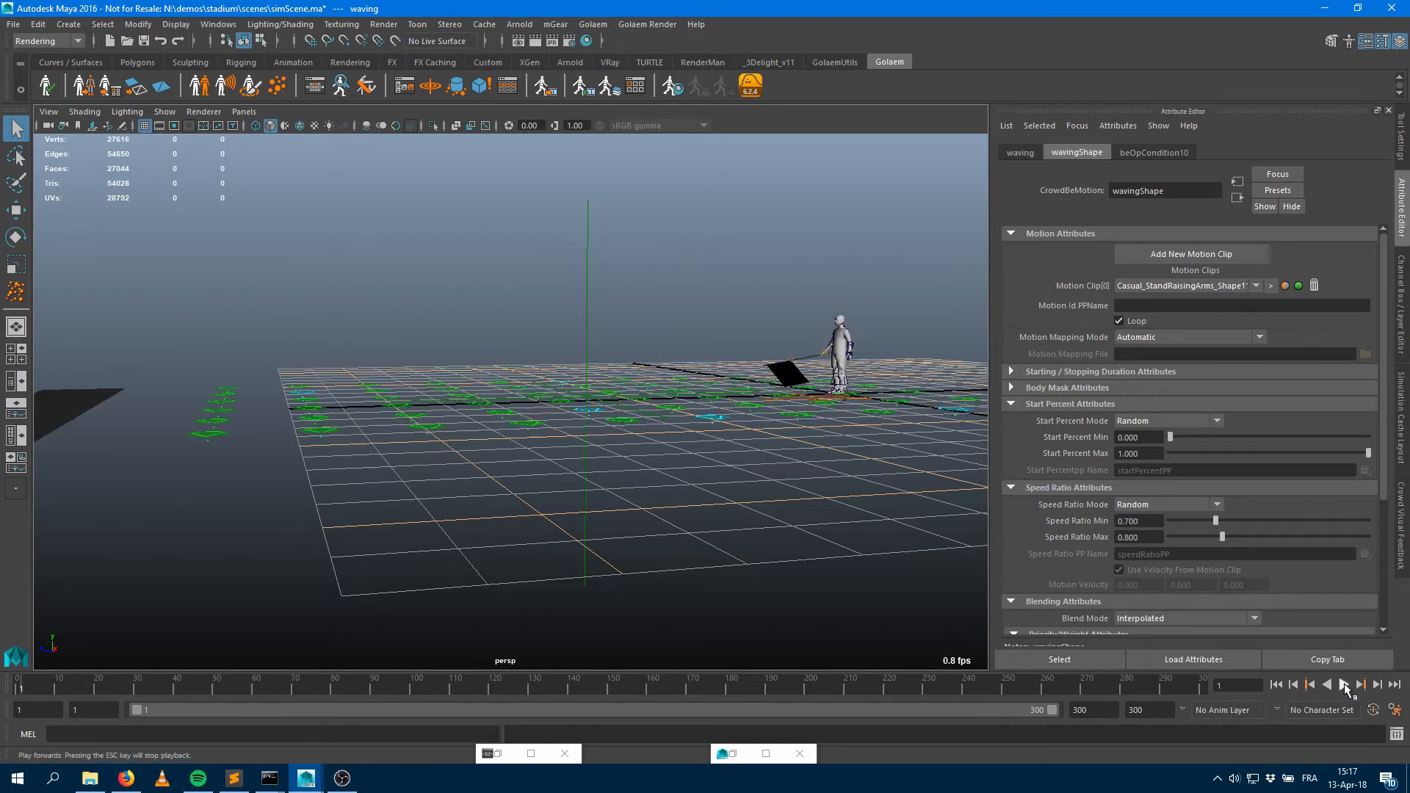
{"action": "left_click", "coordinate": [1344, 684]}
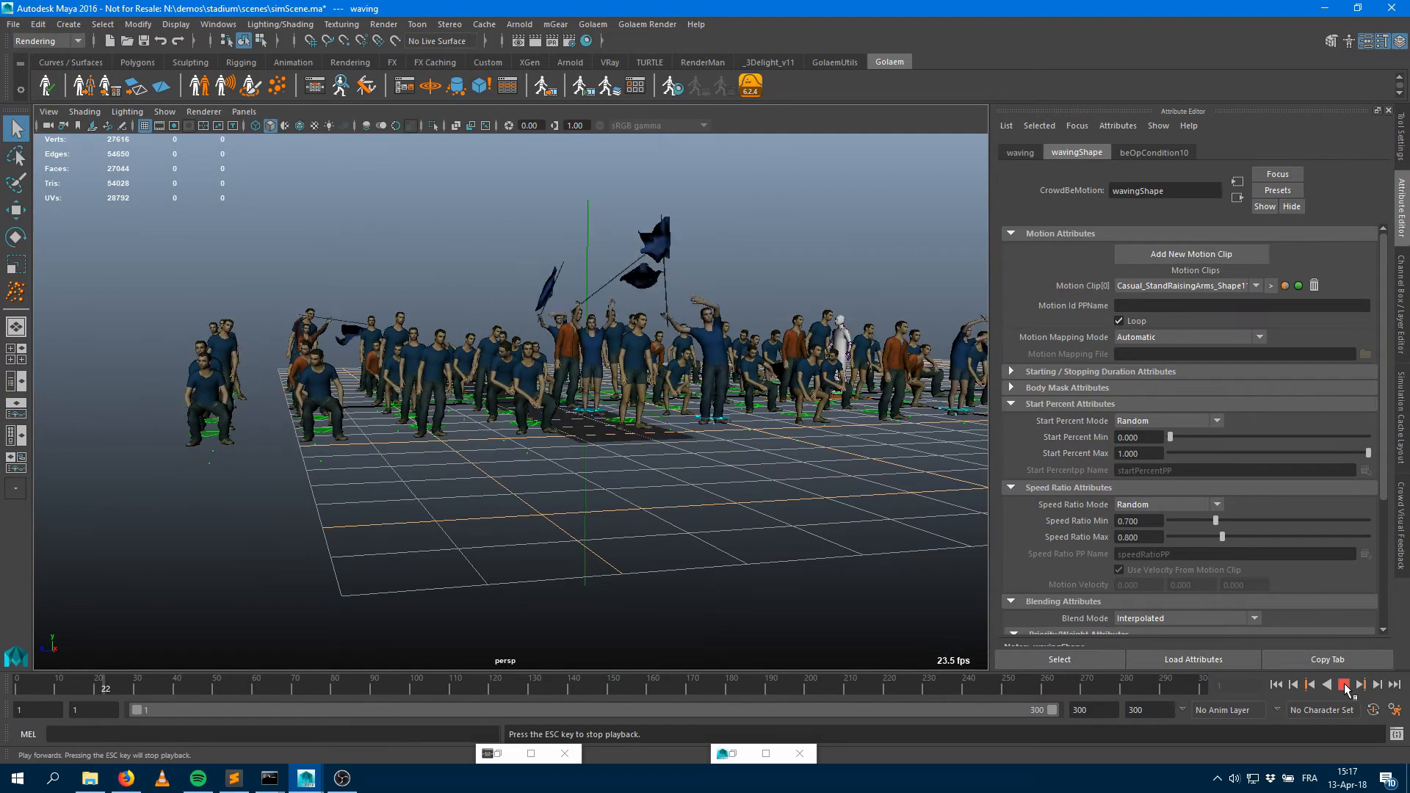
{"action": "left_click", "coordinate": [1344, 685]}
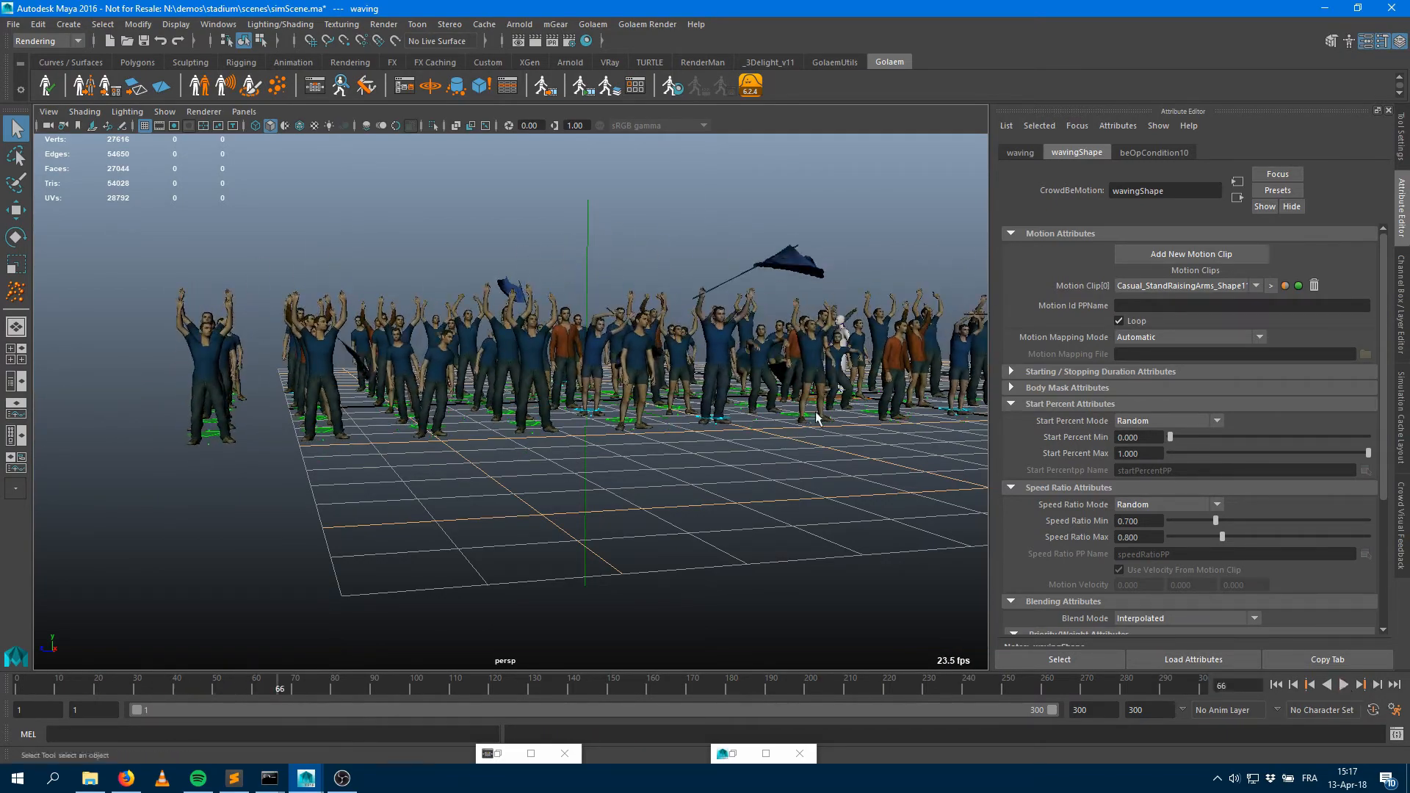
{"action": "left_click_drag", "start_coordinate": [818, 416], "coordinate": [743, 429], "text": "alt"}
{"action": "middle_click_drag", "start_coordinate": [744, 430], "coordinate": [607, 453], "text": "alt"}
{"action": "left_click_drag", "start_coordinate": [656, 461], "coordinate": [704, 452], "text": "alt"}
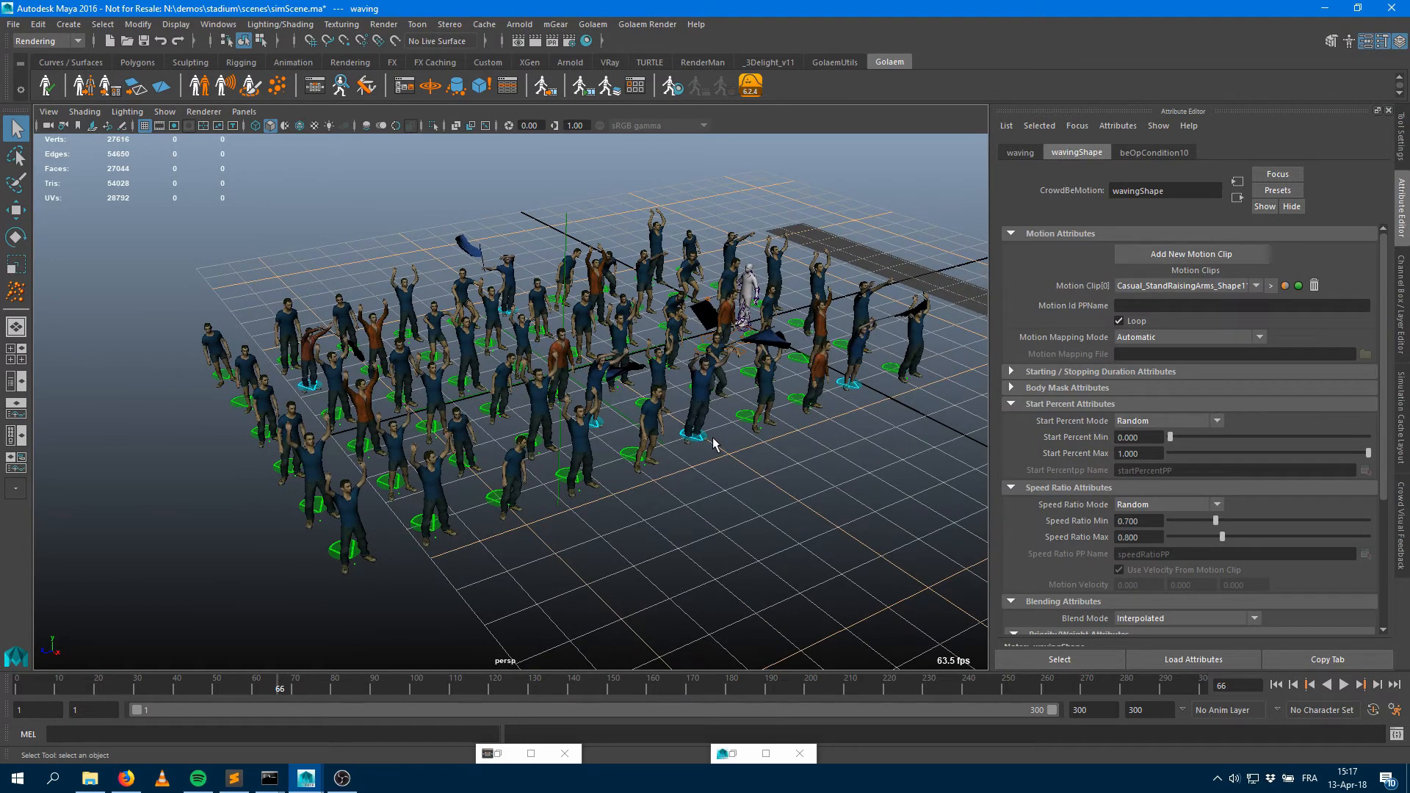
Switch to the Maya session with stadiumLayout_Shot01.ma and turn off the cached crowd playback
{"action": "left_click", "coordinate": [314, 85]}
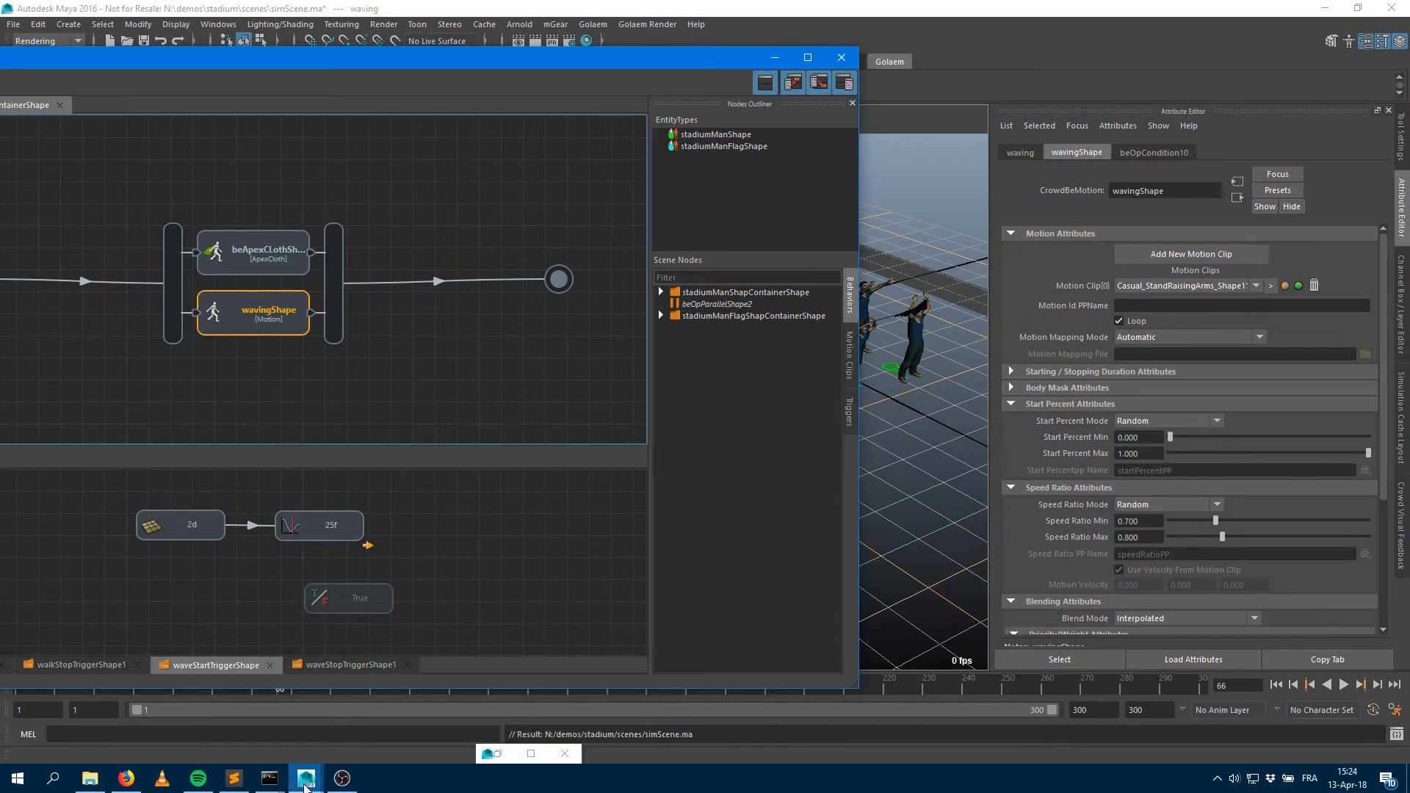
{"action": "mouse_move", "coordinate": [307, 778]}
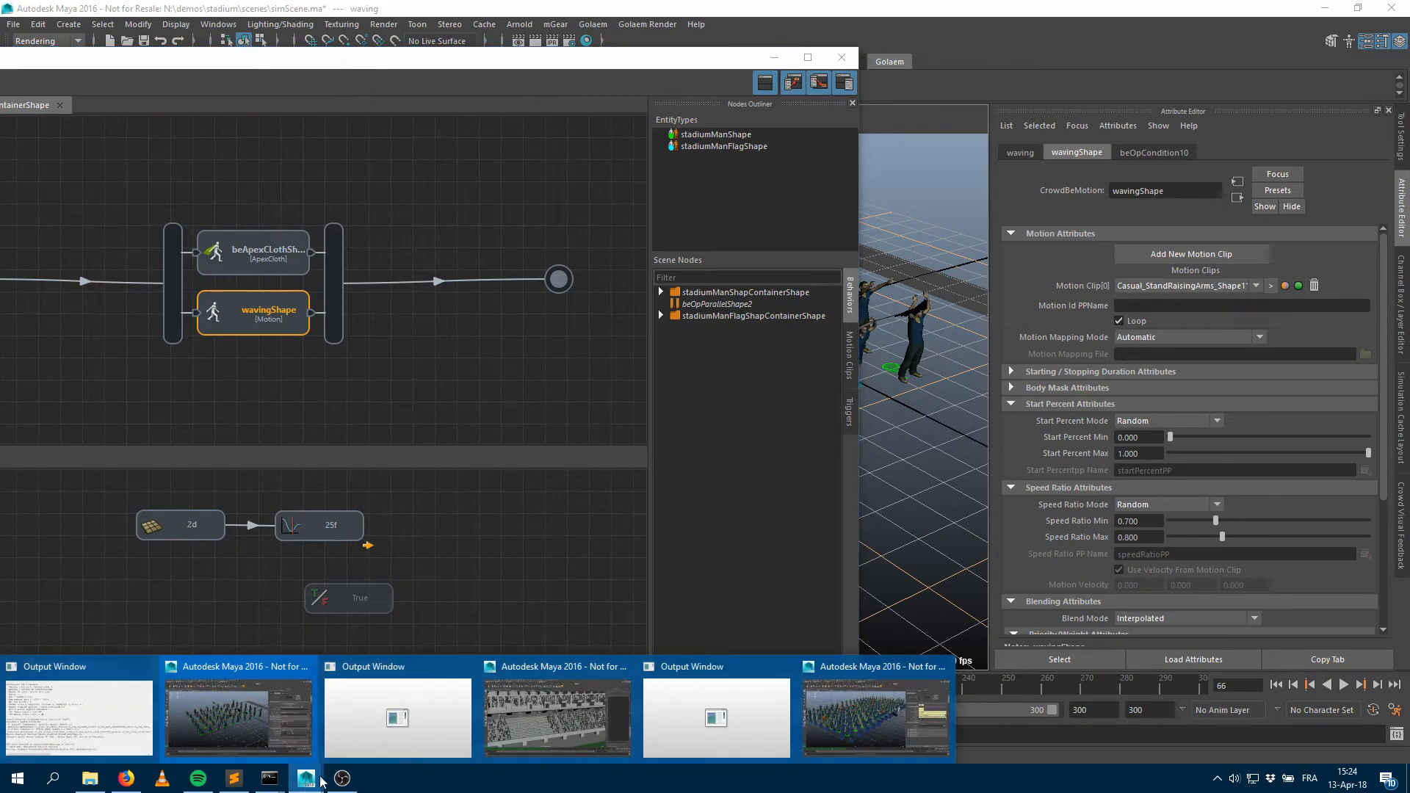
{"action": "left_click", "coordinate": [524, 739]}
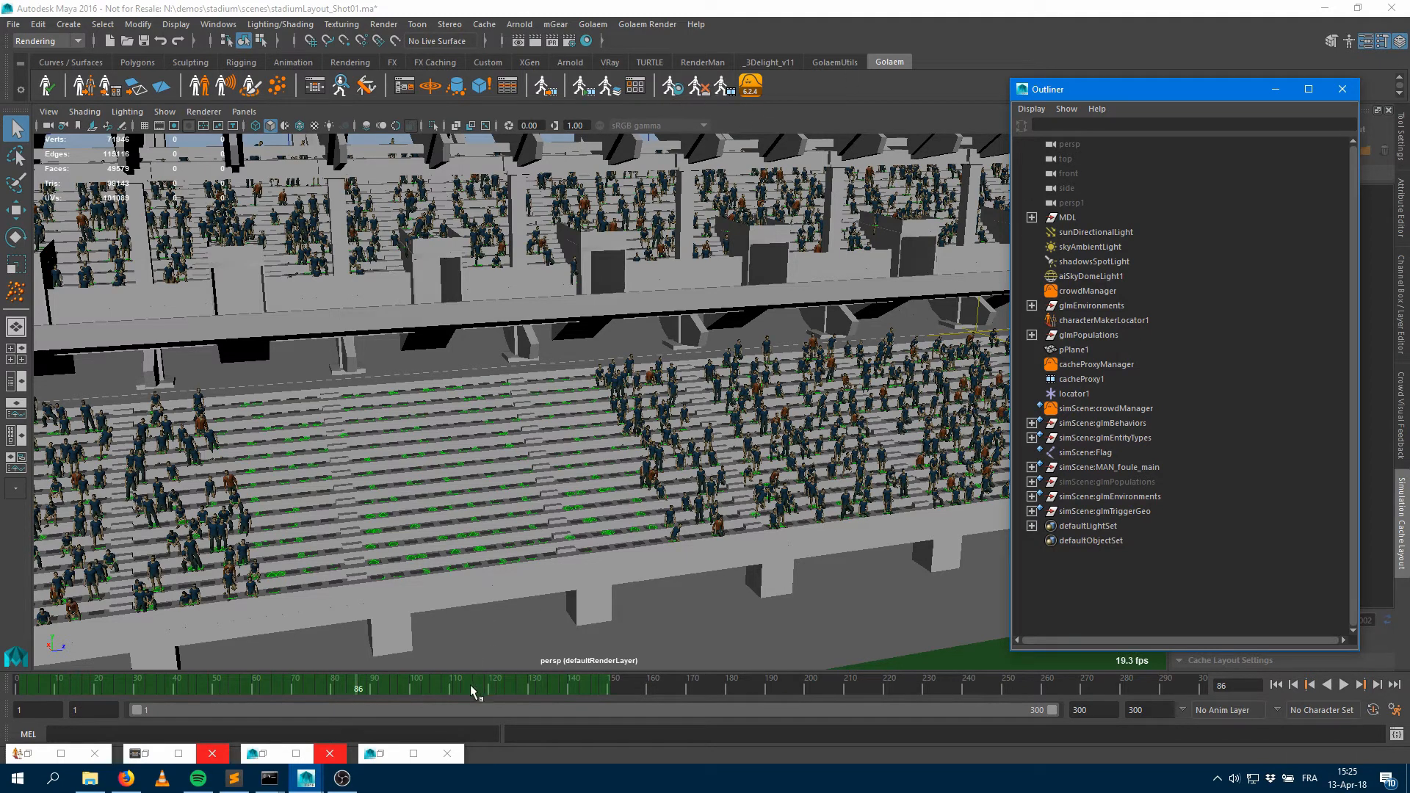
{"action": "left_click", "coordinate": [723, 83]}
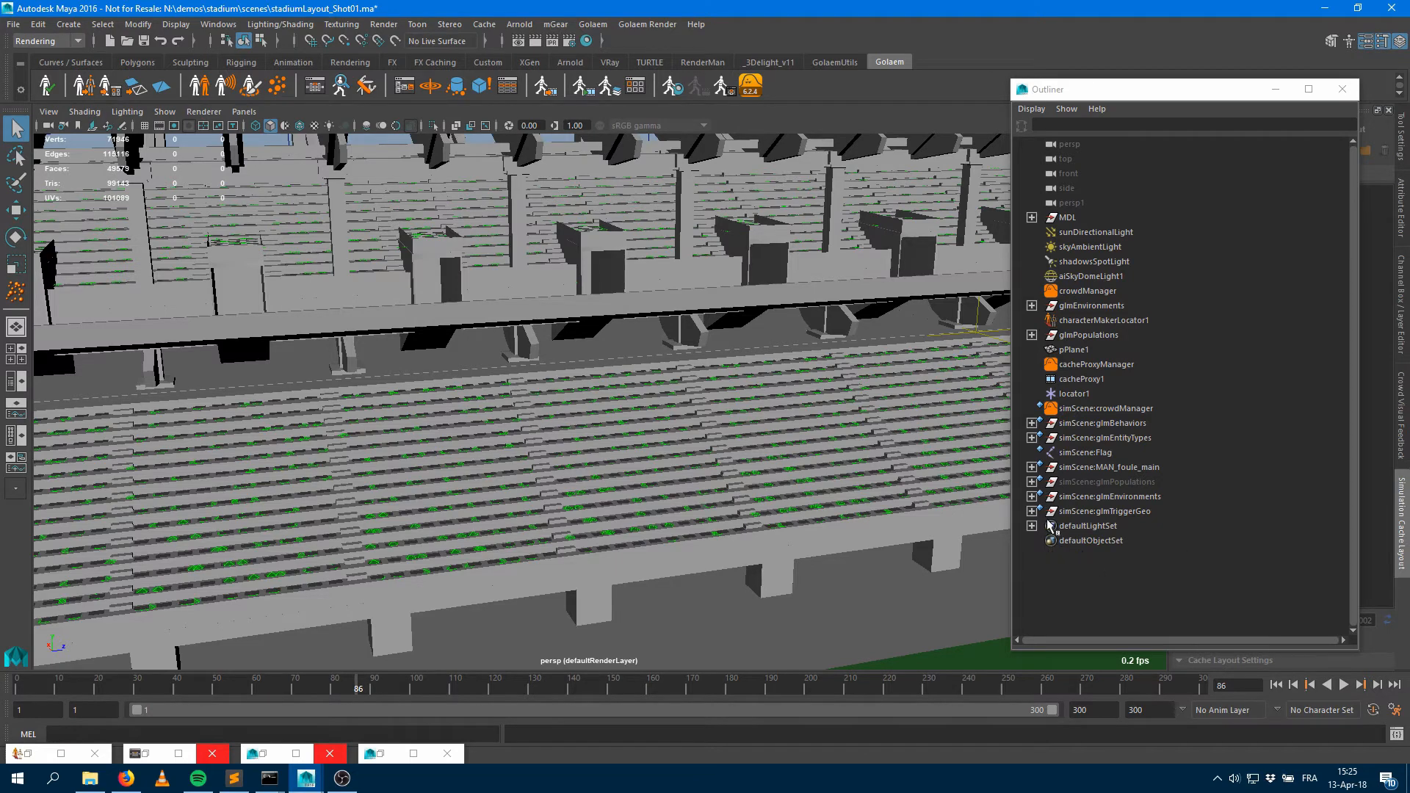
Hide popTool2 and popTool3 in glmPopulations and show popTool1 and particle1 for the simulation
{"action": "left_click", "coordinate": [1032, 335]}
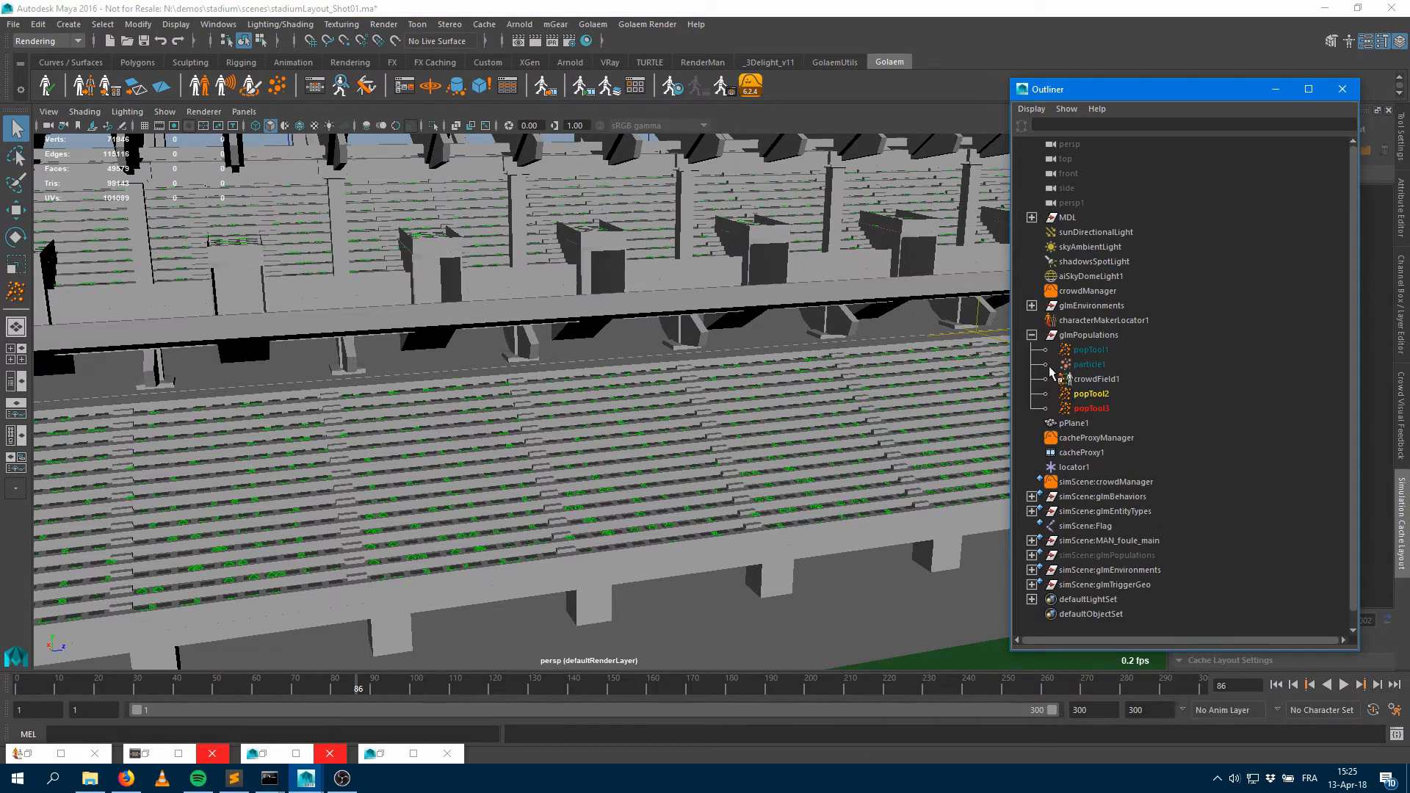
{"action": "left_click", "coordinate": [1093, 395]}
{"action": "left_click_drag", "start_coordinate": [1092, 398], "coordinate": [1095, 412]}
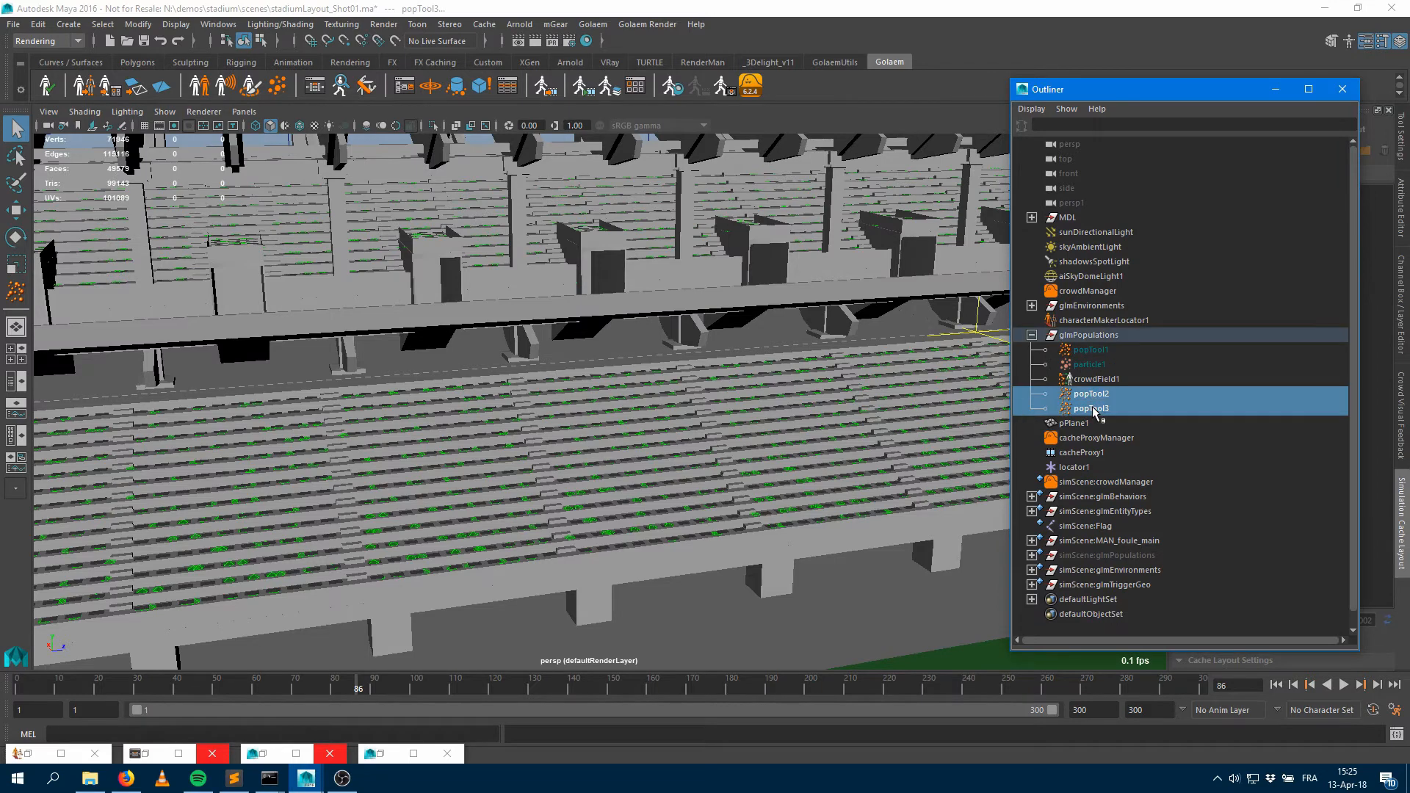
{"action": "left_click", "coordinate": [861, 392]}
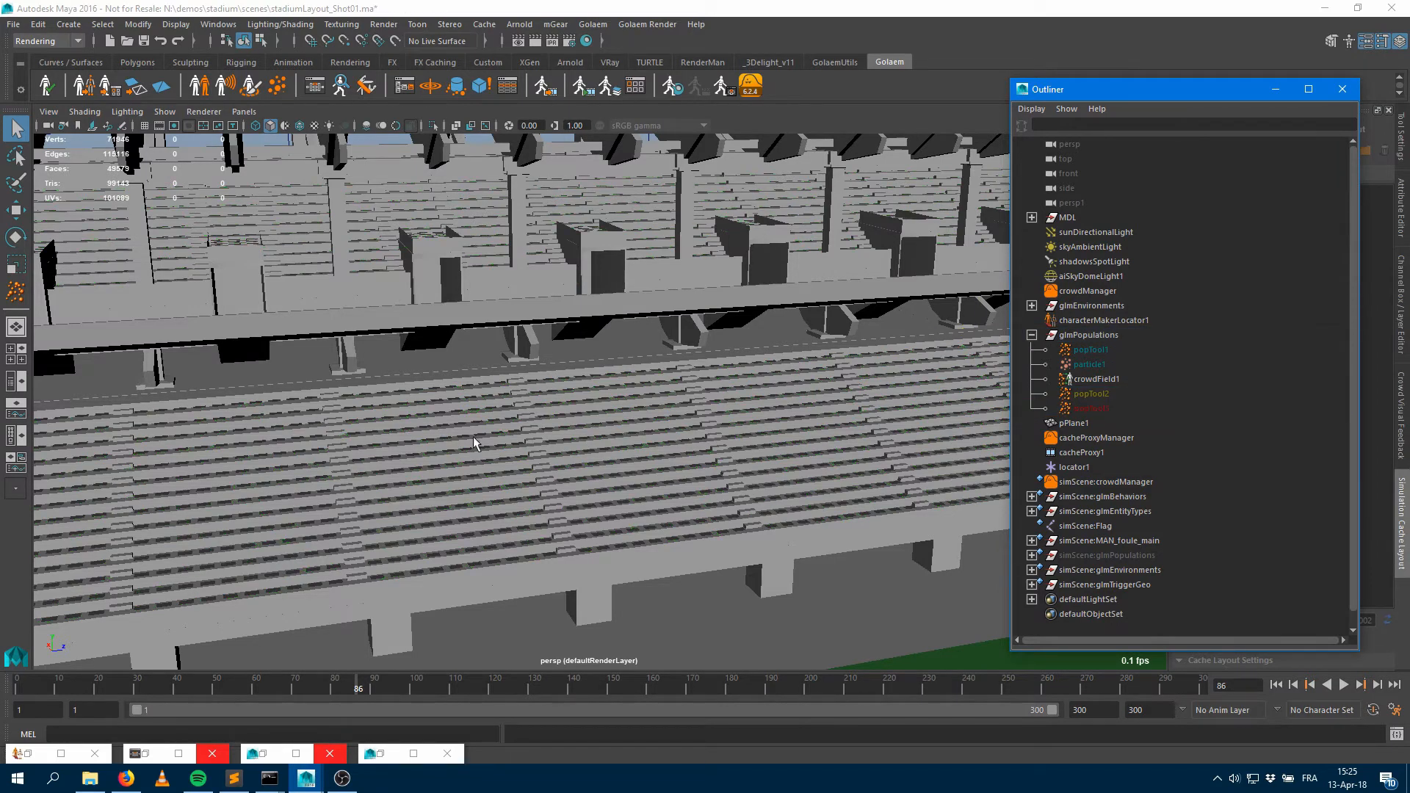
{"action": "left_click_drag", "start_coordinate": [1098, 350], "coordinate": [1095, 367]}
{"action": "key", "text": "shift+h"}
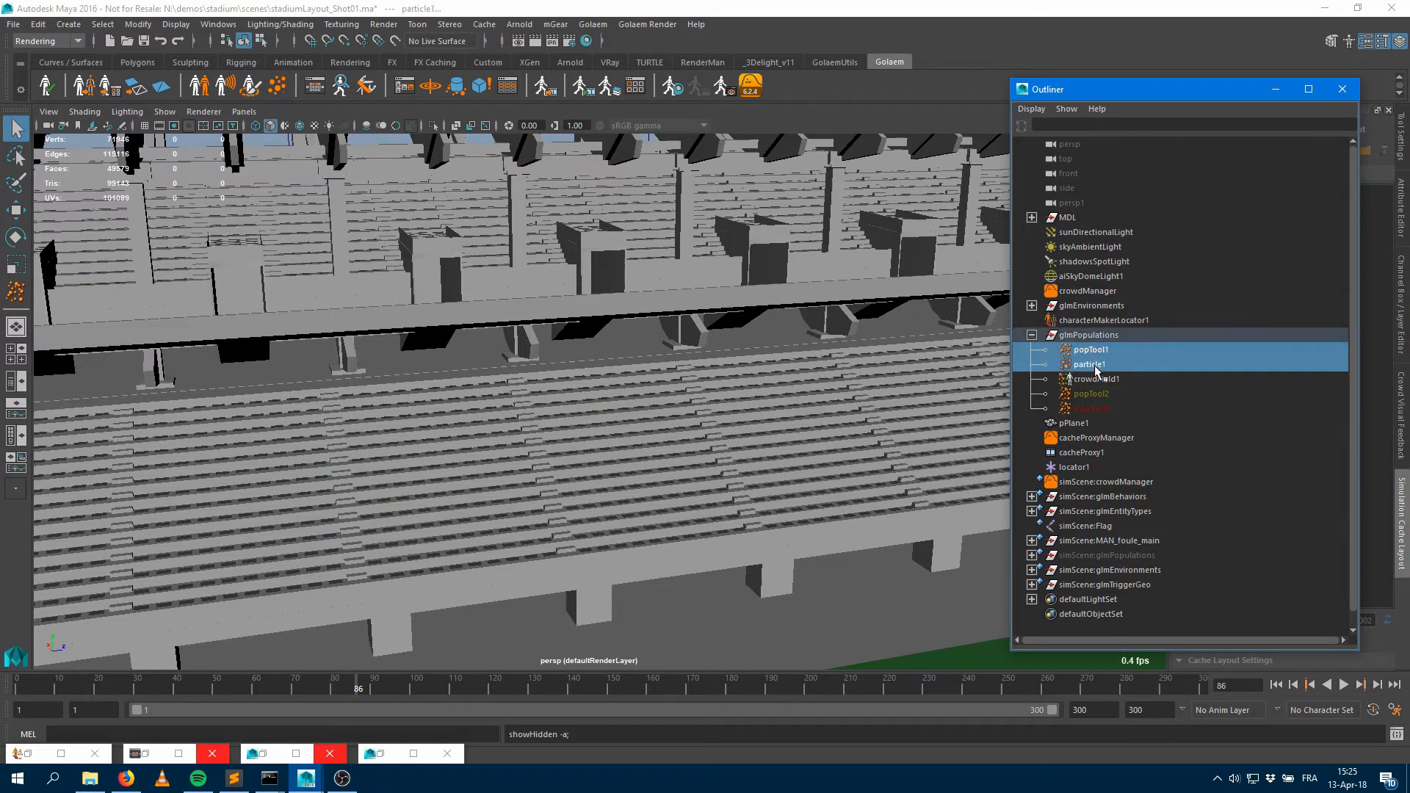
Simulate the popTool1 stadium crowd from frame 1 to about frame 49 and examine the stands
{"action": "left_click", "coordinate": [1344, 685]}
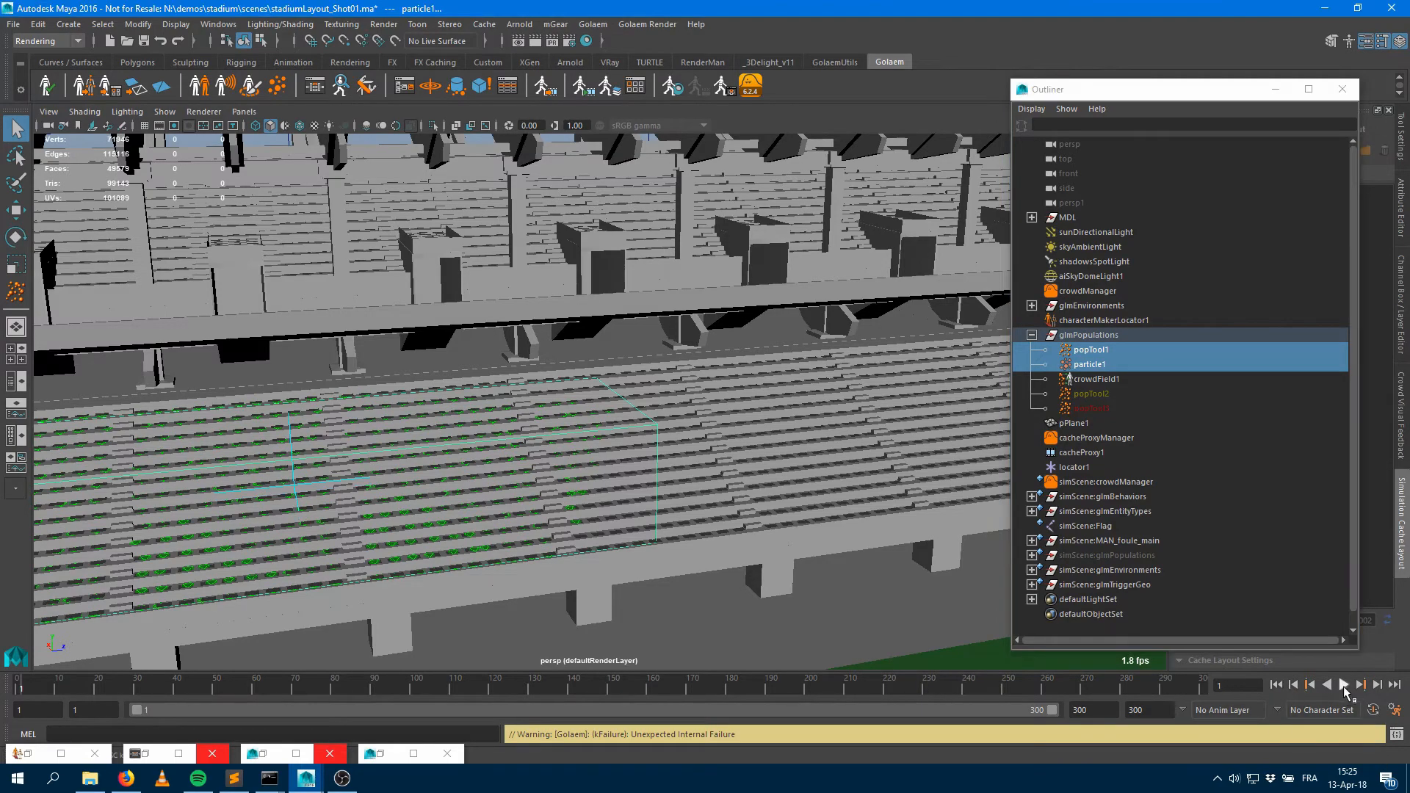
{"action": "left_click", "coordinate": [1343, 686]}
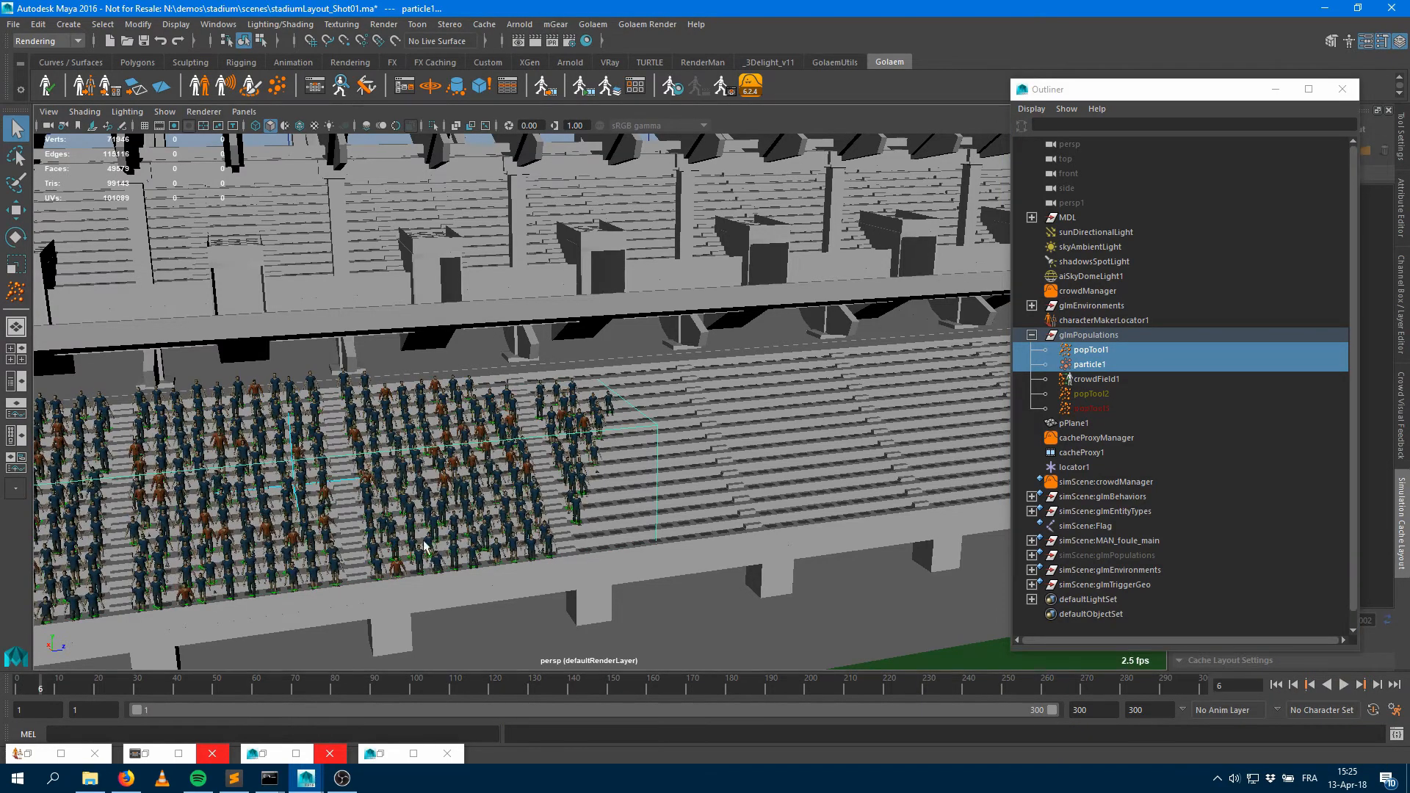
{"action": "middle_click_drag", "start_coordinate": [485, 528], "coordinate": [773, 496], "text": "alt"}
{"action": "left_click_drag", "start_coordinate": [577, 527], "coordinate": [672, 507], "text": "alt"}
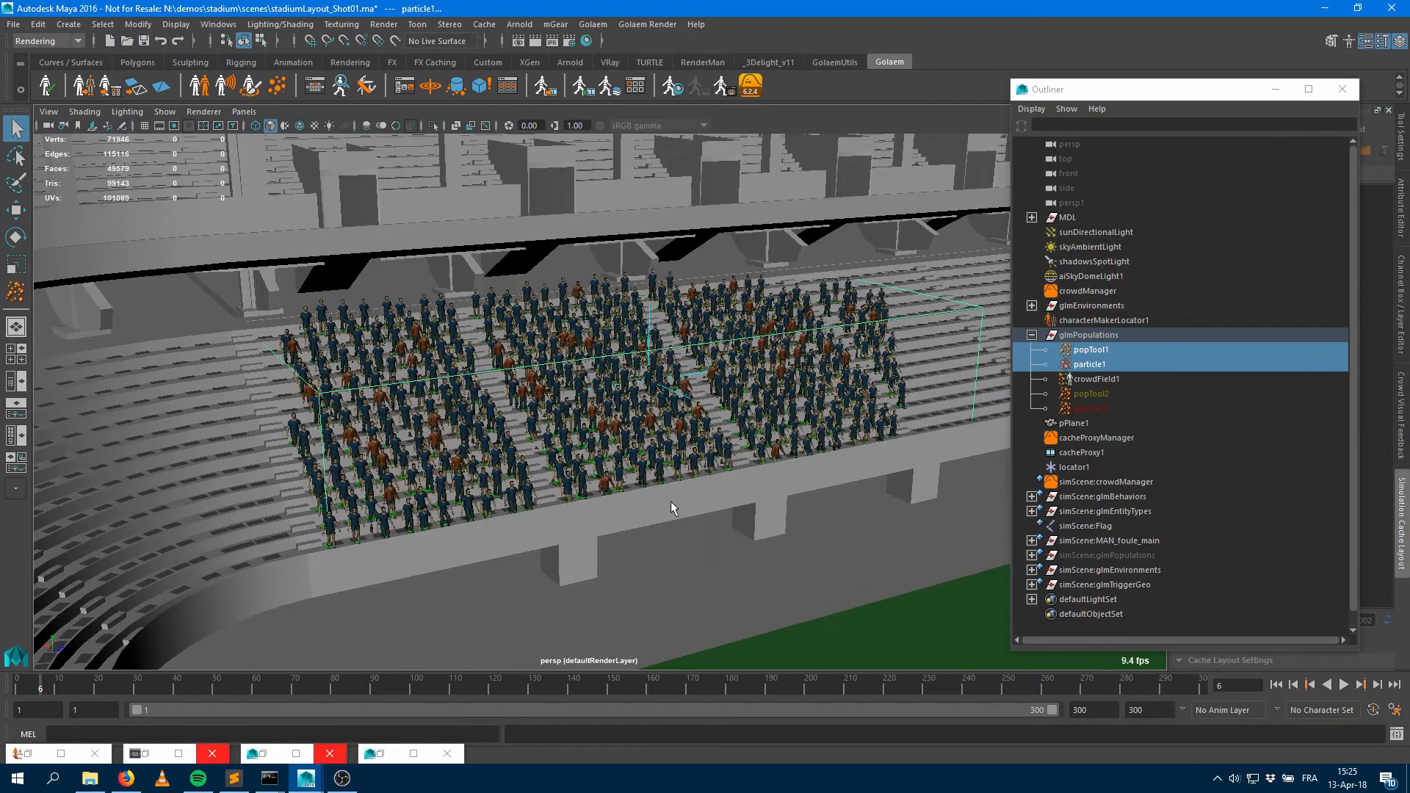
{"action": "left_click", "coordinate": [1344, 685]}
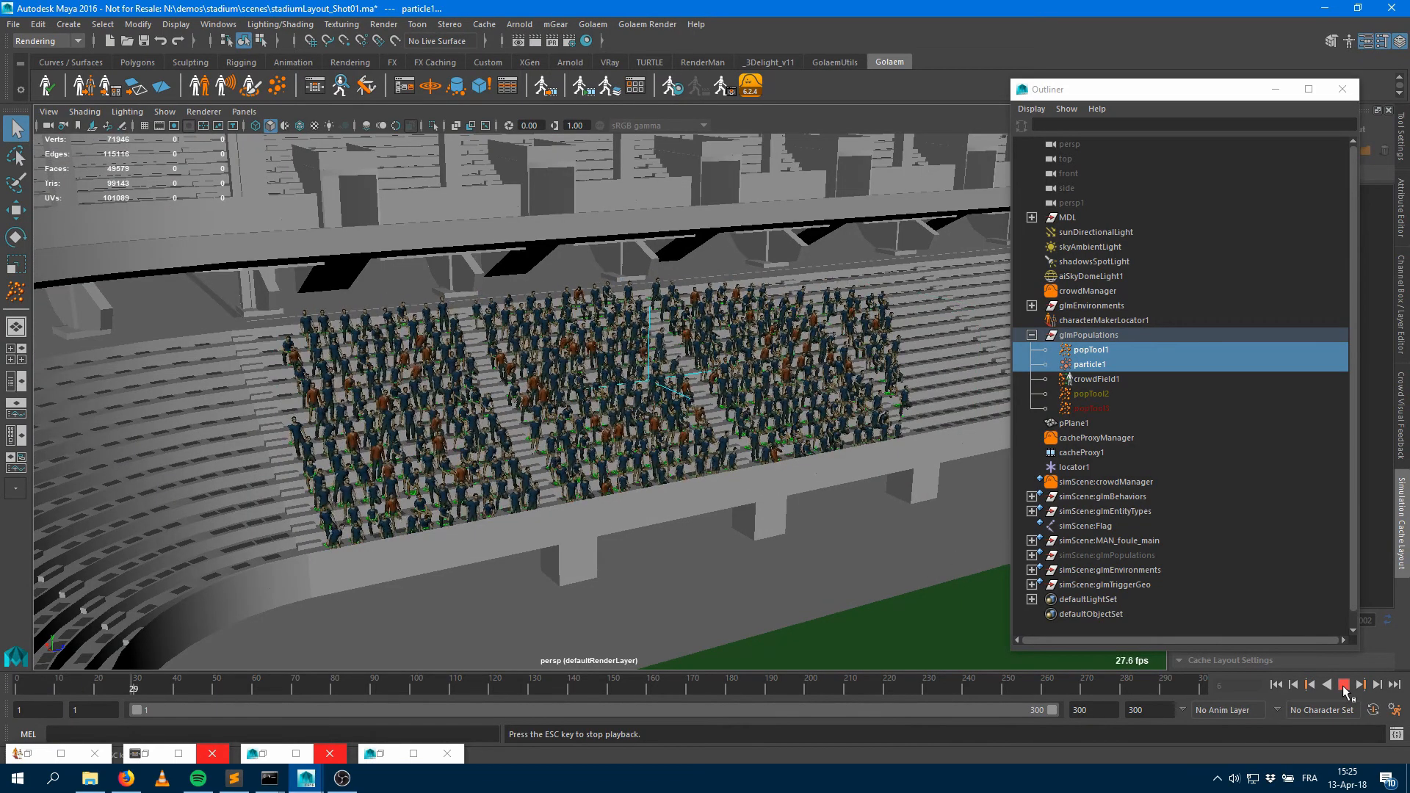
{"action": "key", "text": "Escape"}
{"action": "left_click_drag", "start_coordinate": [628, 461], "coordinate": [628, 485], "text": "alt"}
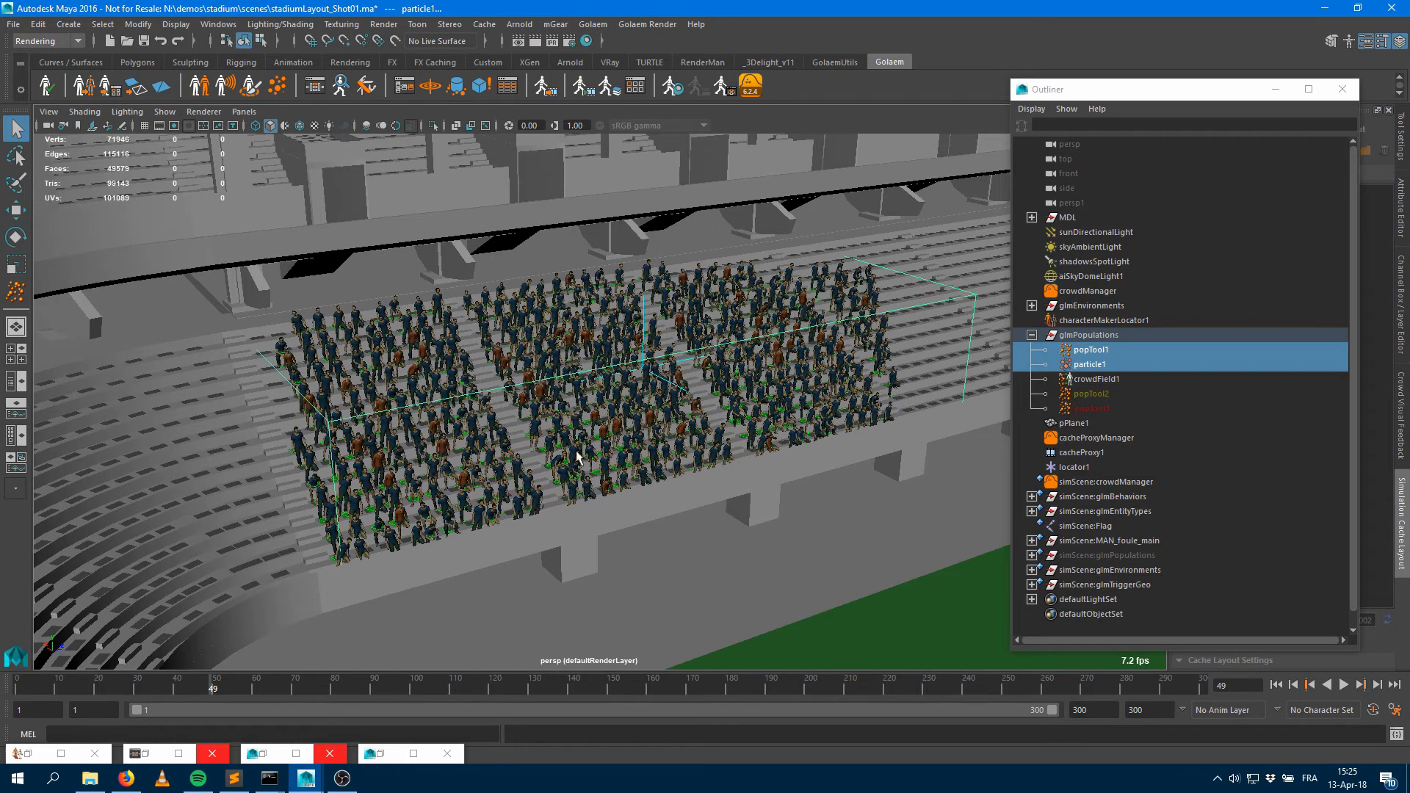
Save stadiumLayout_Shot01.ma and reopen it from the recent files without saving changes again
{"action": "left_click", "coordinate": [144, 42]}
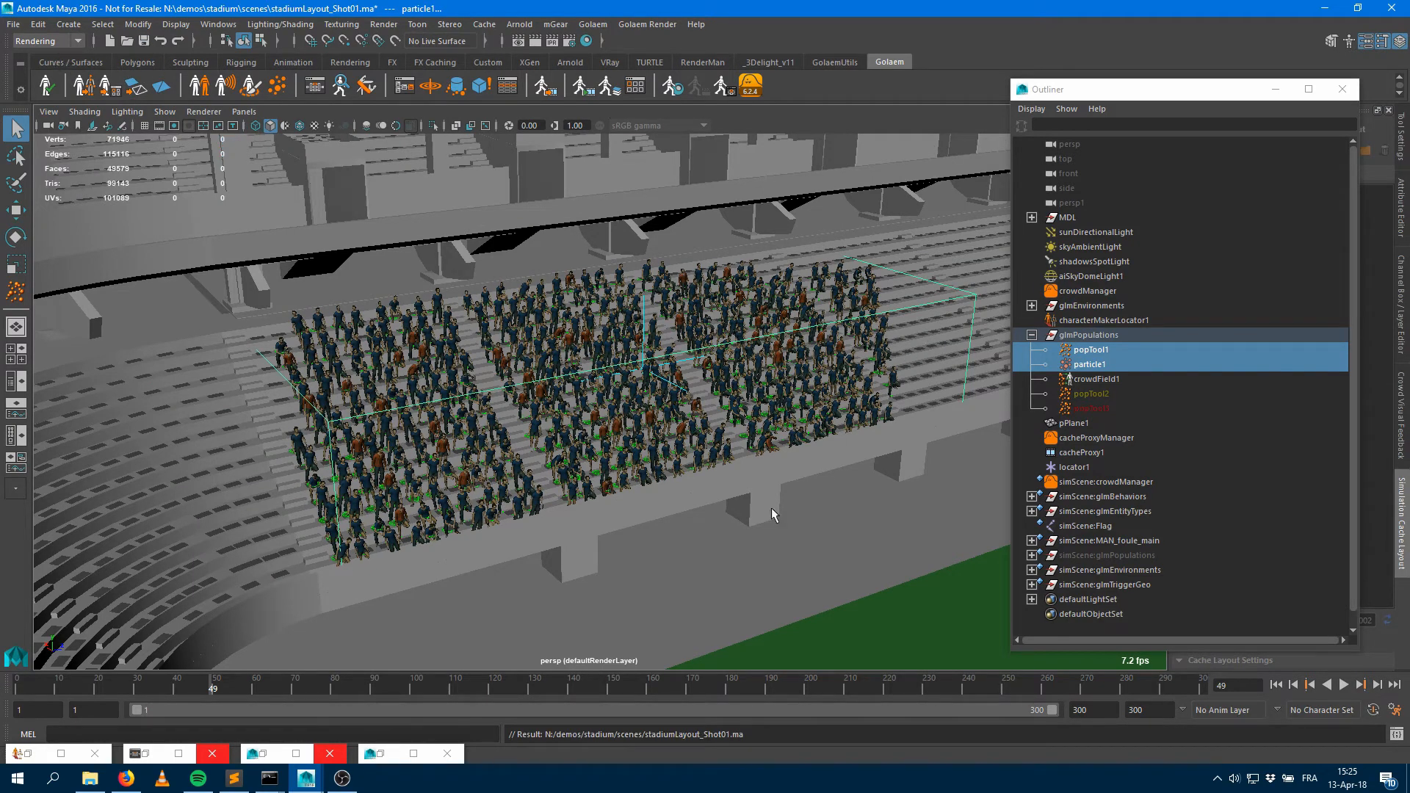
{"action": "left_click", "coordinate": [13, 24]}
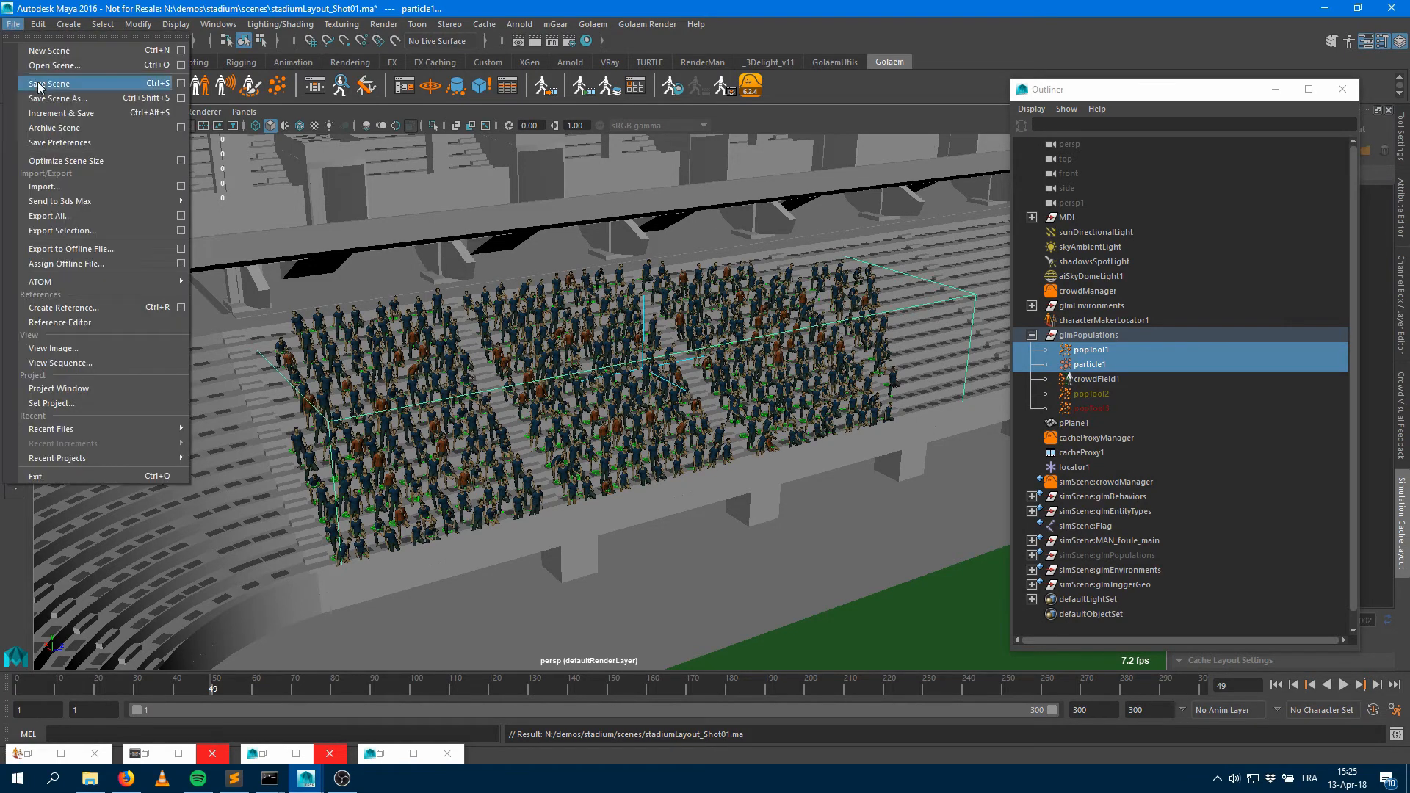
{"action": "mouse_move", "coordinate": [74, 435]}
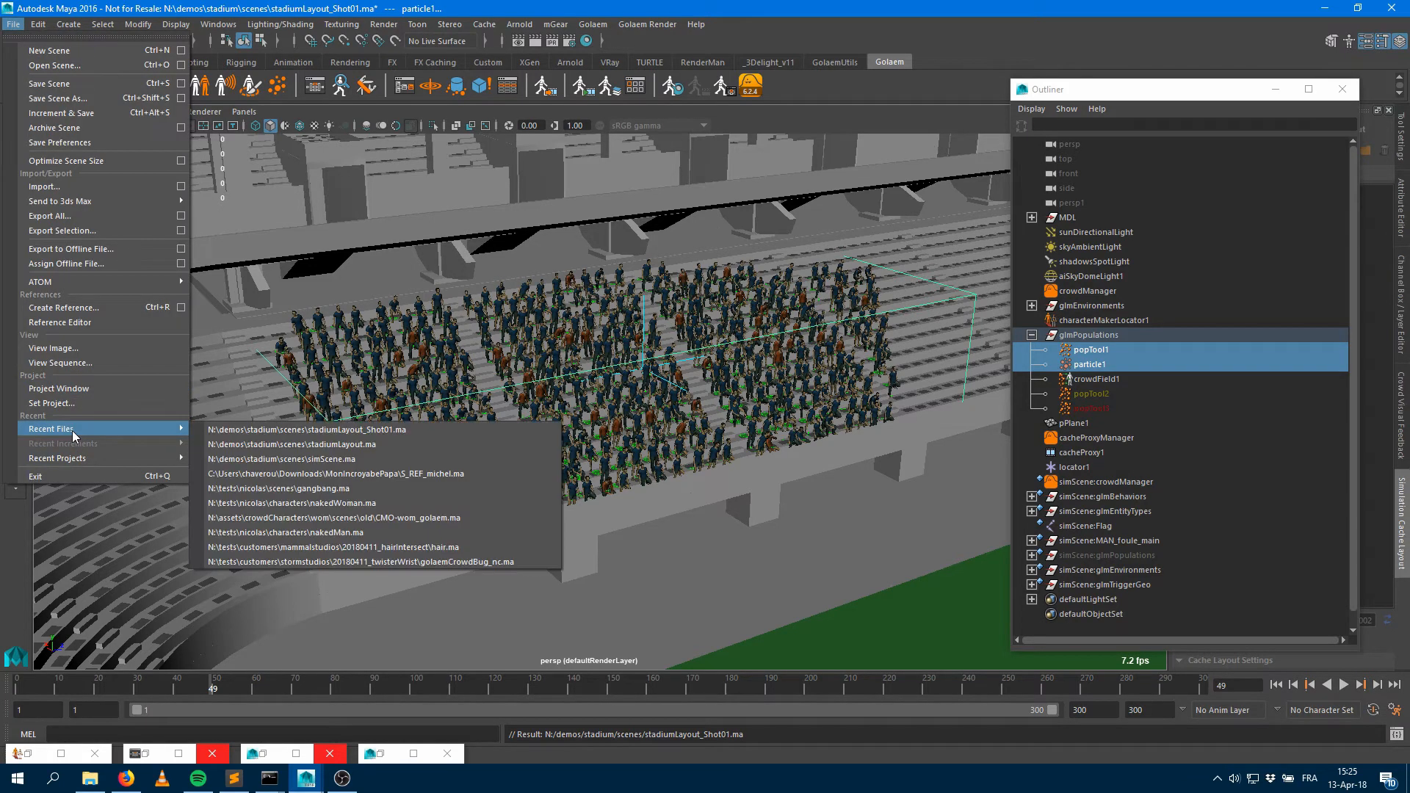
{"action": "left_click", "coordinate": [310, 433]}
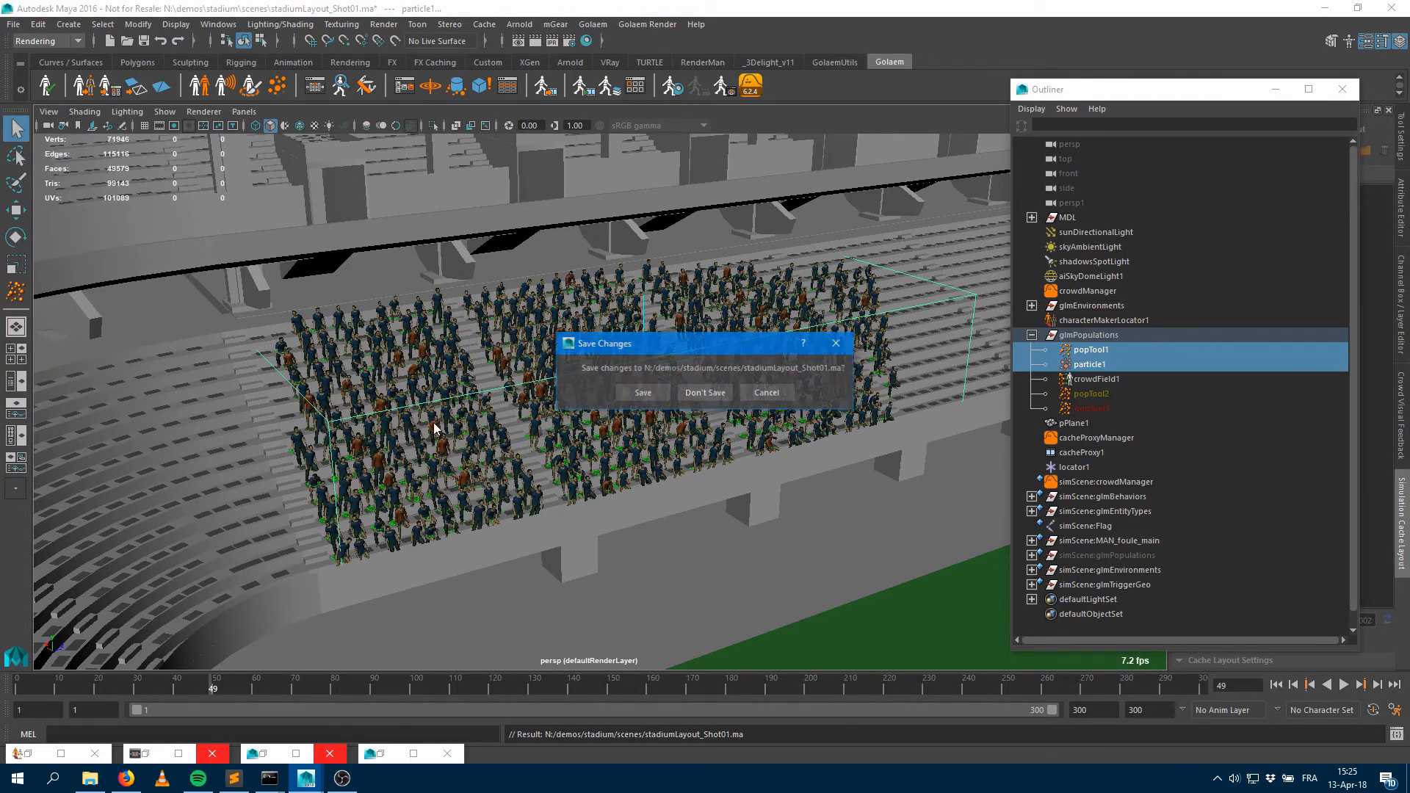
{"action": "left_click", "coordinate": [707, 394]}
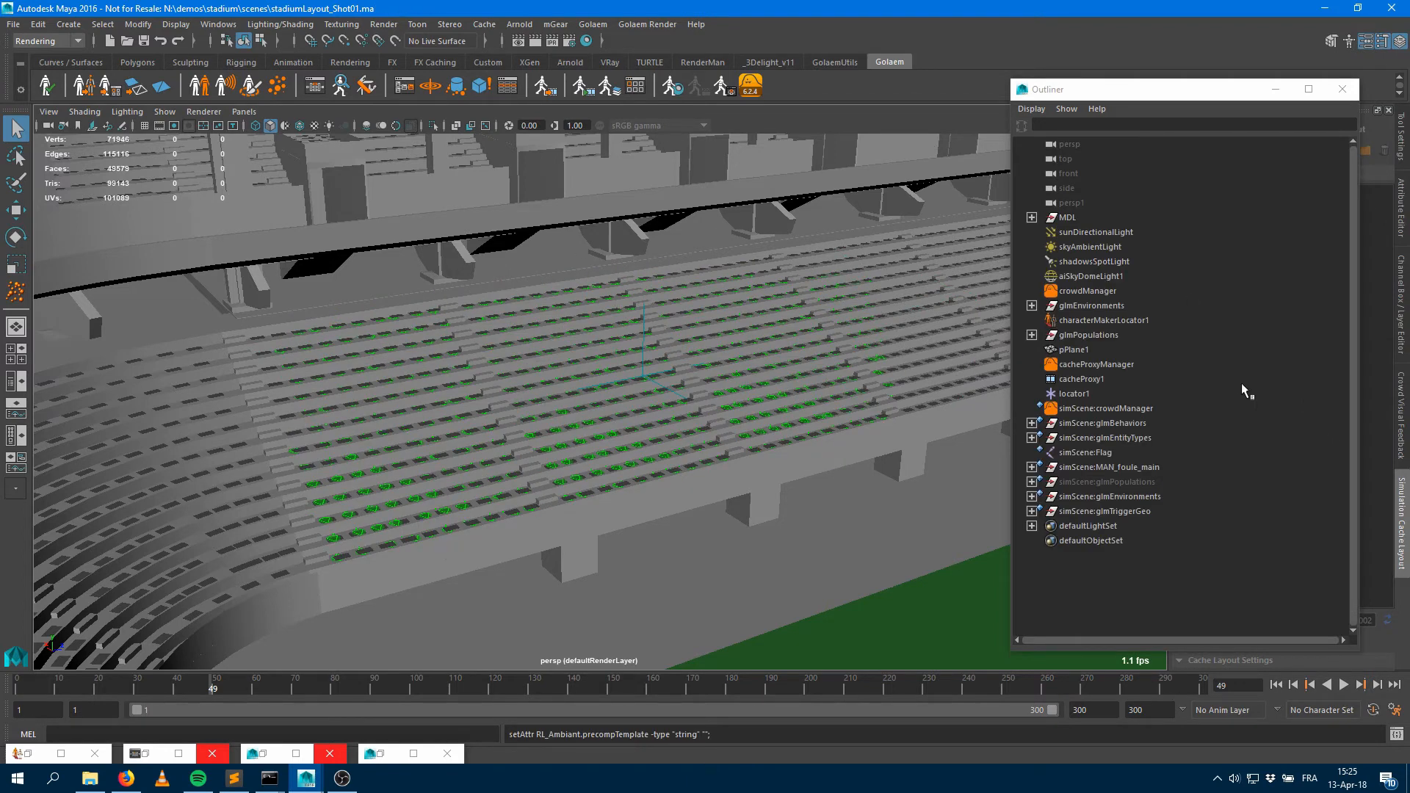
Check the entity types in the referenced simScene by selecting stadiumMan, followed by stadiumManFlag, under simScene:glmEntityTypes
{"action": "left_click", "coordinate": [1032, 437]}
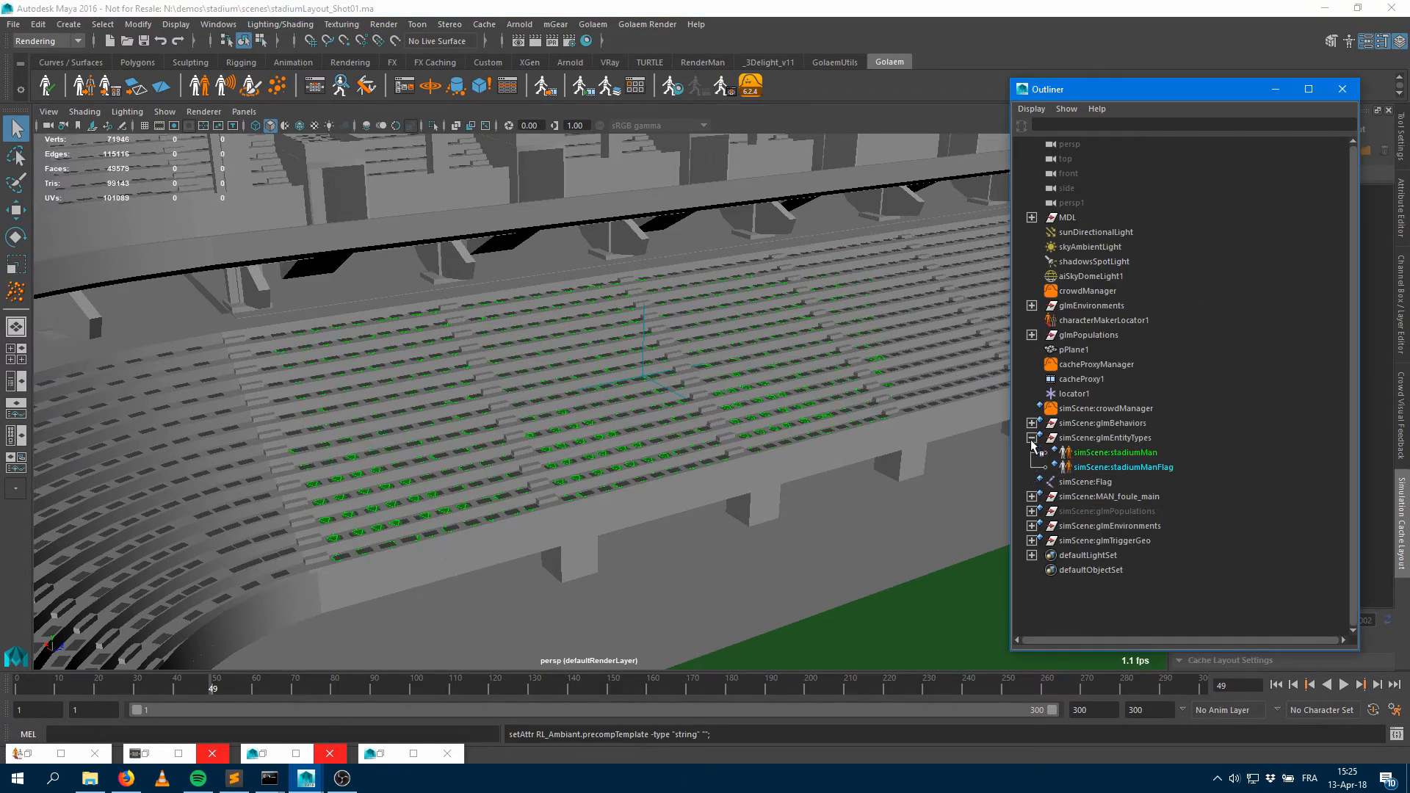
{"action": "left_click", "coordinate": [1142, 453]}
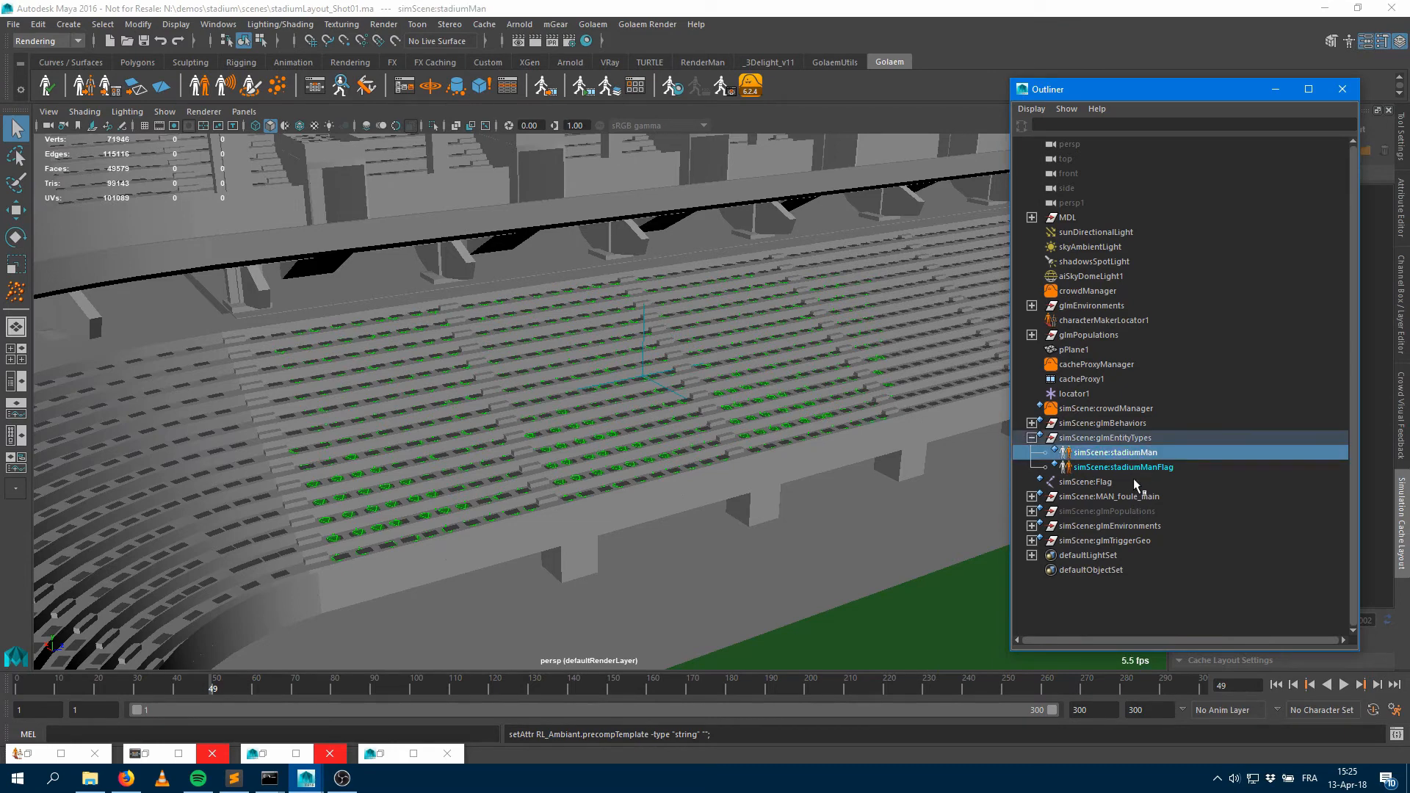
{"action": "left_click", "coordinate": [1130, 471]}
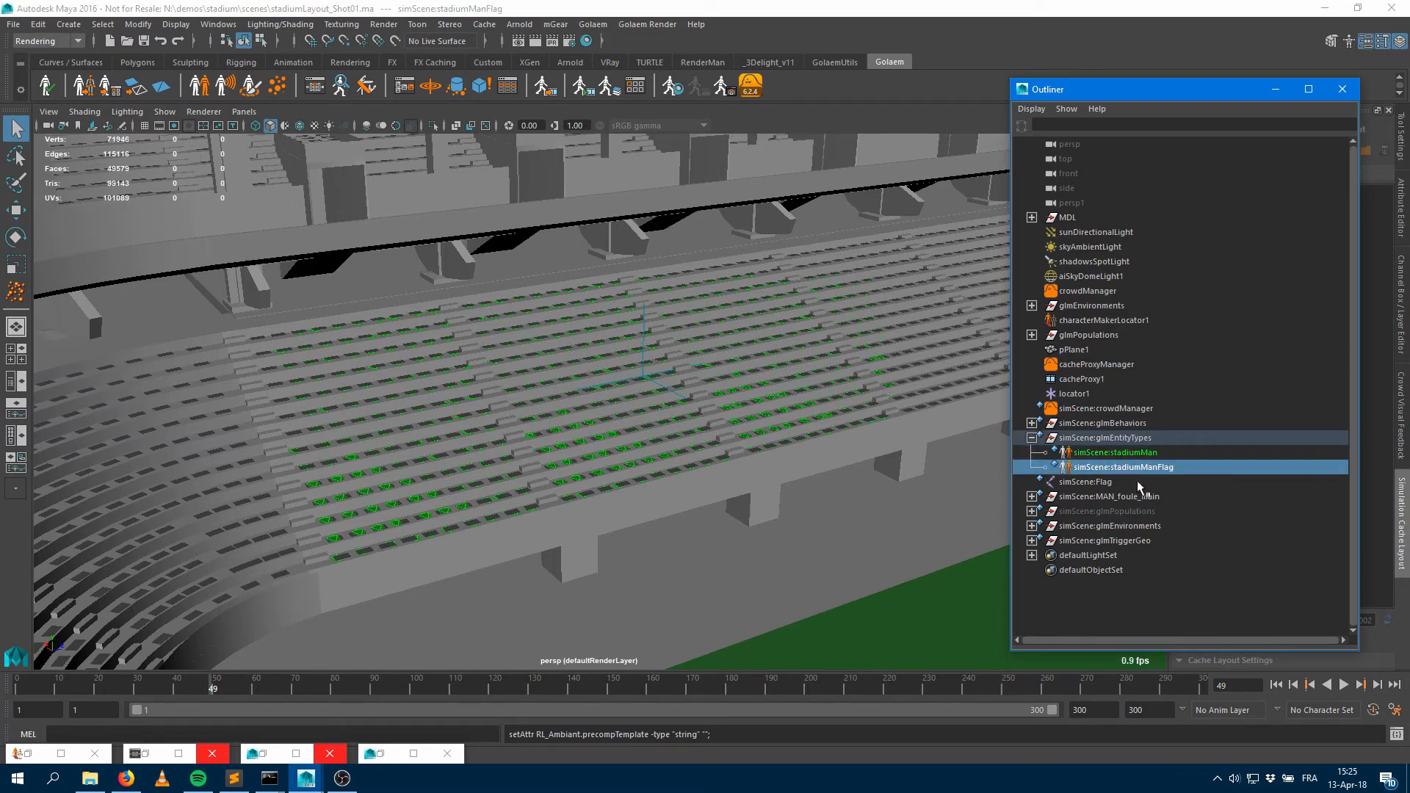
Update the Golaem references in the stadium layout scene
{"action": "left_click", "coordinate": [593, 26]}
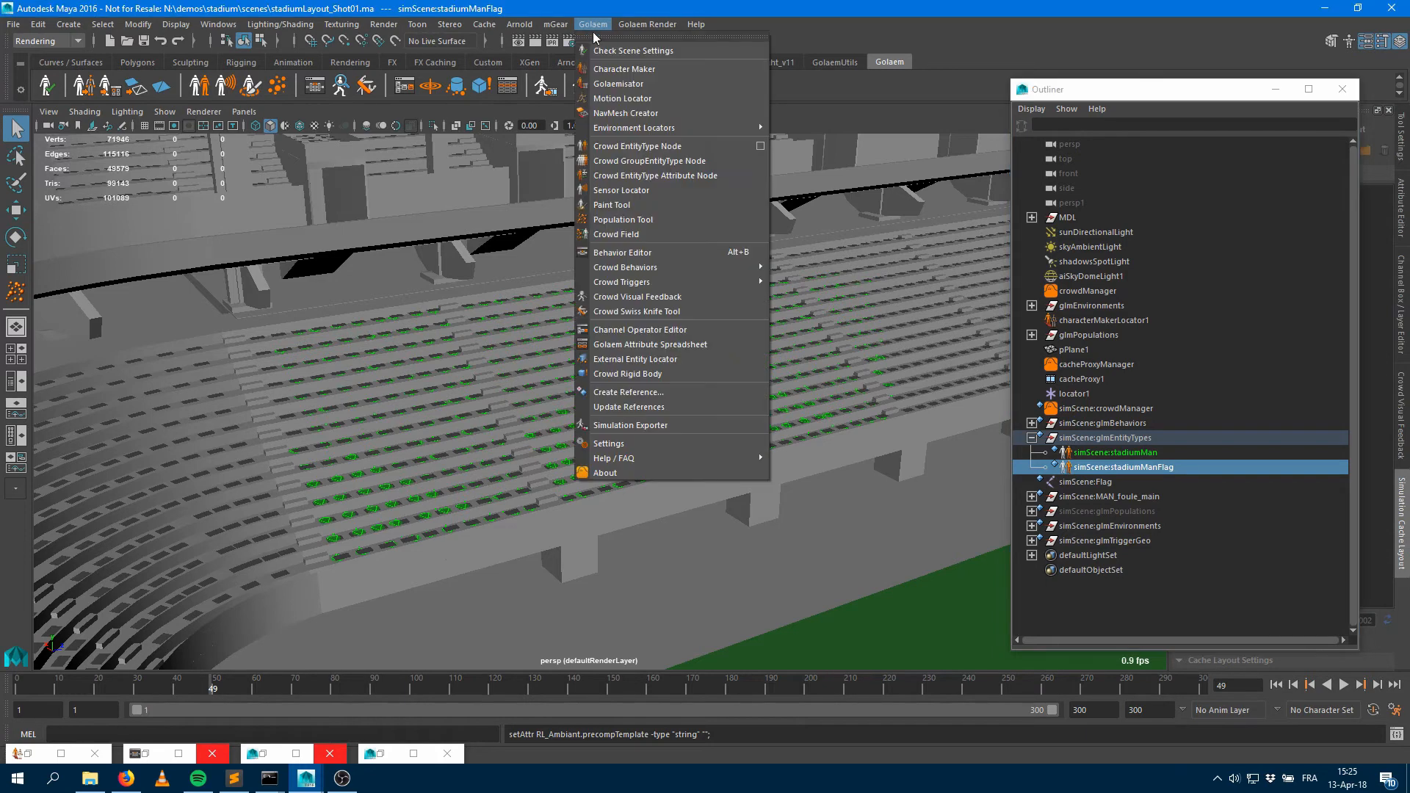
{"action": "left_click", "coordinate": [646, 412]}
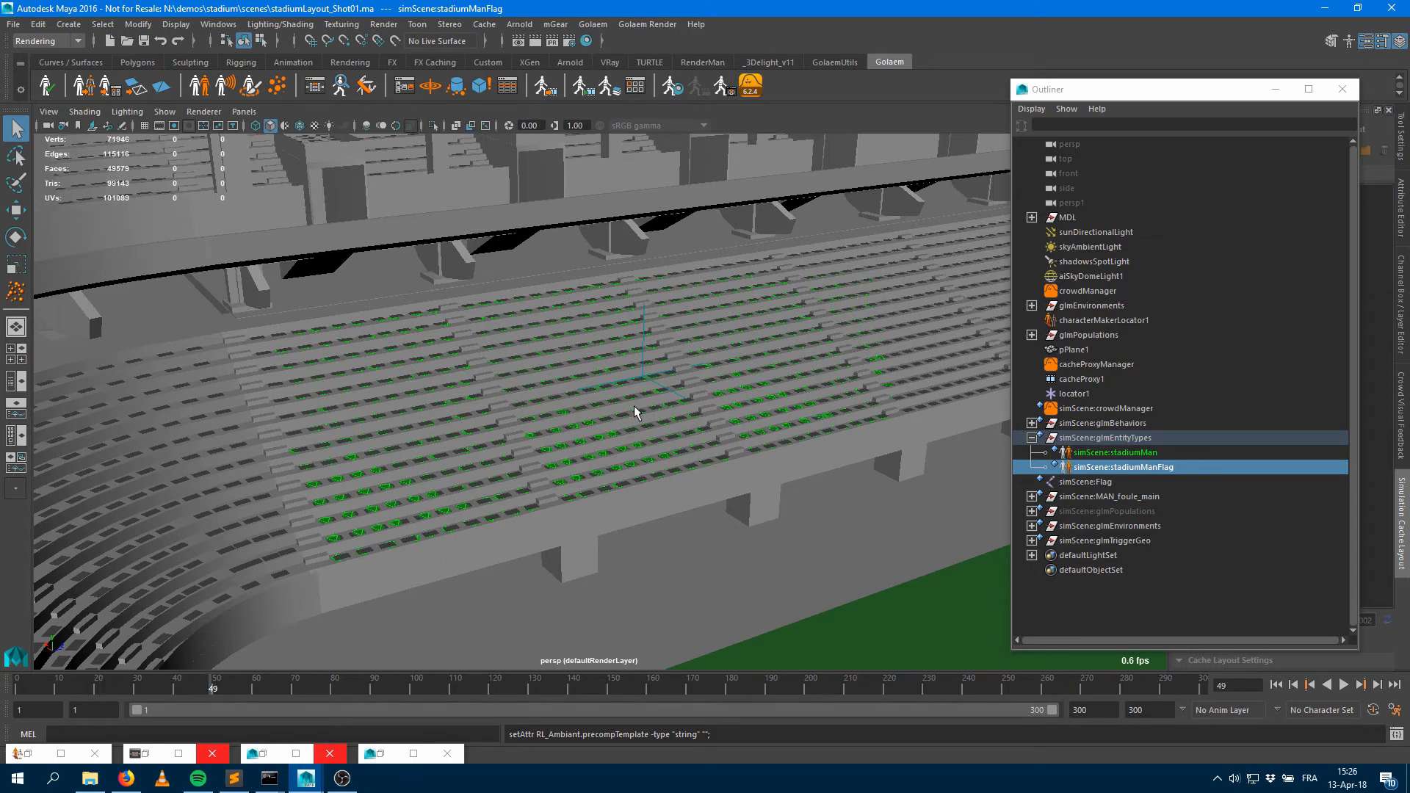
Add simScene:stadiumManFlagShape to the entity types of popTool1 and set its weight to 11
{"action": "left_click", "coordinate": [1032, 335]}
{"action": "left_click", "coordinate": [1098, 351]}
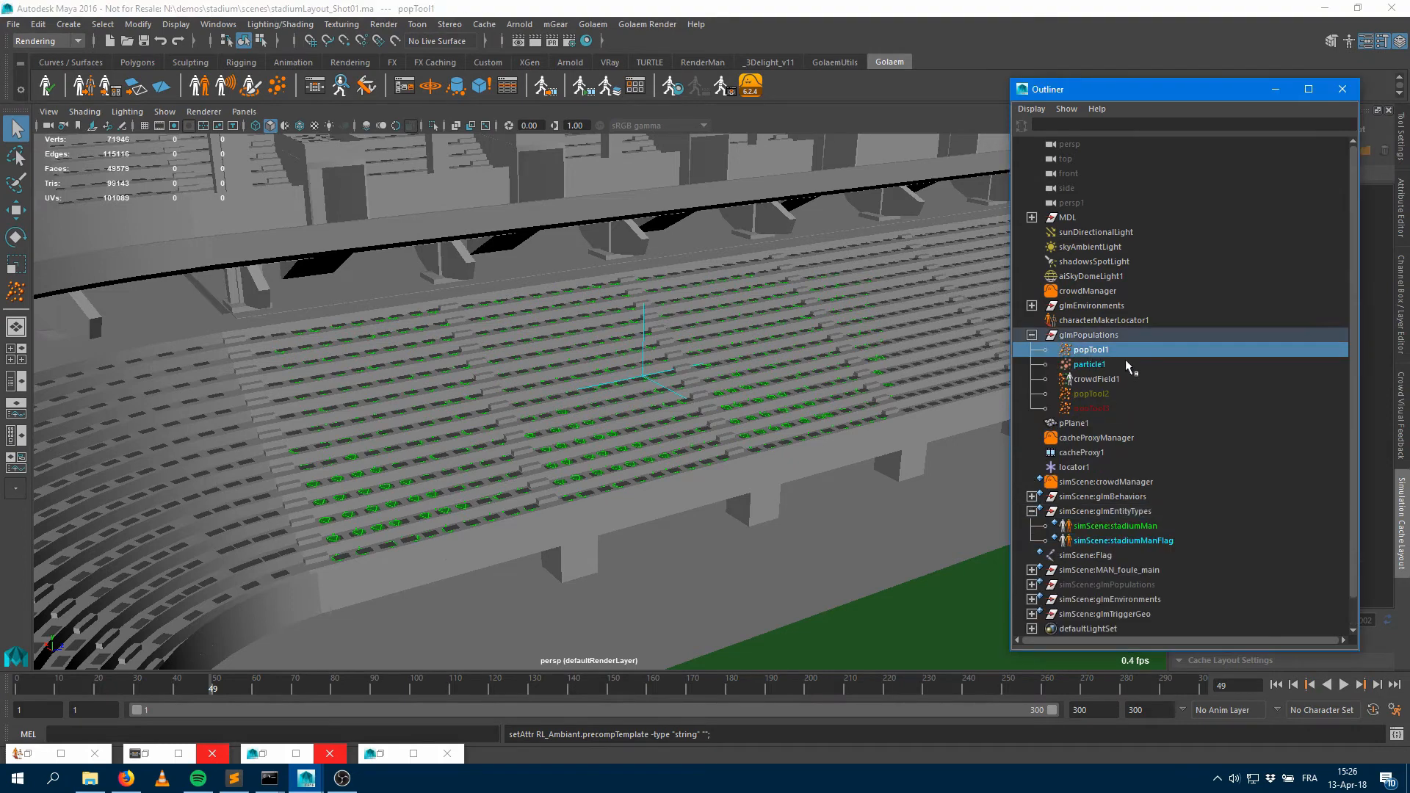
{"action": "left_click", "coordinate": [1276, 89]}
{"action": "key", "text": "ctrl+a"}
{"action": "scroll", "coordinate": [1190, 533], "scroll_direction": "down", "scroll_amount": 3}
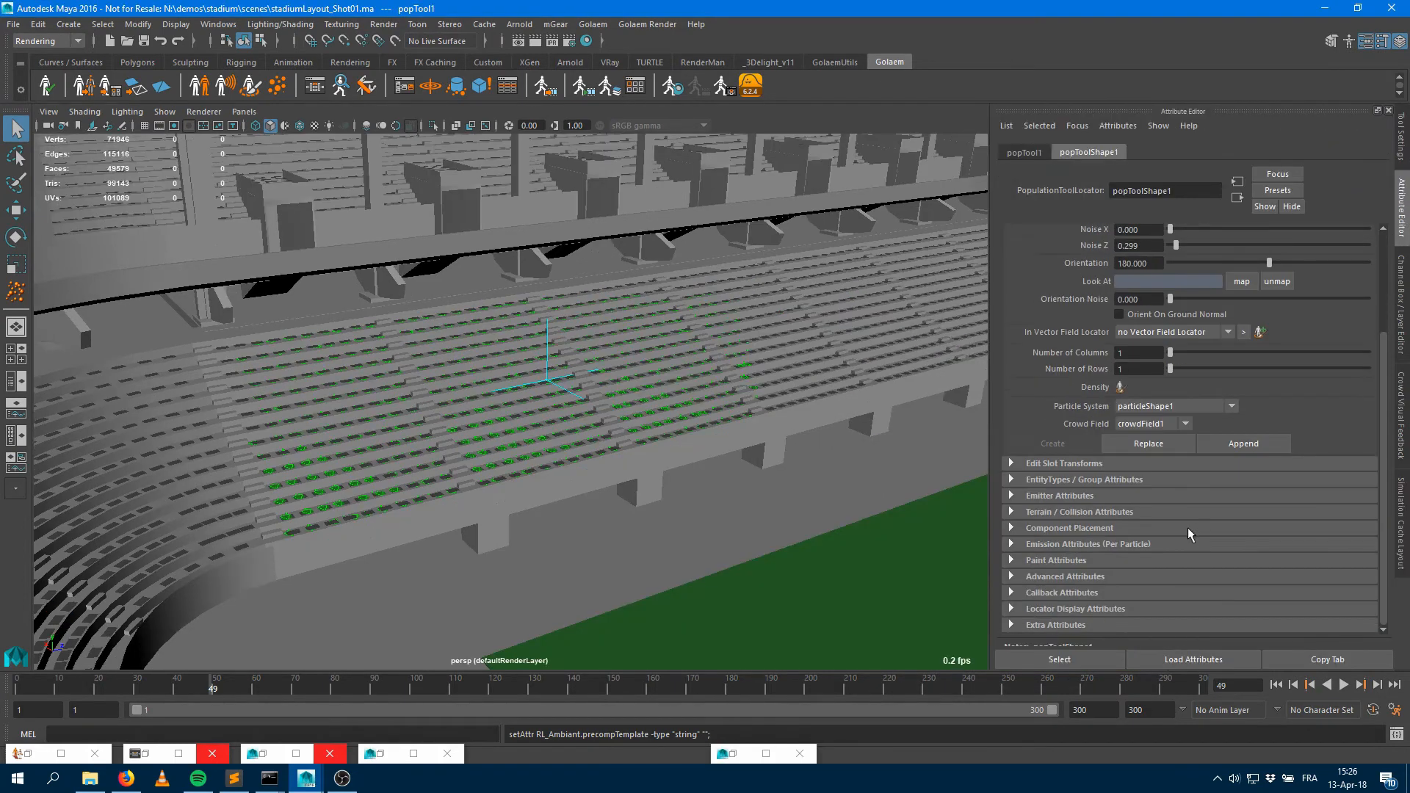
{"action": "left_click", "coordinate": [1077, 481]}
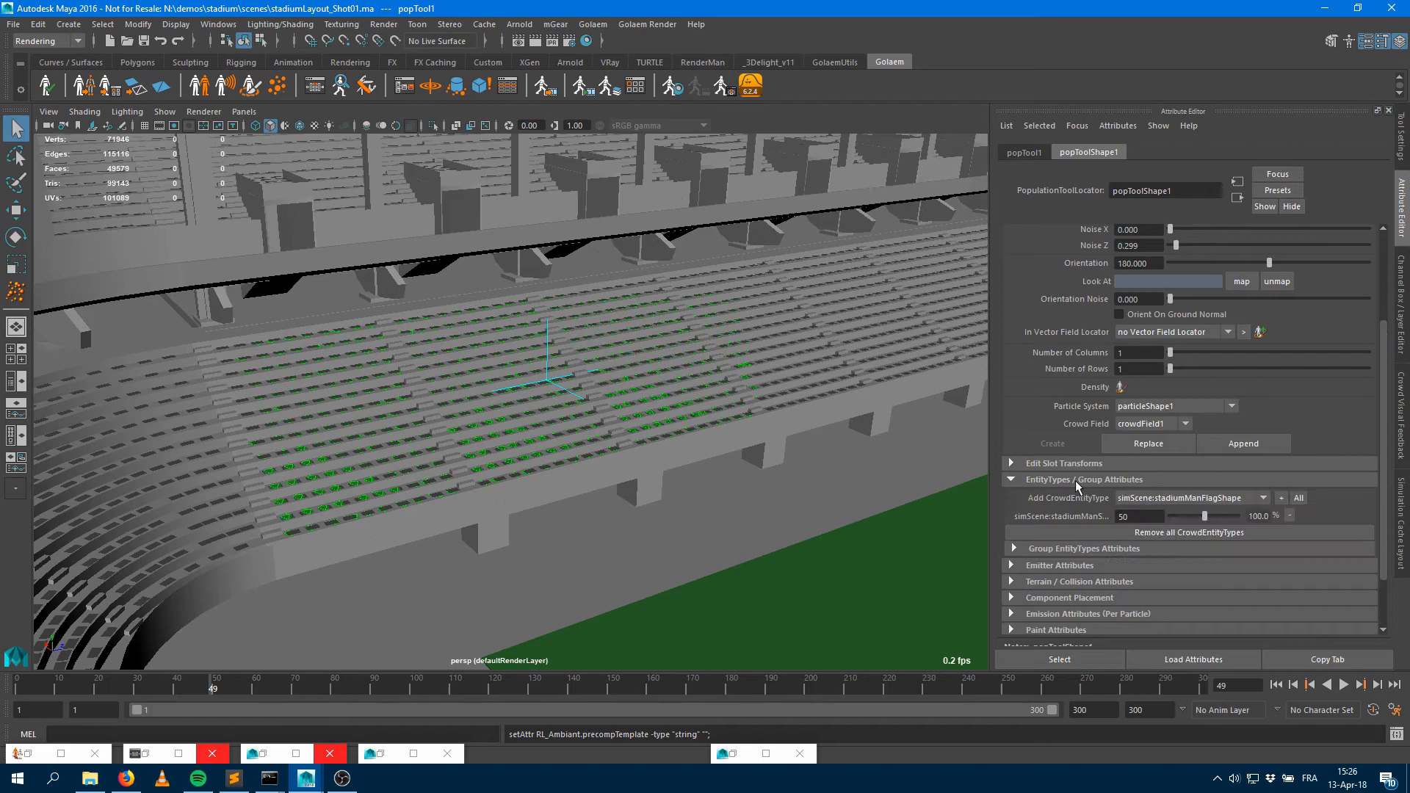
{"action": "left_click", "coordinate": [1281, 499]}
{"action": "scroll", "coordinate": [645, 447], "scroll_direction": "up", "scroll_amount": 5}
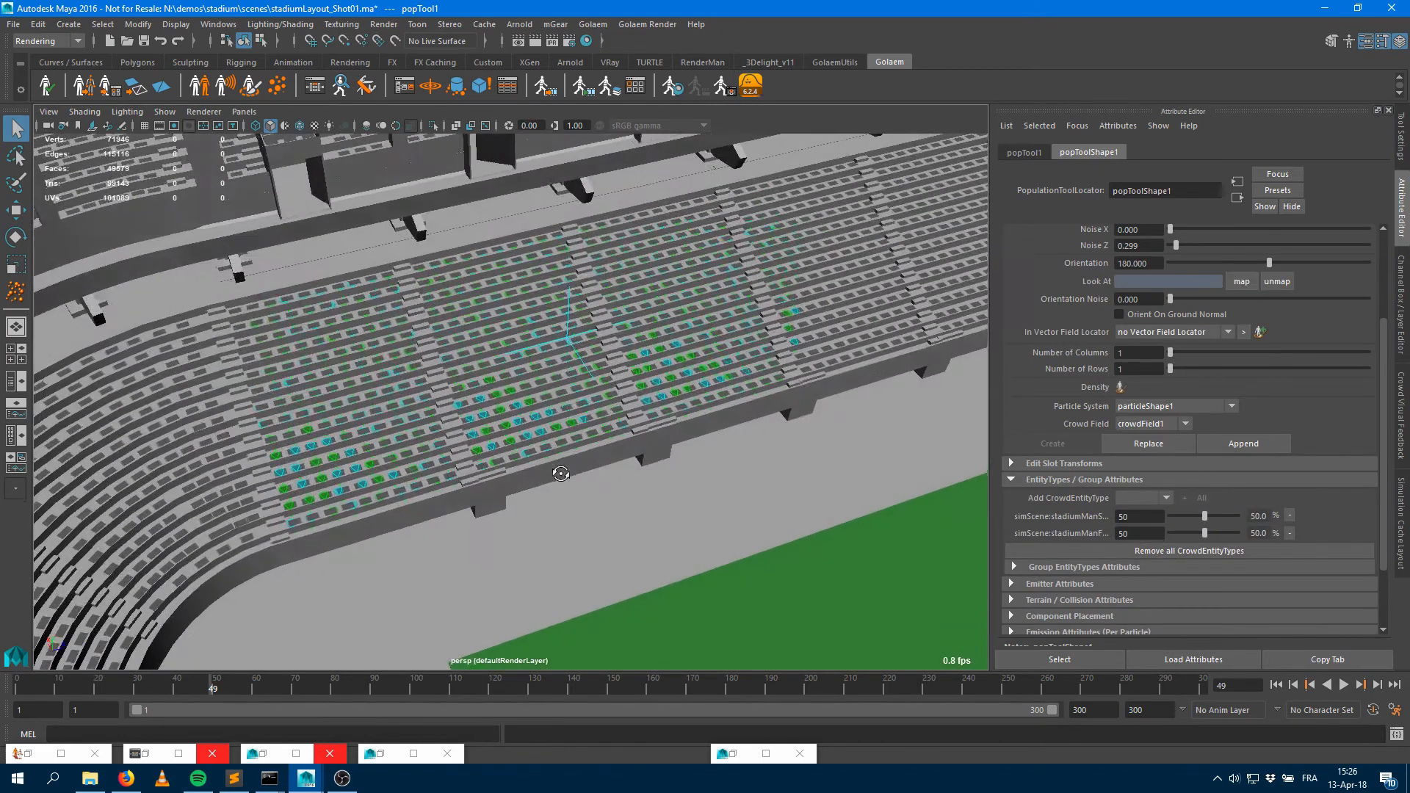
{"action": "scroll", "coordinate": [719, 444], "scroll_direction": "up", "scroll_amount": 2}
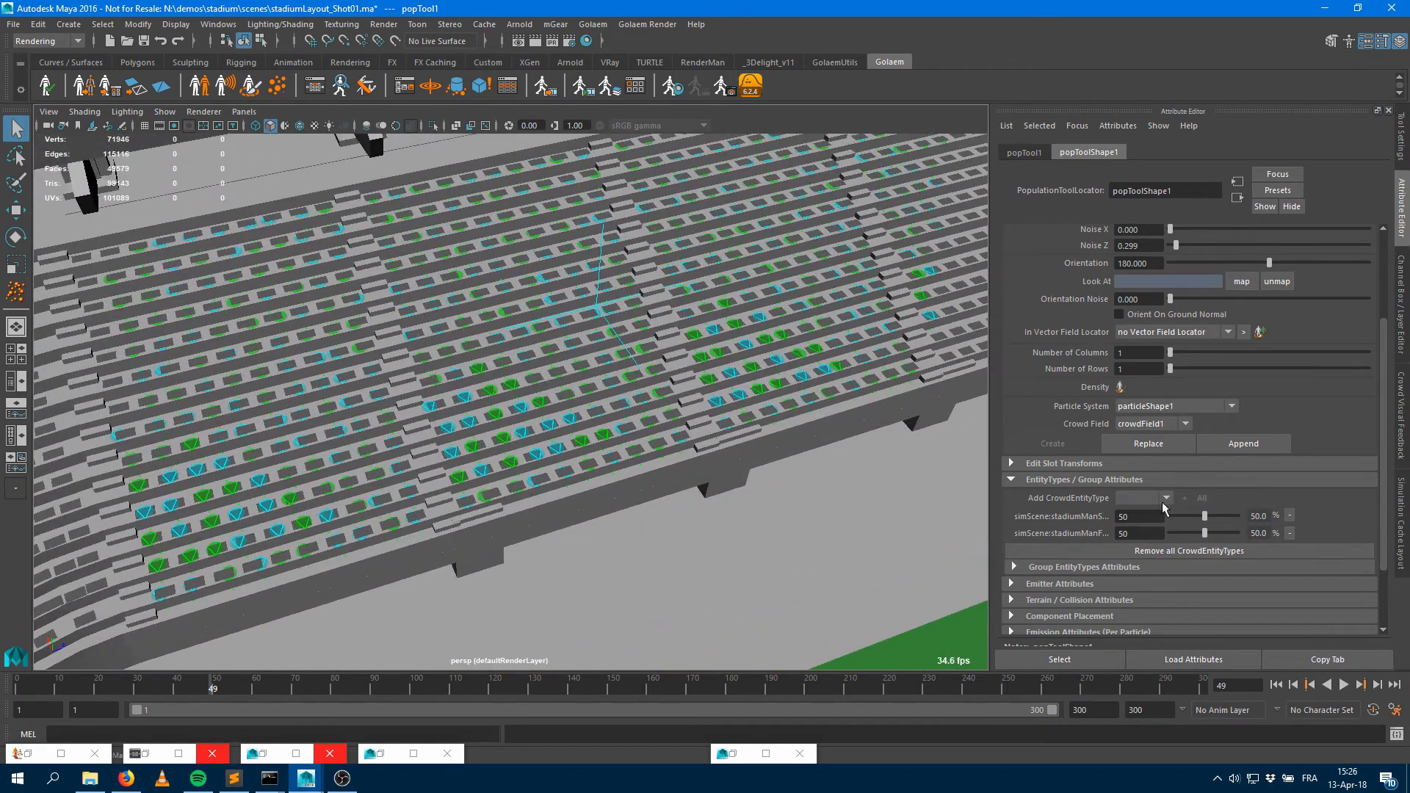
{"action": "left_click_drag", "start_coordinate": [1205, 533], "coordinate": [1178, 538]}
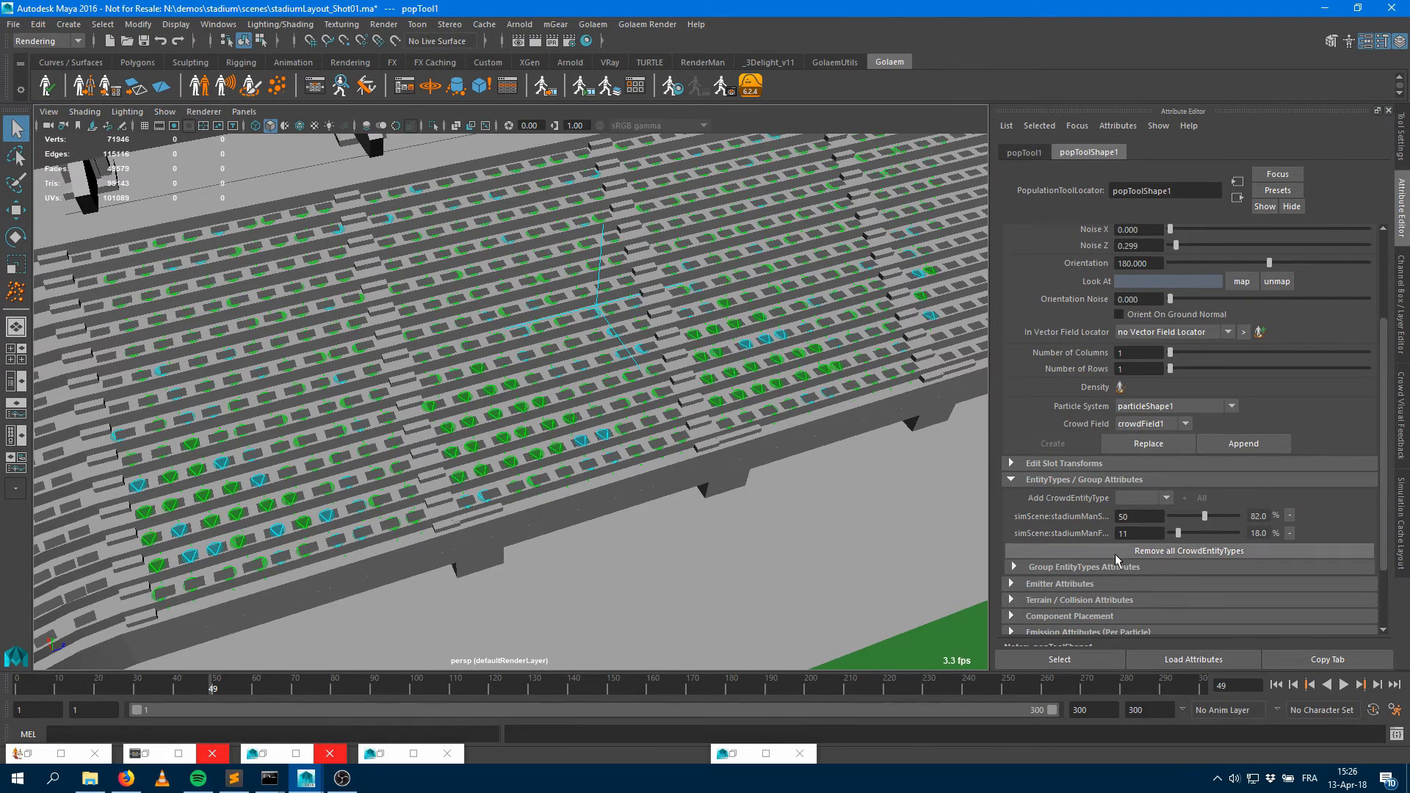
Simulate the crowd from frame 1 to about frame 58 and inspect the characters in the stands
{"action": "scroll", "coordinate": [519, 467], "scroll_direction": "down", "scroll_amount": 3}
{"action": "scroll", "coordinate": [519, 467], "scroll_direction": "down", "scroll_amount": 3}
{"action": "left_click", "coordinate": [1276, 685]}
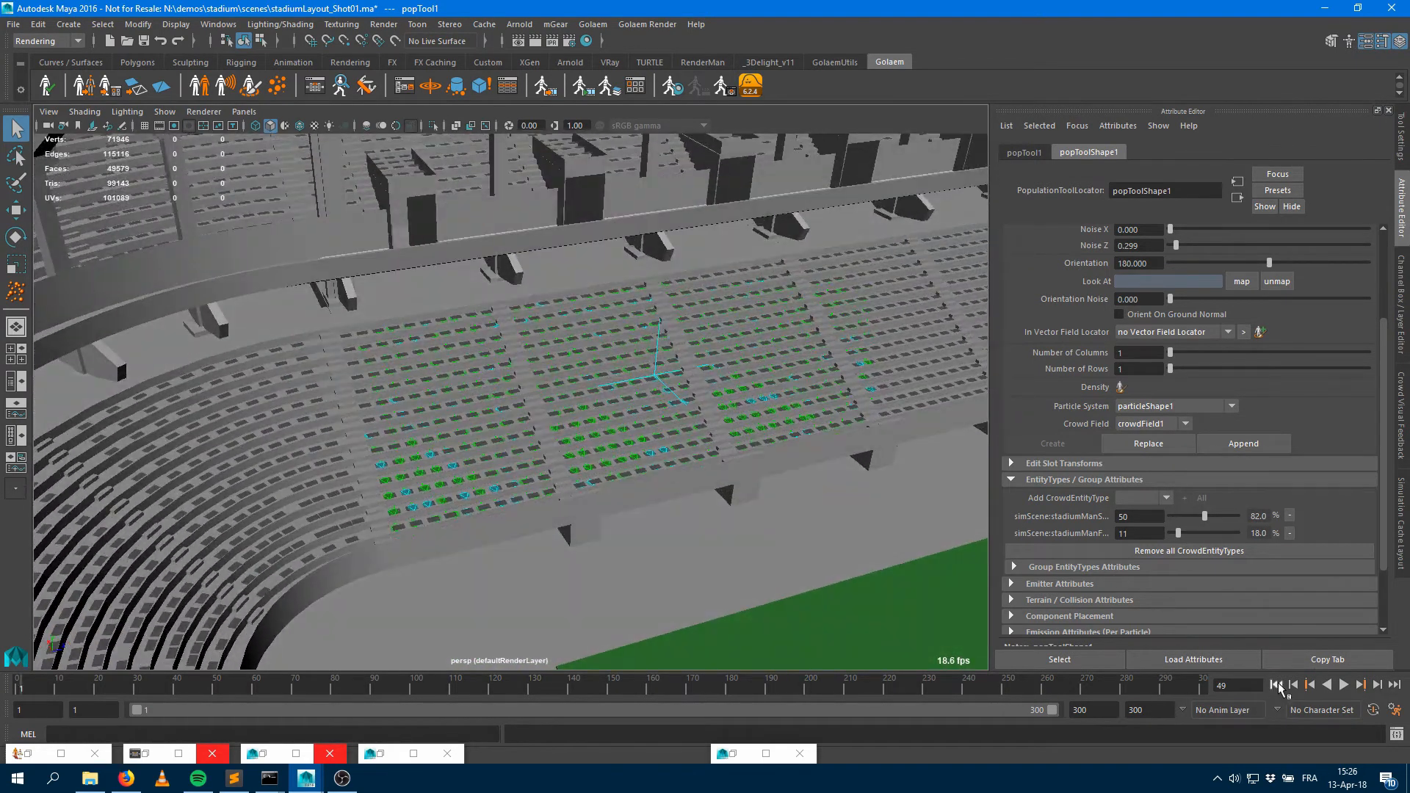
{"action": "left_click", "coordinate": [1344, 684]}
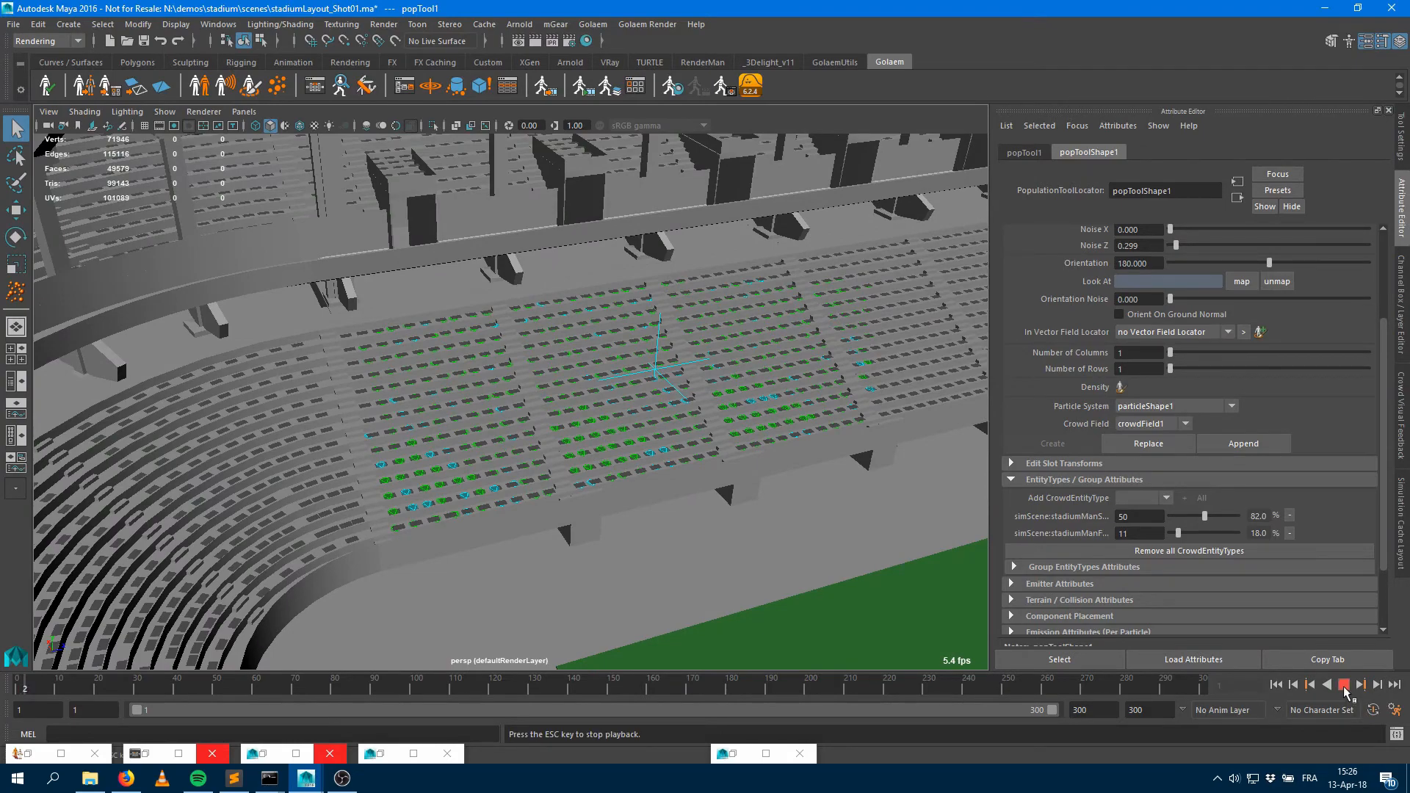
{"action": "left_click_drag", "start_coordinate": [866, 560], "coordinate": [765, 558], "text": "alt"}
{"action": "right_click_drag", "start_coordinate": [692, 527], "coordinate": [763, 534], "text": "alt"}
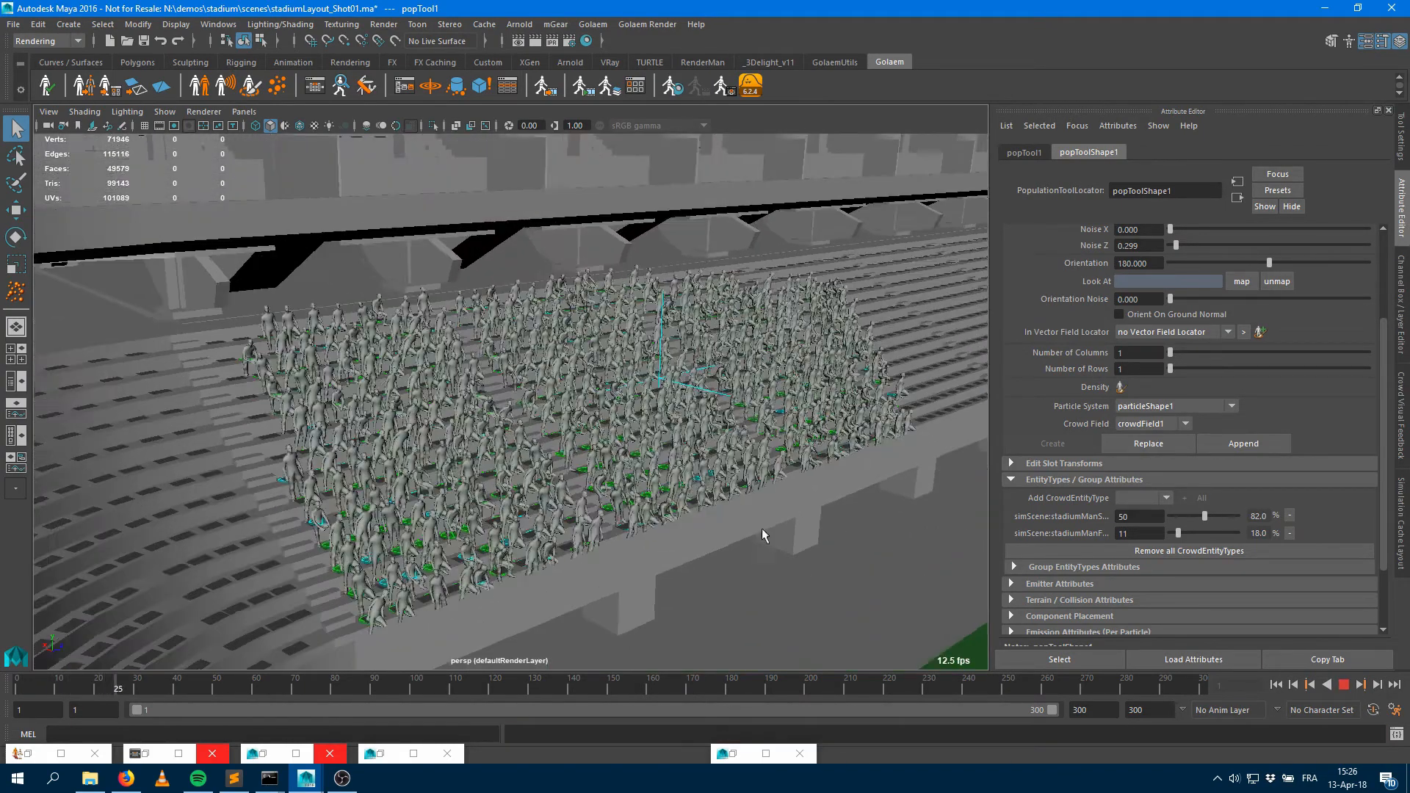
{"action": "left_click_drag", "start_coordinate": [763, 535], "coordinate": [793, 504], "text": "alt"}
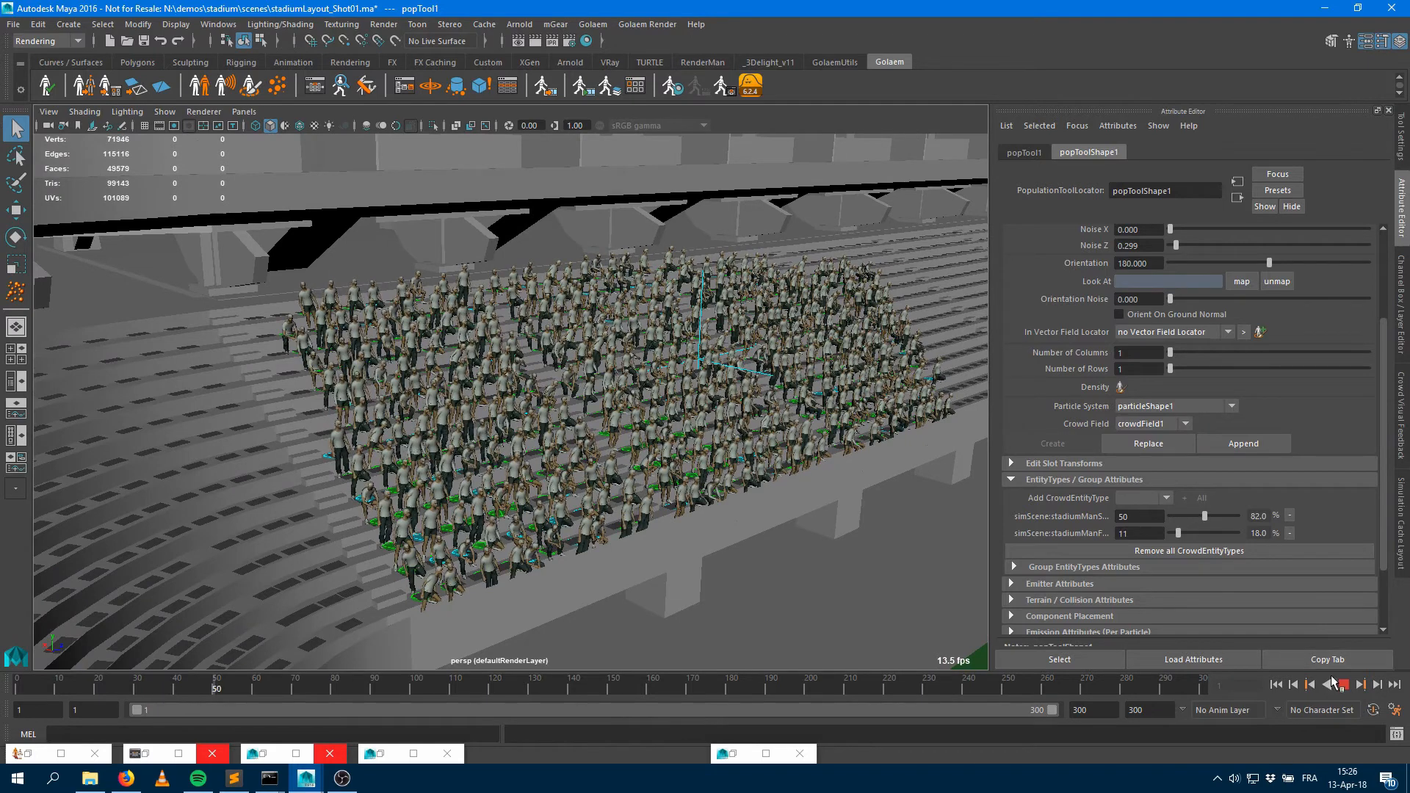
{"action": "left_click", "coordinate": [1338, 683]}
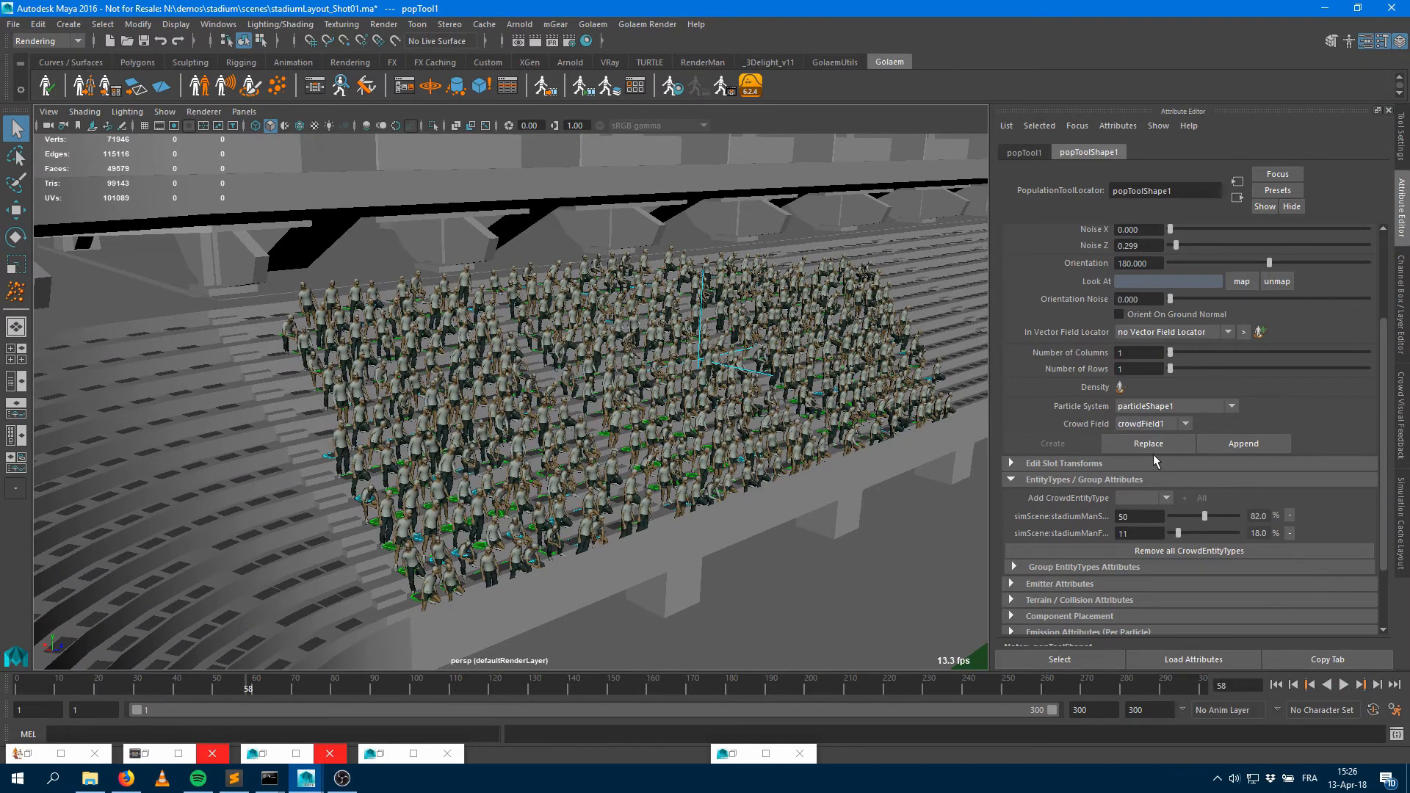
Replace the popTool1 particles using the mixed entity types and simulate the crowd from frame 1 to about frame 65
{"action": "left_click", "coordinate": [1150, 445]}
{"action": "left_click", "coordinate": [1277, 684]}
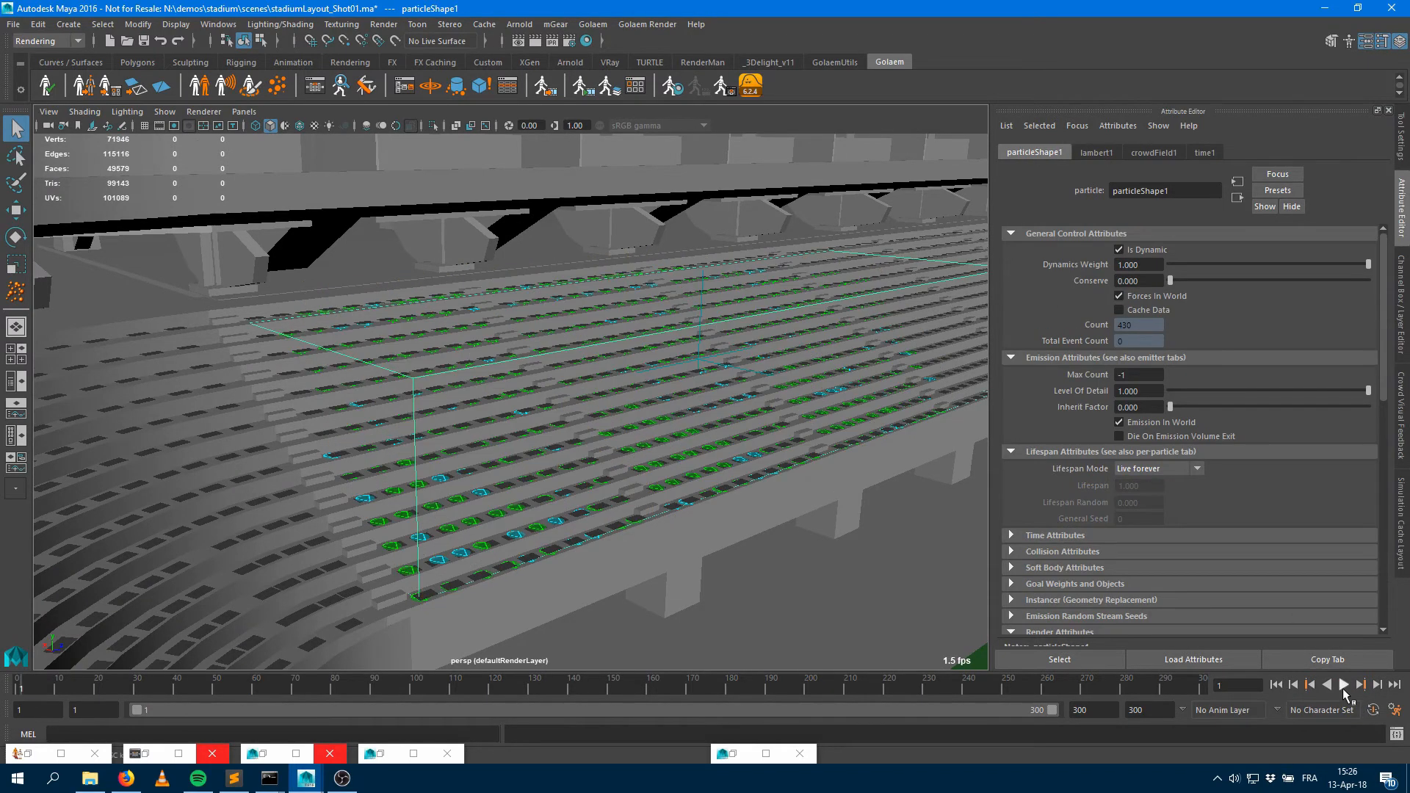
{"action": "left_click", "coordinate": [1343, 684]}
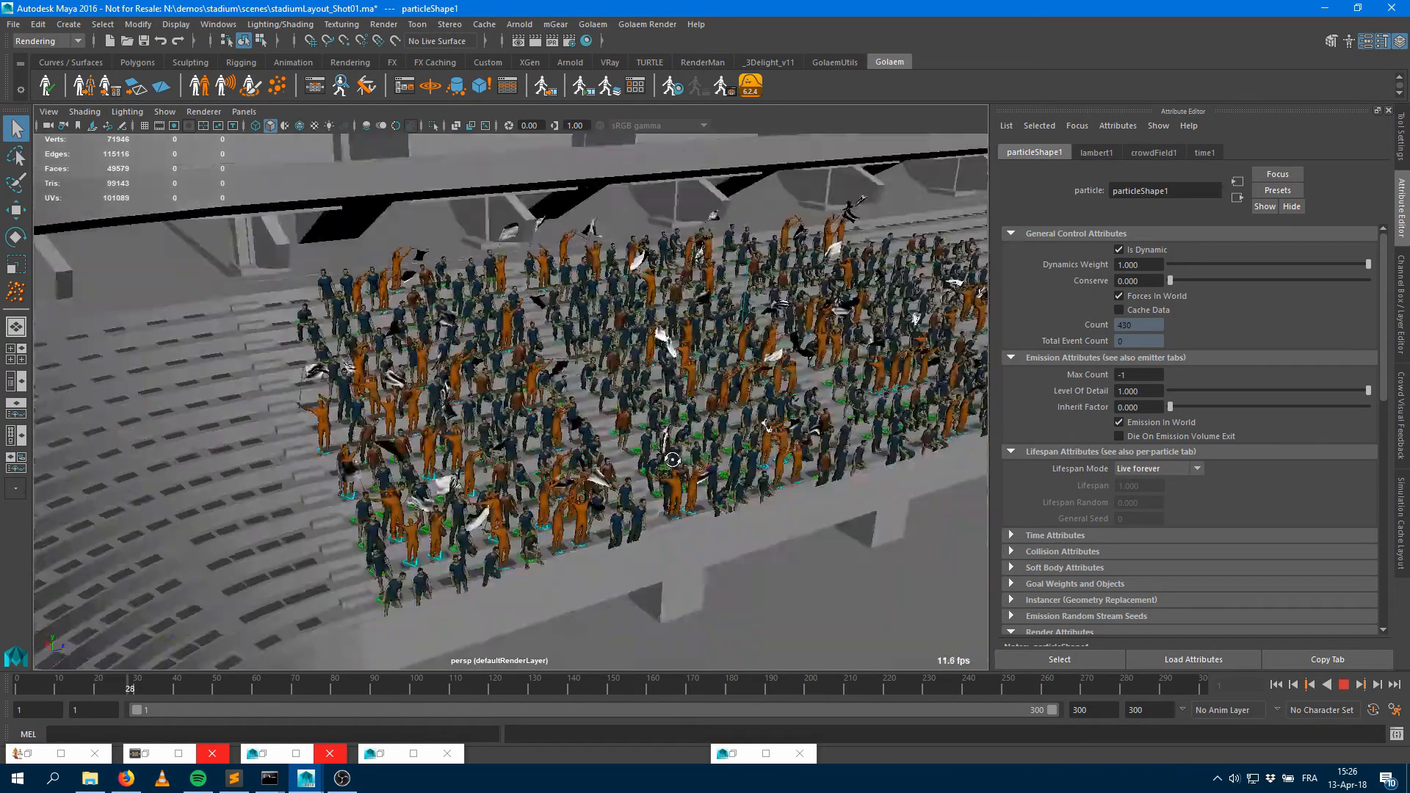
{"action": "left_click_drag", "start_coordinate": [672, 460], "coordinate": [588, 448], "text": "alt"}
{"action": "left_click", "coordinate": [1344, 685]}
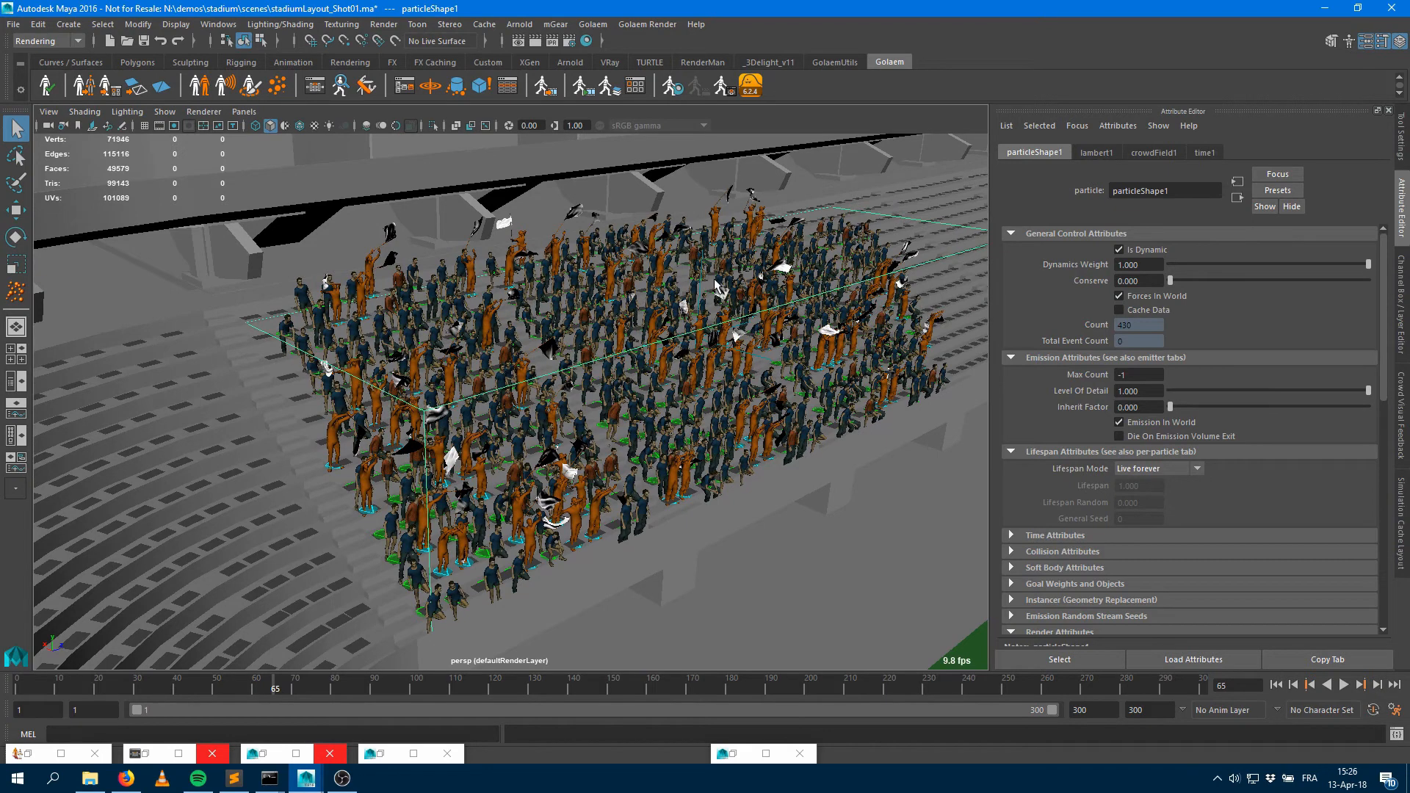
Check the display attributes of simScene:stadiumManFlag and rerun the crowd simulation from frame 1 to about frame 55
{"action": "key", "text": "shift+o"}
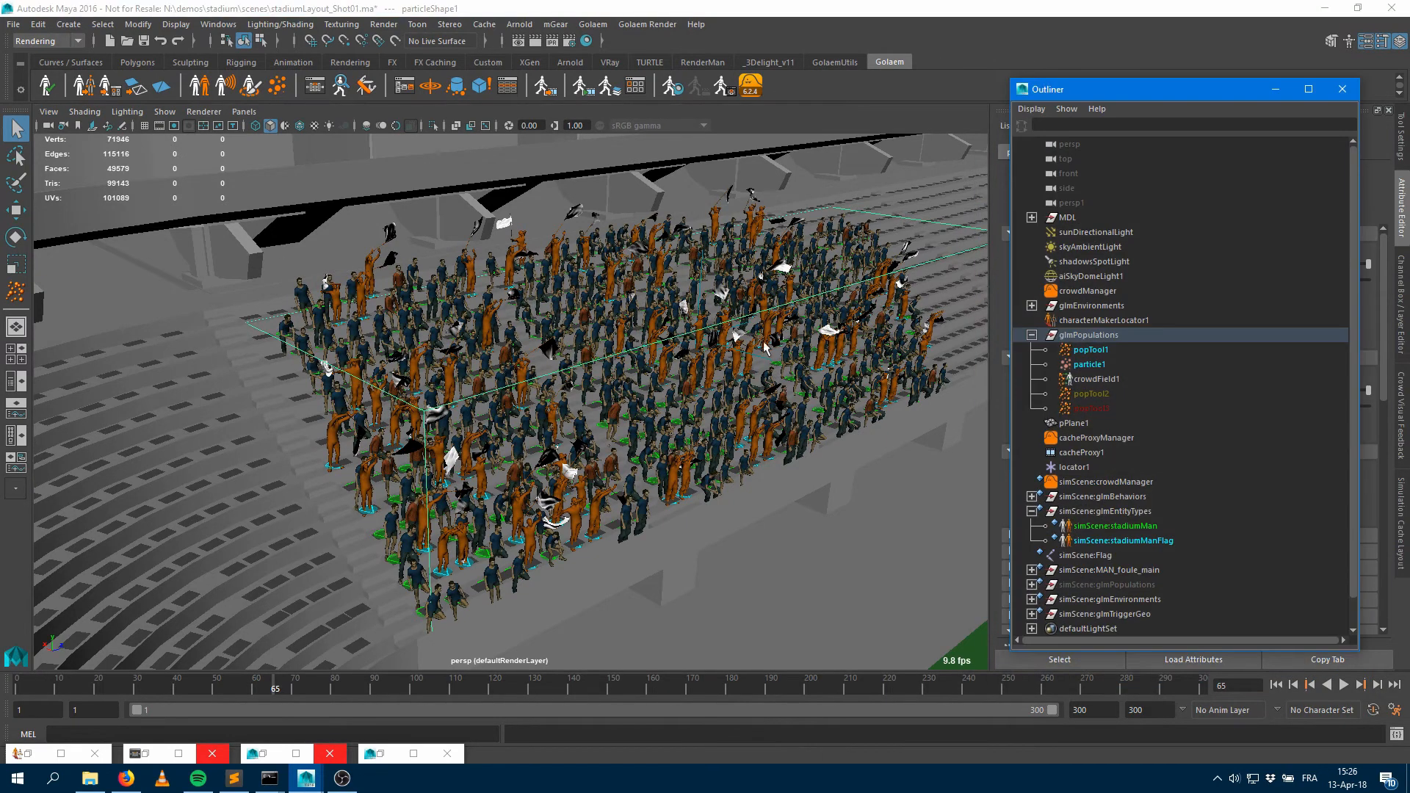
{"action": "left_click", "coordinate": [1190, 541]}
{"action": "left_click", "coordinate": [1276, 89]}
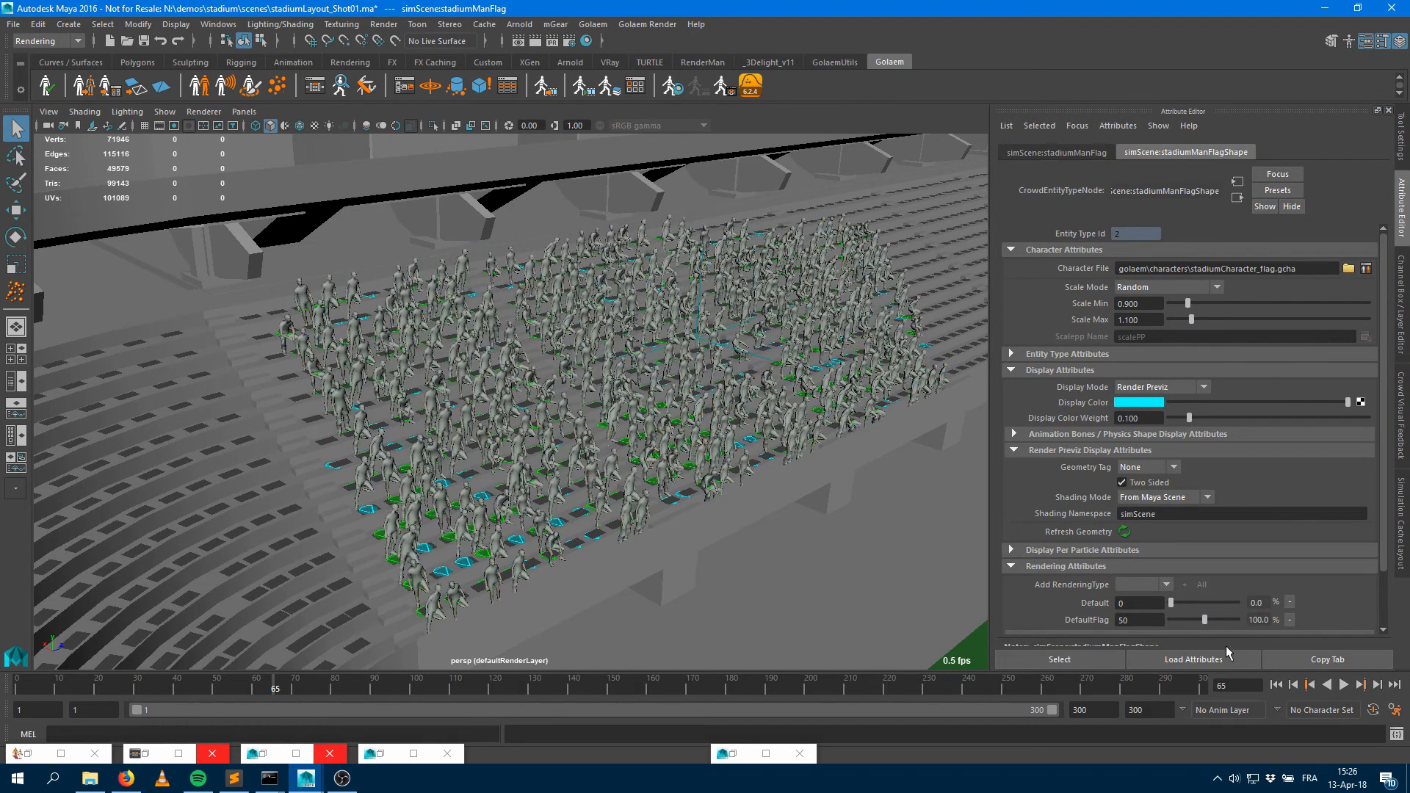
{"action": "left_click", "coordinate": [1277, 685]}
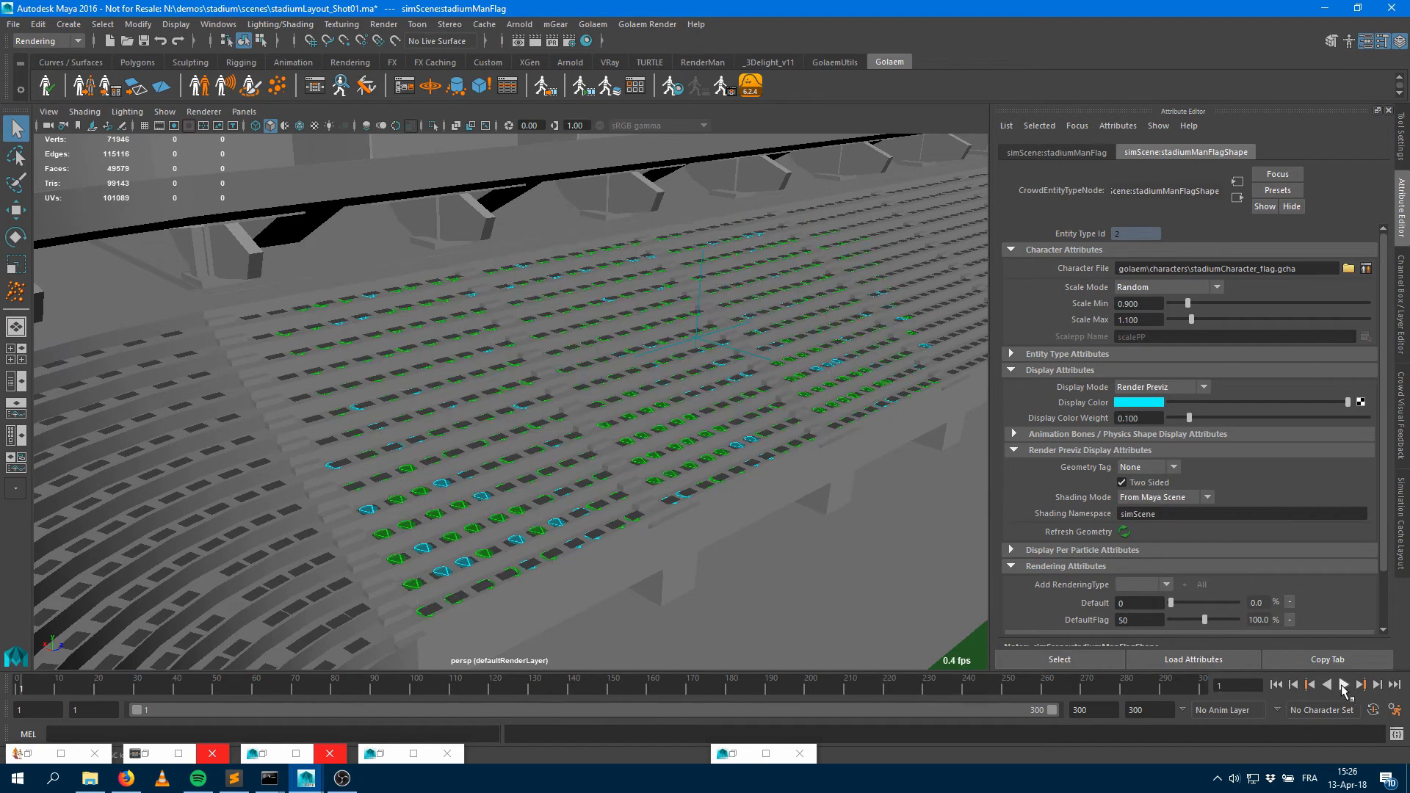
{"action": "left_click", "coordinate": [1343, 684]}
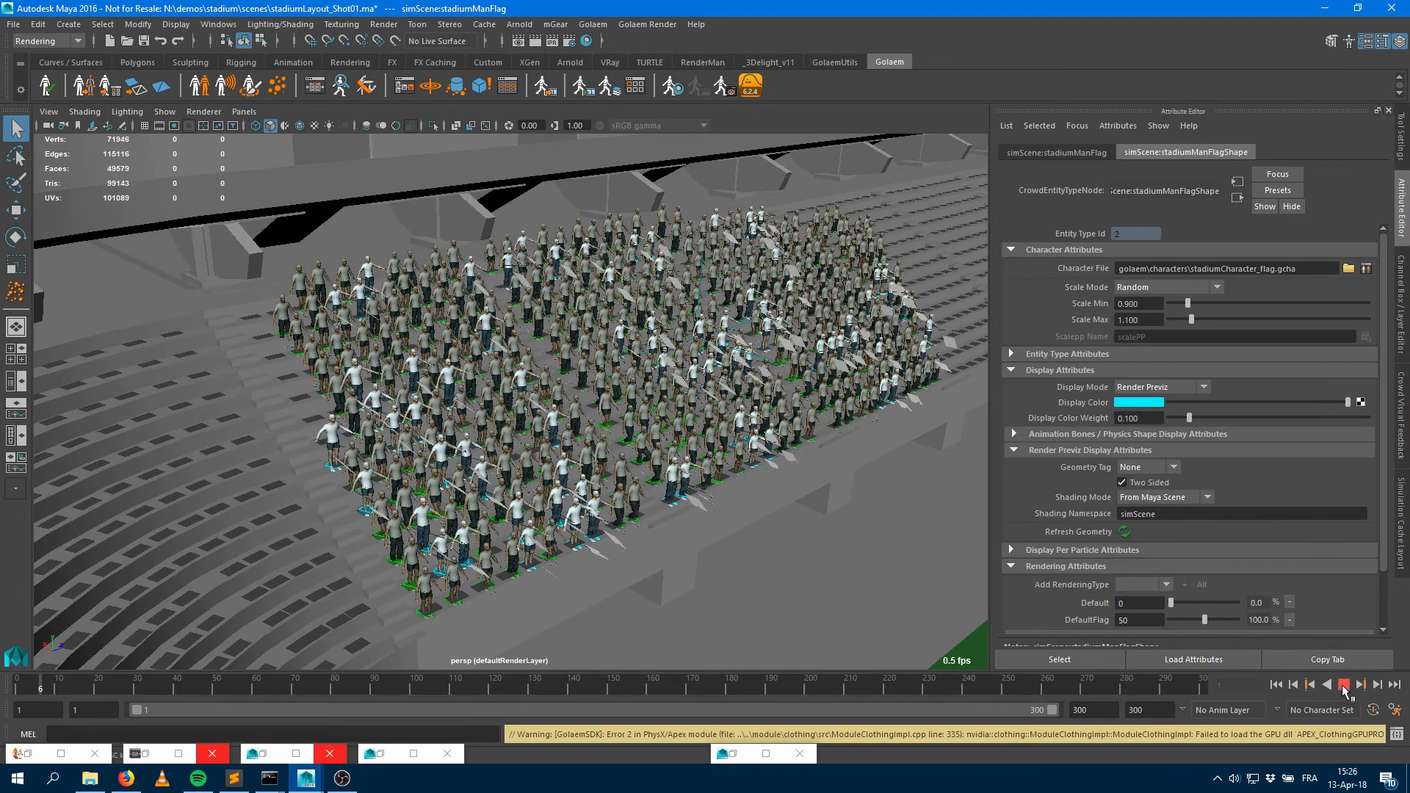
{"action": "left_click_drag", "start_coordinate": [840, 494], "coordinate": [673, 456], "text": "alt"}
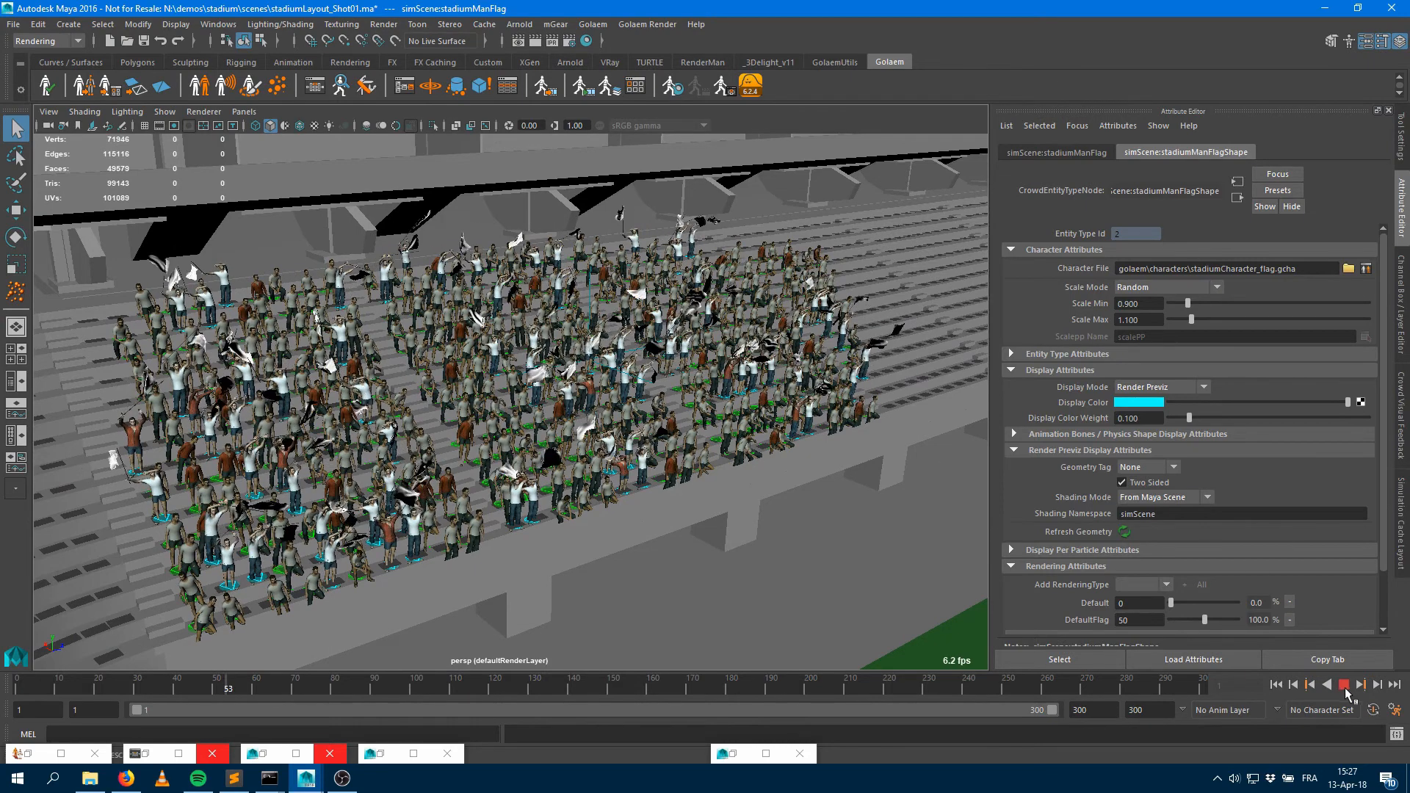
{"action": "key", "text": "Escape"}
Set the stadiumManFlag entity type weight in popTool1 to 3 and replace the particles
{"action": "key", "text": "shift+o"}
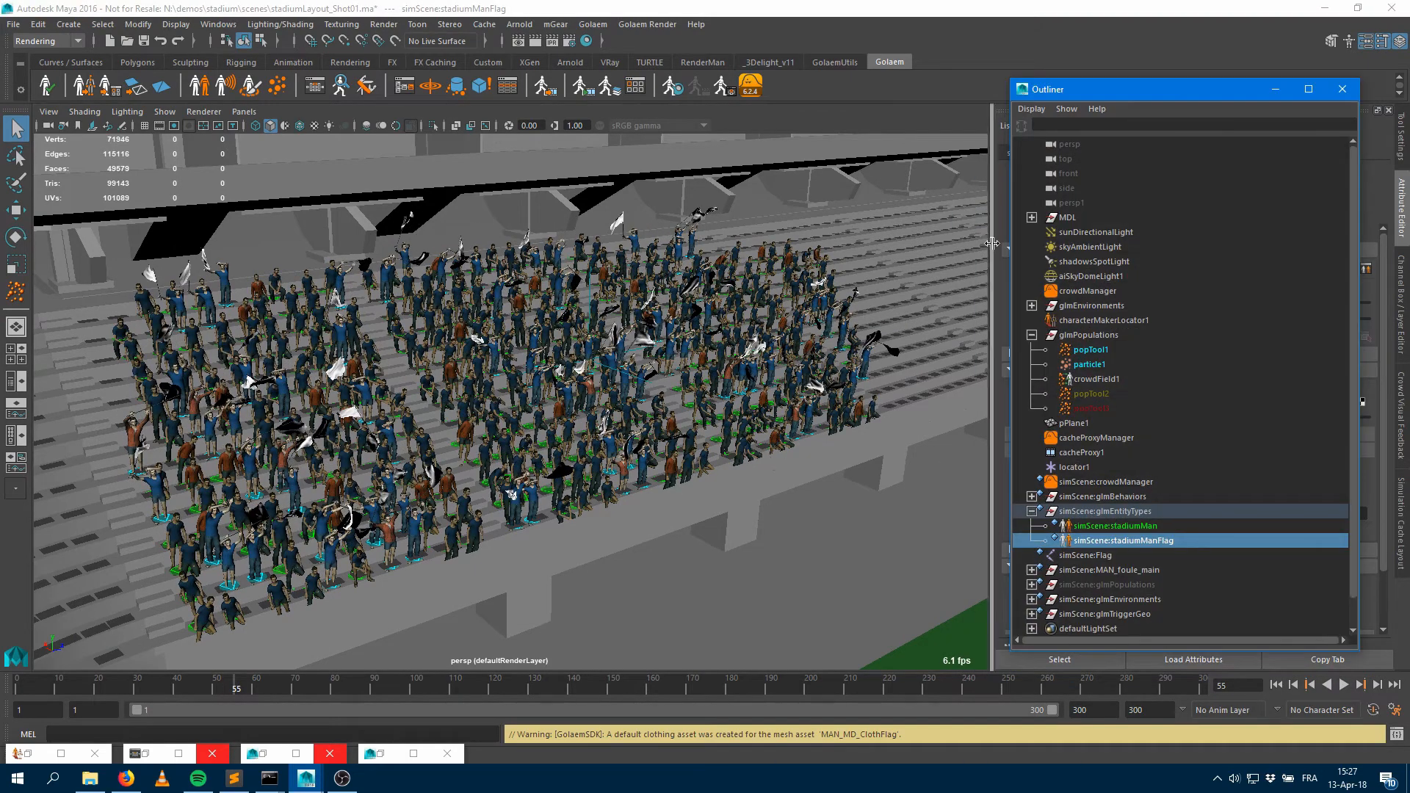
{"action": "left_click", "coordinate": [1090, 351]}
{"action": "left_click", "coordinate": [1270, 87]}
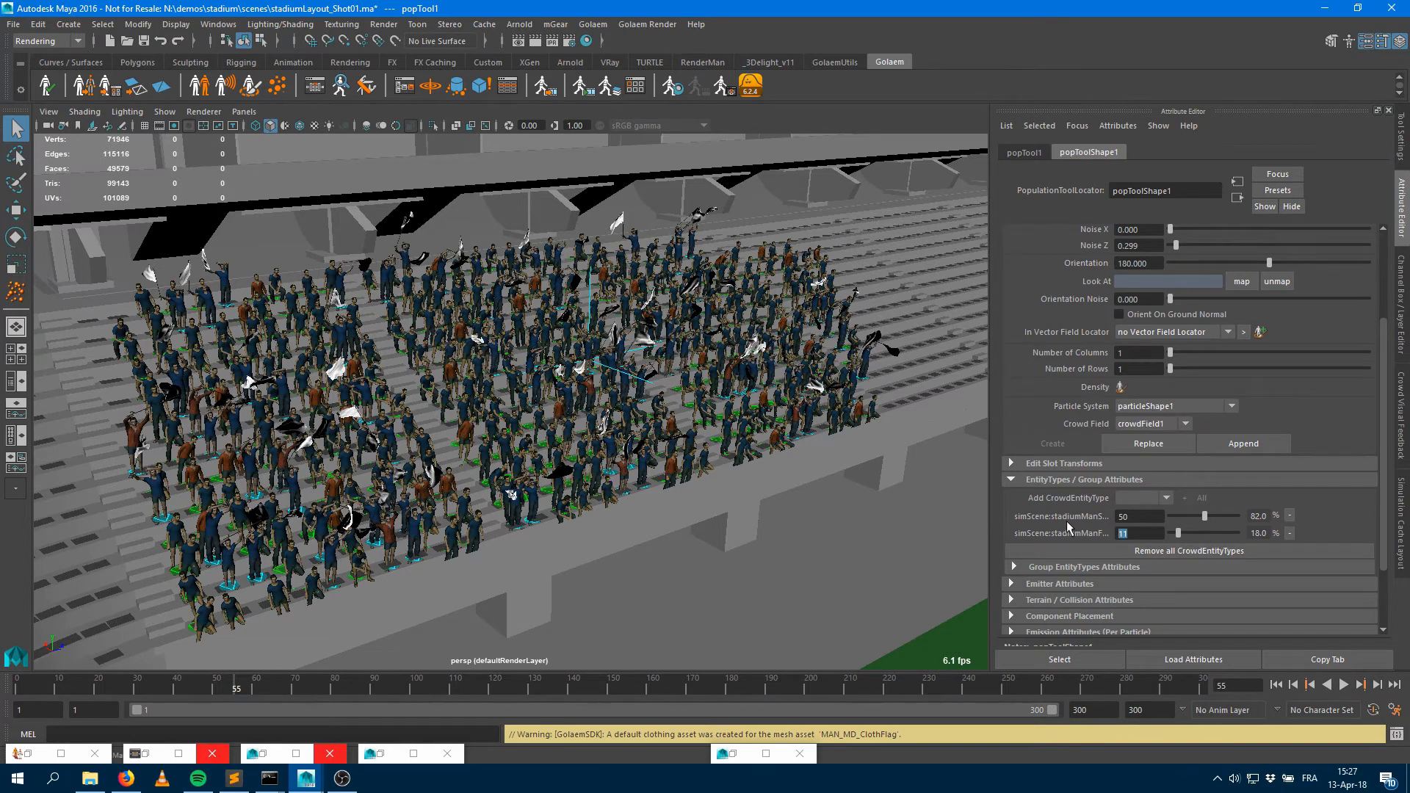
{"action": "type", "text": "3"}
{"action": "key", "text": "Tab"}
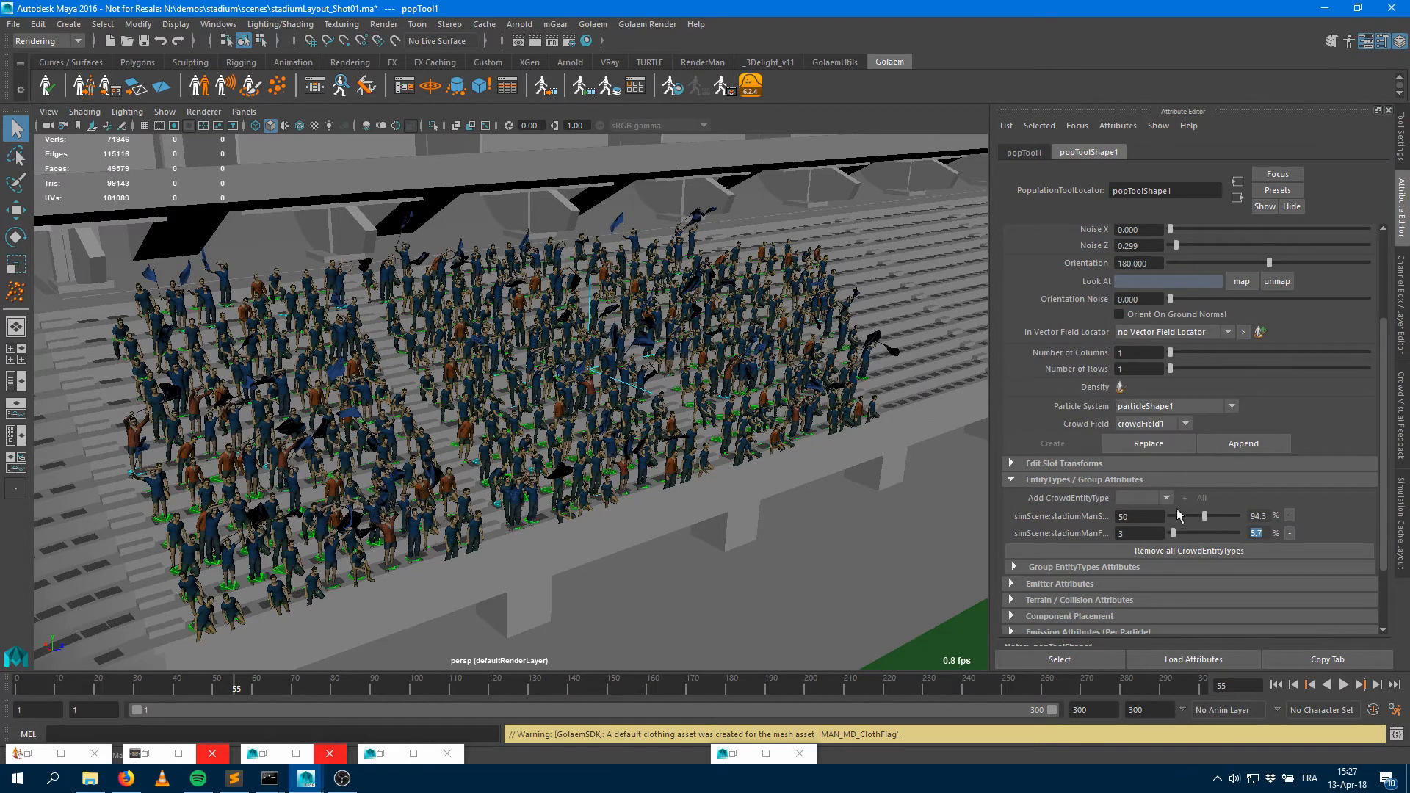
{"action": "left_click", "coordinate": [1149, 444]}
Simulate the repopulated crowd from frame 1 to about frame 54 to check the flag distribution
{"action": "left_click", "coordinate": [1277, 685]}
{"action": "left_click", "coordinate": [1344, 685]}
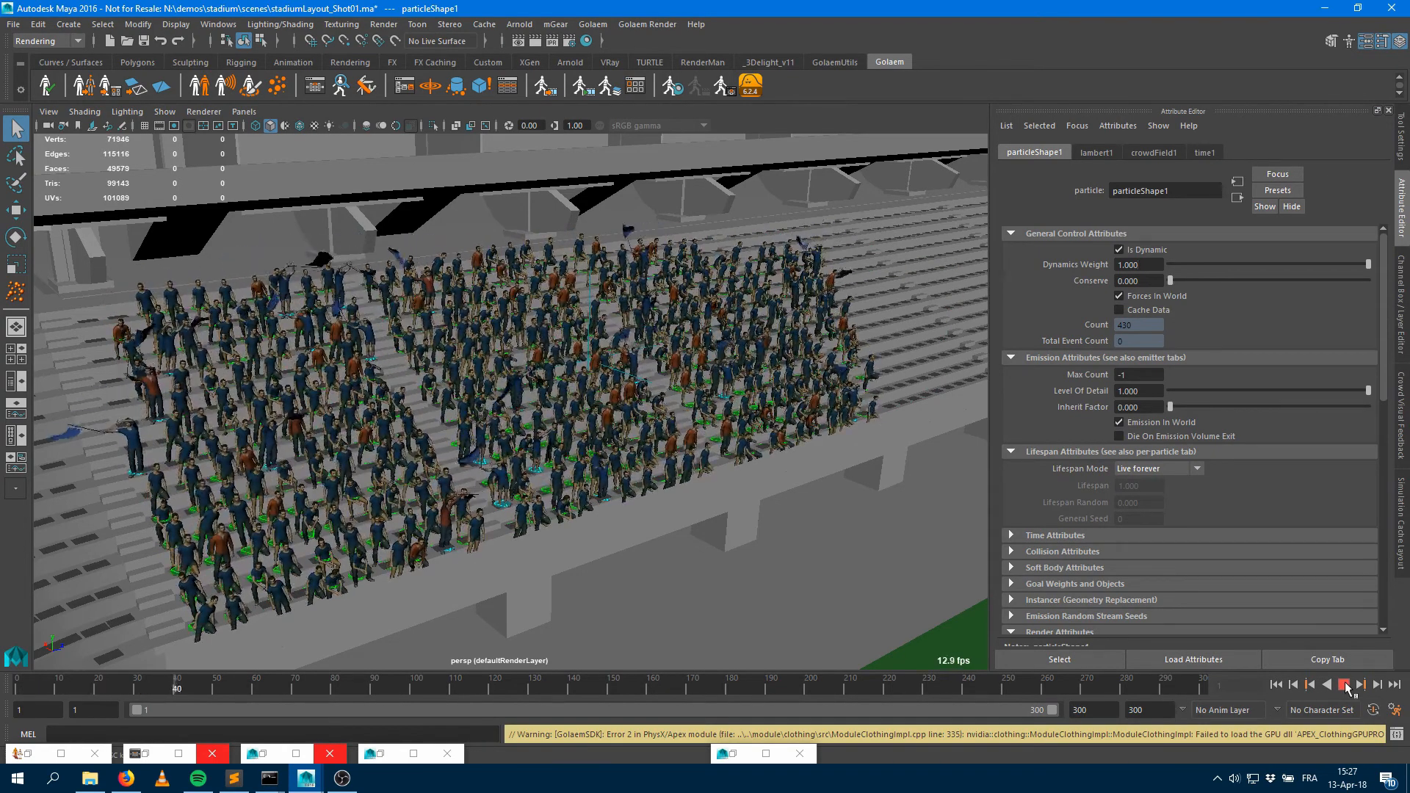
{"action": "left_click", "coordinate": [1345, 684]}
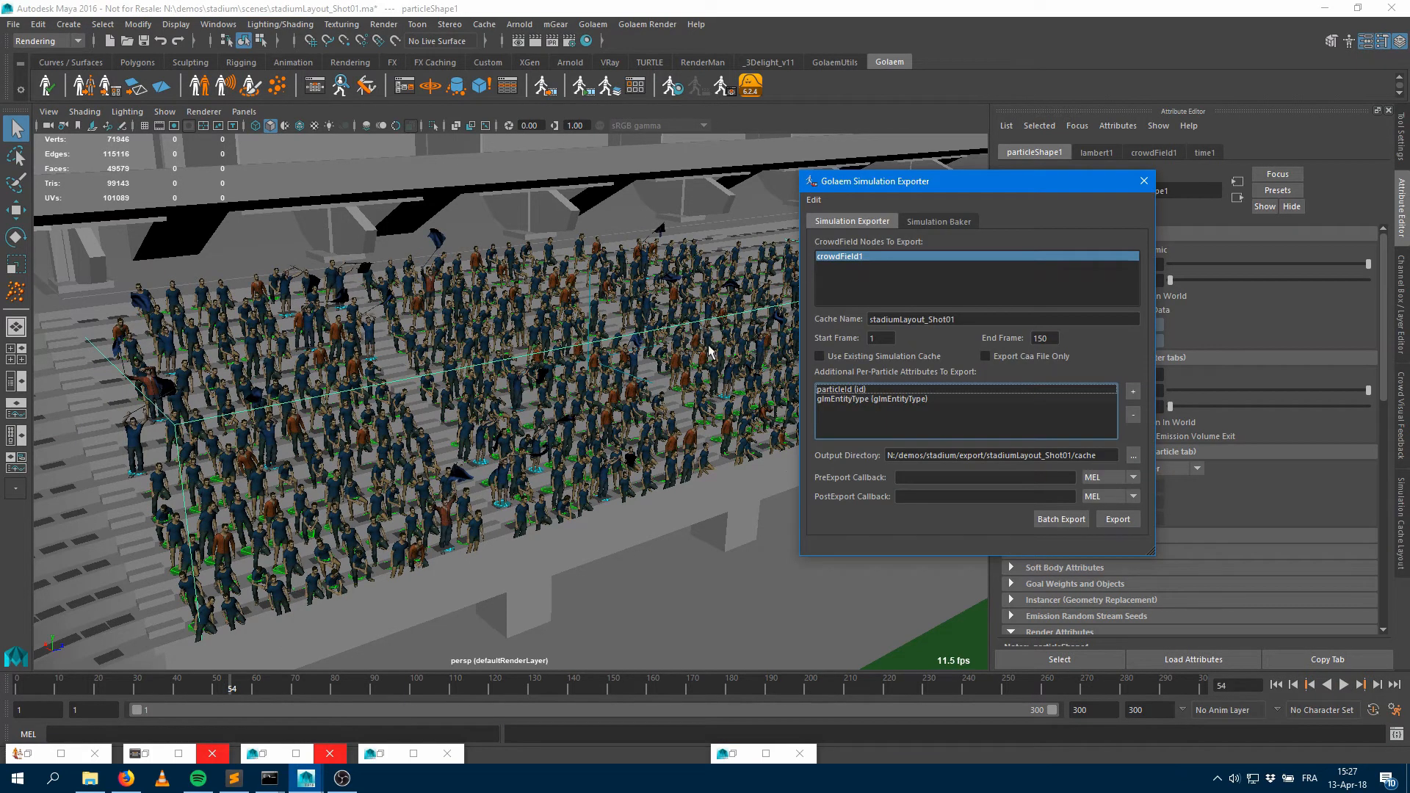
Export the crowdField1 simulation cache as stadiumLayout_Shot01 for frames 1 to 150 and close the exporter
{"action": "left_click", "coordinate": [1118, 520]}
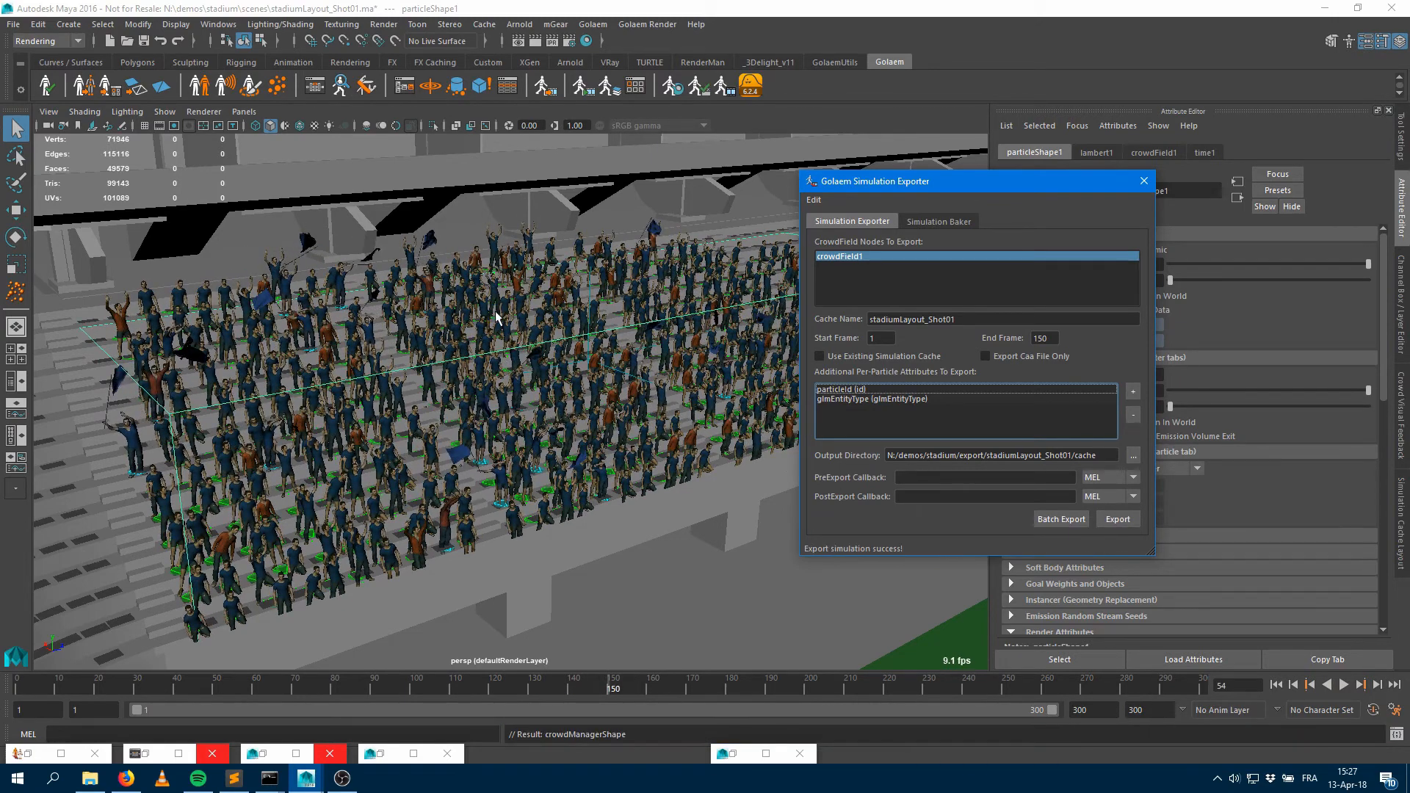
{"action": "left_click", "coordinate": [1143, 181]}
Scrub the cached crowd to frame 111 and examine the flag wavers up close in the stands
{"action": "left_click_drag", "start_coordinate": [553, 689], "coordinate": [459, 689]}
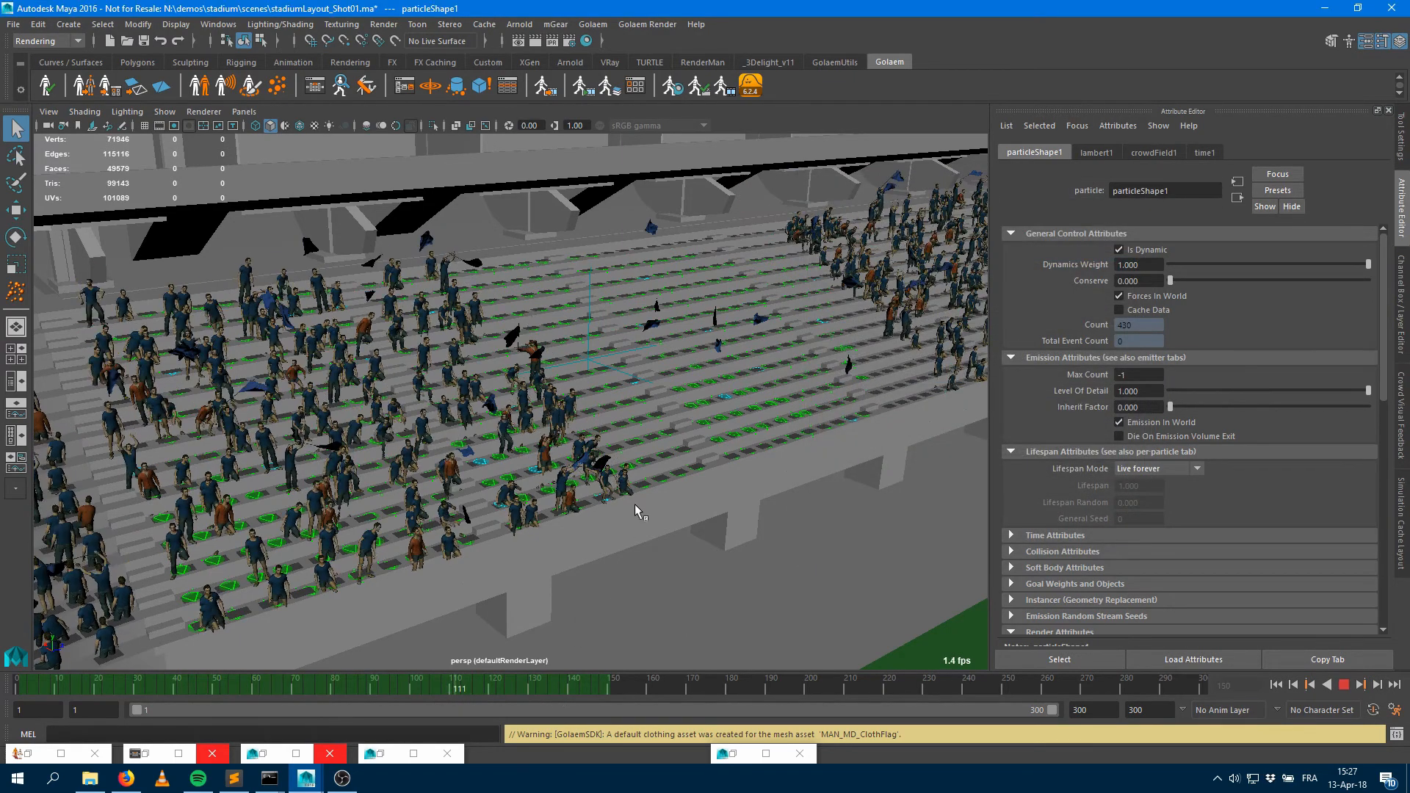
{"action": "right_click_drag", "start_coordinate": [734, 450], "coordinate": [583, 444], "text": "alt"}
{"action": "left_click_drag", "start_coordinate": [584, 444], "coordinate": [872, 470], "text": "alt"}
{"action": "right_click_drag", "start_coordinate": [872, 470], "coordinate": [905, 477], "text": "alt"}
{"action": "middle_click_drag", "start_coordinate": [655, 417], "coordinate": [720, 324], "text": "alt"}
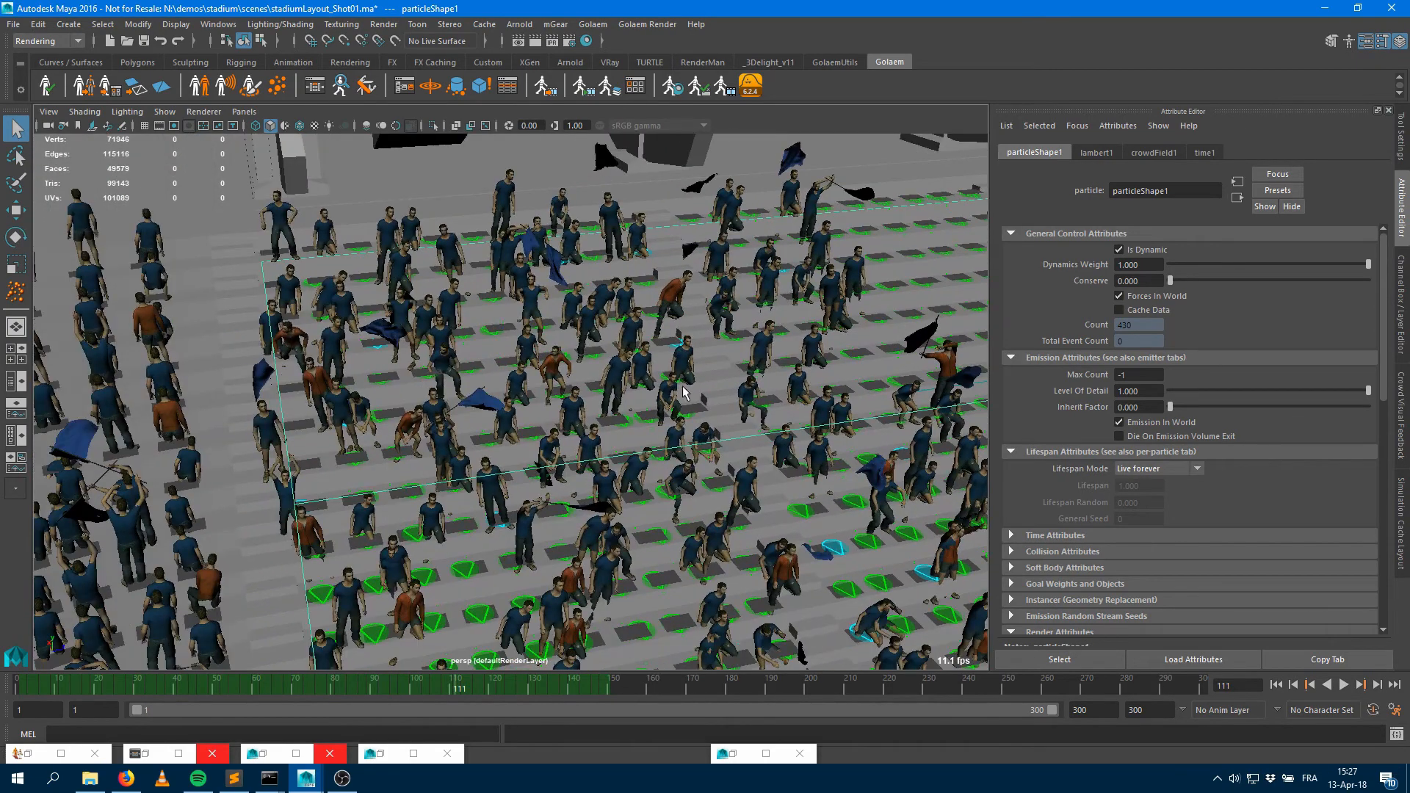
{"action": "middle_click_drag", "start_coordinate": [682, 389], "coordinate": [154, 404], "text": "alt"}
Play back the cached crowd from frame 1 to frame 44 and examine the surrounding stands
{"action": "left_click", "coordinate": [1277, 685]}
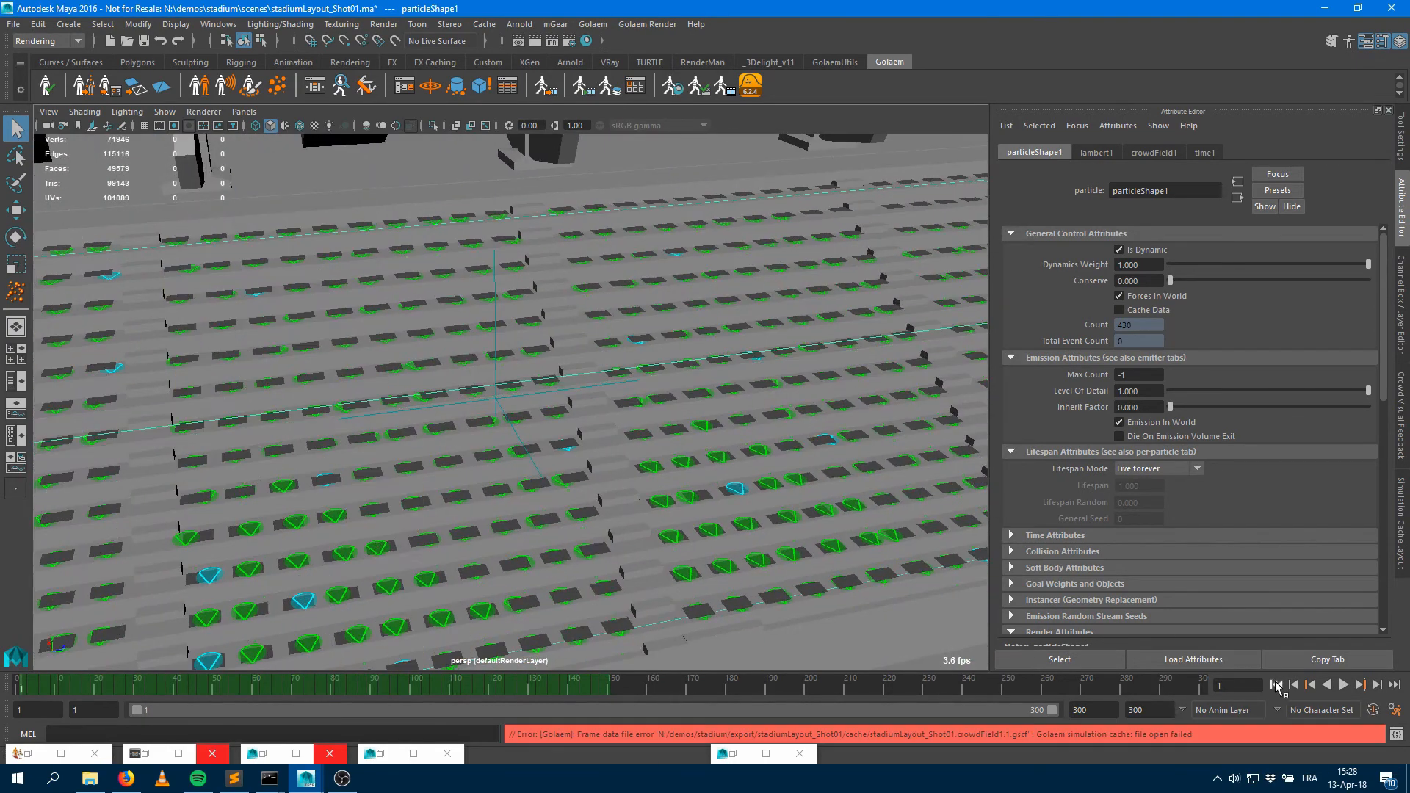
{"action": "key", "text": "alt+v"}
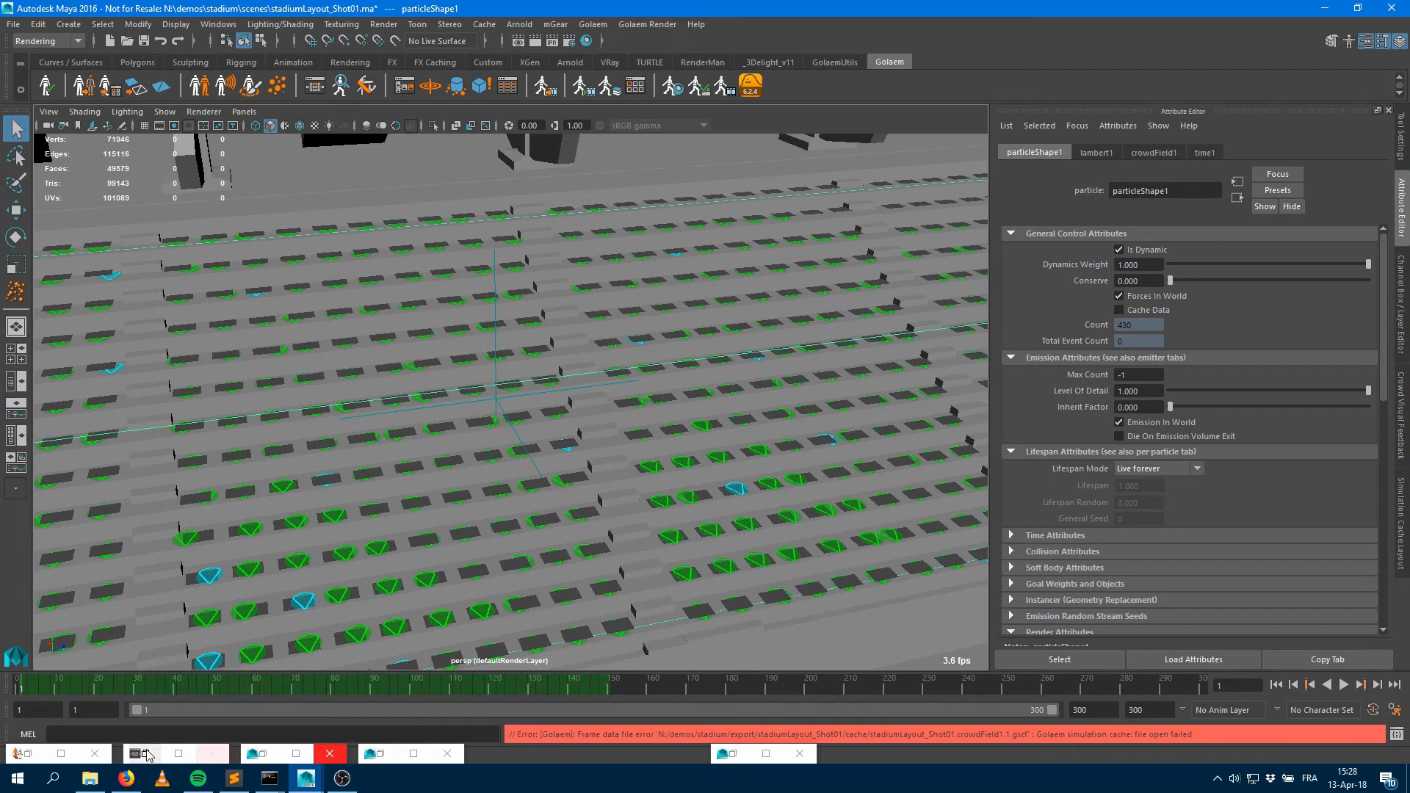
{"action": "middle_click_drag", "start_coordinate": [971, 431], "coordinate": [1057, 456], "text": "alt"}
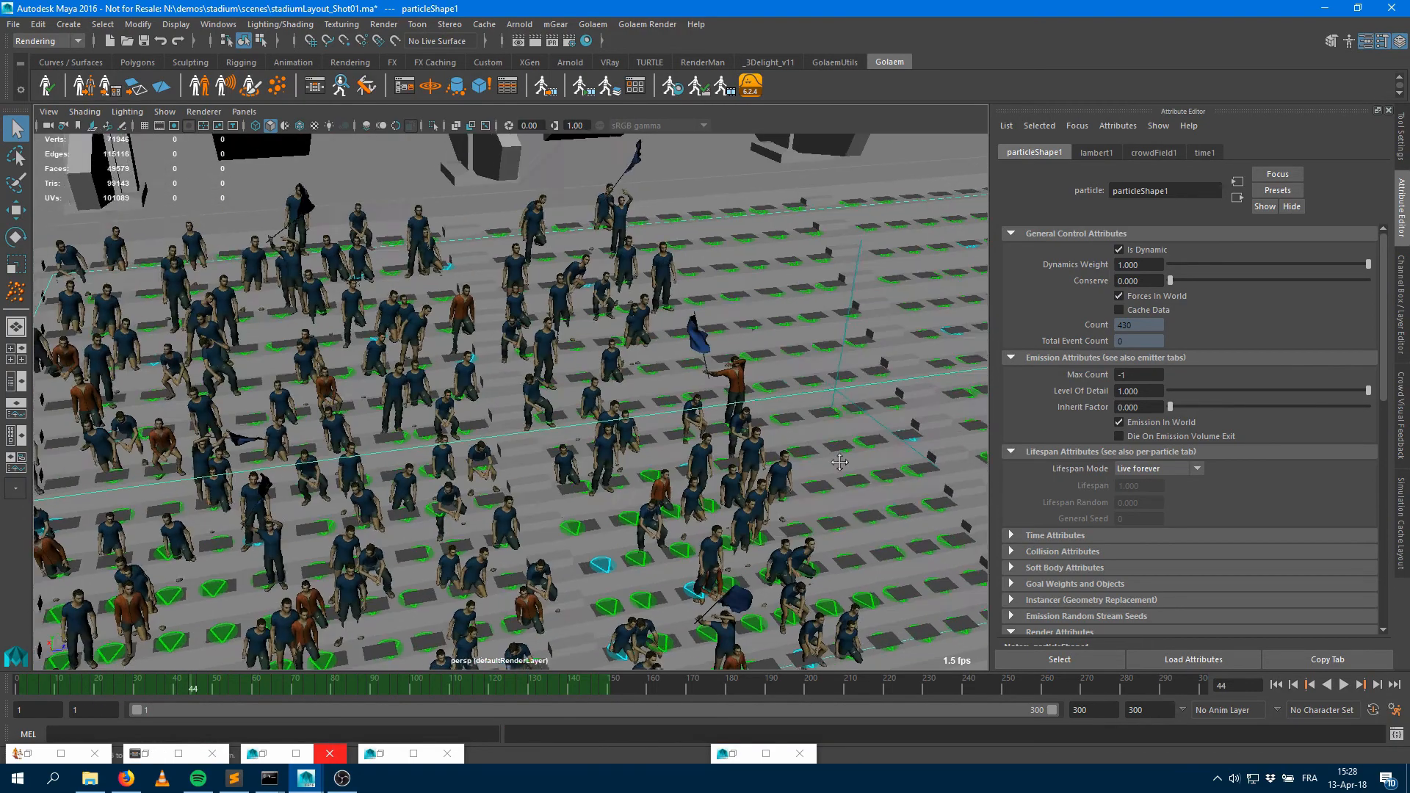
{"action": "right_click_drag", "start_coordinate": [1058, 455], "coordinate": [411, 433], "text": "alt"}
{"action": "middle_click_drag", "start_coordinate": [411, 434], "coordinate": [552, 447], "text": "alt"}
{"action": "left_click_drag", "start_coordinate": [552, 447], "coordinate": [397, 474], "text": "alt"}
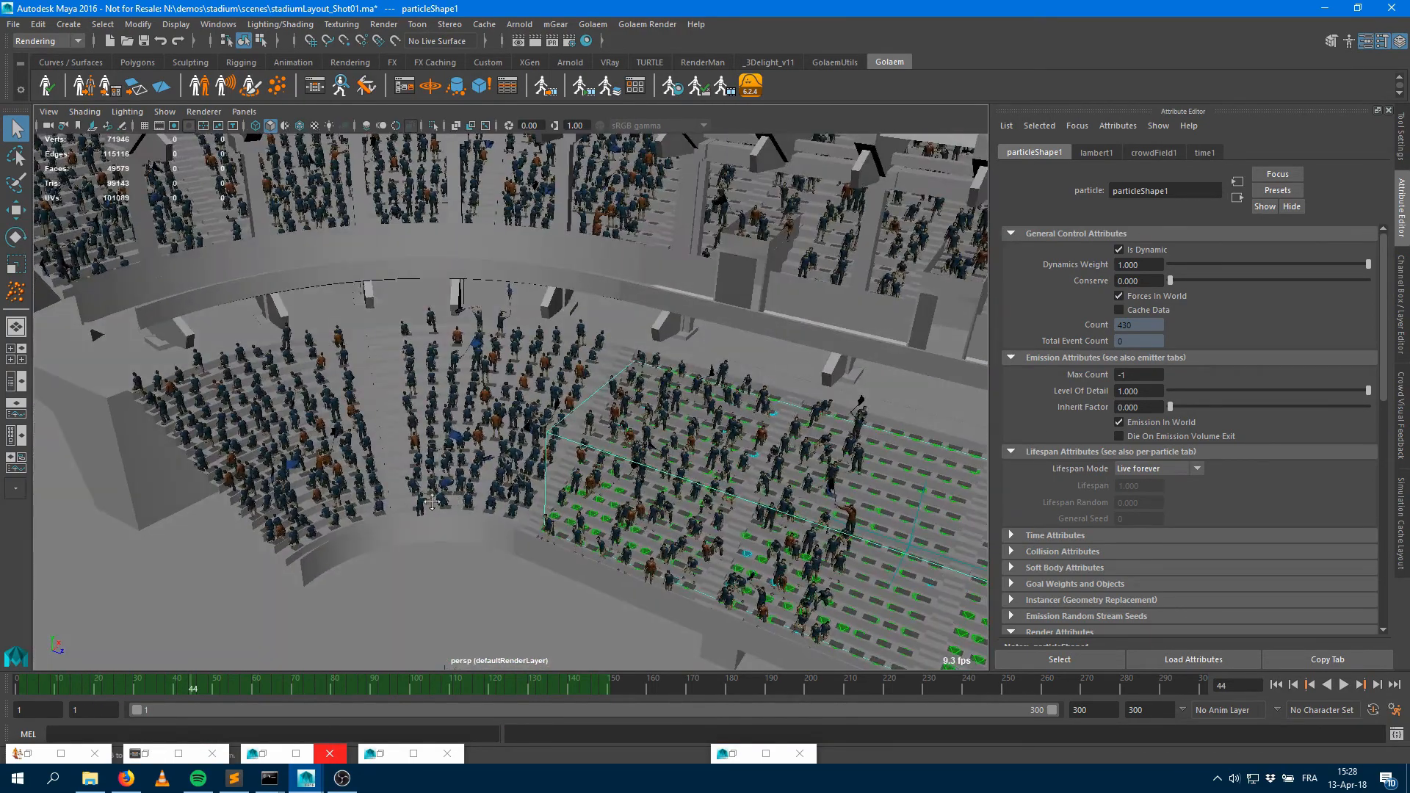
{"action": "middle_click_drag", "start_coordinate": [397, 474], "coordinate": [213, 463], "text": "alt"}
{"action": "right_click_drag", "start_coordinate": [213, 463], "coordinate": [514, 507], "text": "alt"}
{"action": "middle_click_drag", "start_coordinate": [514, 507], "coordinate": [311, 389], "text": "alt"}
{"action": "left_click_drag", "start_coordinate": [310, 390], "coordinate": [529, 470], "text": "alt"}
{"action": "middle_click_drag", "start_coordinate": [529, 470], "coordinate": [249, 489], "text": "alt"}
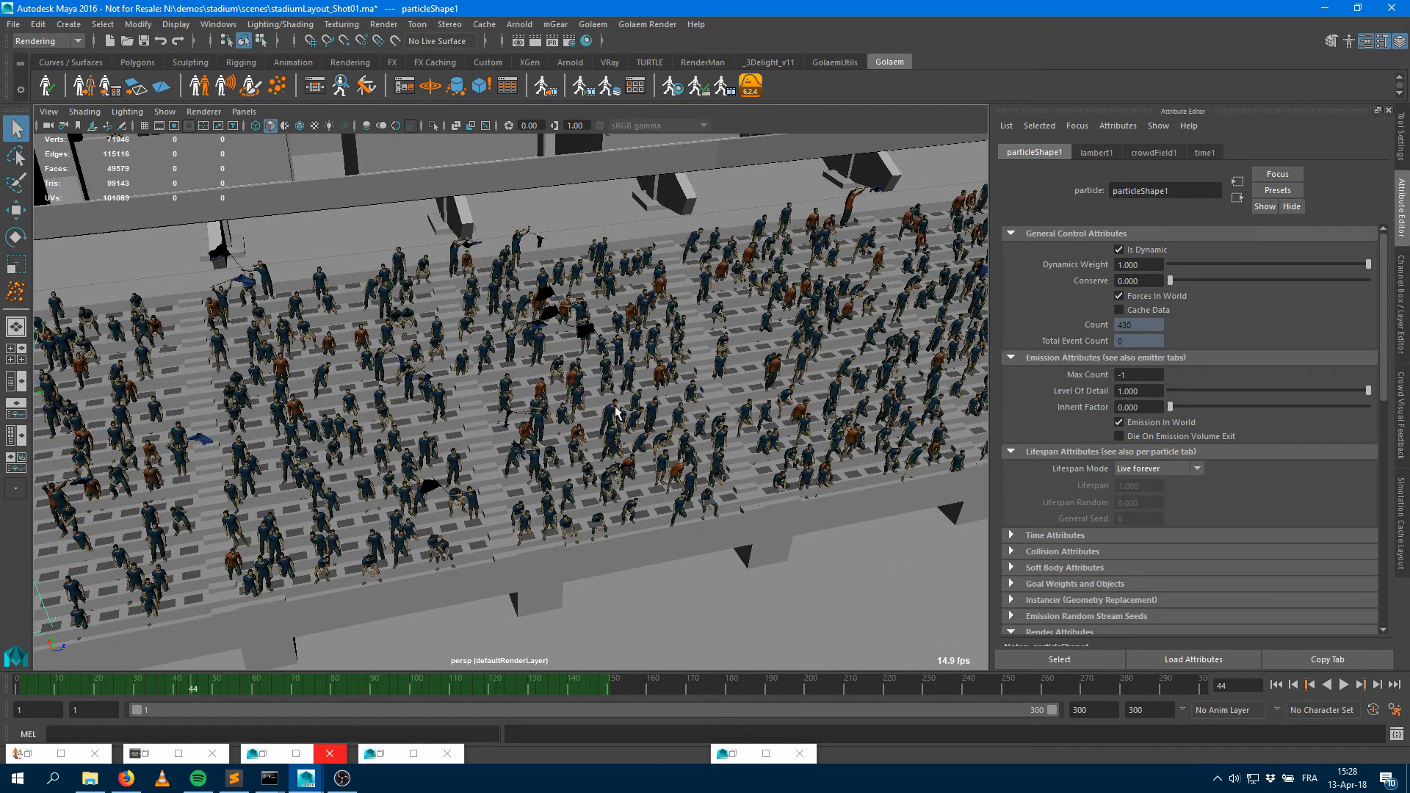
Select a block of spectators in the lower stand and erase them from the cacheProxyShape1 layout
{"action": "left_click", "coordinate": [654, 502]}
{"action": "left_click_drag", "start_coordinate": [680, 529], "coordinate": [481, 355]}
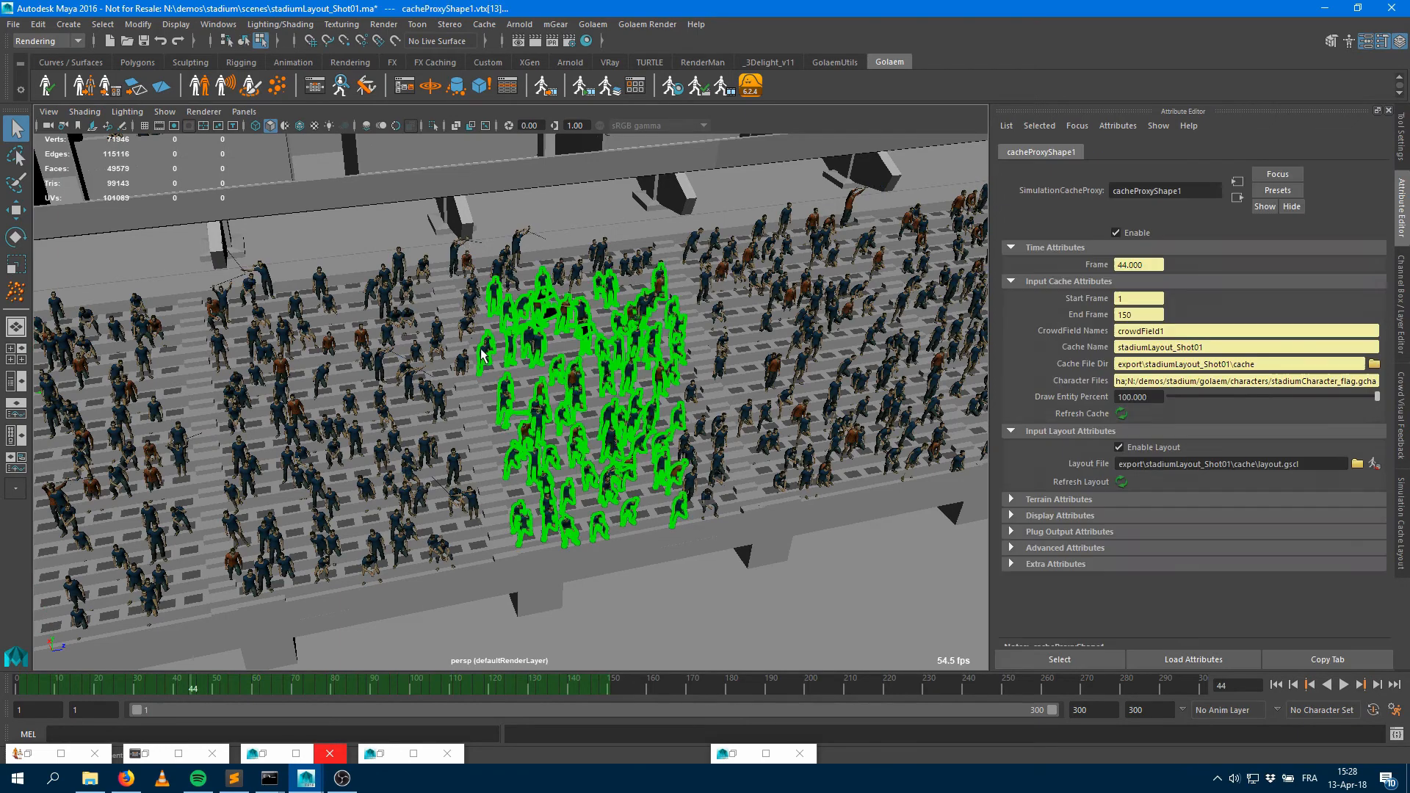
{"action": "left_click", "coordinate": [1402, 515]}
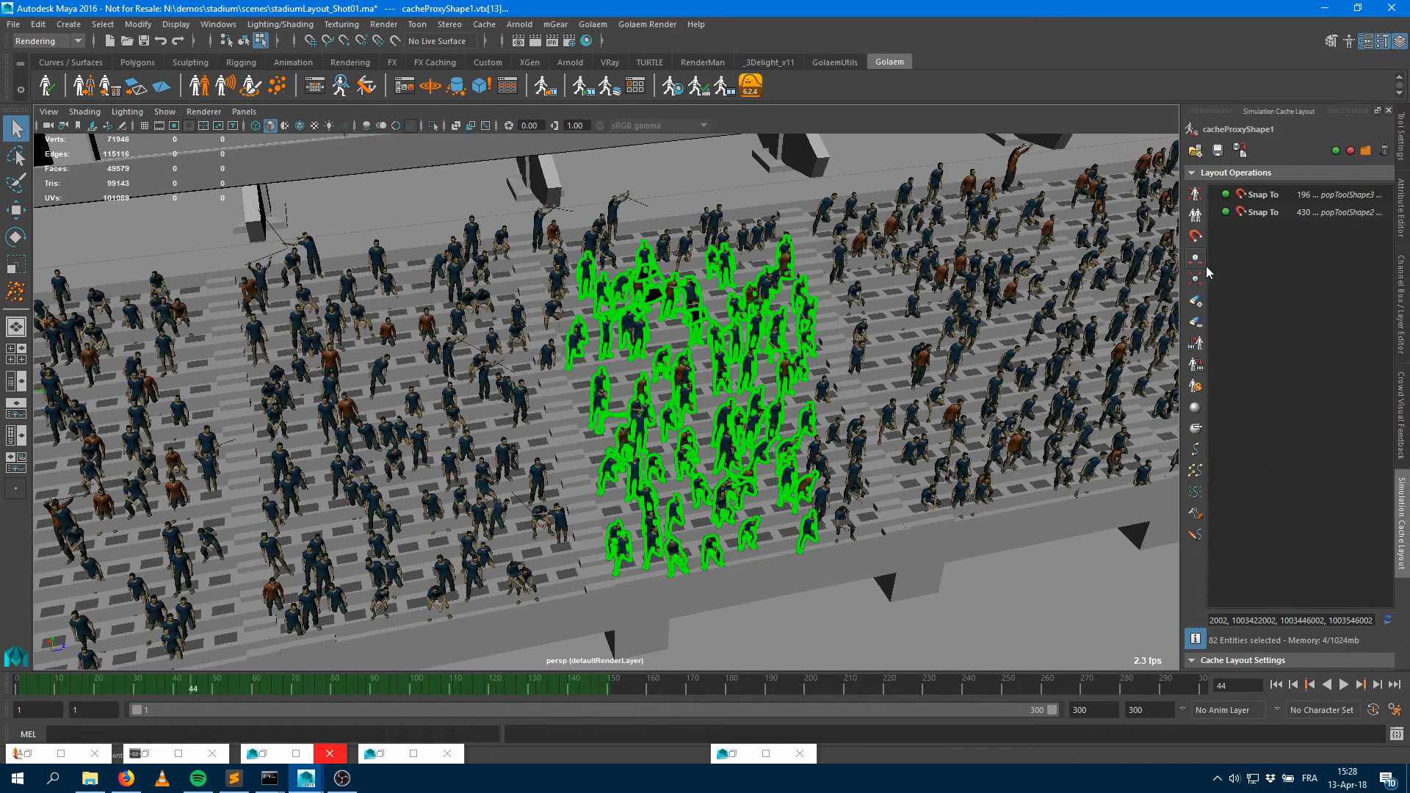
{"action": "left_click", "coordinate": [1196, 314]}
Select a neighbouring block of spectators in the lower stand and translate them about 0.69 along the X axis
{"action": "left_click_drag", "start_coordinate": [911, 335], "coordinate": [698, 351], "text": "alt"}
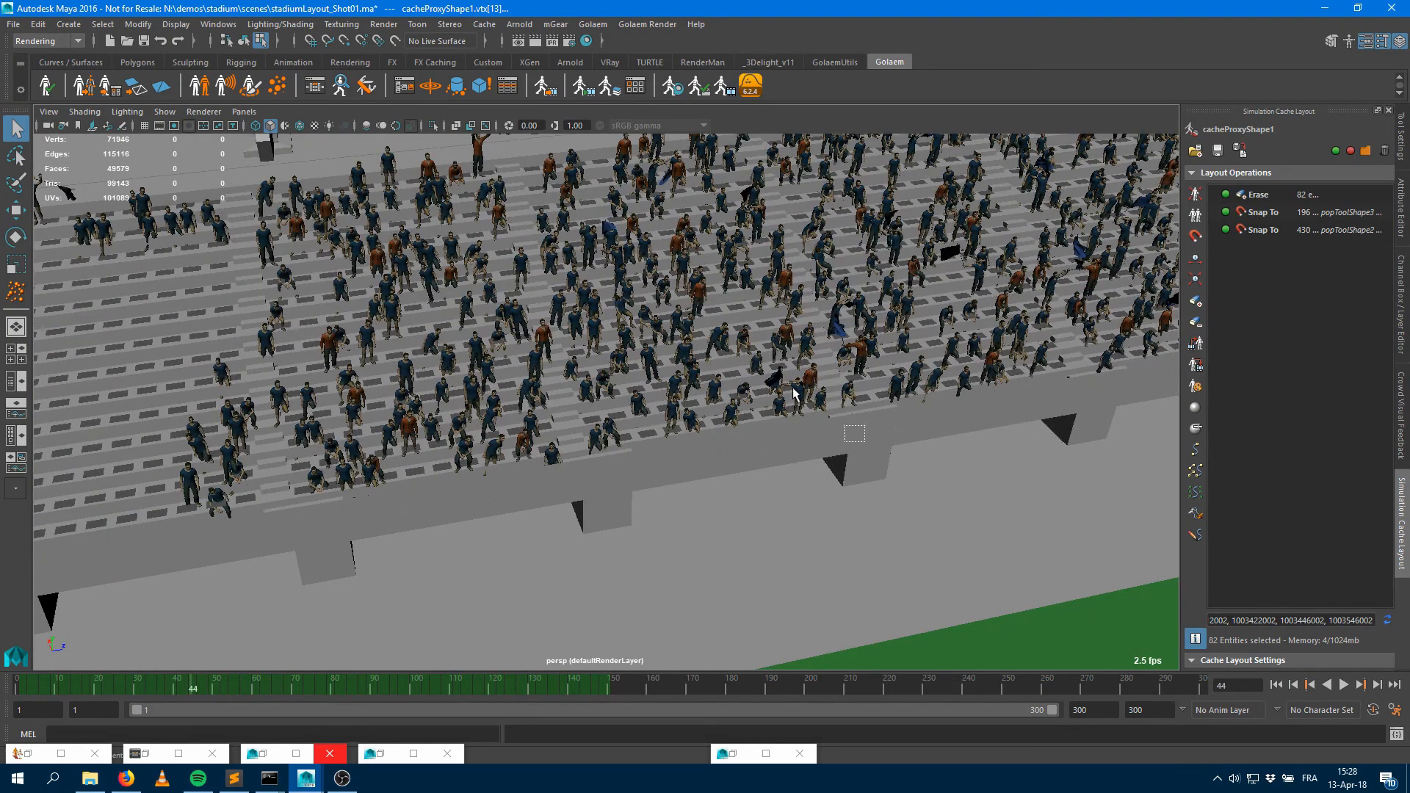
{"action": "left_click_drag", "start_coordinate": [794, 394], "coordinate": [555, 196]}
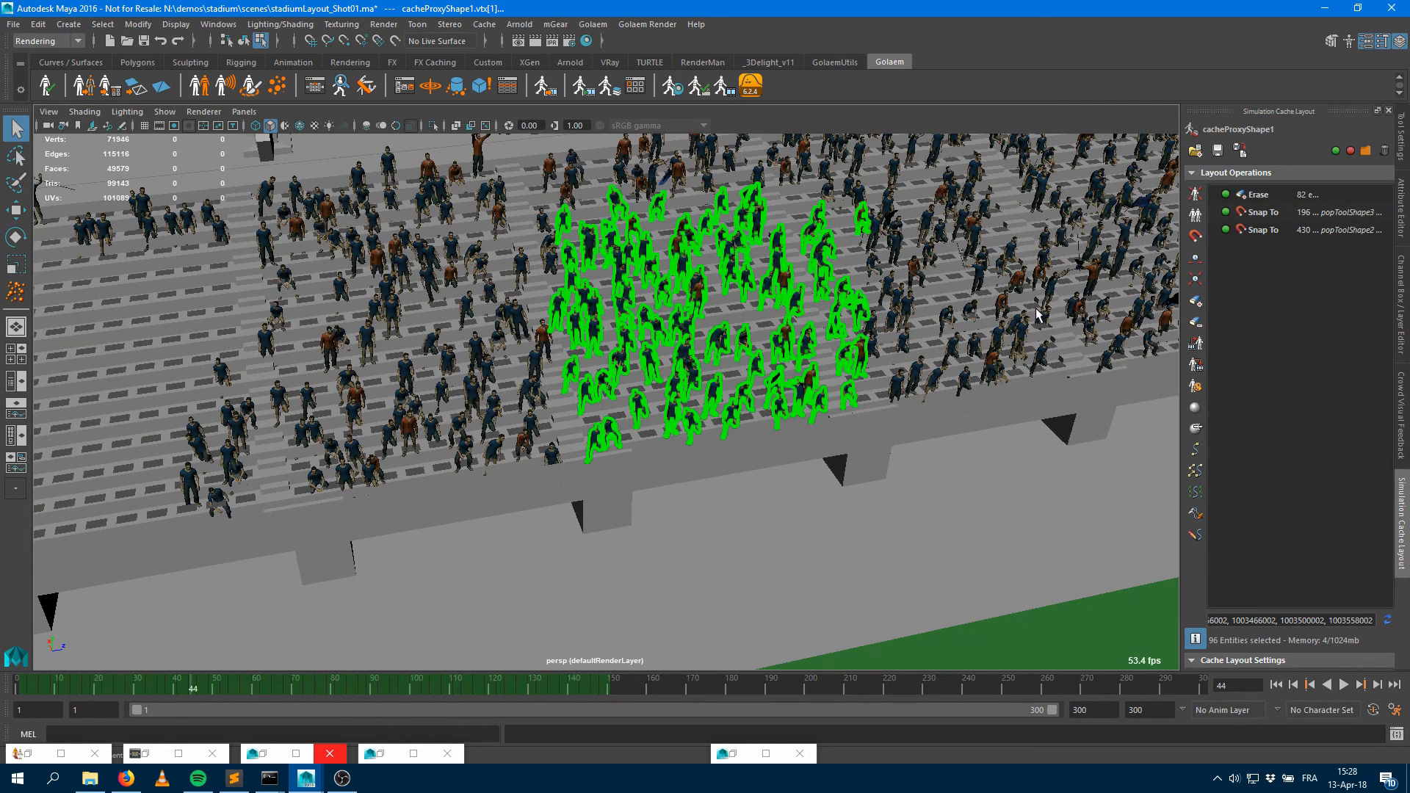
{"action": "key", "text": "w"}
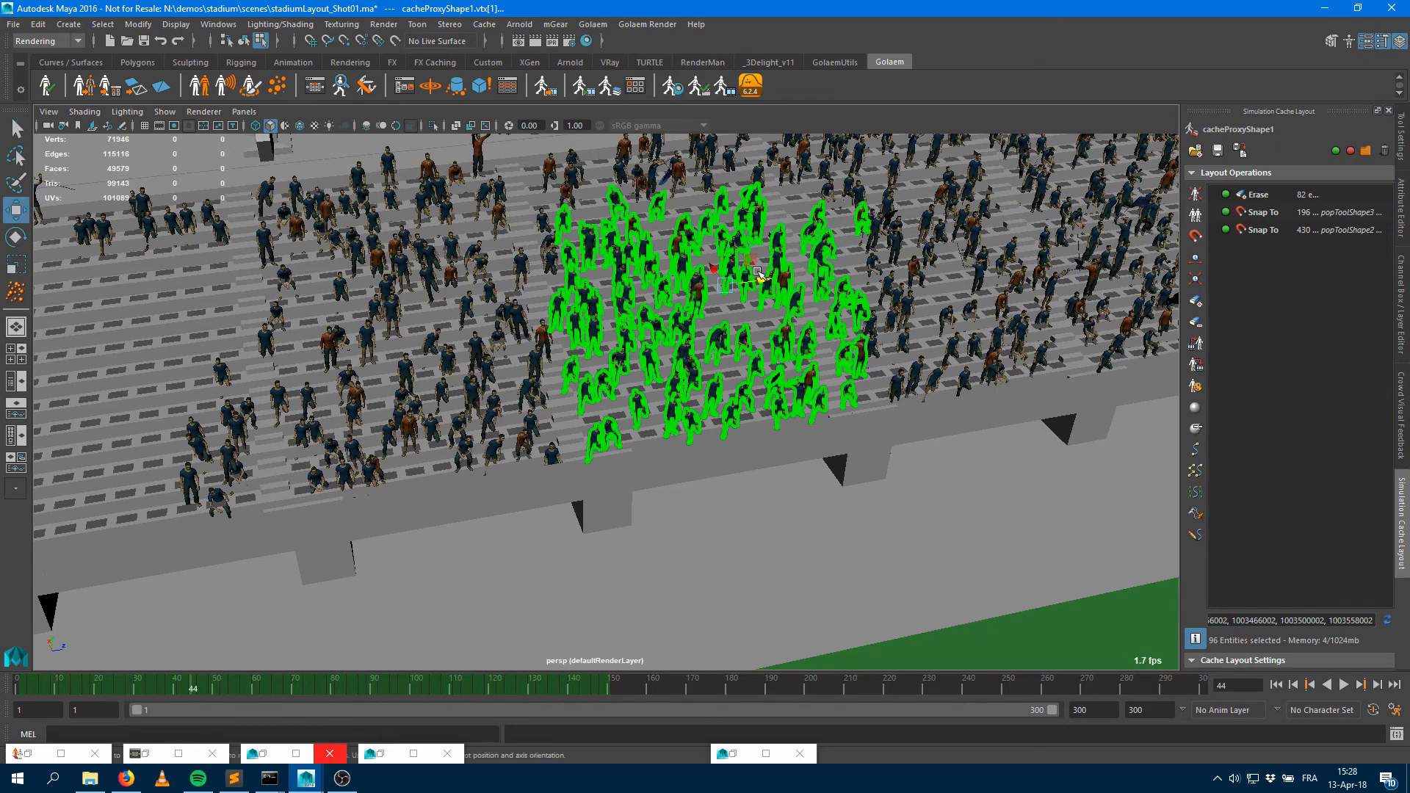
{"action": "mouse_move", "coordinate": [718, 270]}
{"action": "left_mouse_down"}
{"action": "mouse_move", "coordinate": [678, 227]}
{"action": "mouse_move", "coordinate": [707, 262]}
{"action": "left_mouse_up"}
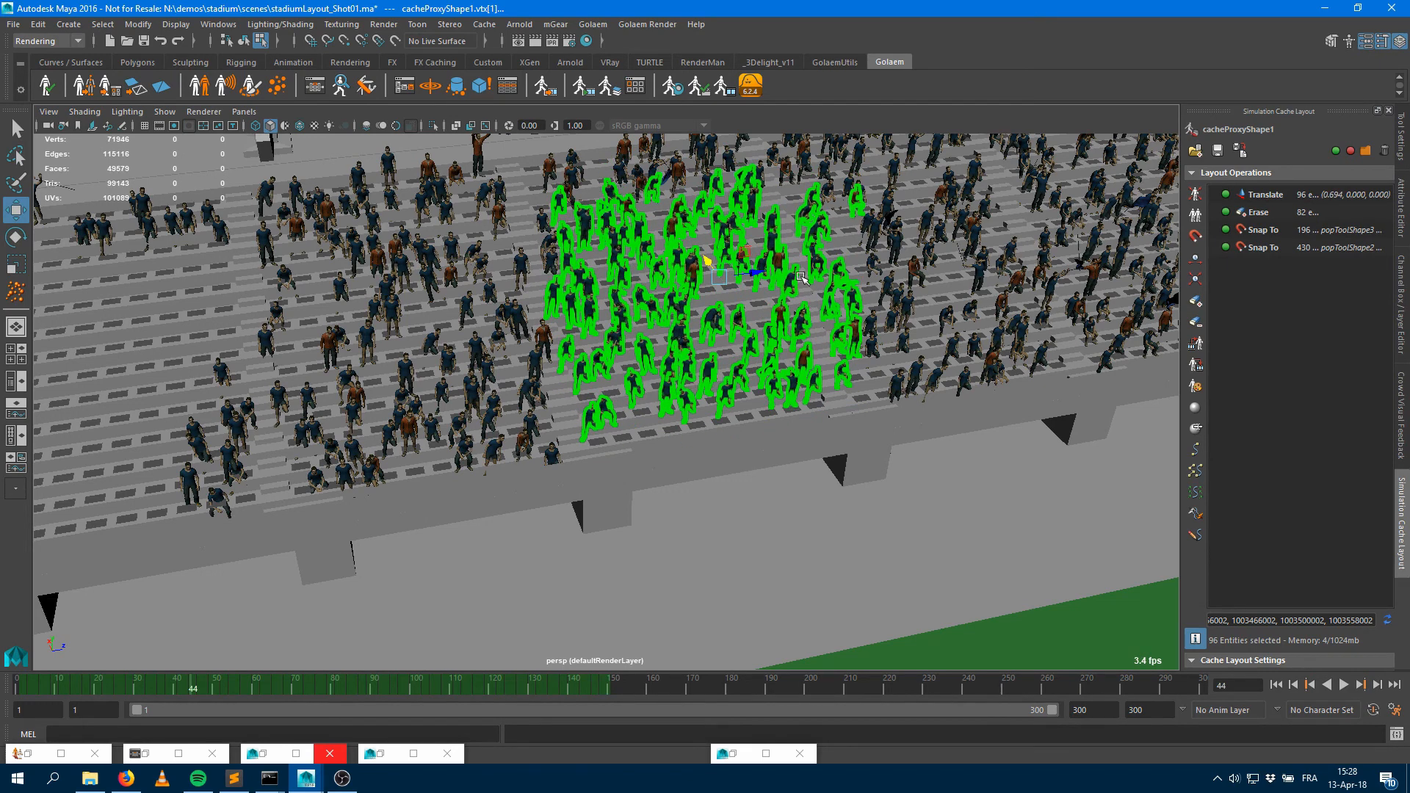
Scale the selected block of spectators together by about 0.86 in world space and review the cache layout operations
{"action": "key", "text": "r"}
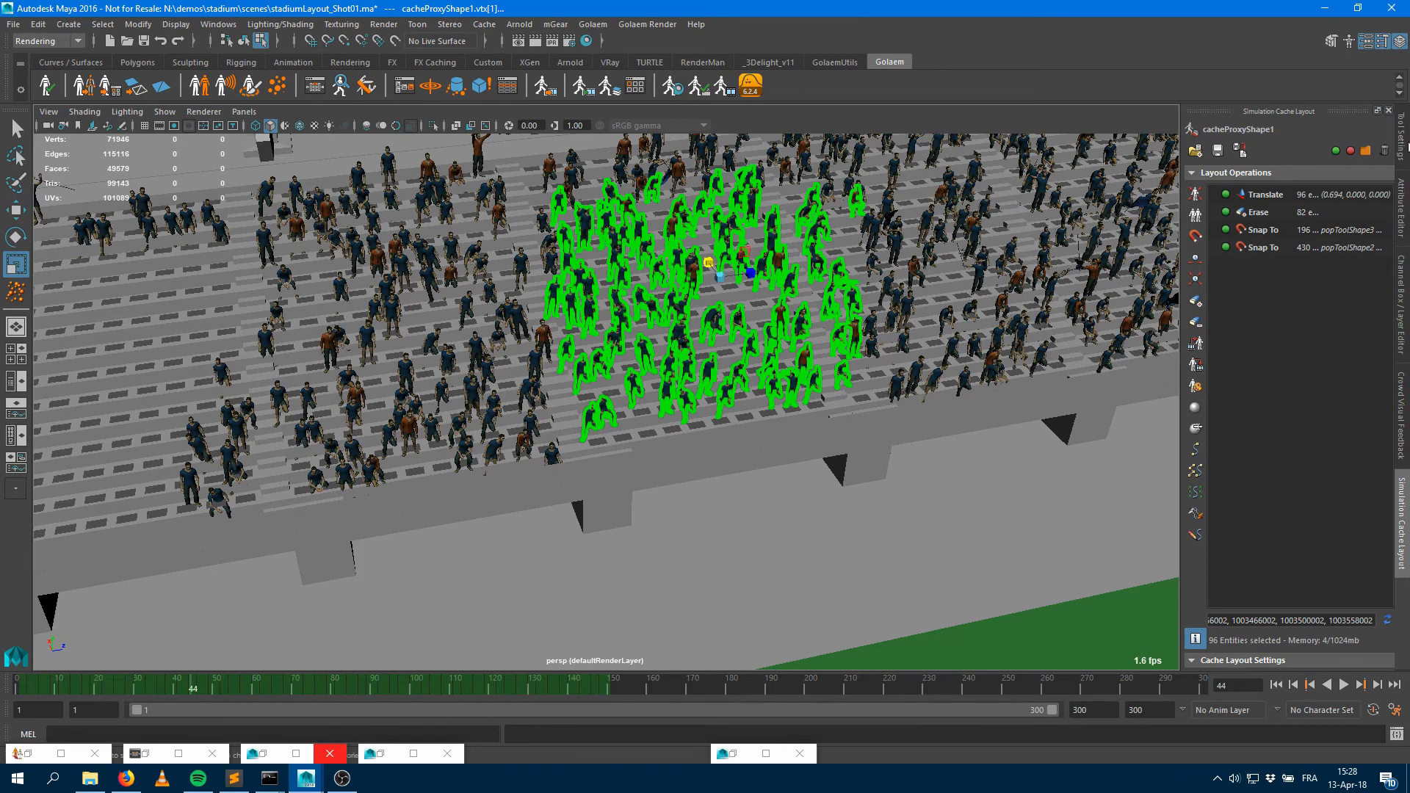
{"action": "left_click", "coordinate": [1403, 139]}
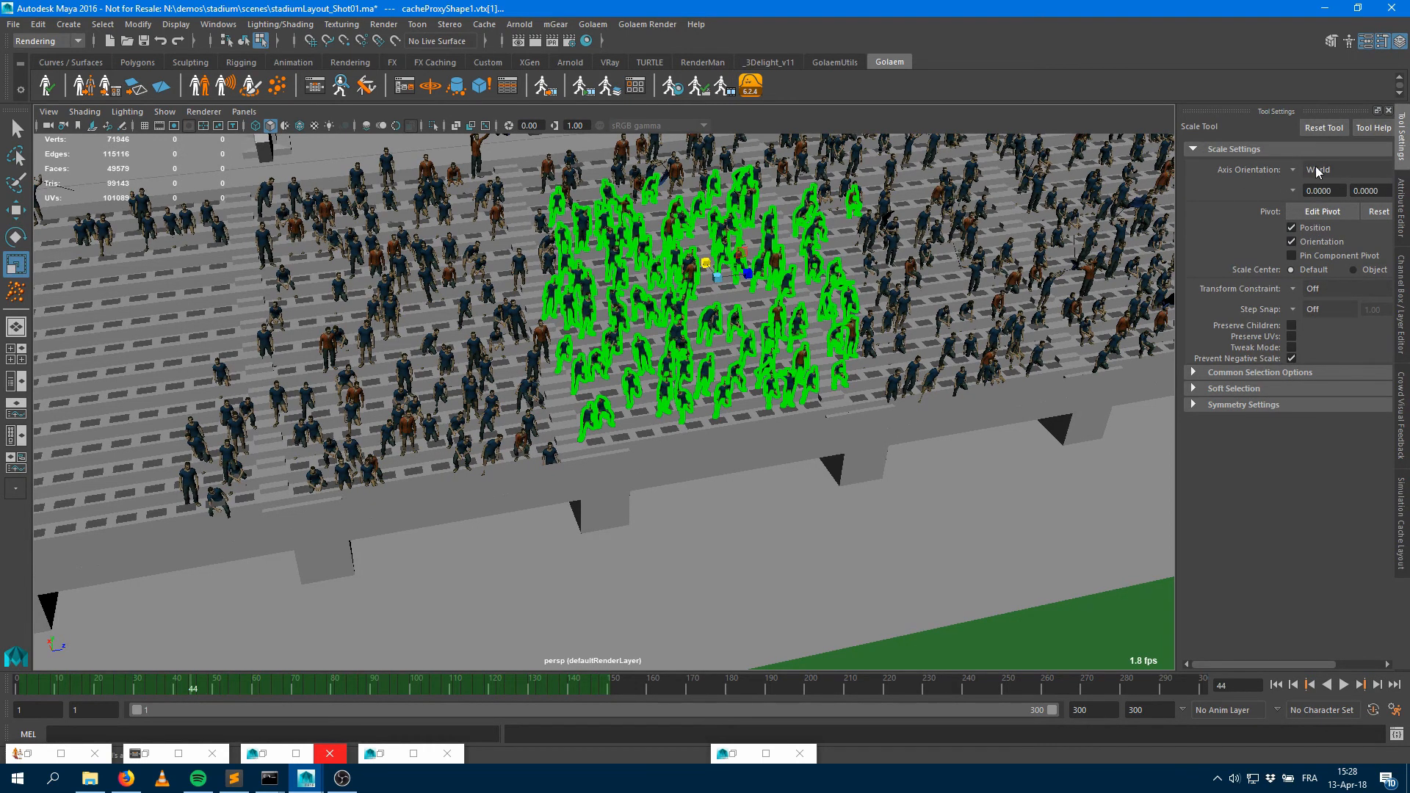
{"action": "left_click_drag", "start_coordinate": [720, 280], "coordinate": [622, 380]}
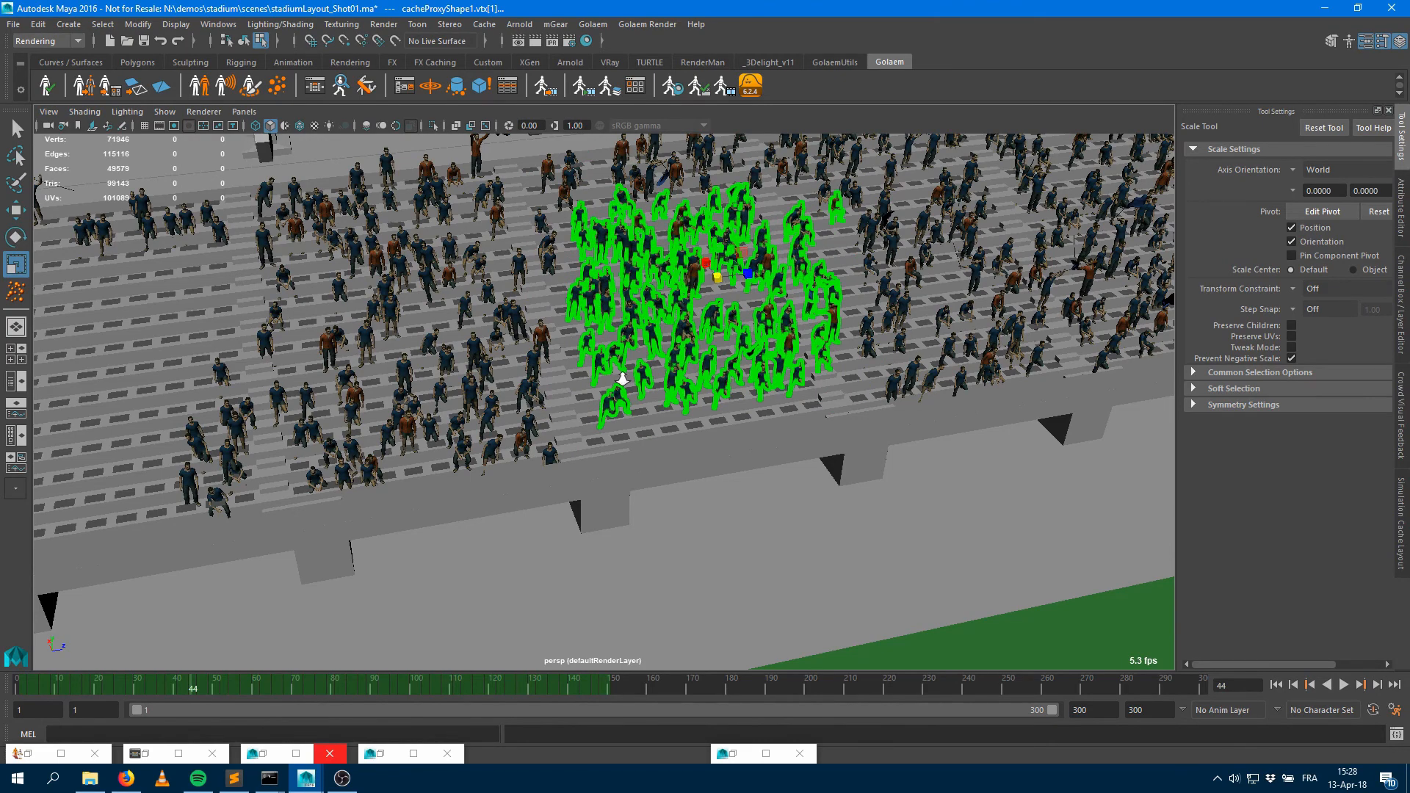
{"action": "right_click_drag", "start_coordinate": [623, 379], "coordinate": [683, 375], "text": "alt"}
{"action": "left_click_drag", "start_coordinate": [683, 375], "coordinate": [771, 340], "text": "alt"}
{"action": "middle_click_drag", "start_coordinate": [750, 317], "coordinate": [592, 381], "text": "alt"}
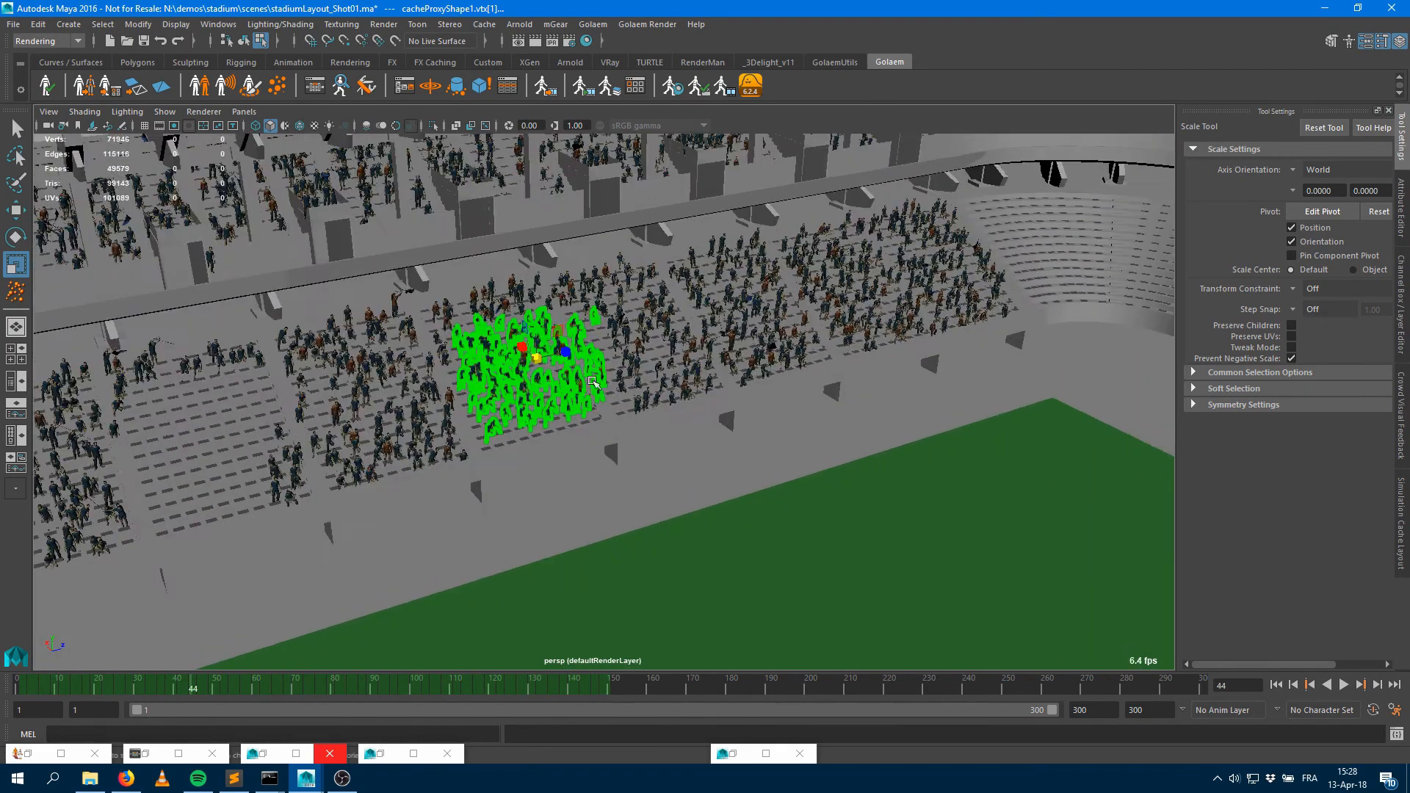
{"action": "left_click", "coordinate": [1403, 523]}
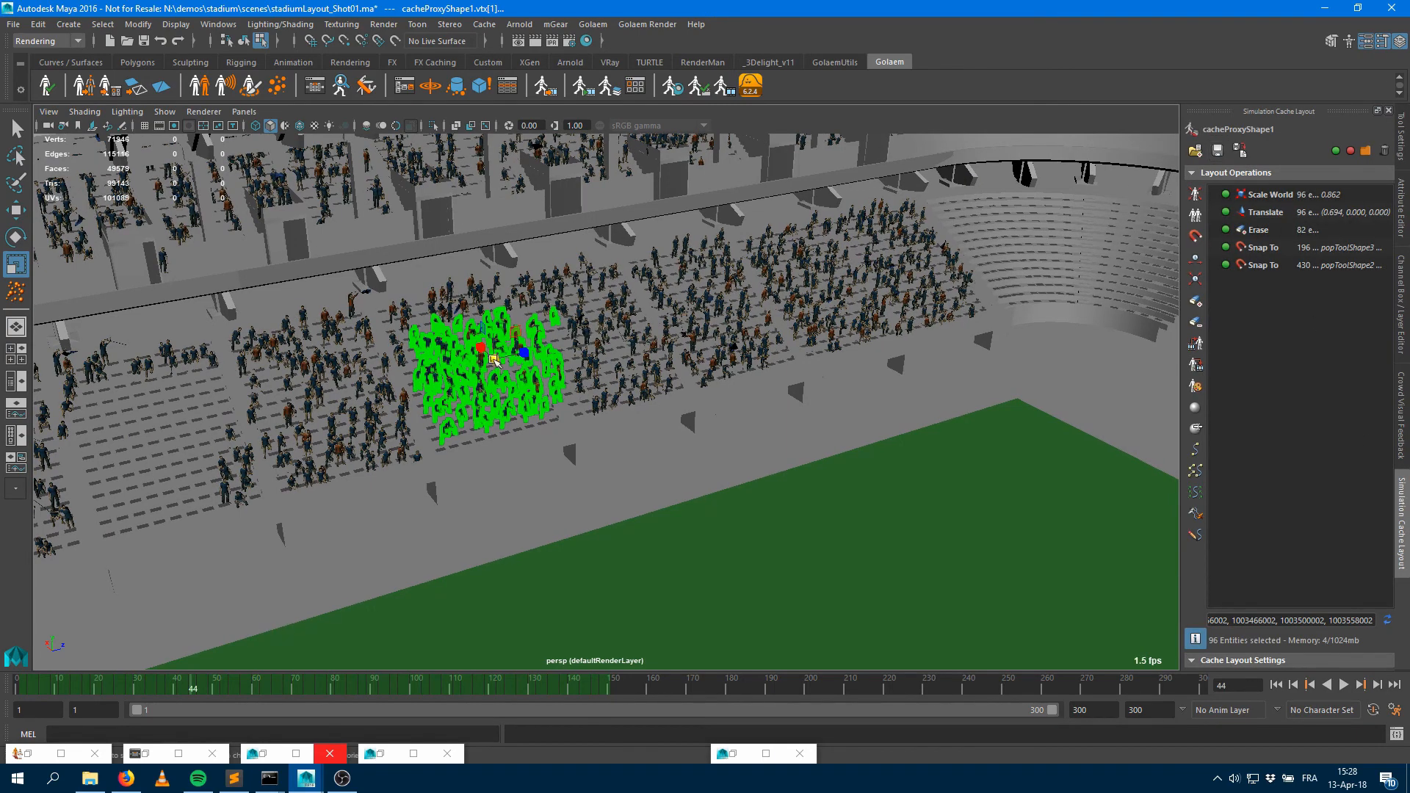
Frame the full length of the stands from across the pitch and render the current frame
{"action": "left_click_drag", "start_coordinate": [555, 305], "coordinate": [642, 348], "text": "alt"}
{"action": "scroll", "coordinate": [642, 348], "scroll_direction": "up", "scroll_amount": 4}
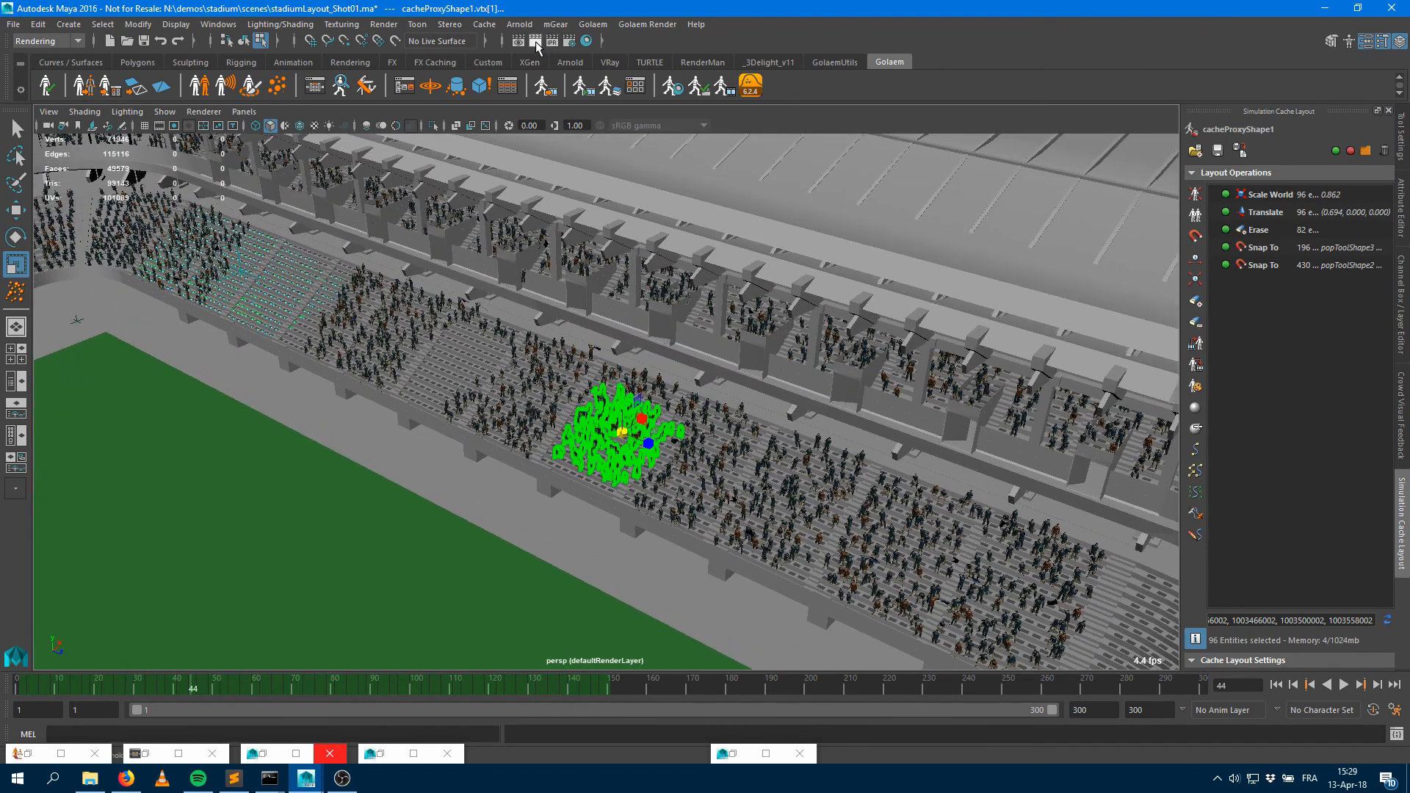
{"action": "left_click", "coordinate": [536, 41]}
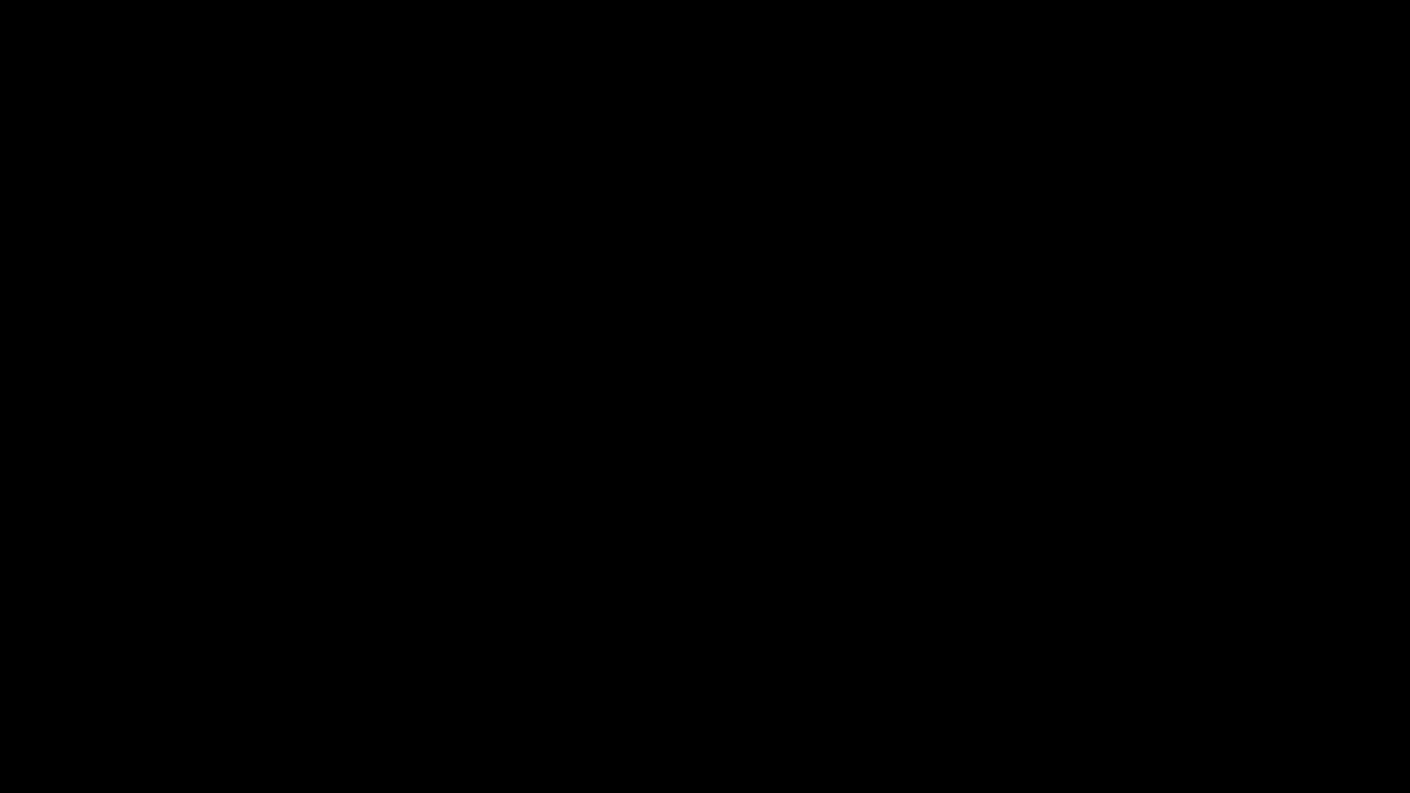